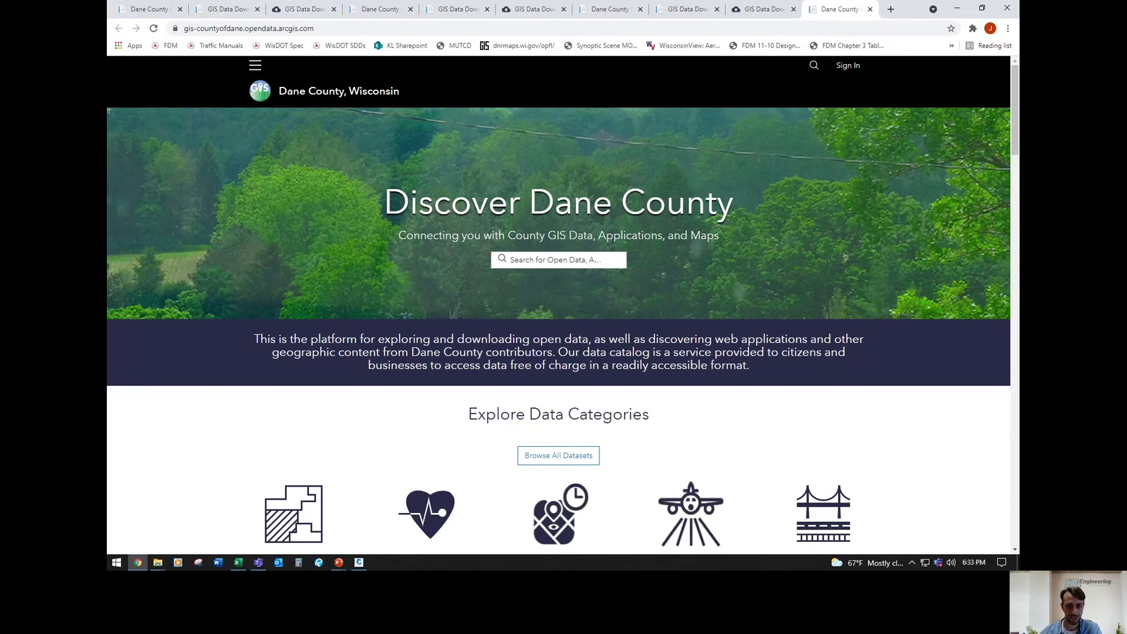
Step: Open the GIS Data Download application from the Dane County open data site and review its download instructions
{"action": "scroll", "coordinate": [570, 186], "scroll_direction": "down", "scroll_amount": 15}
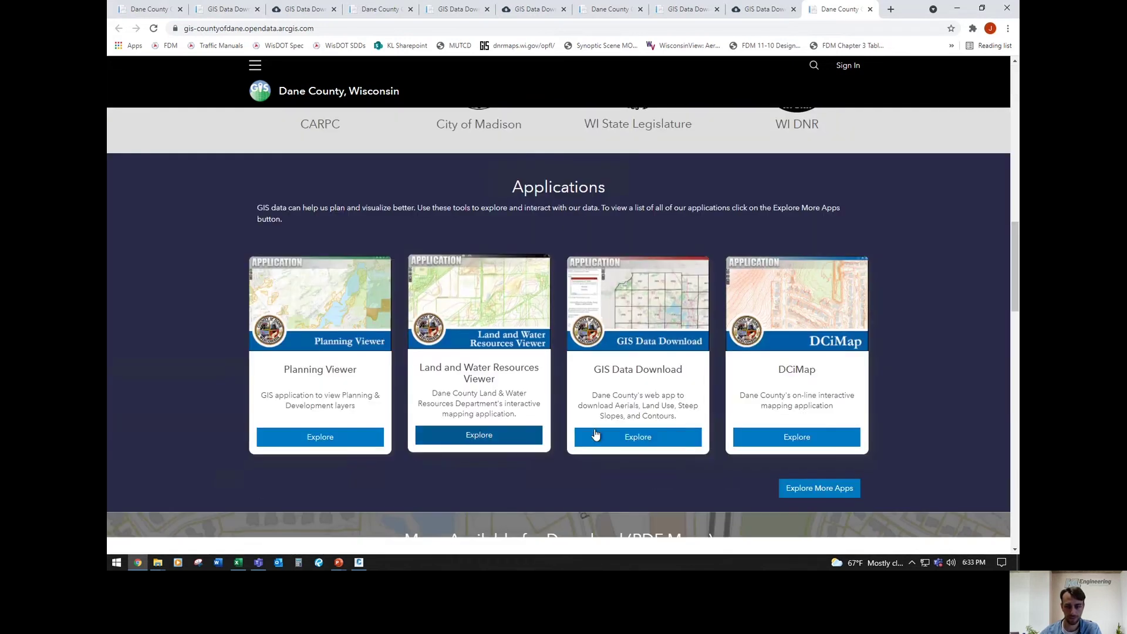
{"action": "left_click", "coordinate": [638, 330]}
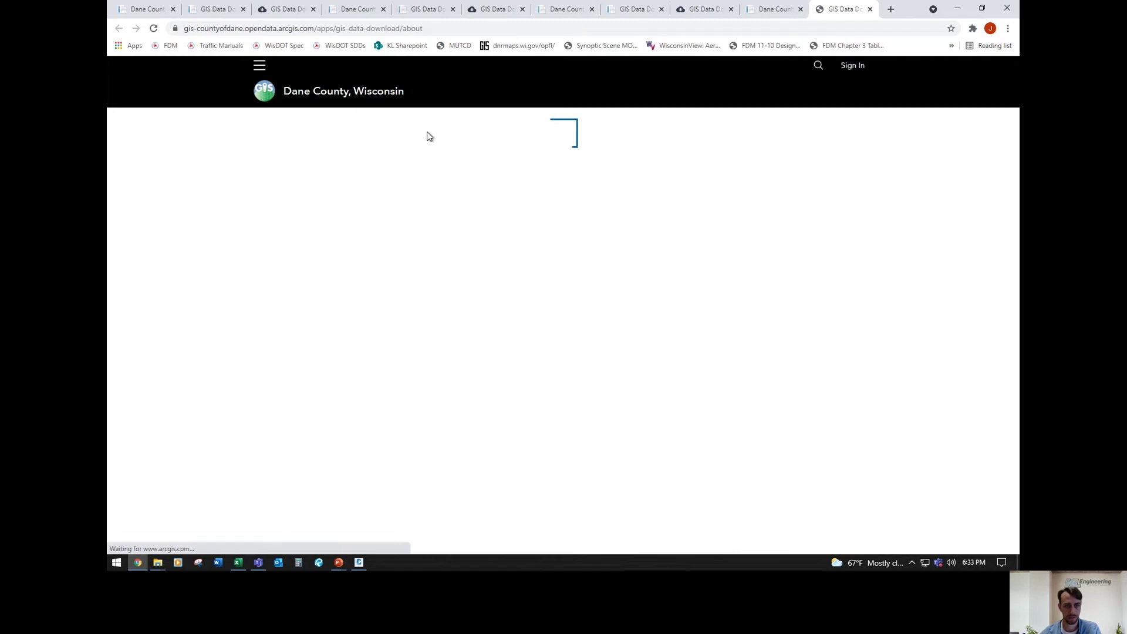
{"action": "left_click", "coordinate": [535, 280]}
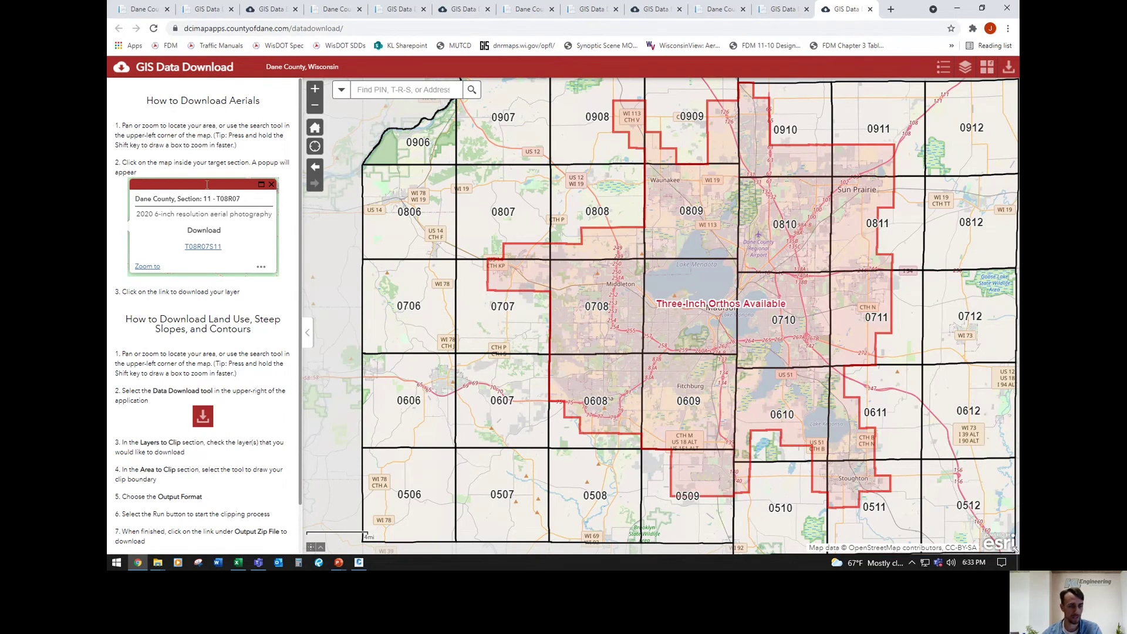
{"action": "scroll", "coordinate": [188, 335], "scroll_direction": "down", "scroll_amount": 1}
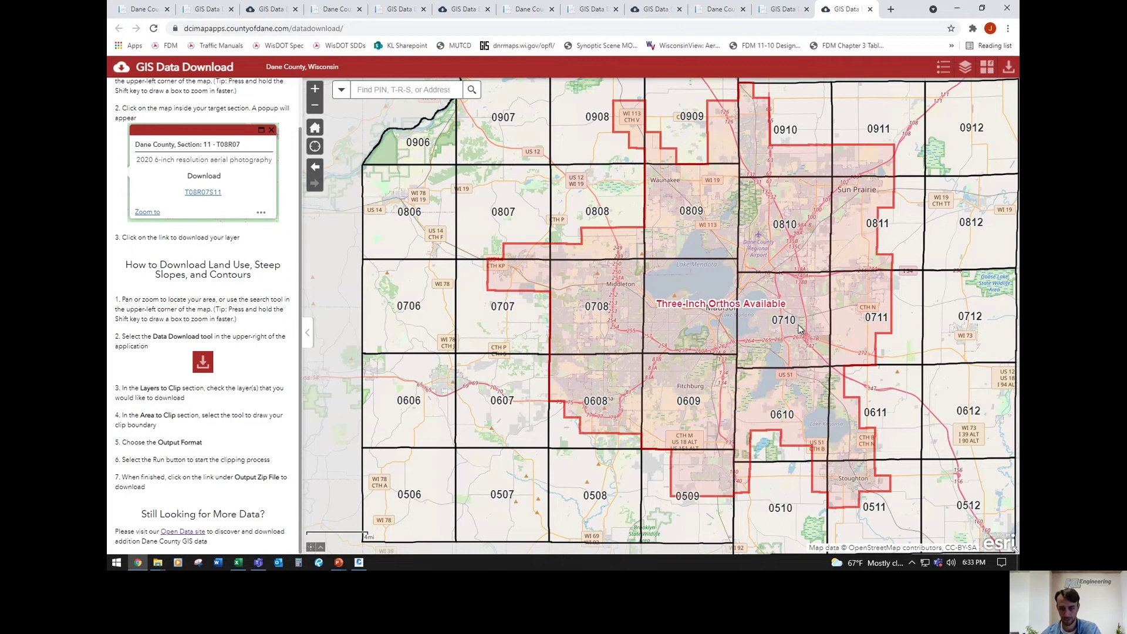
Step: Locate Olbrich Park in Madison on the map and open the aerial download options for Town 07 Range 10 Section 05 SE
{"action": "scroll", "coordinate": [784, 303], "scroll_direction": "up", "scroll_amount": 5}
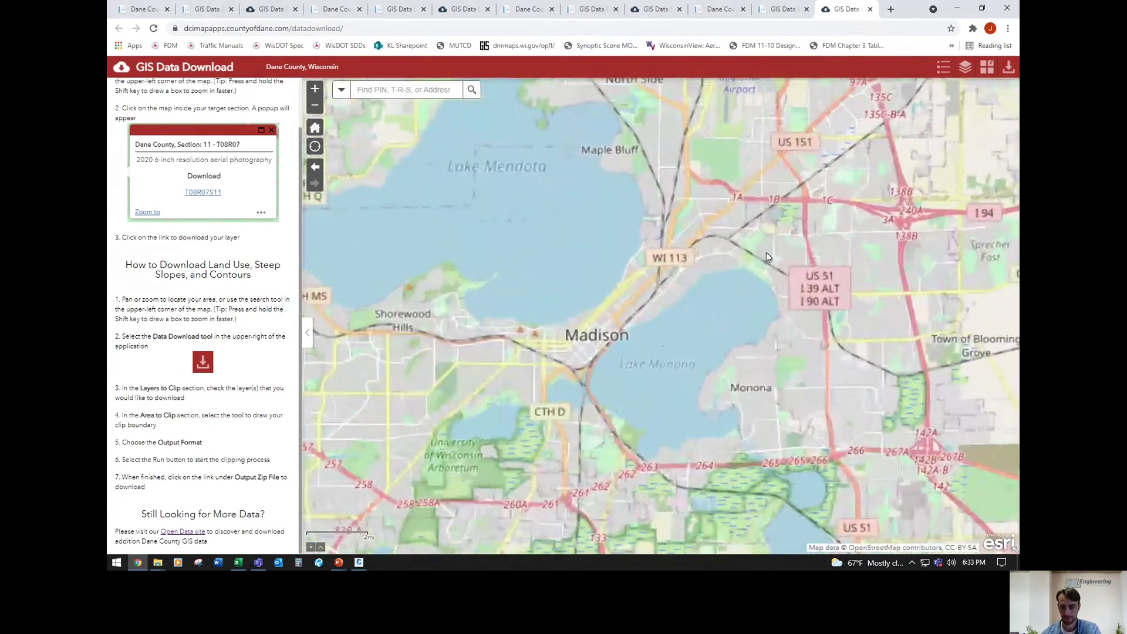
{"action": "scroll", "coordinate": [818, 262], "scroll_direction": "up", "scroll_amount": 3}
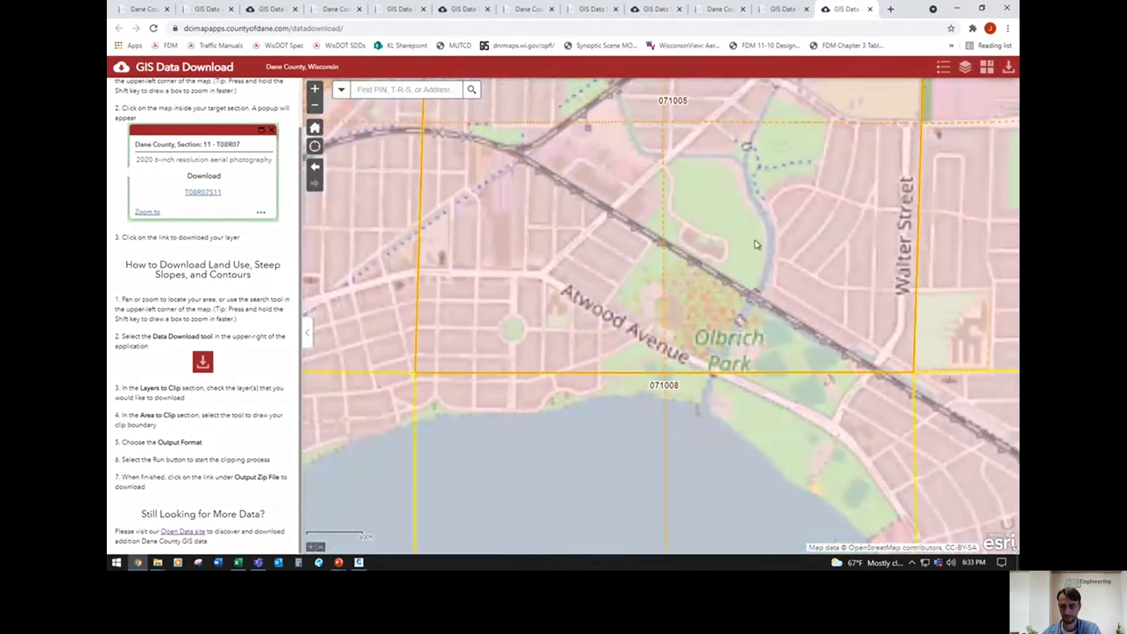
{"action": "scroll", "coordinate": [743, 226], "scroll_direction": "down", "scroll_amount": 1}
{"action": "left_click_drag", "start_coordinate": [743, 226], "coordinate": [710, 319]}
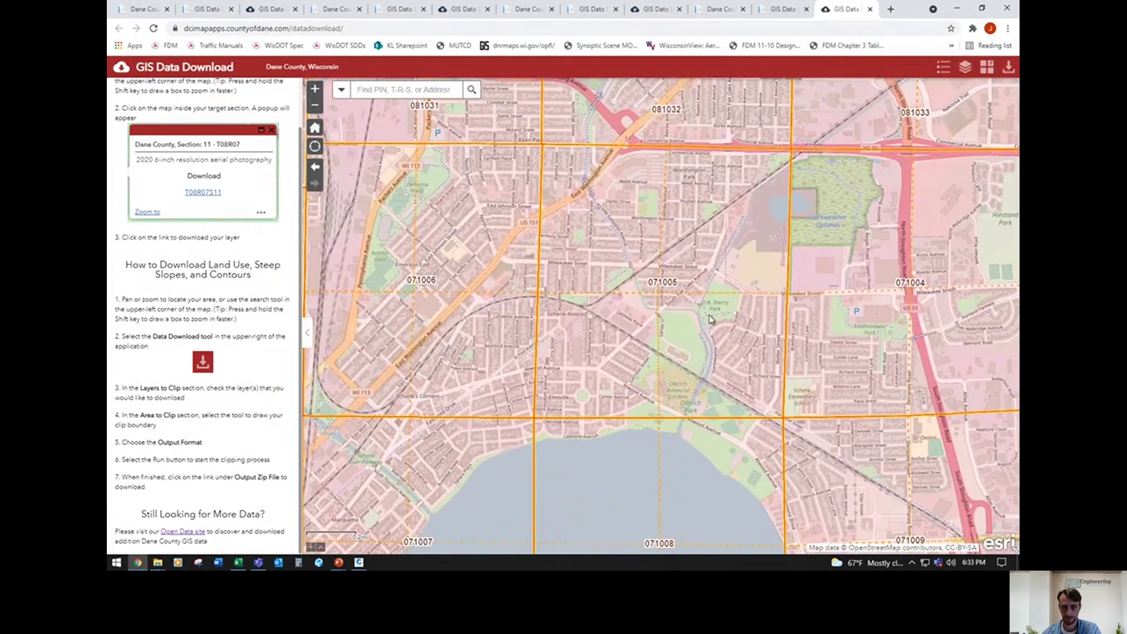
{"action": "left_click", "coordinate": [709, 320]}
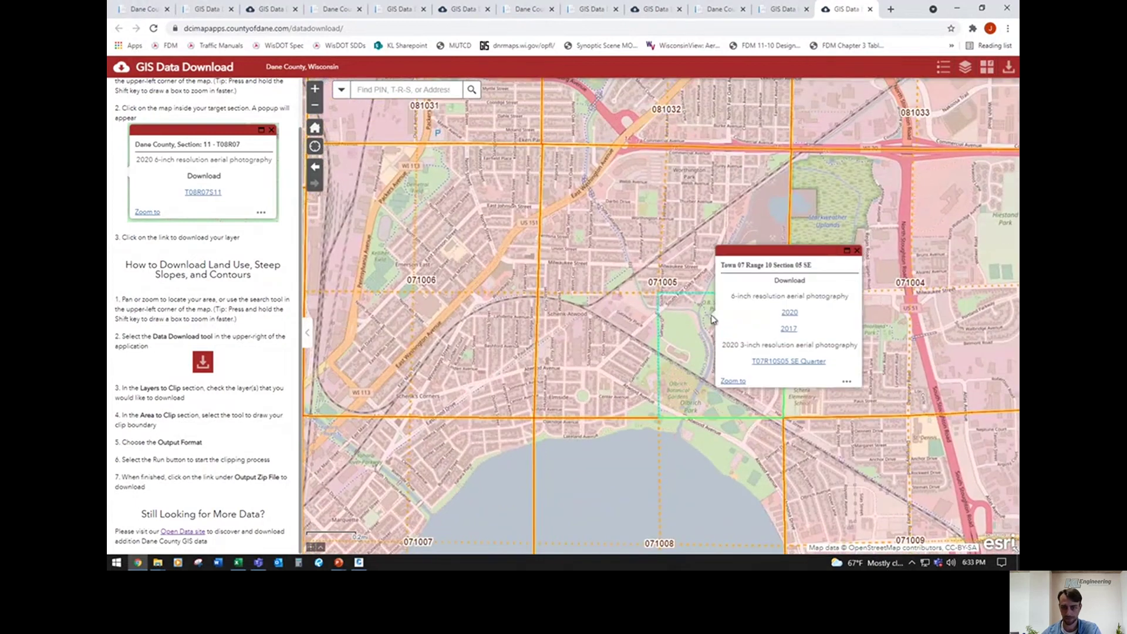
Step: Request the section's 2020 6-inch aerial photography, cancel saving 71005.zip and close the download options
{"action": "left_click", "coordinate": [790, 313]}
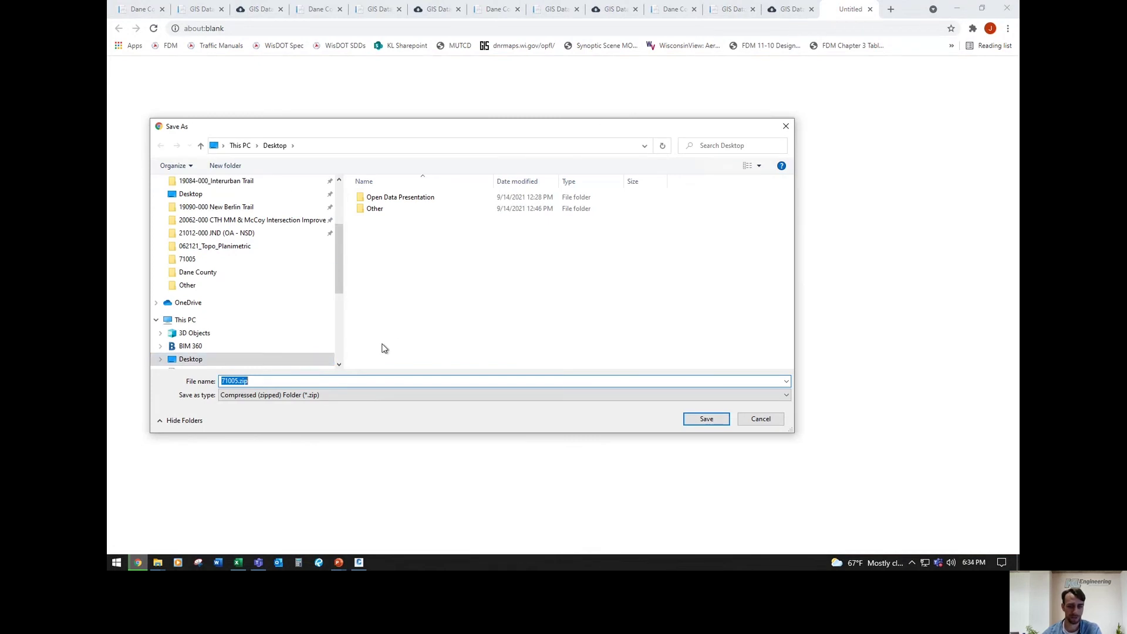
{"action": "left_click", "coordinate": [770, 420]}
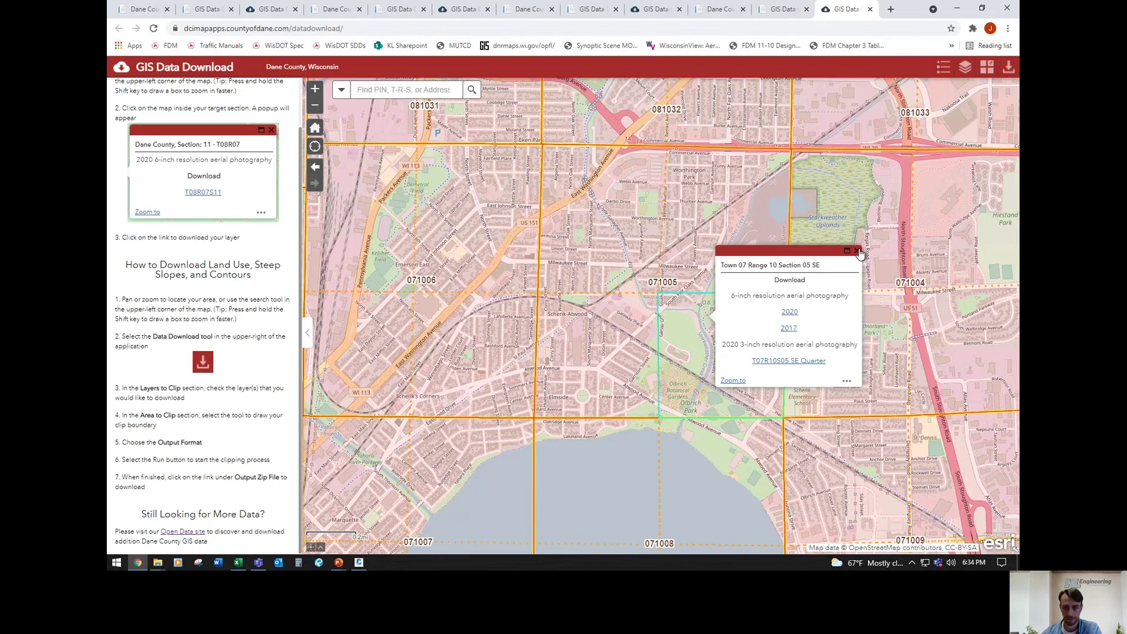
{"action": "left_click", "coordinate": [858, 250]}
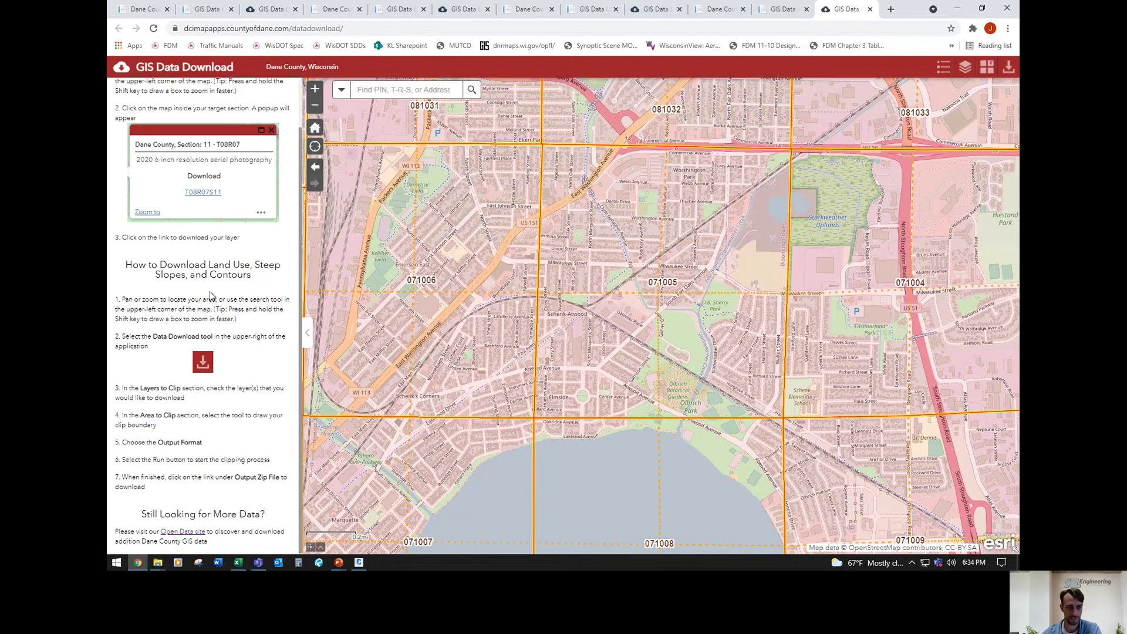
Step: Set up a data extraction for Contours 1 ft Intervals with a rectangular clip area over Olbrich Park
{"action": "left_click", "coordinate": [1009, 69]}
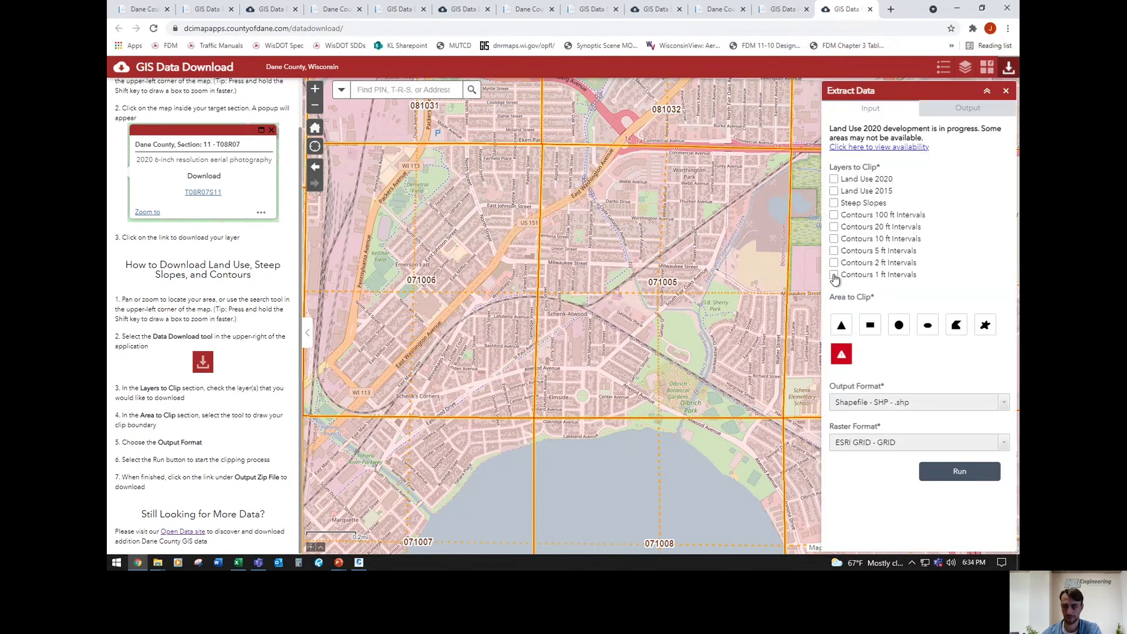
{"action": "left_click", "coordinate": [873, 329]}
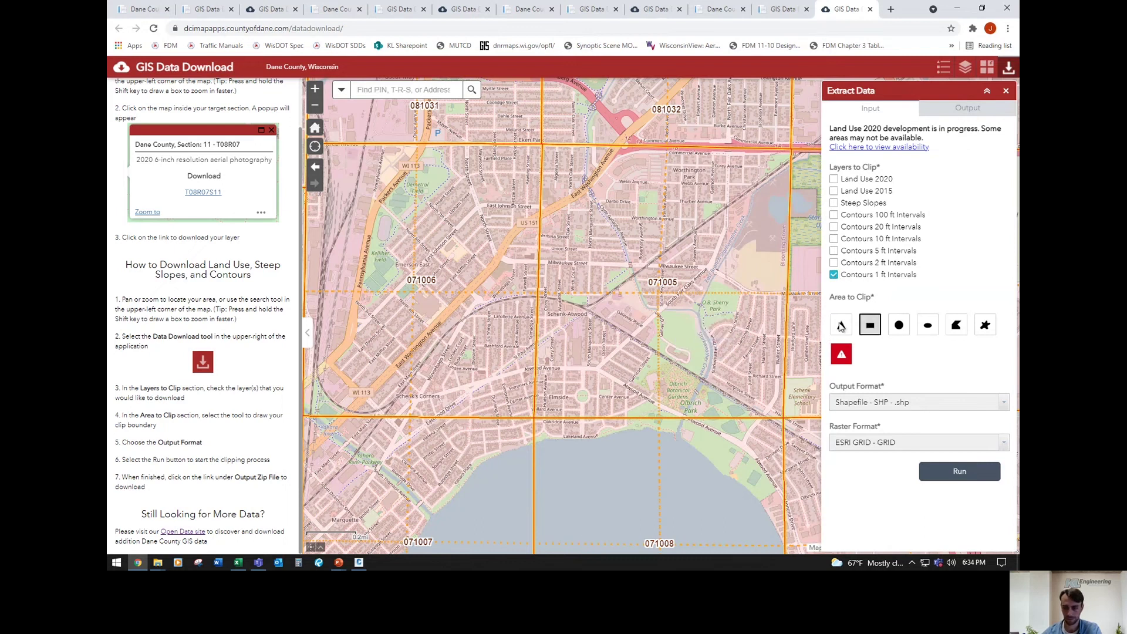
{"action": "left_click_drag", "start_coordinate": [667, 307], "coordinate": [757, 393]}
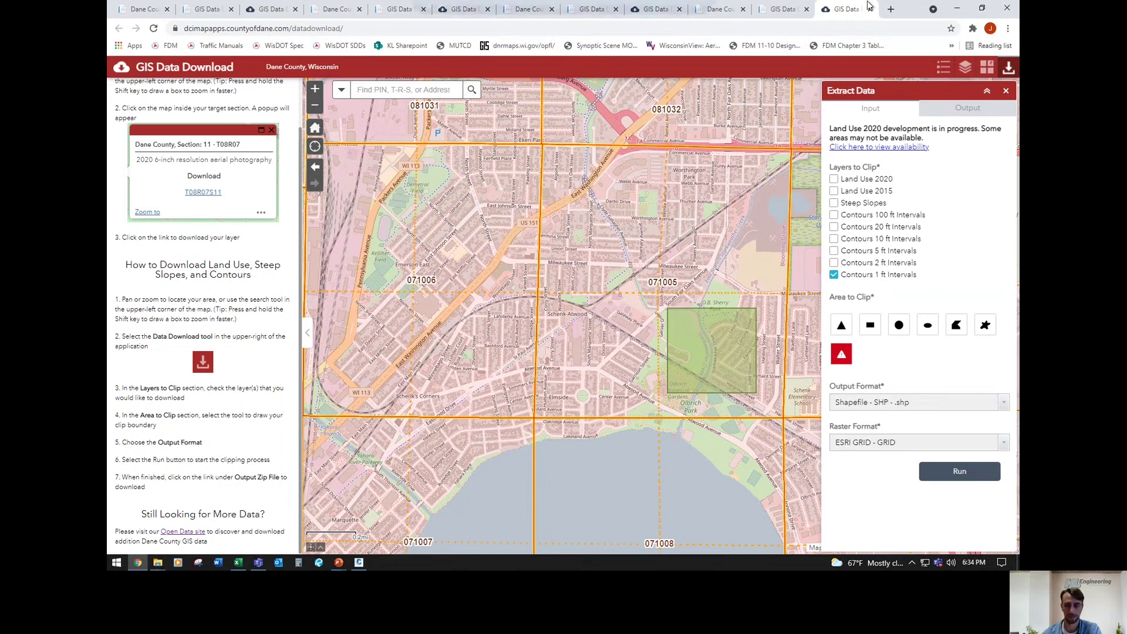
Step: Switch to Civil 3D, open the drawing settings and set the zone category to WisDOT
{"action": "left_click", "coordinate": [360, 563]}
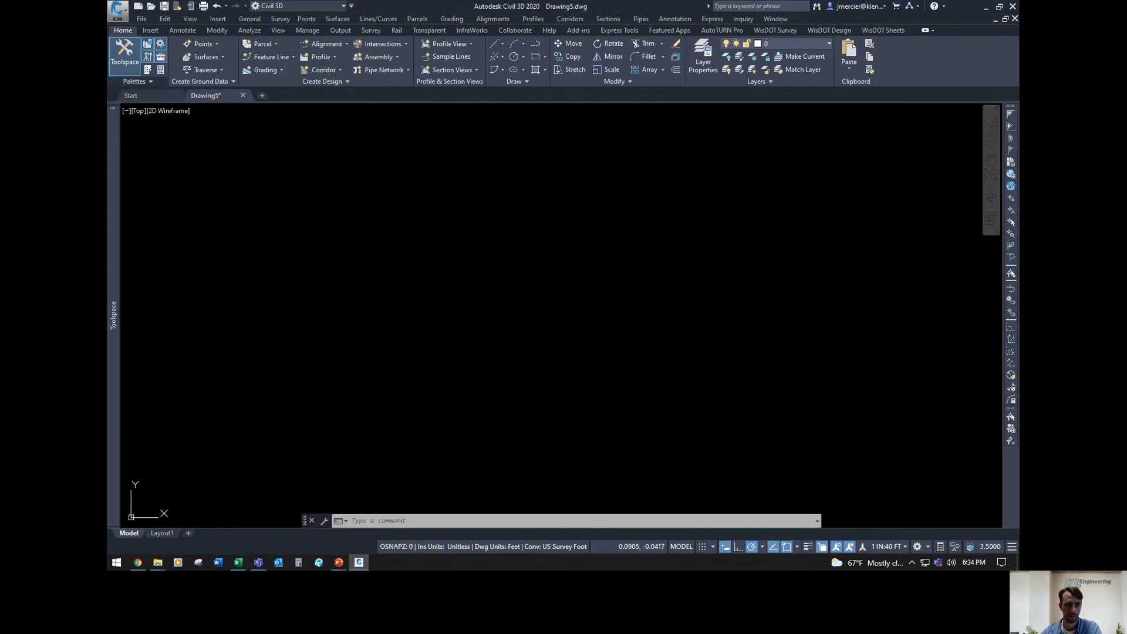
{"action": "left_click", "coordinate": [121, 9]}
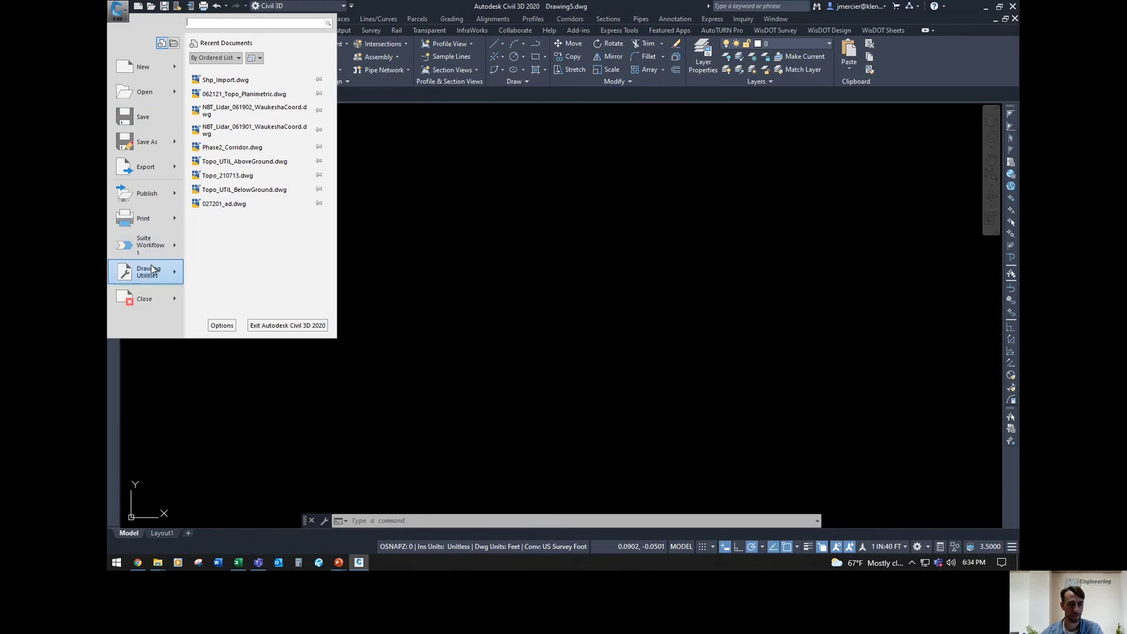
{"action": "mouse_move", "coordinate": [151, 267]}
{"action": "left_click", "coordinate": [258, 160]}
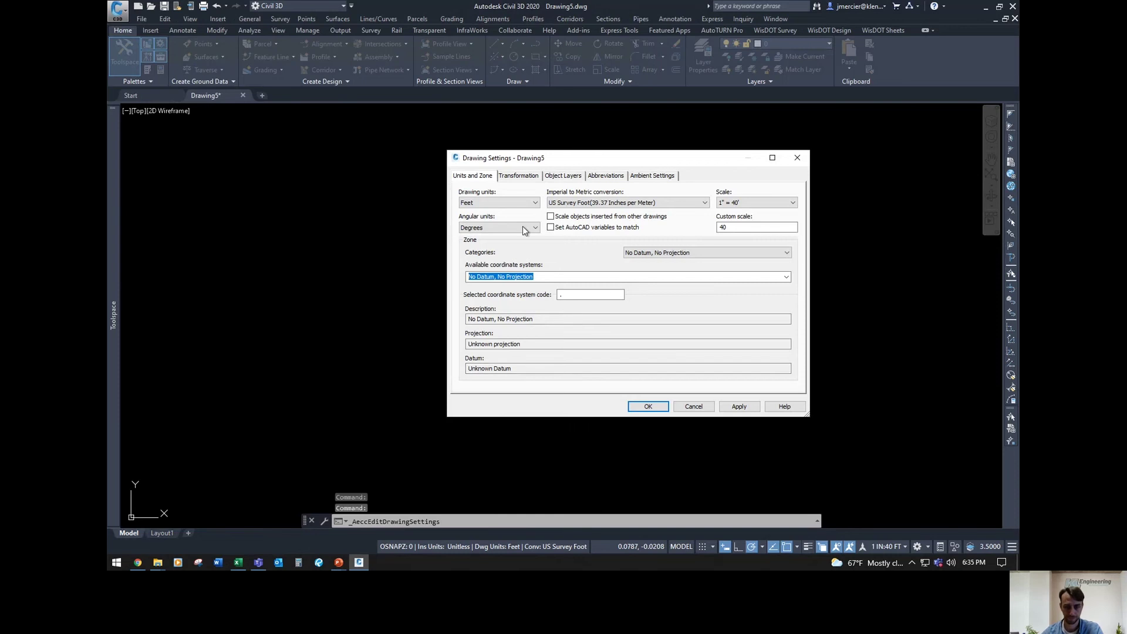
{"action": "left_click", "coordinate": [716, 251]}
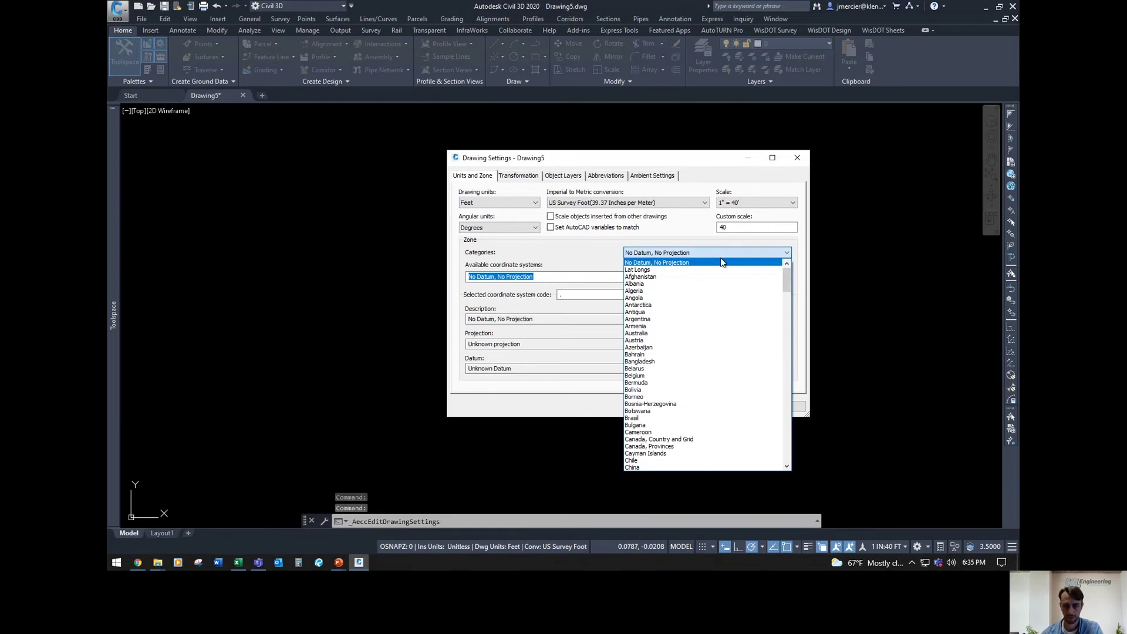
{"action": "key", "text": "w"}
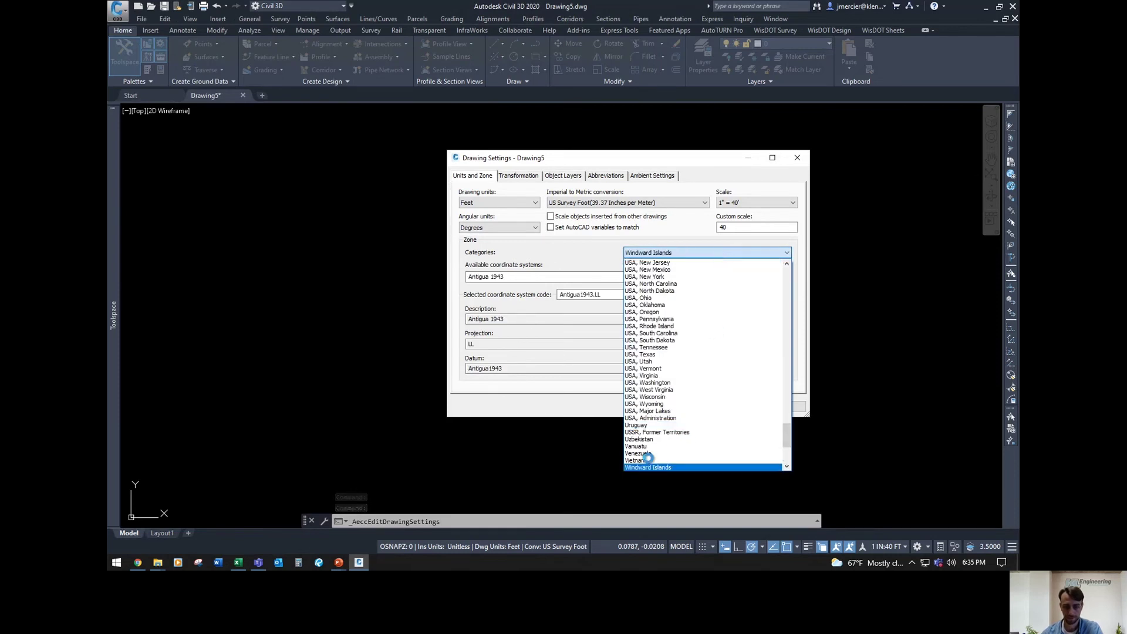
{"action": "scroll", "coordinate": [647, 458], "scroll_direction": "down", "scroll_amount": 6}
{"action": "left_click", "coordinate": [640, 468]}
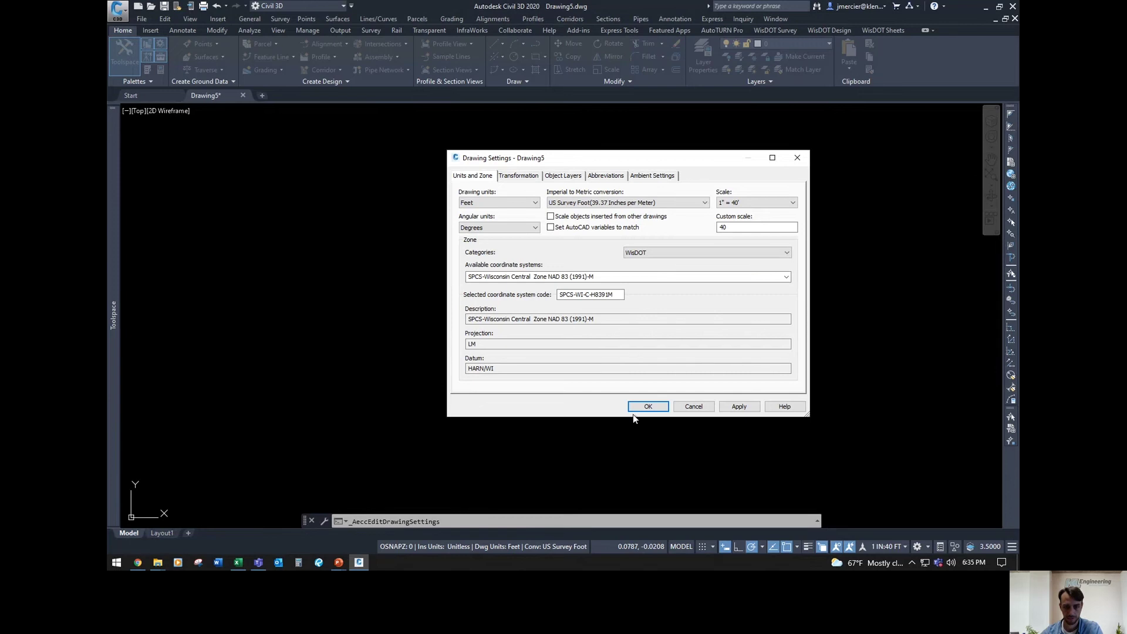
Step: Assign the coordinate system WISCRS-Dane NAD 83 (1991)-USF to the drawing and apply the settings
{"action": "left_click", "coordinate": [669, 276]}
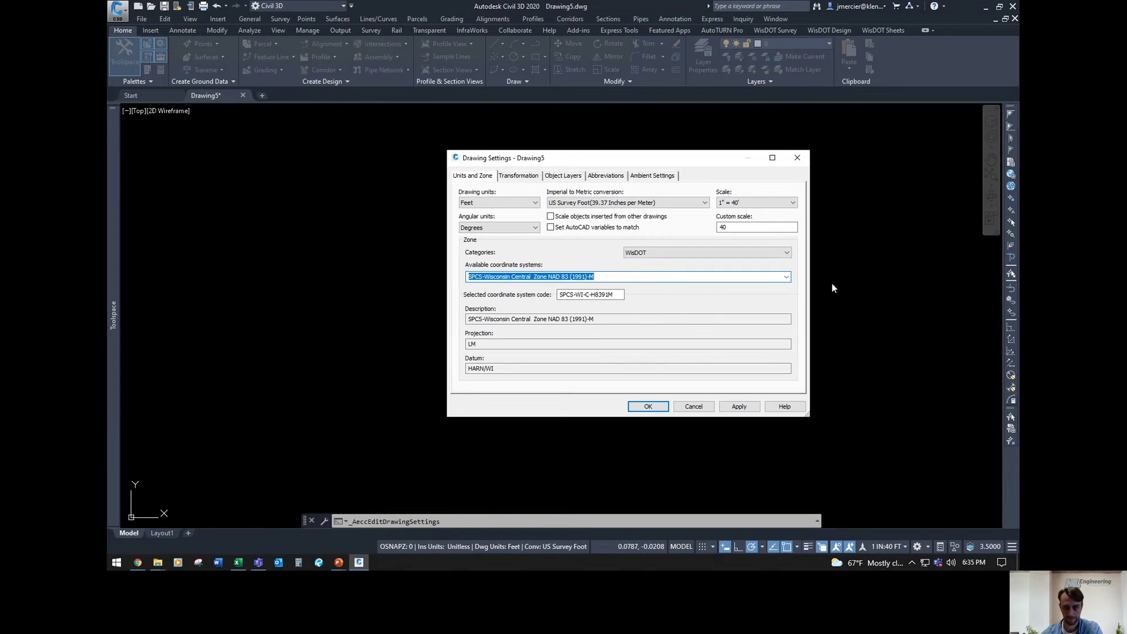
{"action": "left_click", "coordinate": [786, 277]}
{"action": "scroll", "coordinate": [646, 380], "scroll_direction": "down", "scroll_amount": 10}
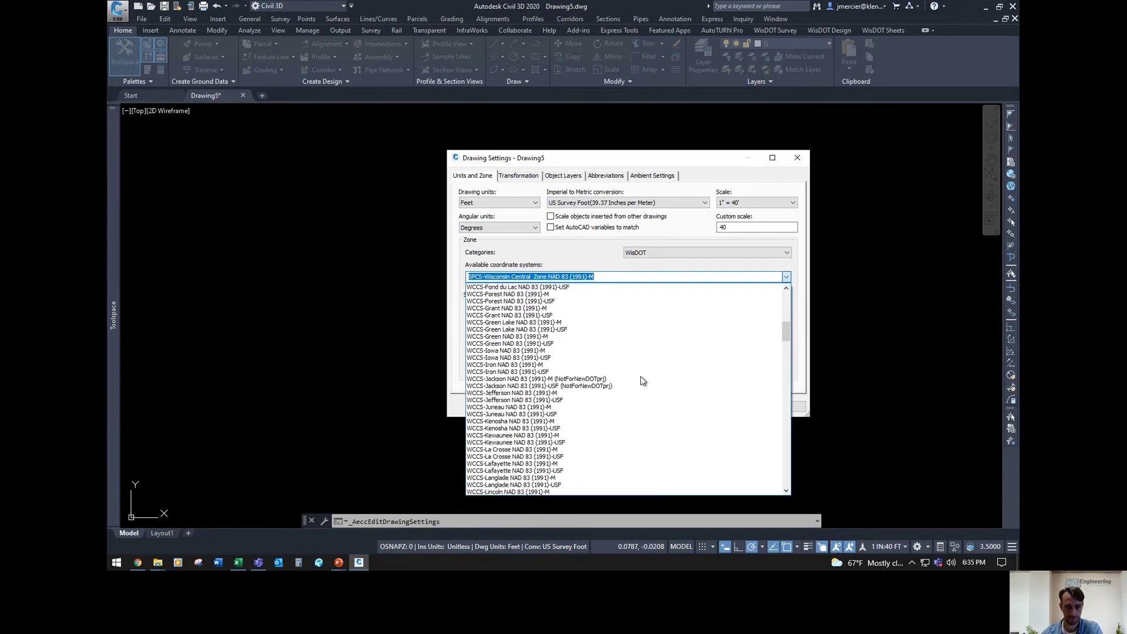
{"action": "scroll", "coordinate": [641, 380], "scroll_direction": "down", "scroll_amount": 20}
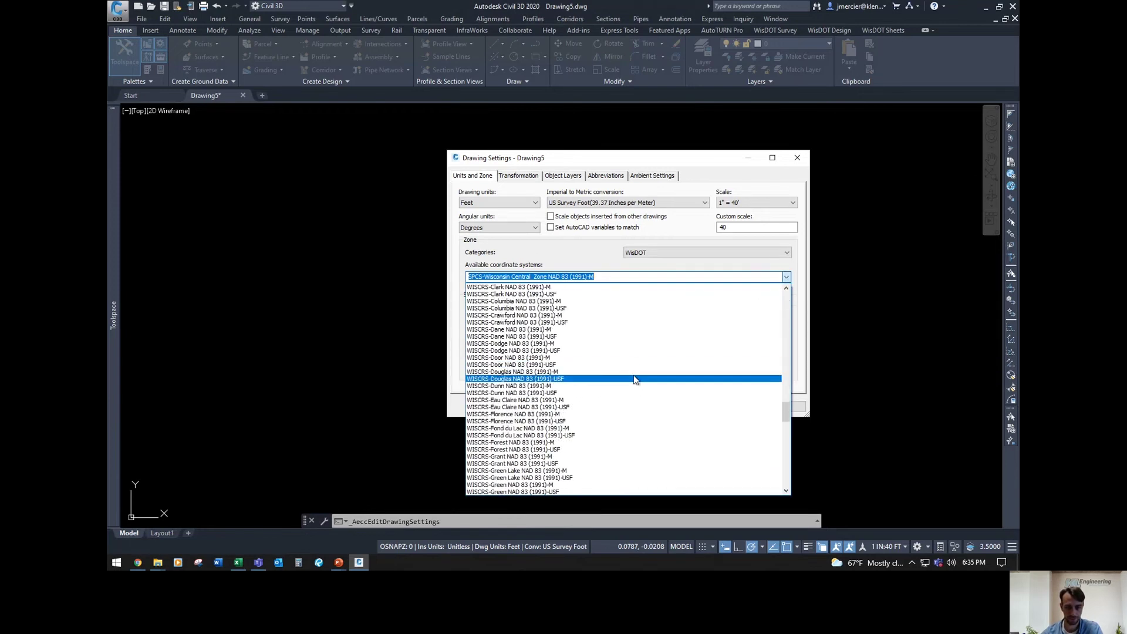
{"action": "scroll", "coordinate": [546, 376], "scroll_direction": "up", "scroll_amount": 1}
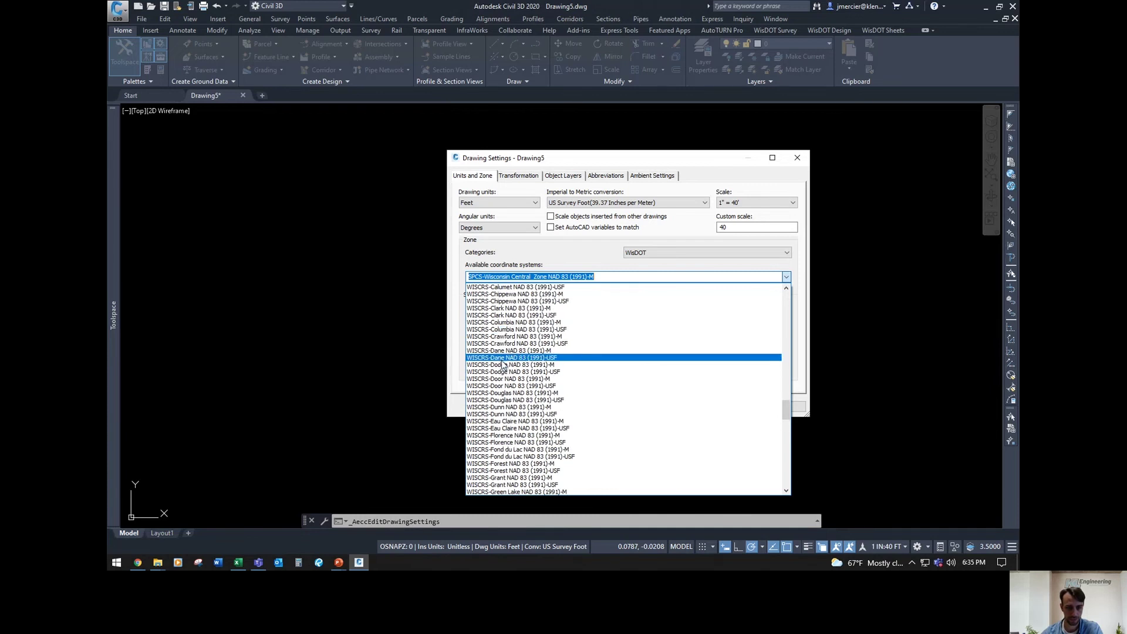
{"action": "left_click", "coordinate": [500, 360]}
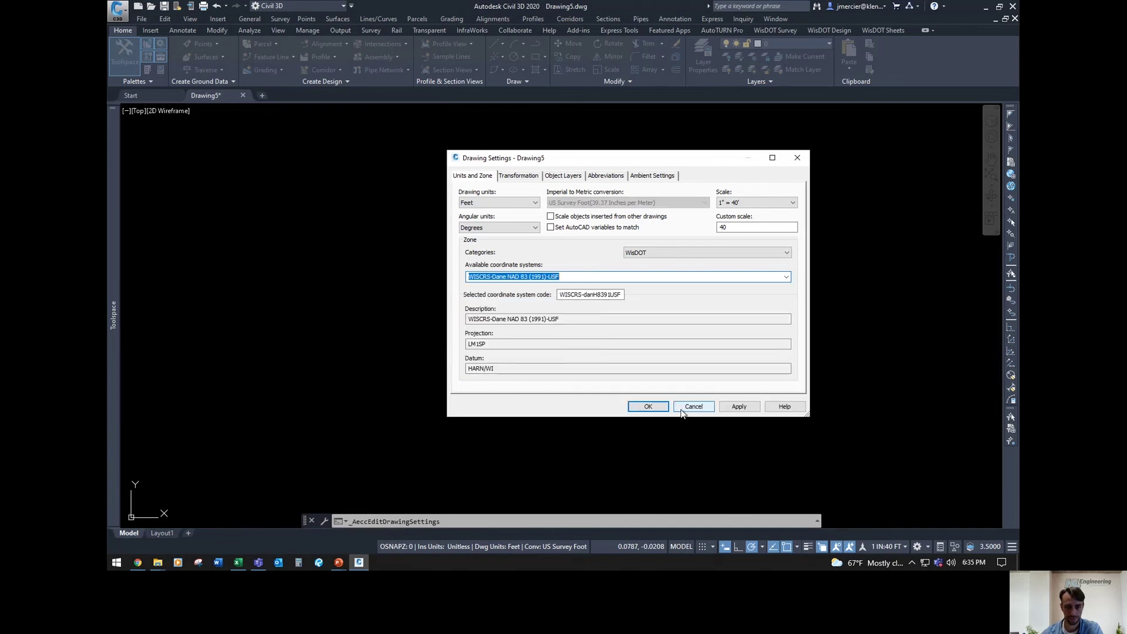
{"action": "left_click", "coordinate": [650, 407]}
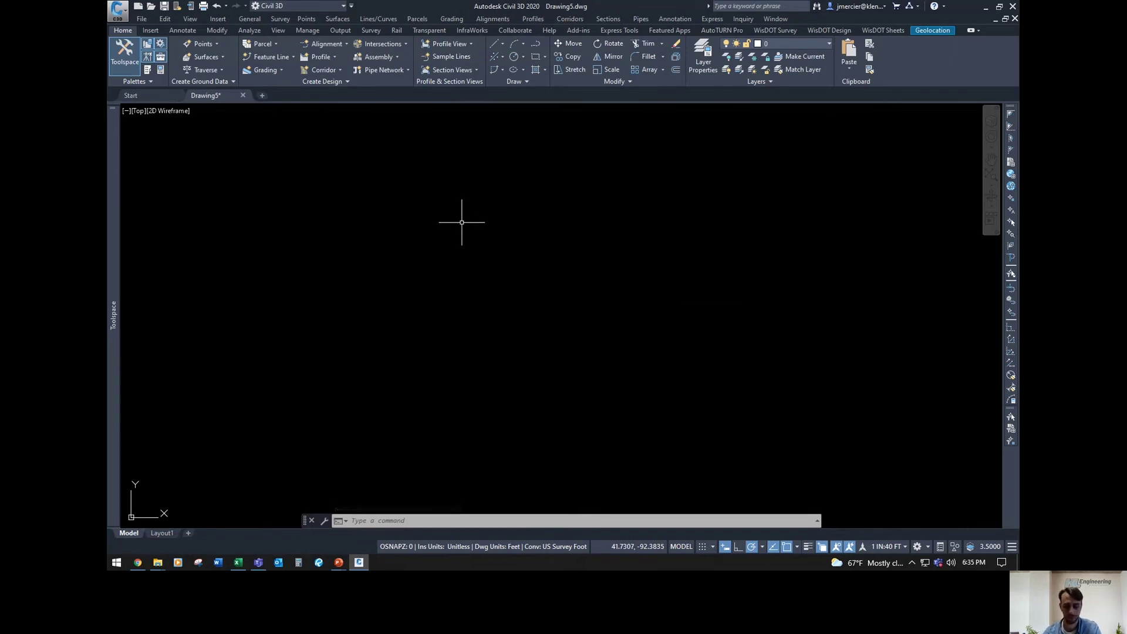
Step: Use MAPCONNECT to create the raster connection Raster_1 from cs71005ijd.tif in the 71005 folder and add the image to the map
{"action": "type", "text": "MAPCONNECT"}
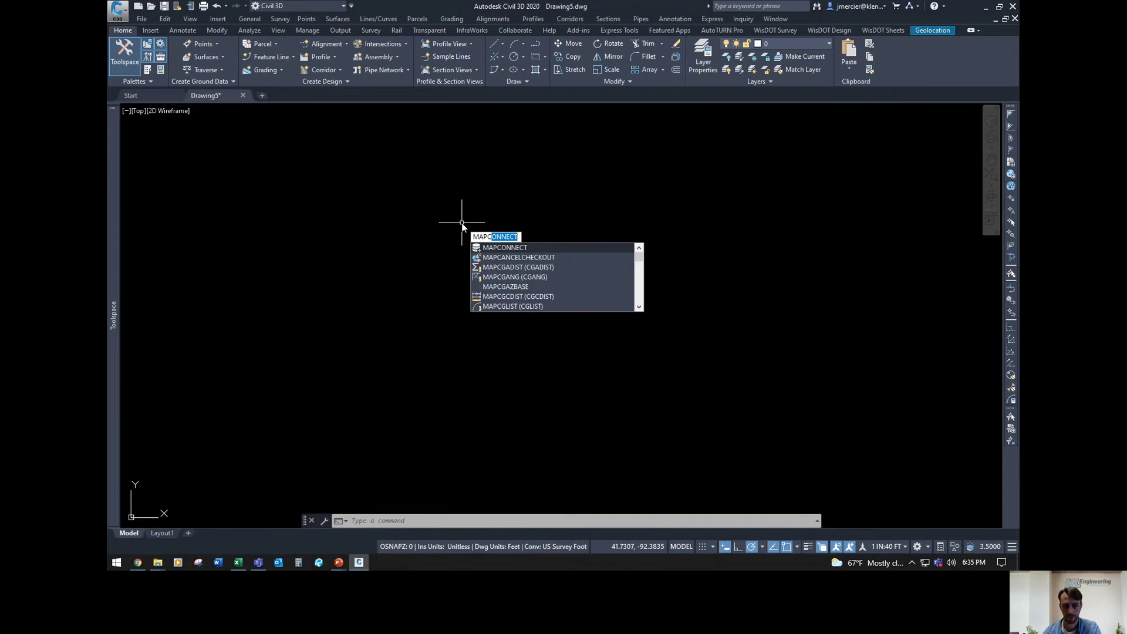
{"action": "key", "text": "Return"}
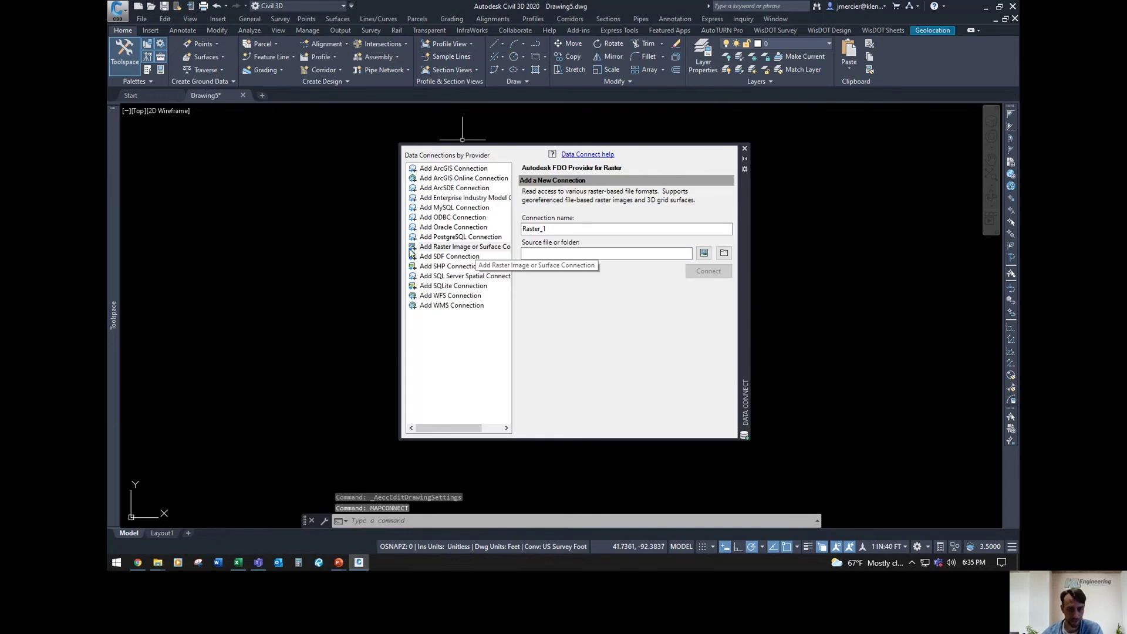
{"action": "left_click", "coordinate": [490, 247]}
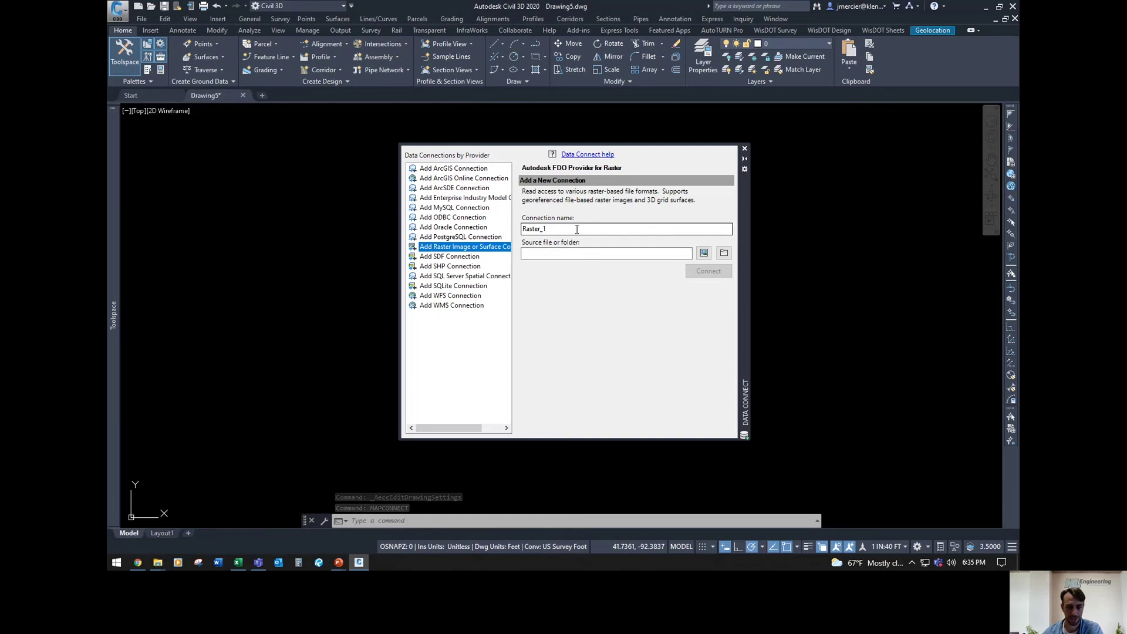
{"action": "left_click", "coordinate": [704, 253]}
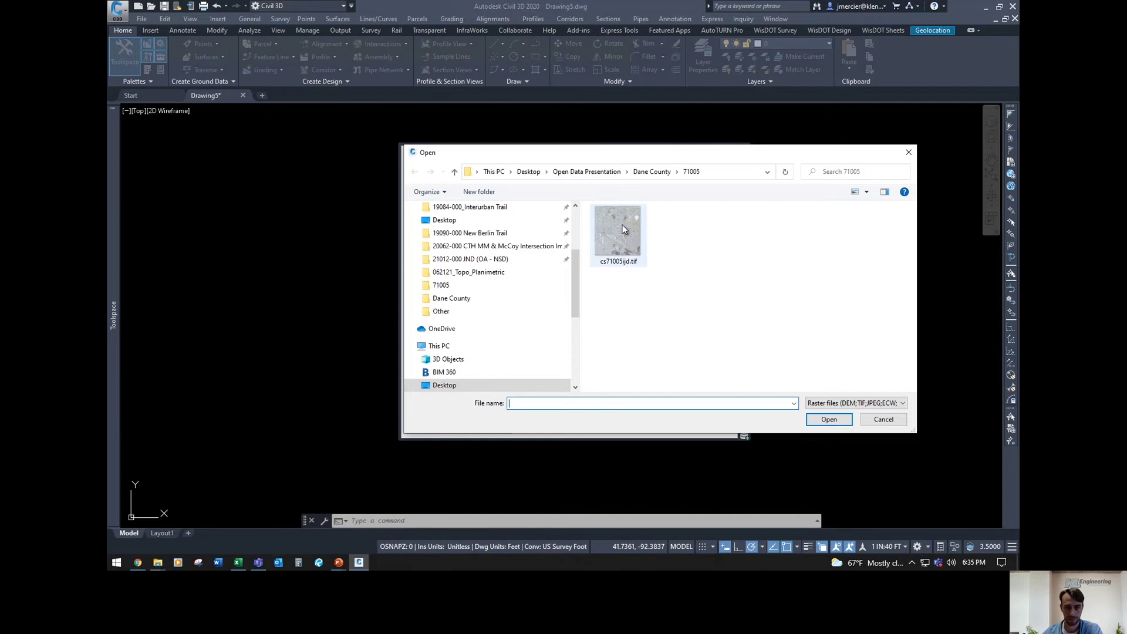
{"action": "left_click", "coordinate": [634, 248]}
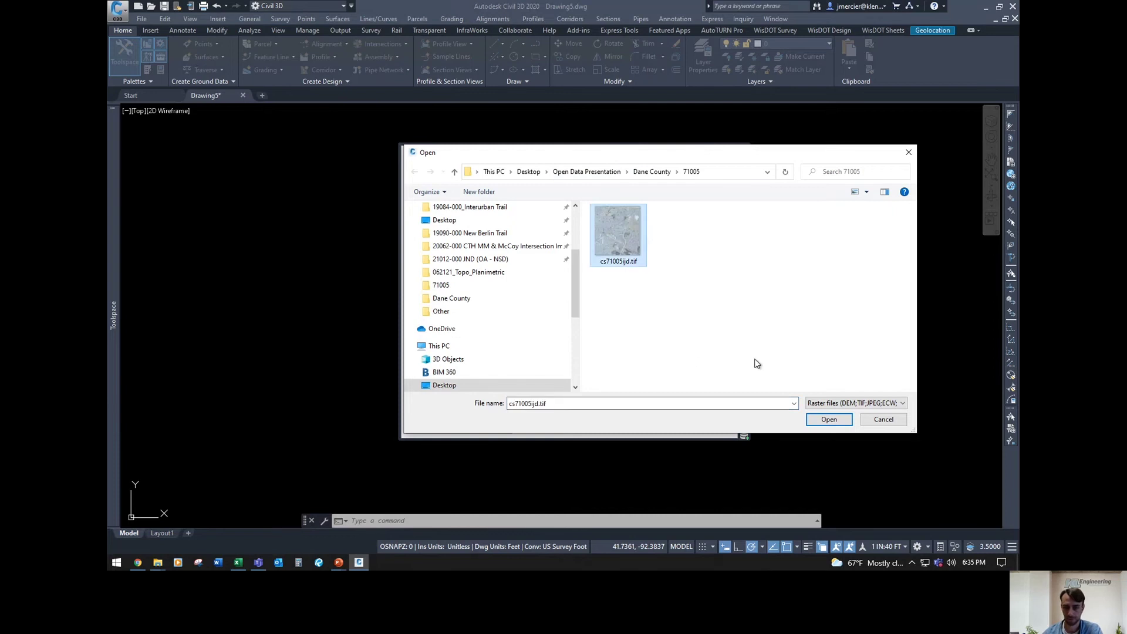
{"action": "left_click", "coordinate": [831, 420]}
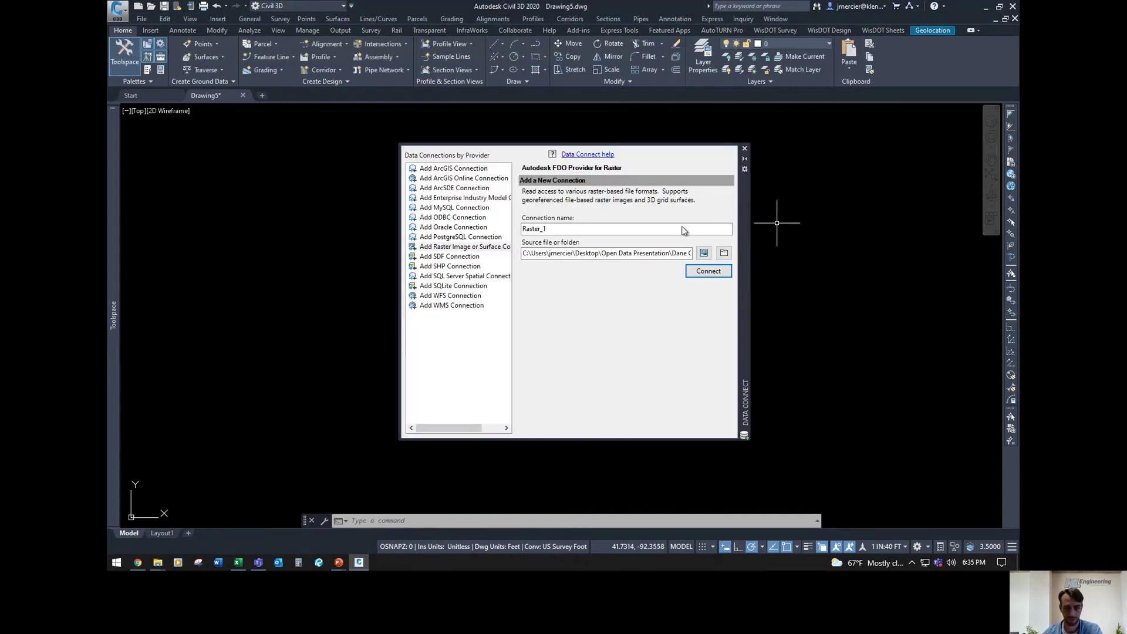
{"action": "left_click", "coordinate": [689, 274]}
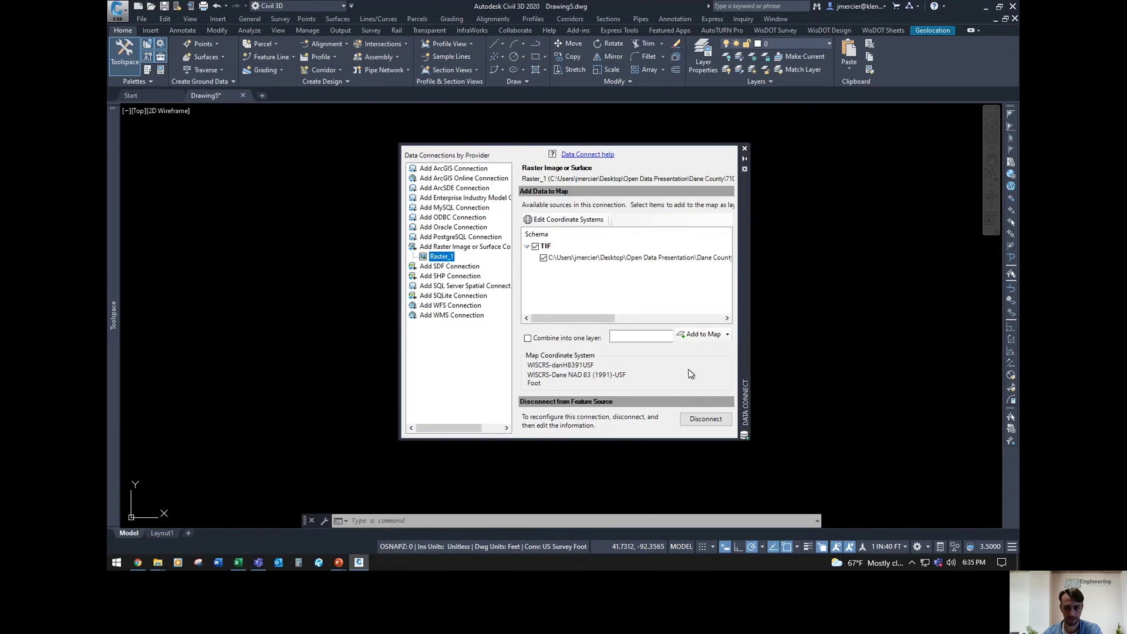
{"action": "left_click", "coordinate": [703, 335]}
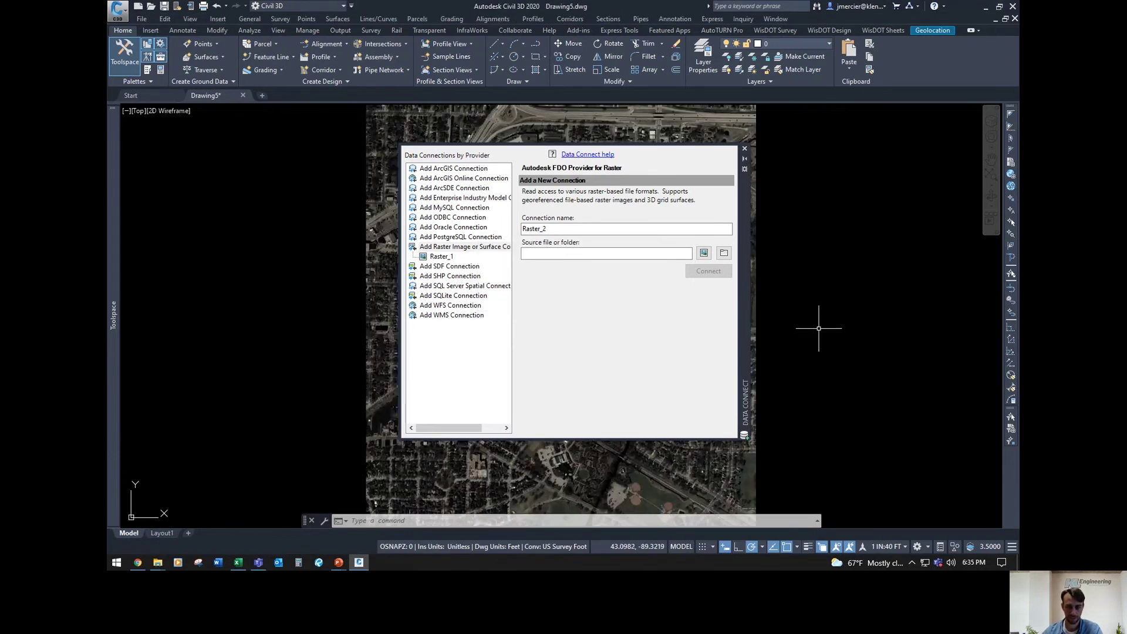
{"action": "middle_click_drag", "start_coordinate": [816, 338], "coordinate": [760, 326]}
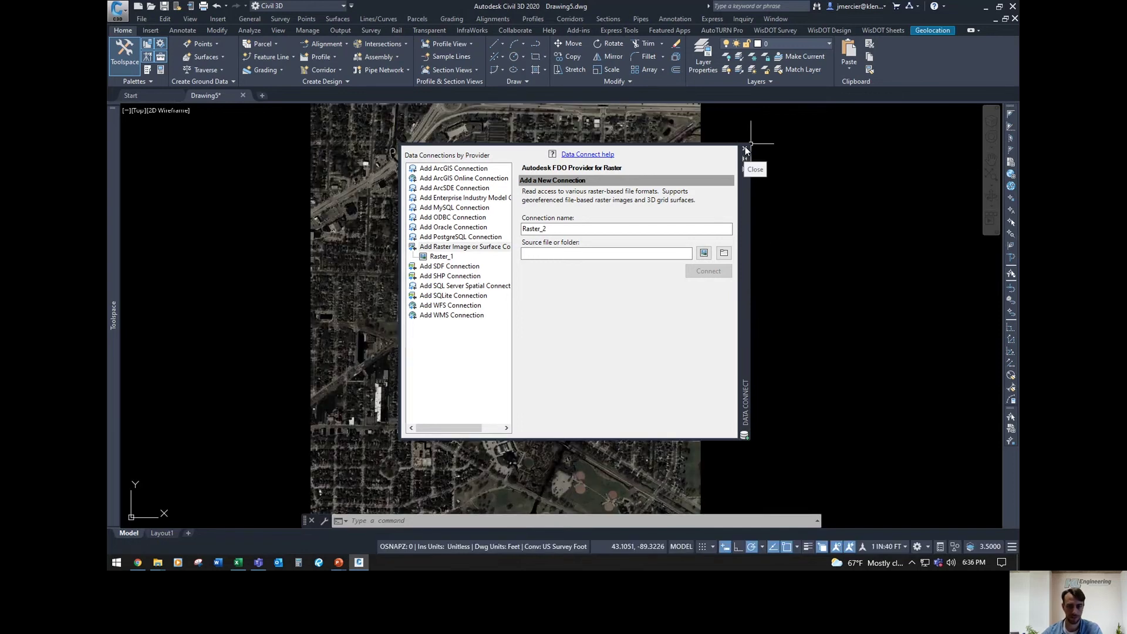
Step: Close the data connections and turn on the Task Pane with MAPWSPACE, showing the Display Manager
{"action": "left_click", "coordinate": [745, 150]}
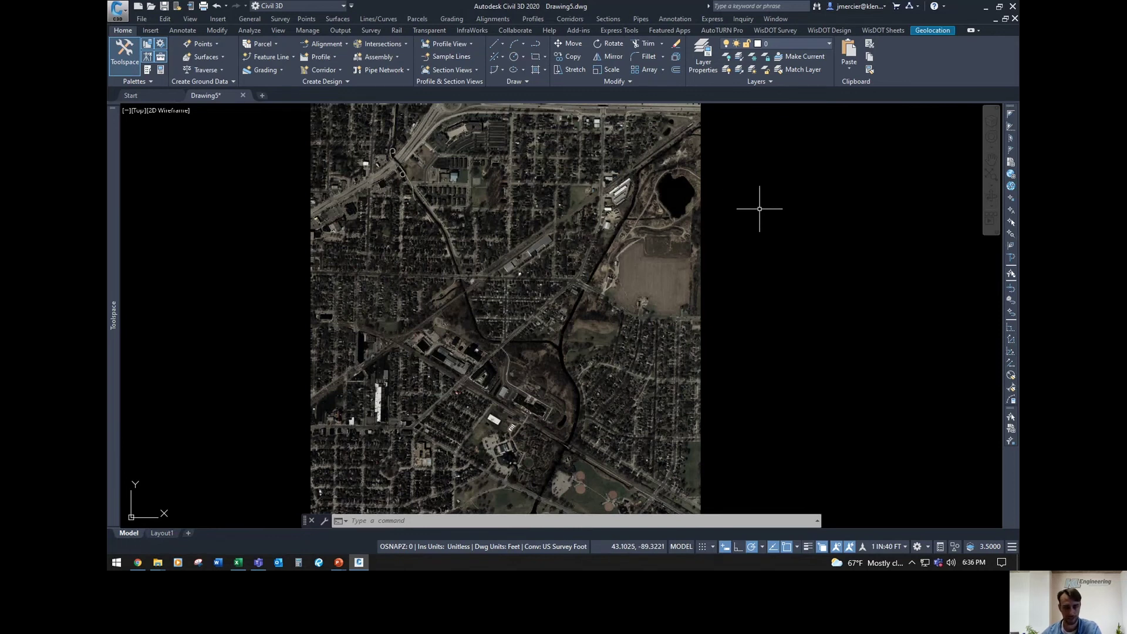
{"action": "type", "text": "m"}
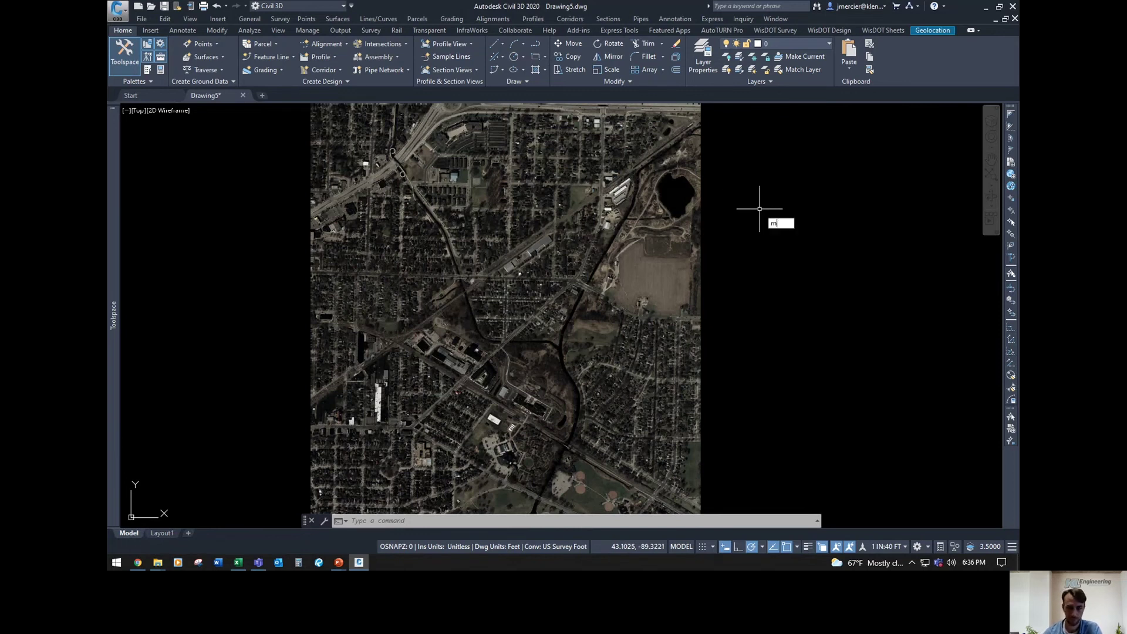
{"action": "type", "text": "apw"}
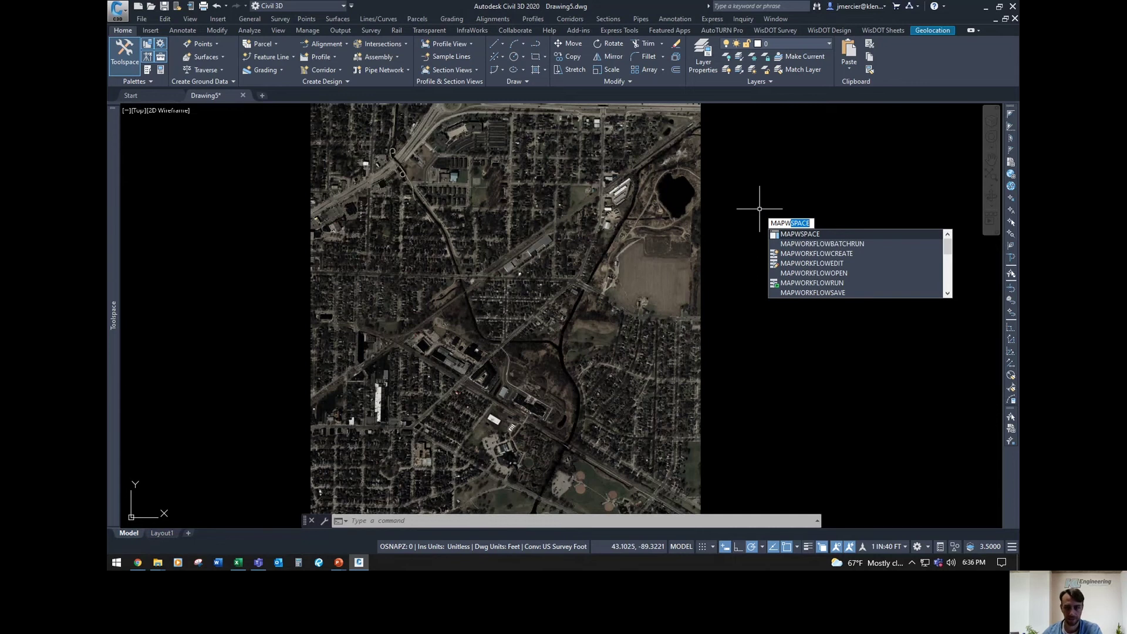
{"action": "key", "text": "Return"}
{"action": "key", "text": "Return"}
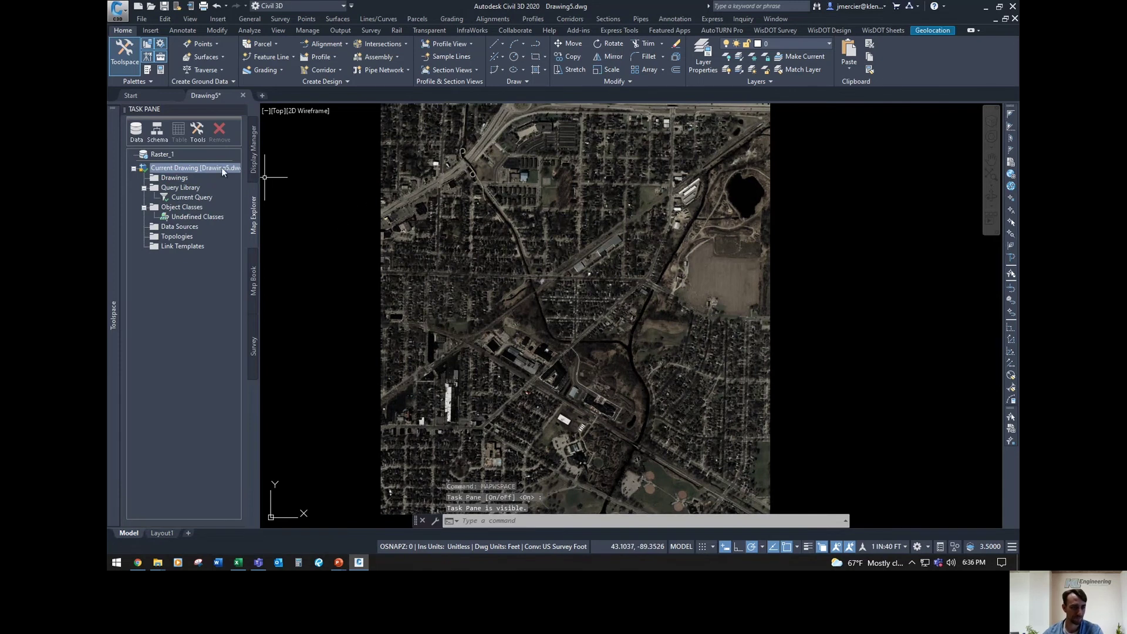
{"action": "left_click", "coordinate": [254, 152]}
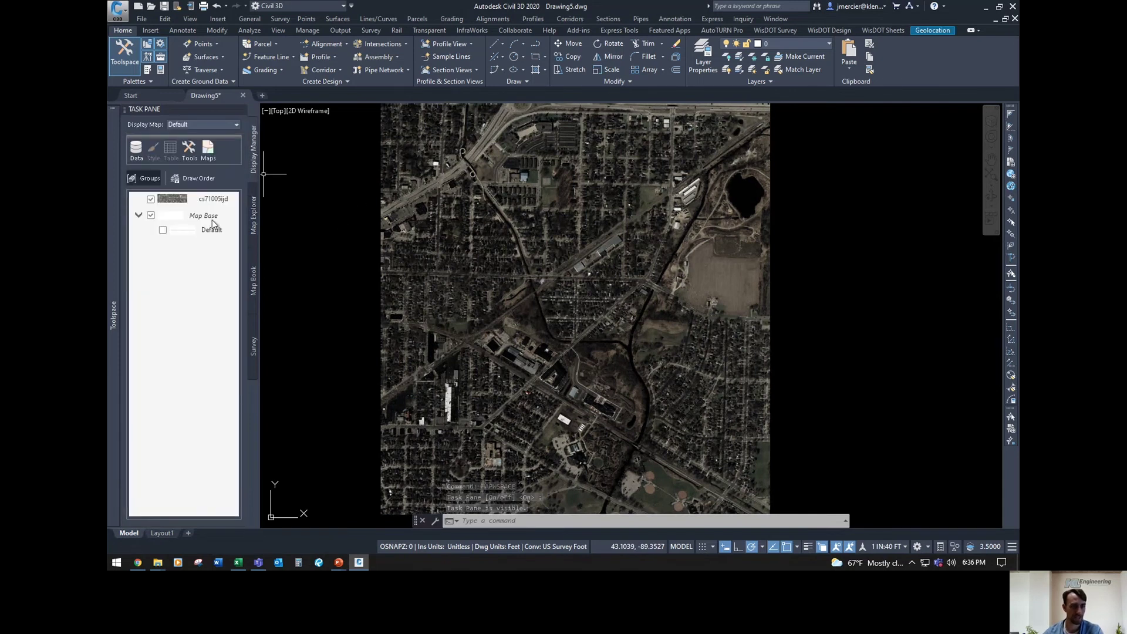
Step: Set the brightness of the cs71005ijd raster layer to 1 in its style and apply it
{"action": "left_click", "coordinate": [209, 202]}
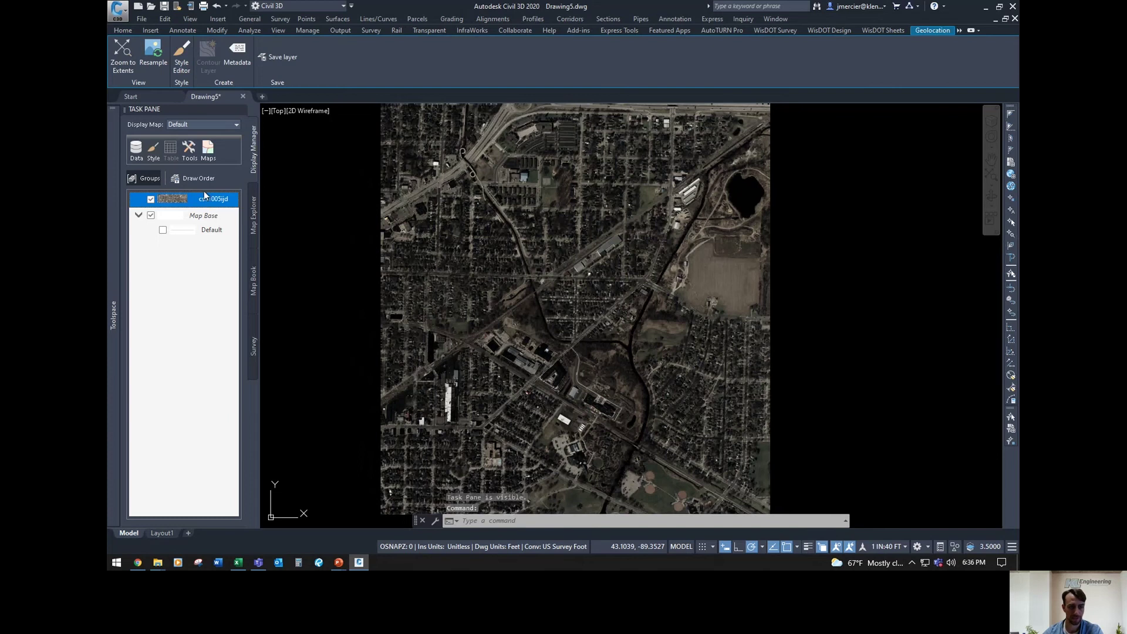
{"action": "left_click", "coordinate": [154, 150]}
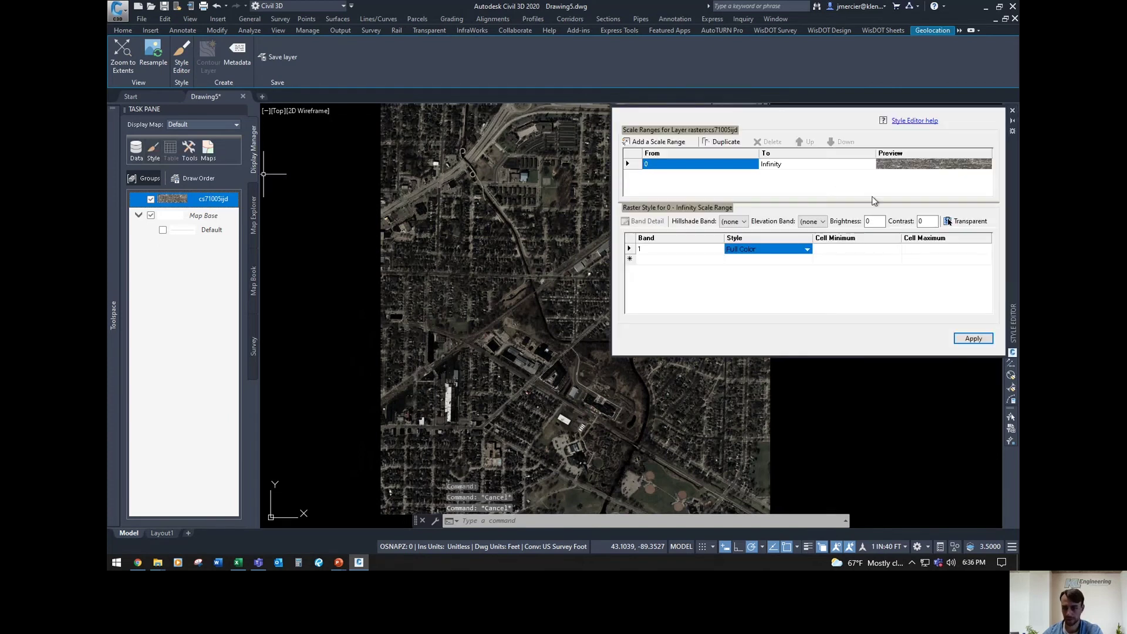
{"action": "double_click", "coordinate": [874, 221]}
{"action": "type", "text": "1"}
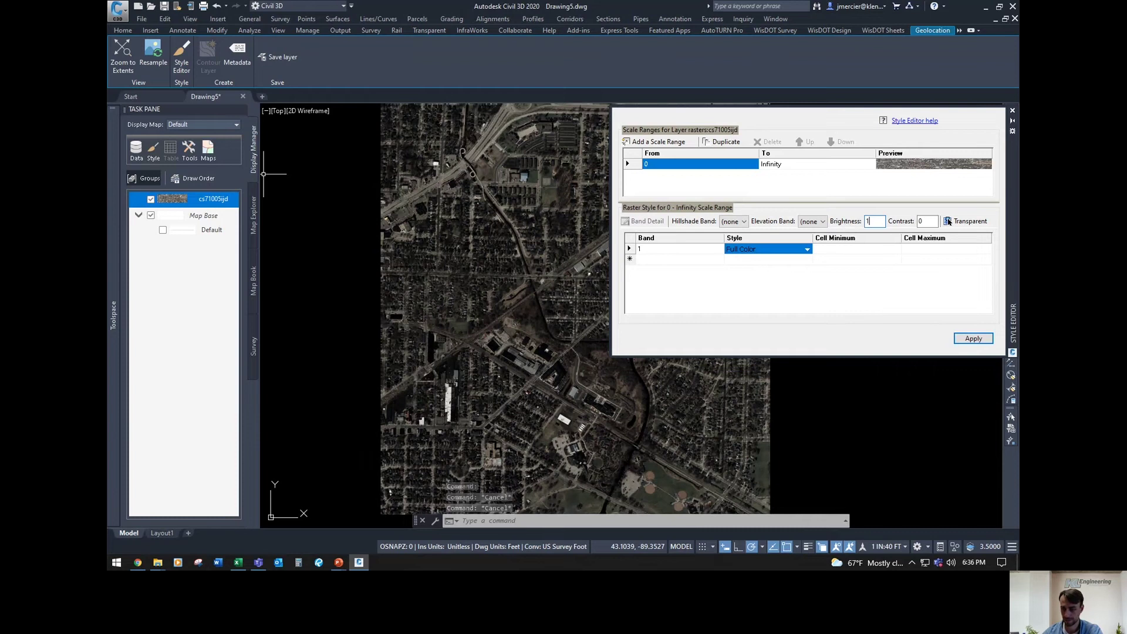
{"action": "left_click", "coordinate": [967, 340]}
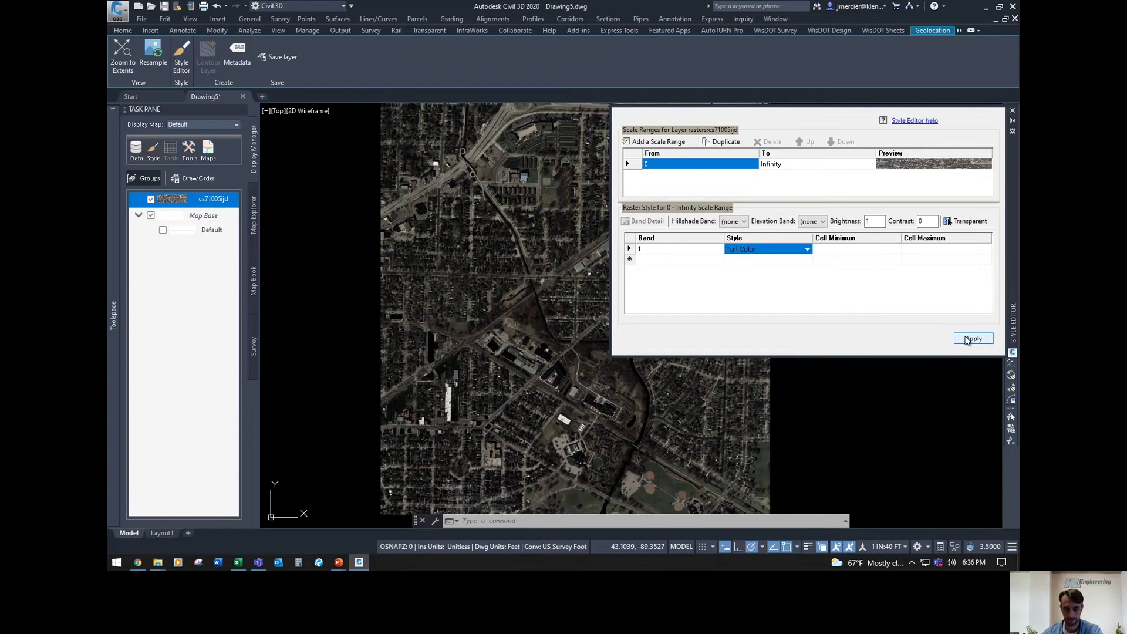
Step: Reset the raster layer's brightness to 0, change the band 1 style to GreyScale and apply it
{"action": "left_click_drag", "start_coordinate": [873, 222], "coordinate": [855, 222]}
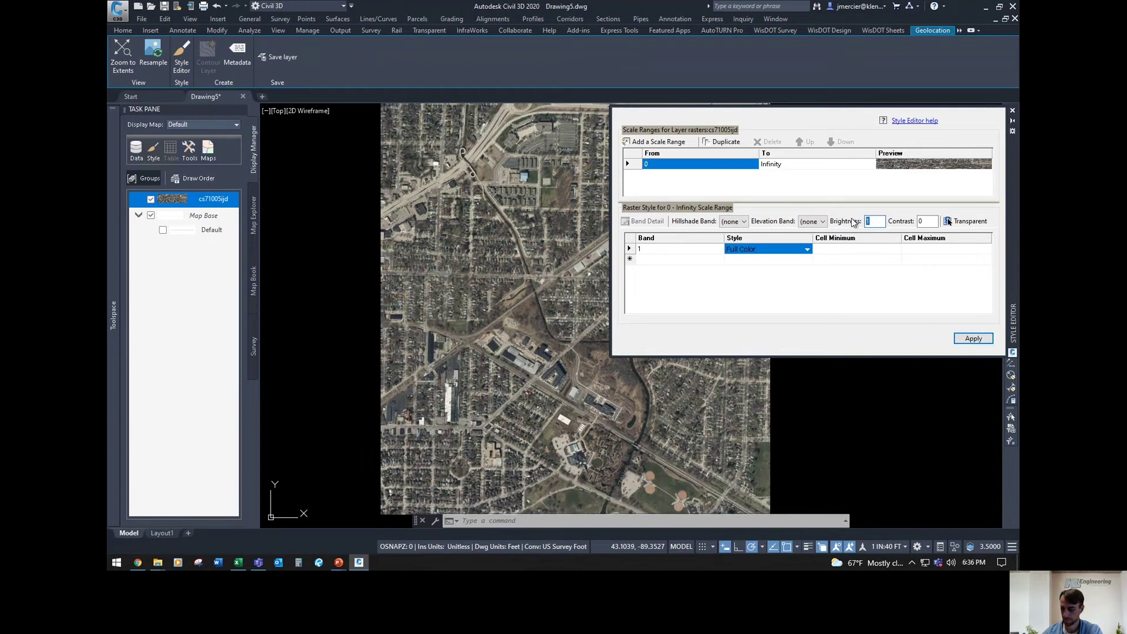
{"action": "left_click", "coordinate": [973, 338]}
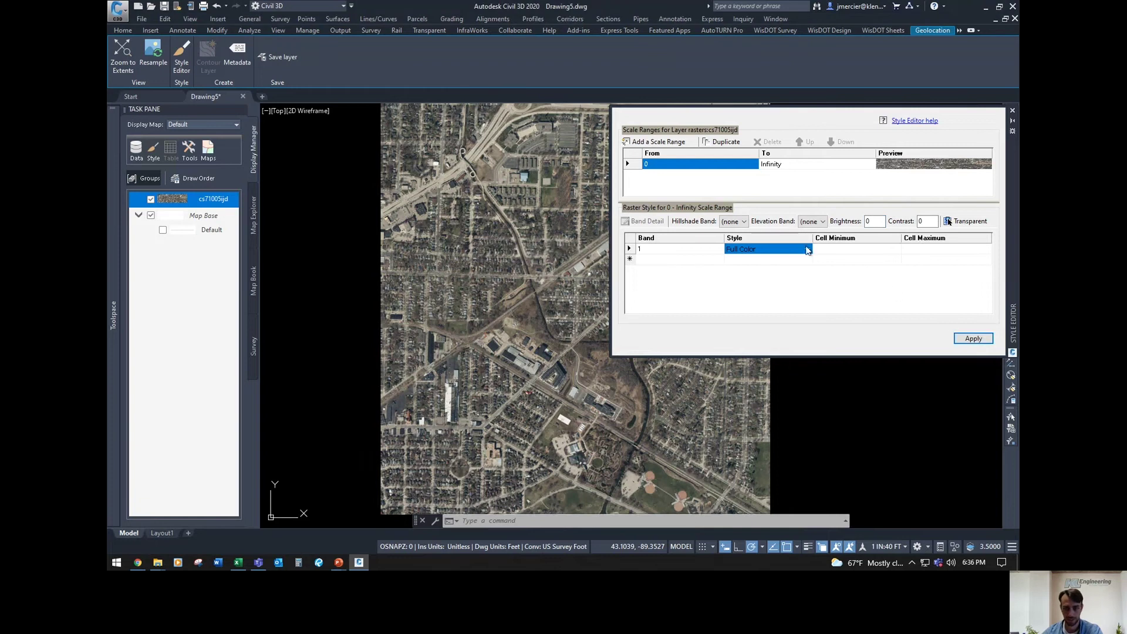
{"action": "left_click", "coordinate": [763, 250]}
{"action": "left_click", "coordinate": [758, 251]}
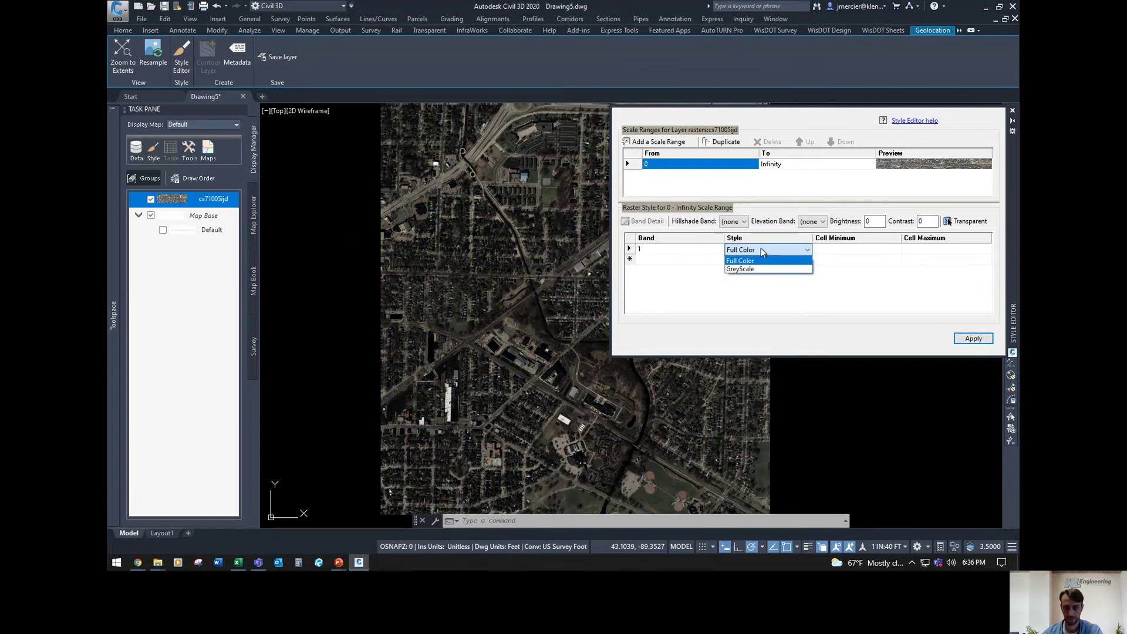
{"action": "left_click", "coordinate": [743, 269]}
{"action": "left_click", "coordinate": [973, 338]}
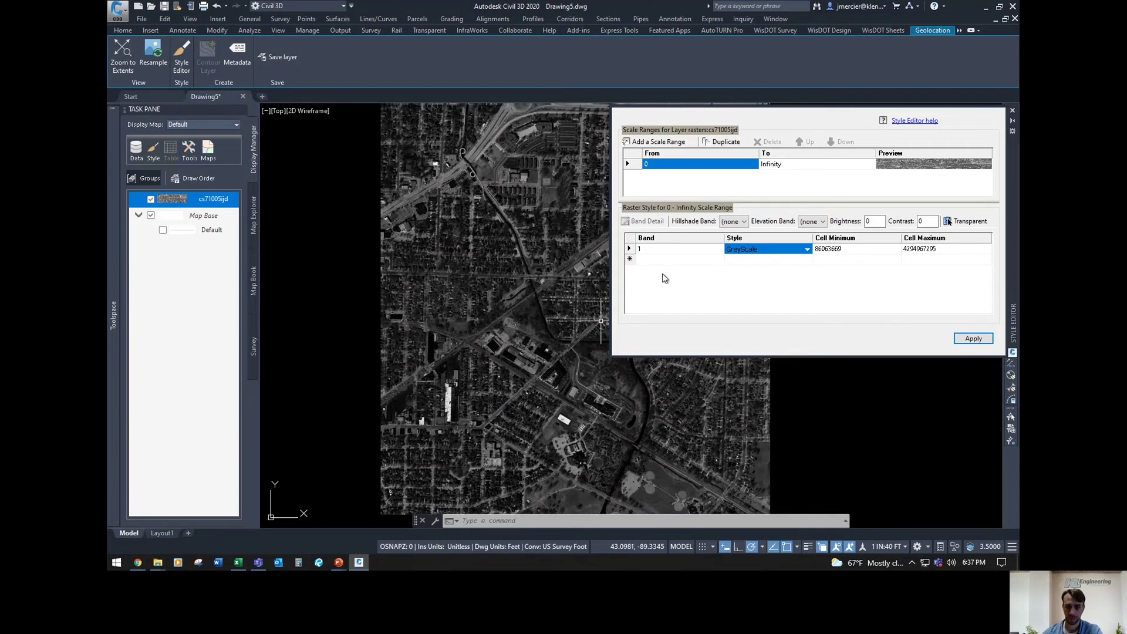
Step: Run MAPCONNECT and disconnect the Raster_1 data connection
{"action": "type", "text": "d"}
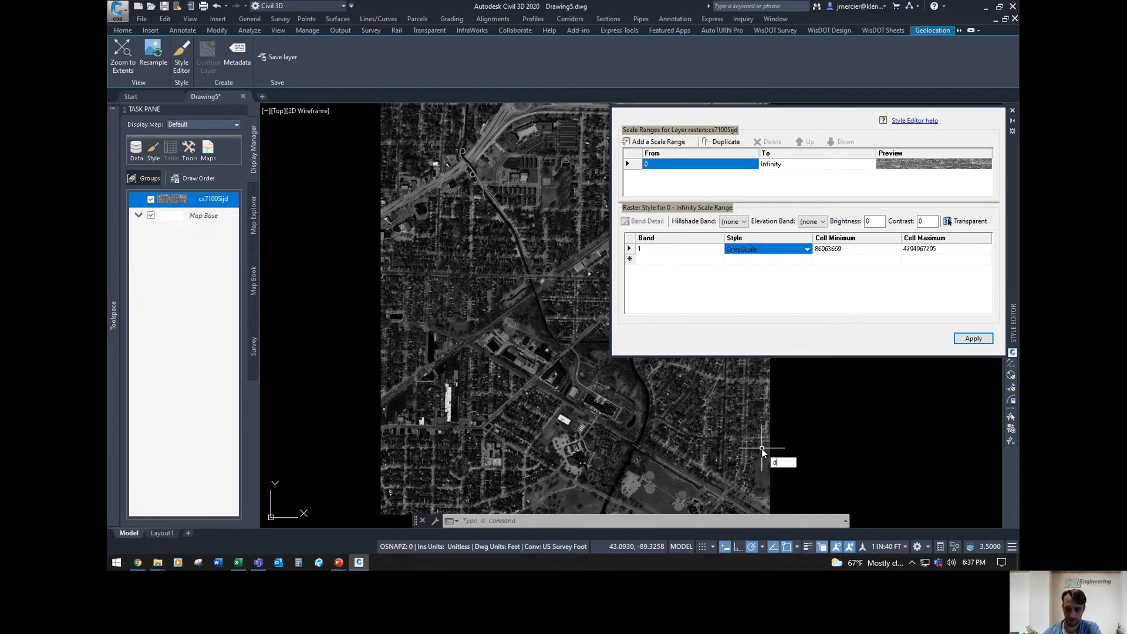
{"action": "type", "text": "at"}
{"action": "key", "text": "BackSpace"}
{"action": "key", "text": "BackSpace"}
{"action": "type", "text": "mapconn"}
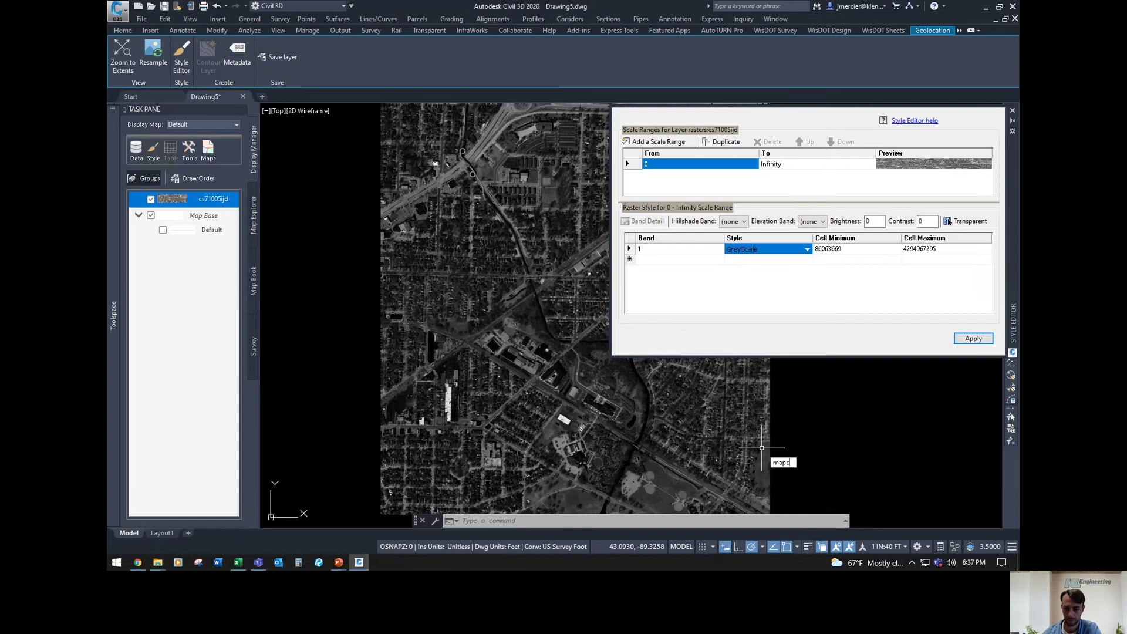
{"action": "key", "text": "Return"}
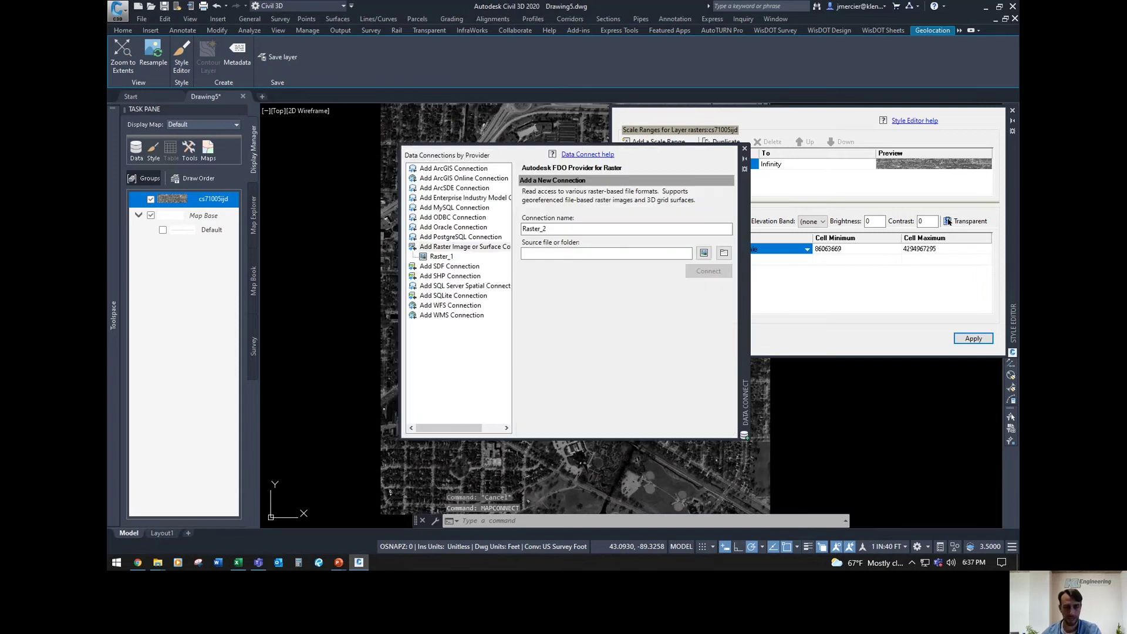
{"action": "left_click", "coordinate": [440, 258]}
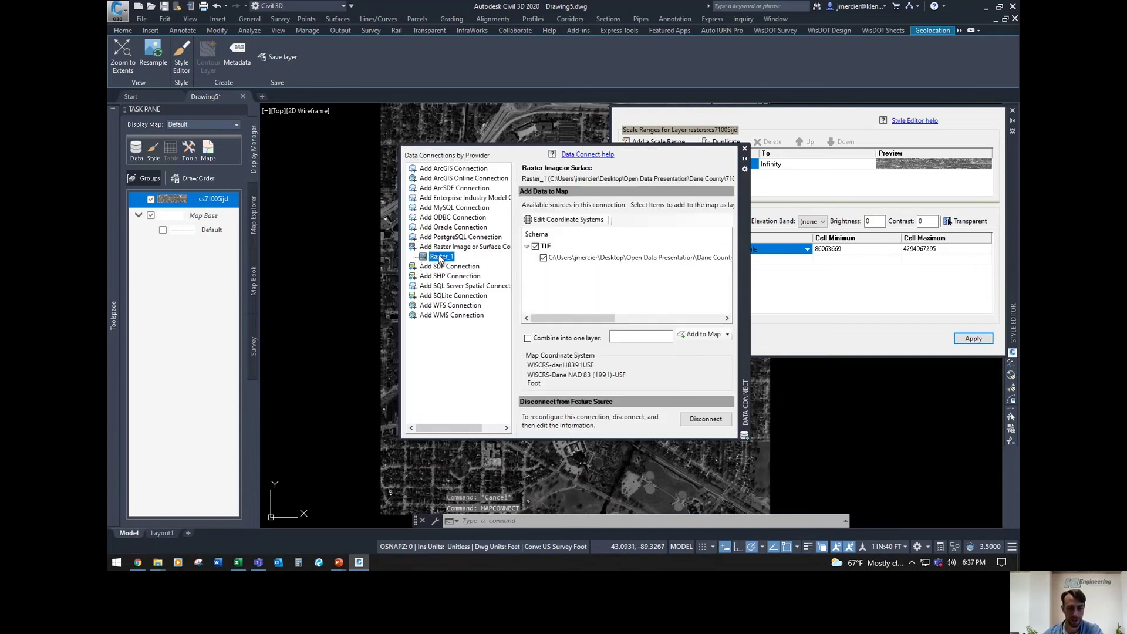
{"action": "right_click", "coordinate": [440, 257]}
{"action": "left_click", "coordinate": [474, 262]}
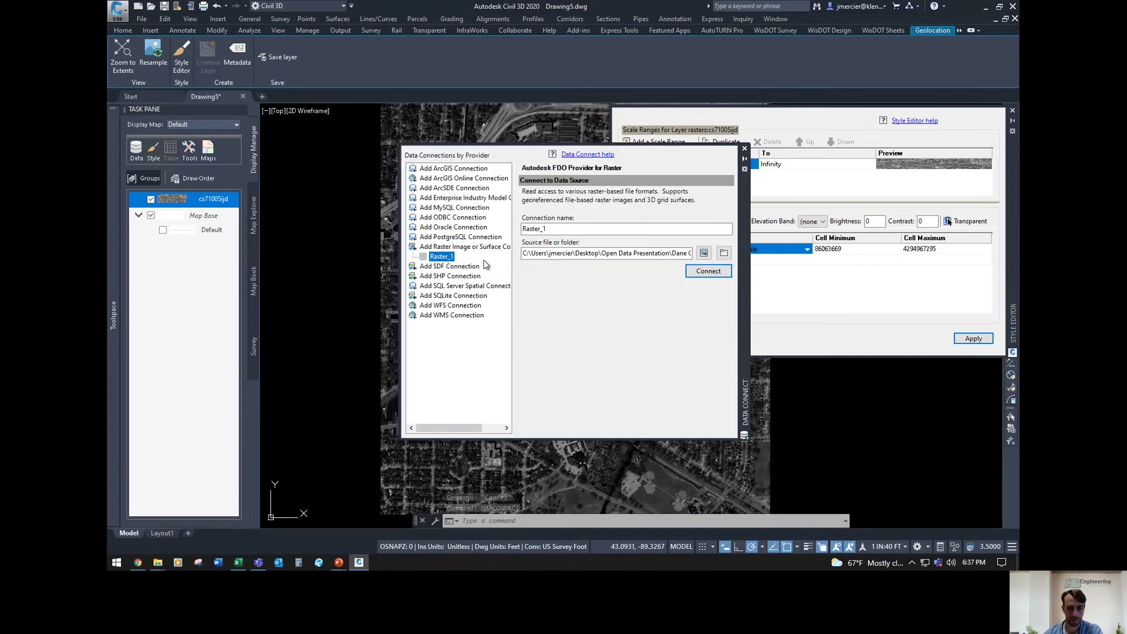
Step: Delete the Raster_1 connection together with its dependent cs71005ijd layer, and close the connection and style windows
{"action": "right_click", "coordinate": [442, 258]}
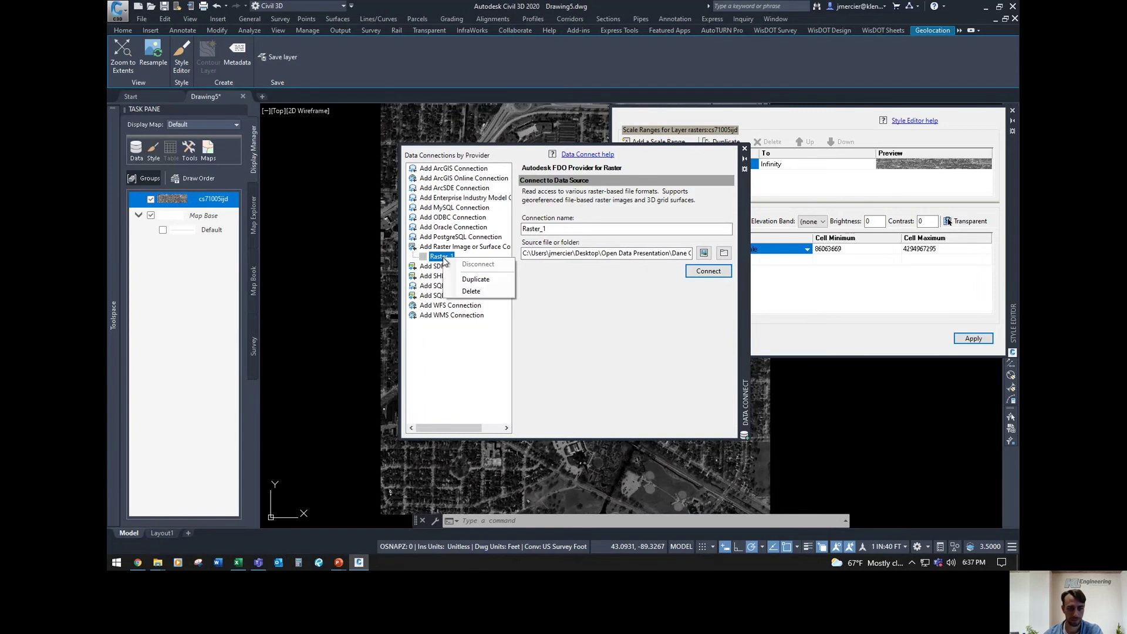
{"action": "left_click", "coordinate": [472, 291]}
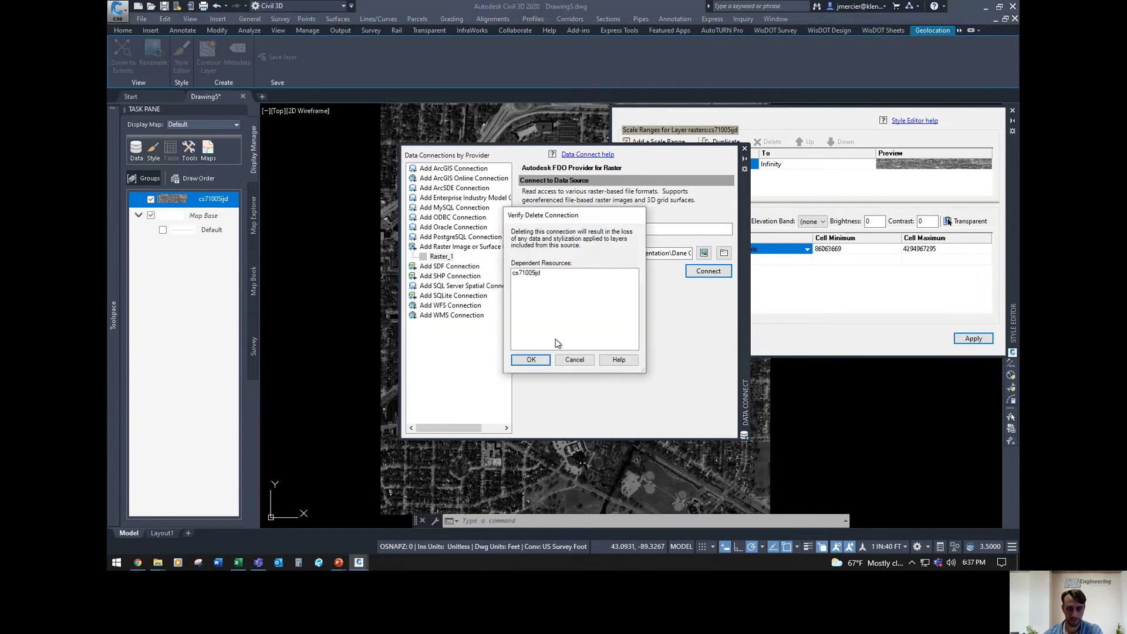
{"action": "left_click", "coordinate": [531, 359]}
{"action": "left_click", "coordinate": [745, 150]}
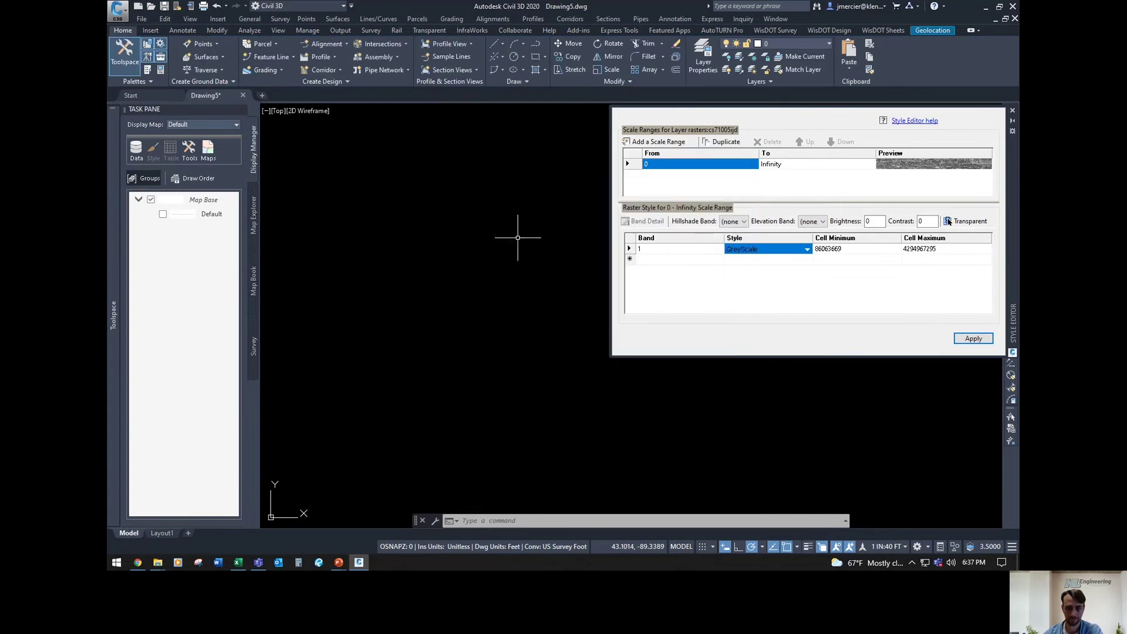
{"action": "left_click", "coordinate": [1012, 111]}
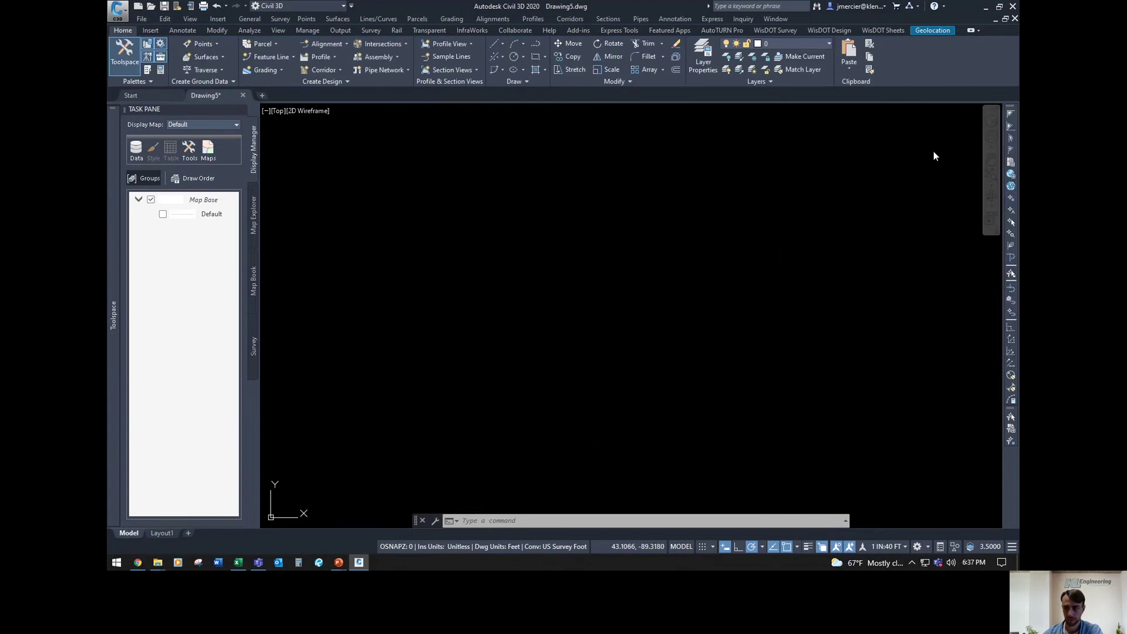
Step: Insert cs71005ijd.tif from the 71005 folder with MAPIINSERT, accepting the World File correlation
{"action": "type", "text": "mapi"}
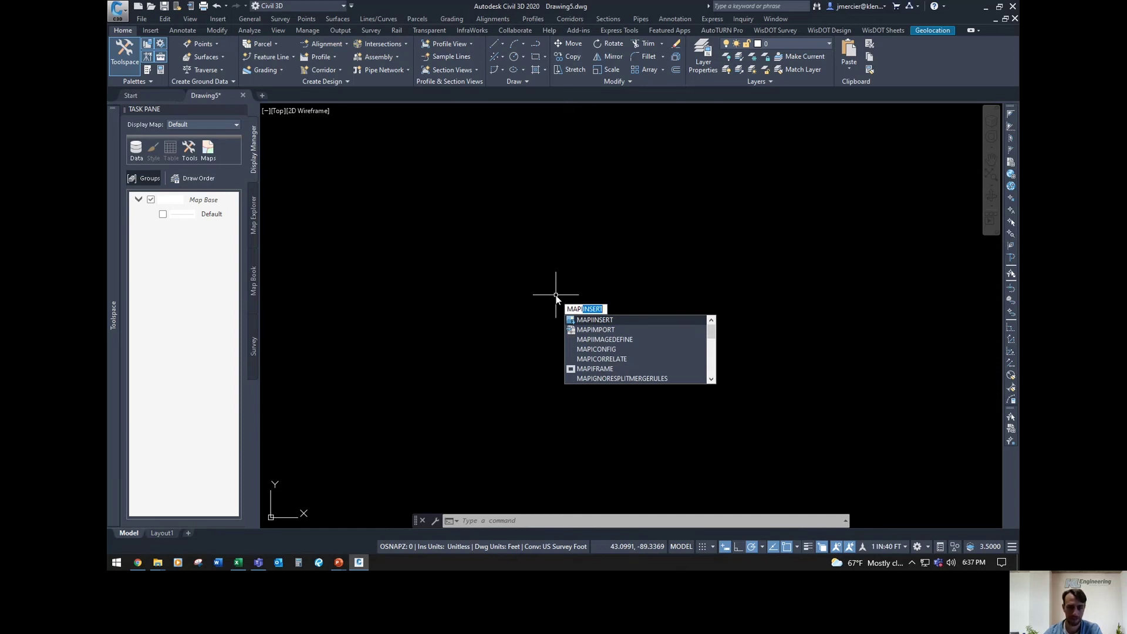
{"action": "key", "text": "Return"}
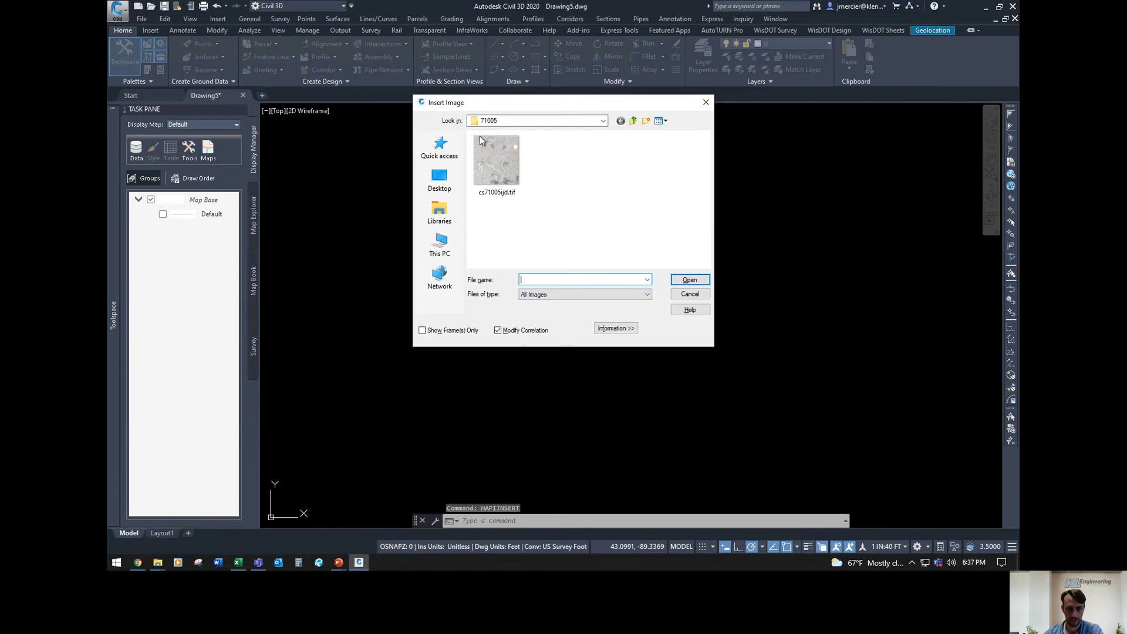
{"action": "left_click", "coordinate": [493, 156]}
{"action": "left_click", "coordinate": [686, 280]}
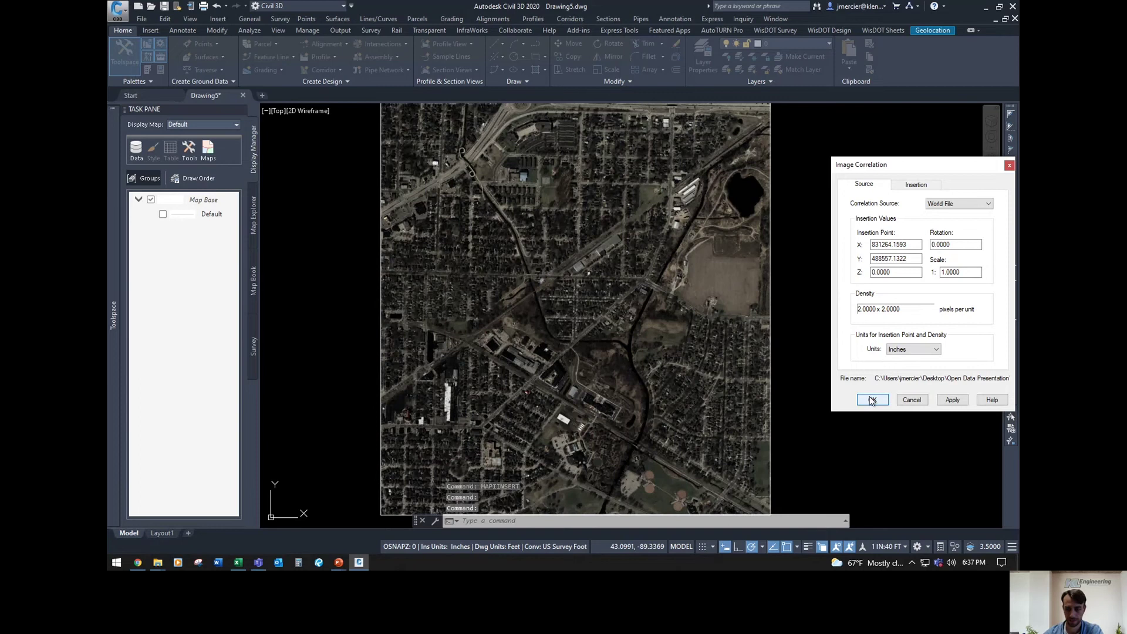
{"action": "left_click", "coordinate": [872, 401]}
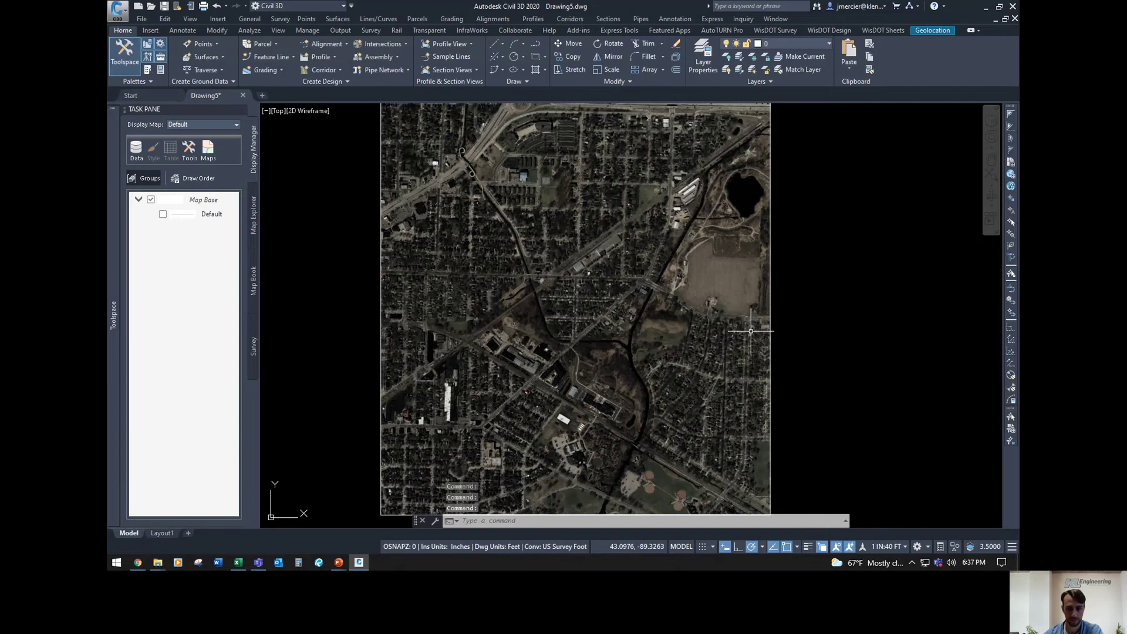
Step: Hide and reshow the inserted aerial image, set its fade to 25 and deselect it
{"action": "left_click", "coordinate": [760, 308]}
{"action": "left_click", "coordinate": [724, 284]}
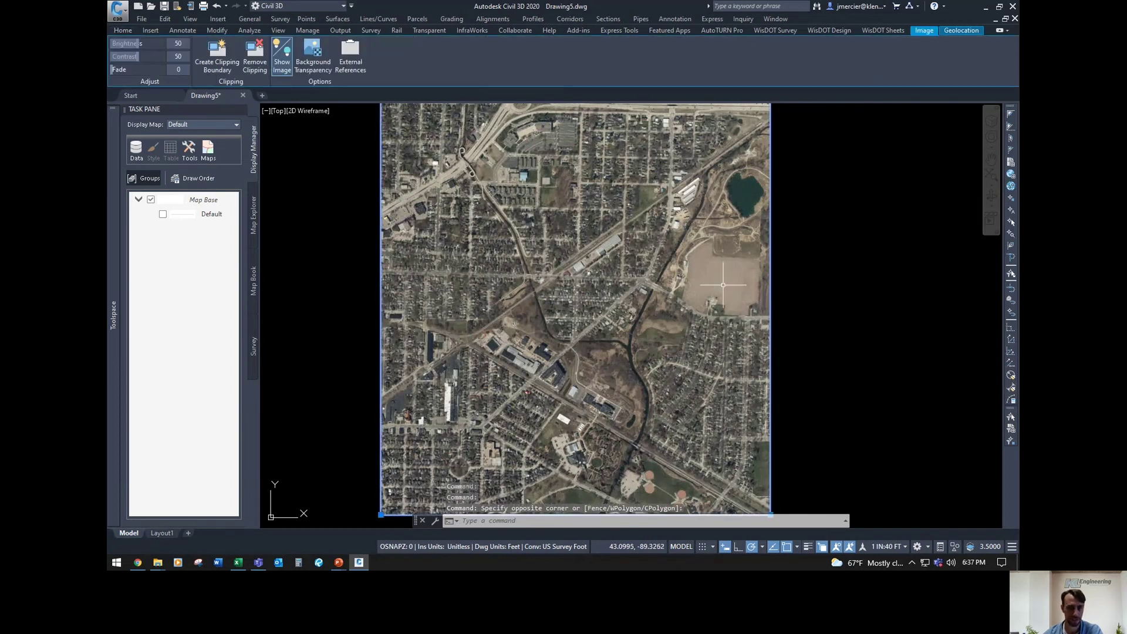
{"action": "left_click", "coordinate": [281, 51]}
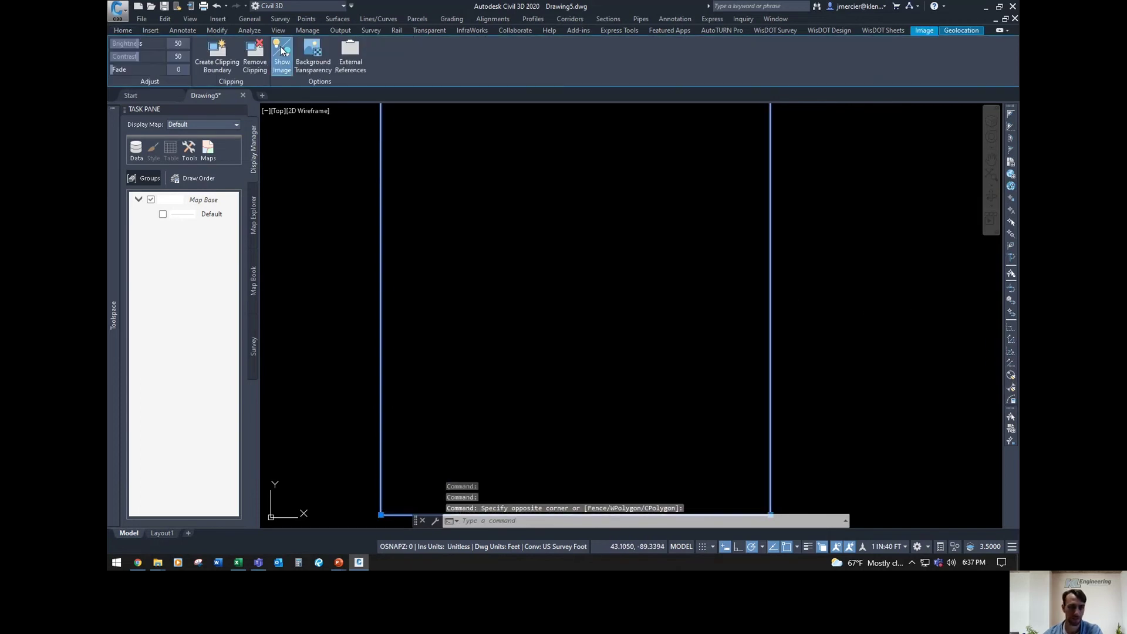
{"action": "left_click", "coordinate": [280, 47]}
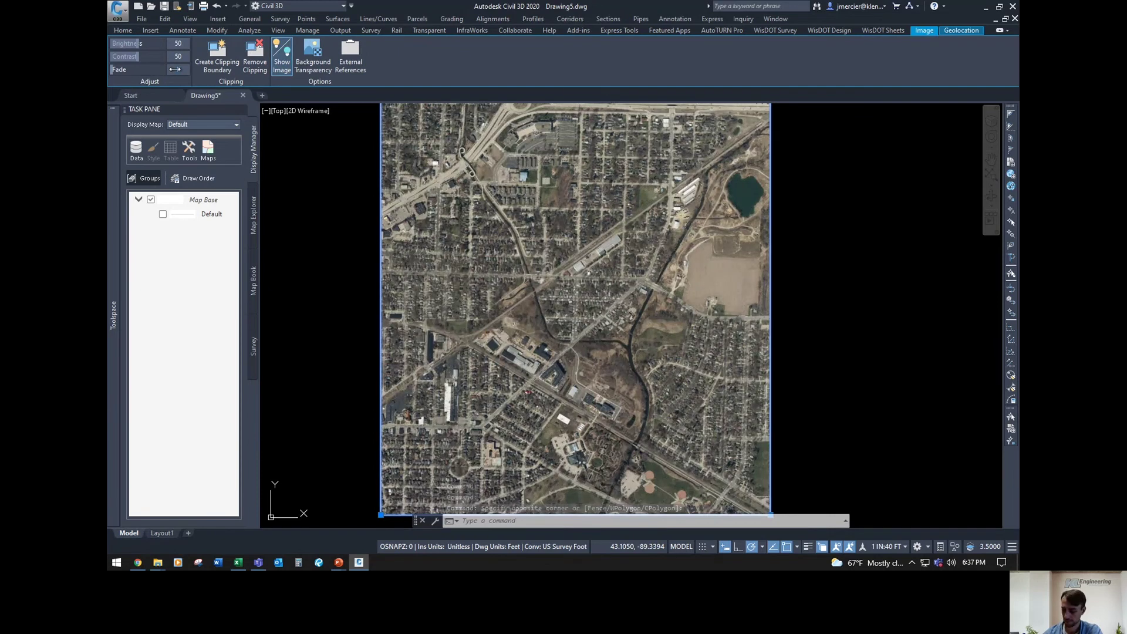
{"action": "type", "text": "25"}
{"action": "key", "text": "Return"}
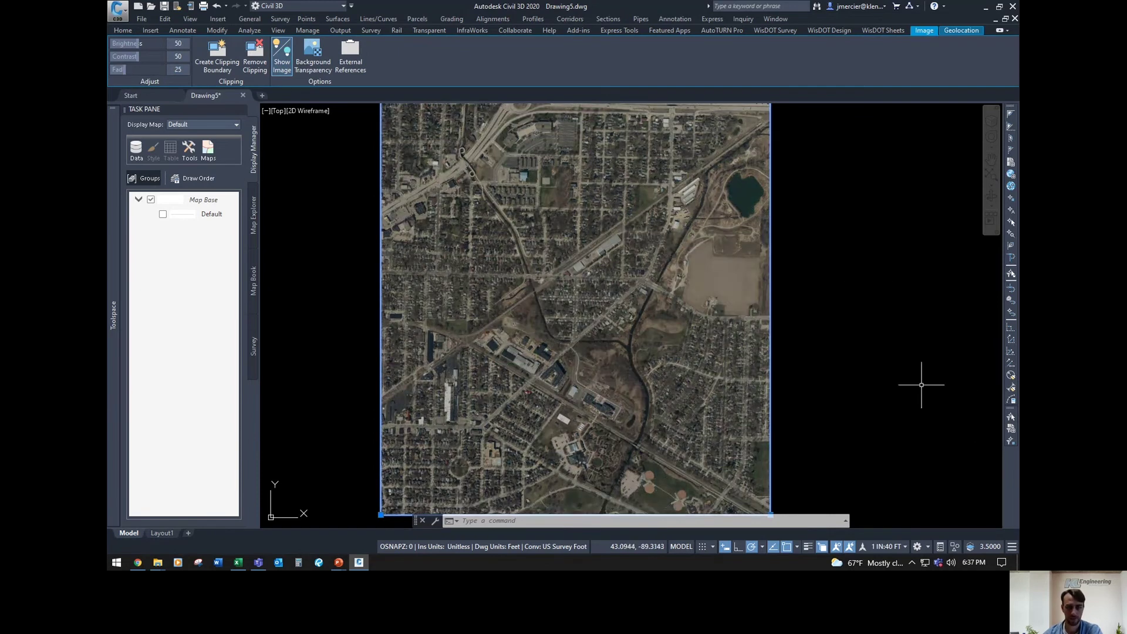
{"action": "left_click", "coordinate": [867, 278]}
{"action": "key", "text": "Escape"}
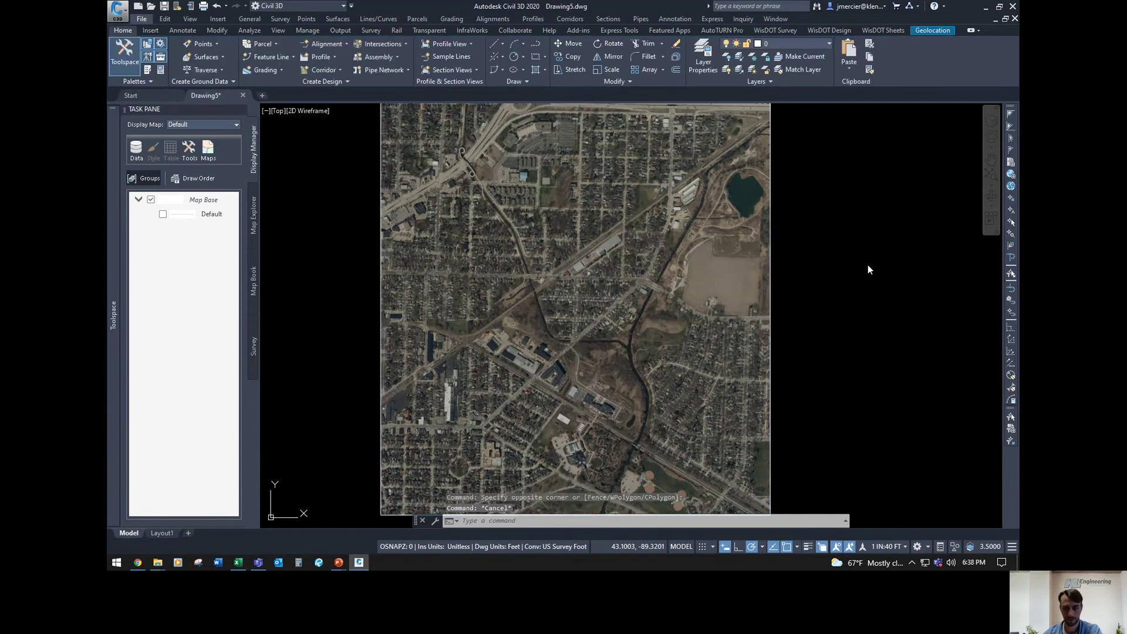
{"action": "left_click", "coordinate": [868, 283]}
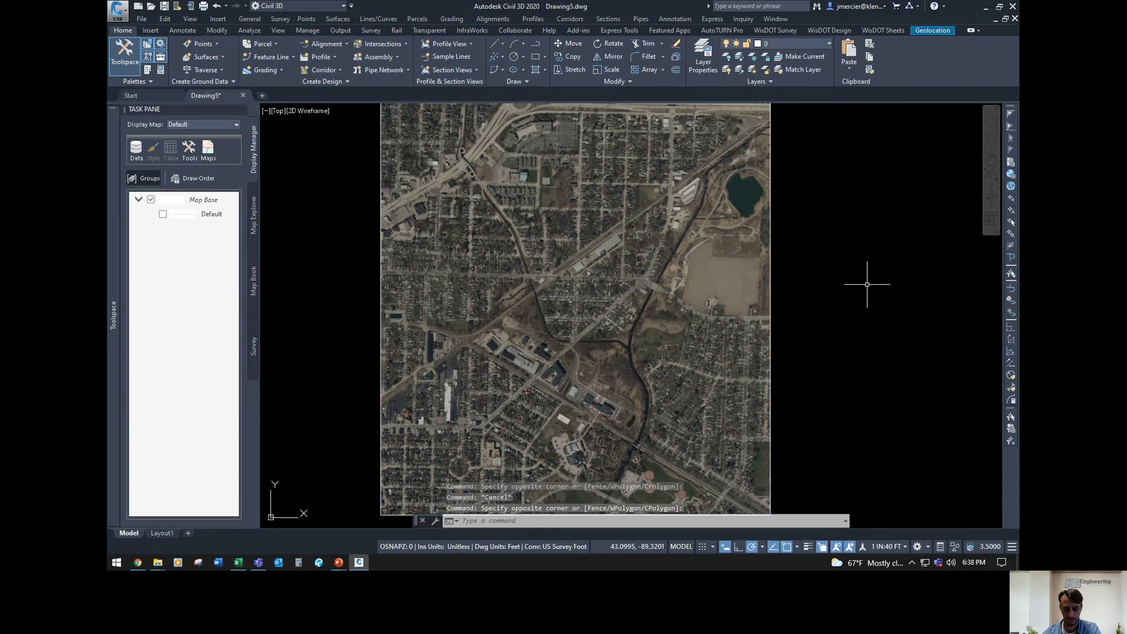
Step: Detach the cs71005ijd image from the drawing's external references and close the XREF manager
{"action": "type", "text": "xref"}
{"action": "key", "text": "Return"}
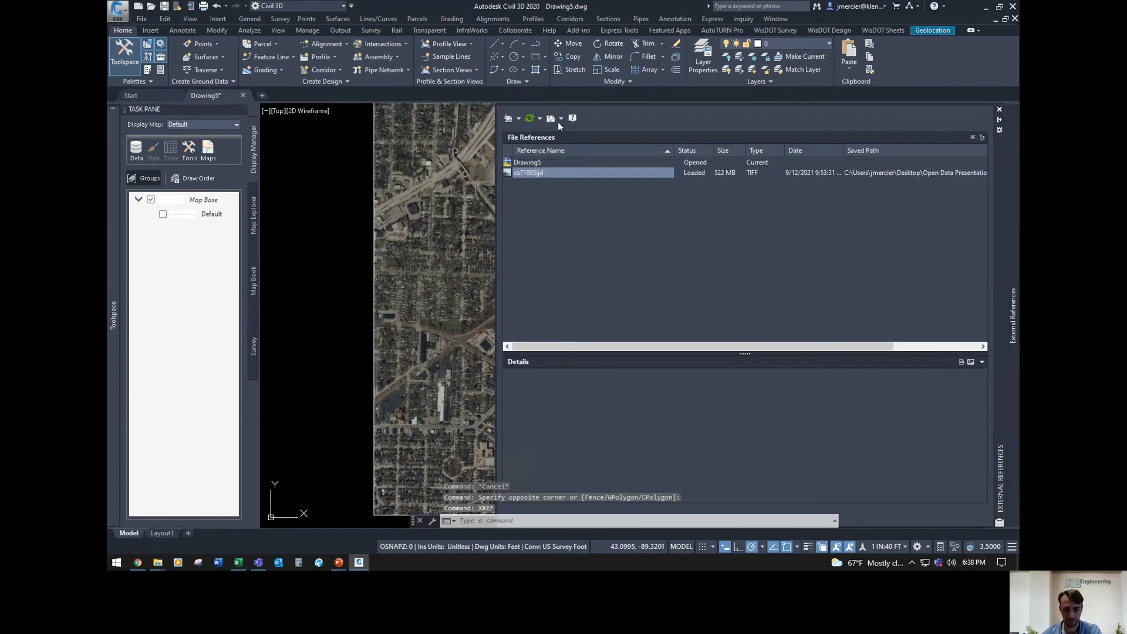
{"action": "right_click", "coordinate": [530, 173]}
{"action": "left_click", "coordinate": [563, 230]}
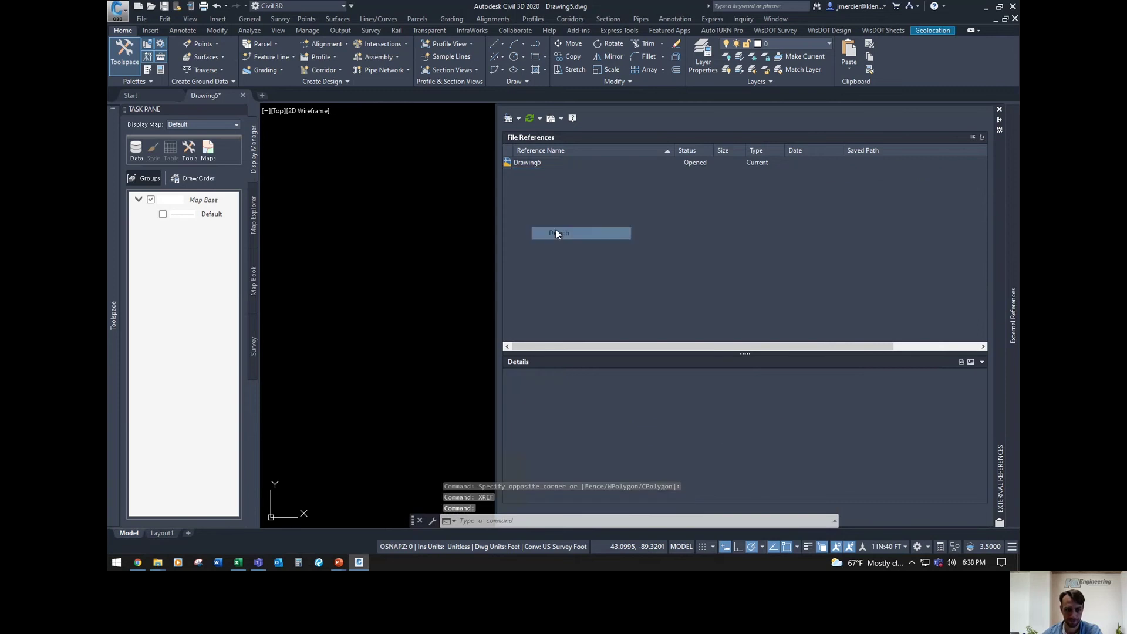
{"action": "left_click", "coordinate": [999, 109]}
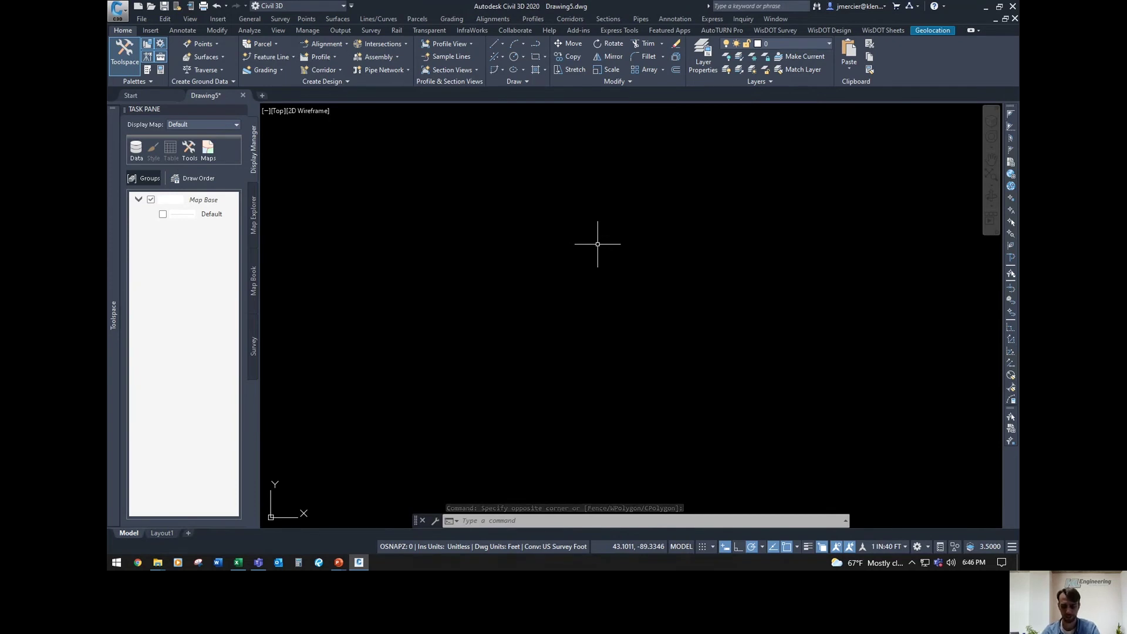
Step: Run MAPIMPORT and choose the Contours_1_ft_Intervals.shp shapefile from zipfolder as the source
{"action": "type", "text": "MAPI"}
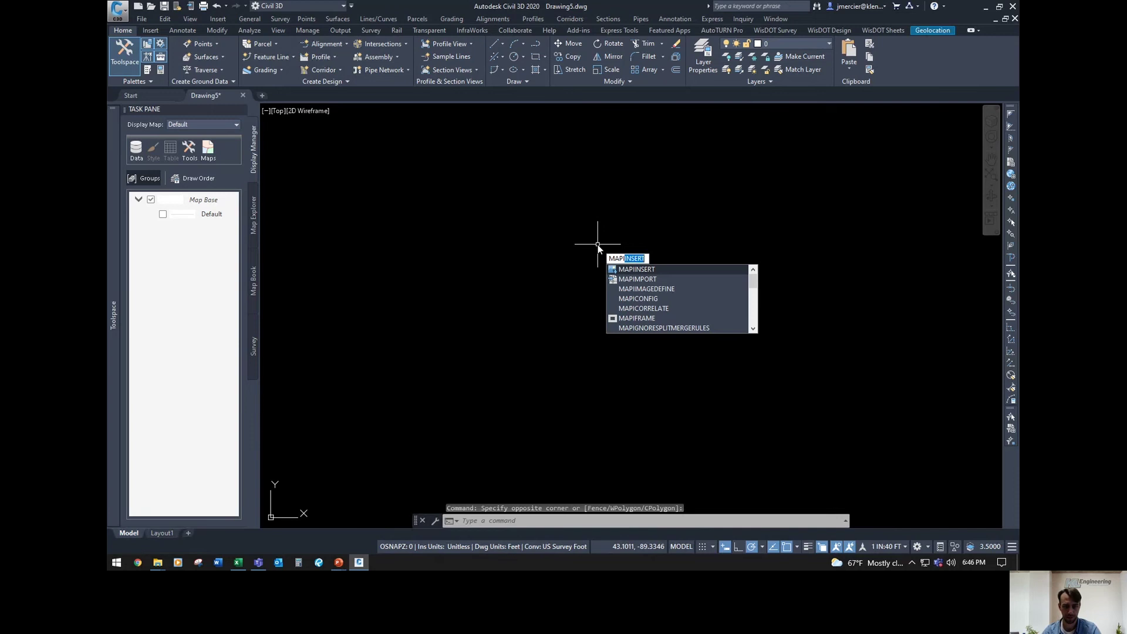
{"action": "type", "text": "MP"}
{"action": "key", "text": "Return"}
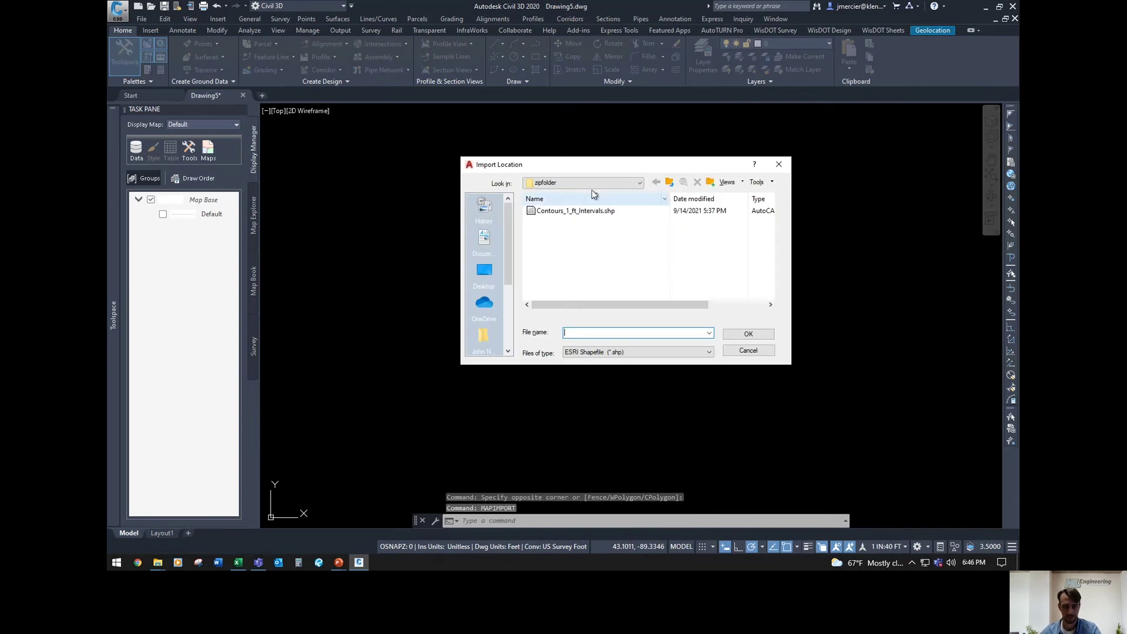
{"action": "left_click", "coordinate": [550, 214]}
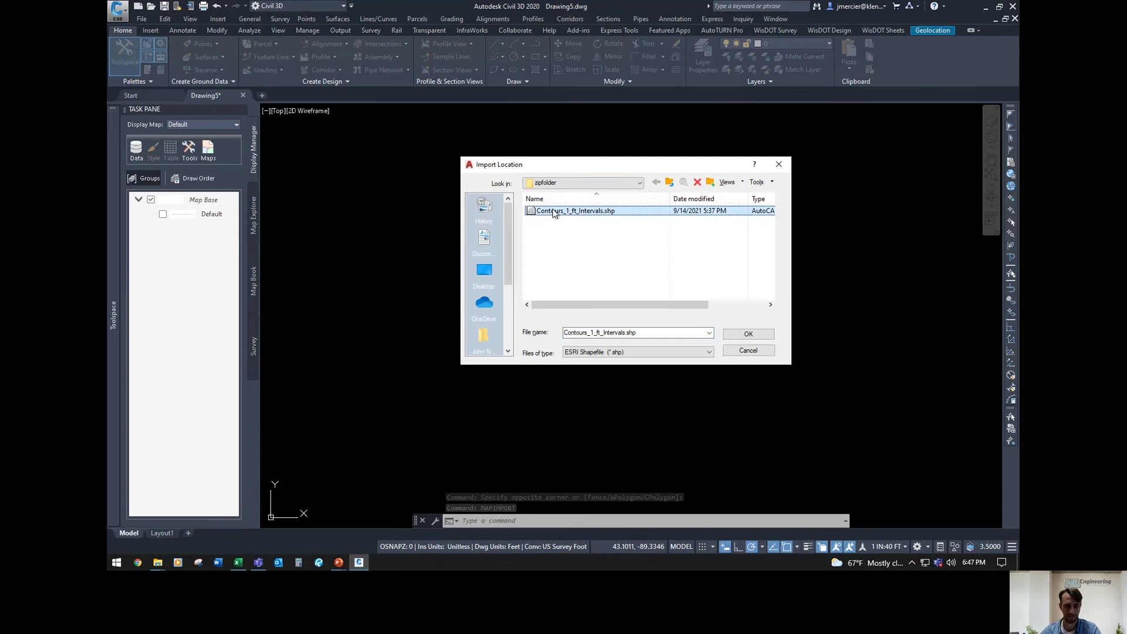
{"action": "left_click", "coordinate": [749, 334]}
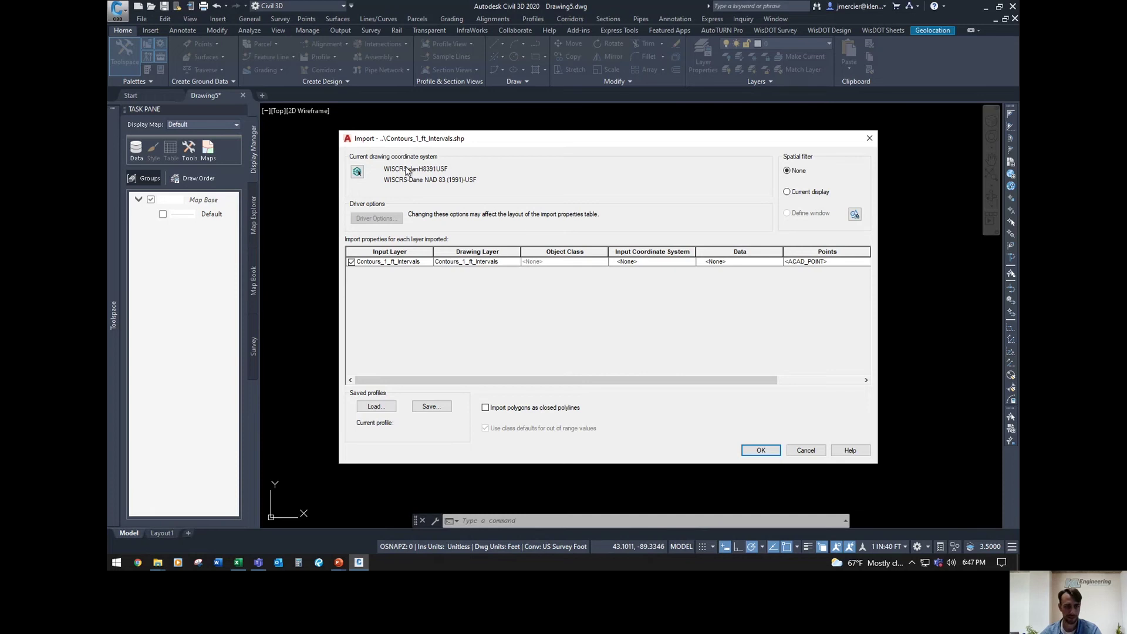
Step: Set the contour layer's attributes to create object data in the Contours_1_ft_Intervals table, and run the import
{"action": "left_click", "coordinate": [725, 262]}
{"action": "left_click", "coordinate": [778, 261]}
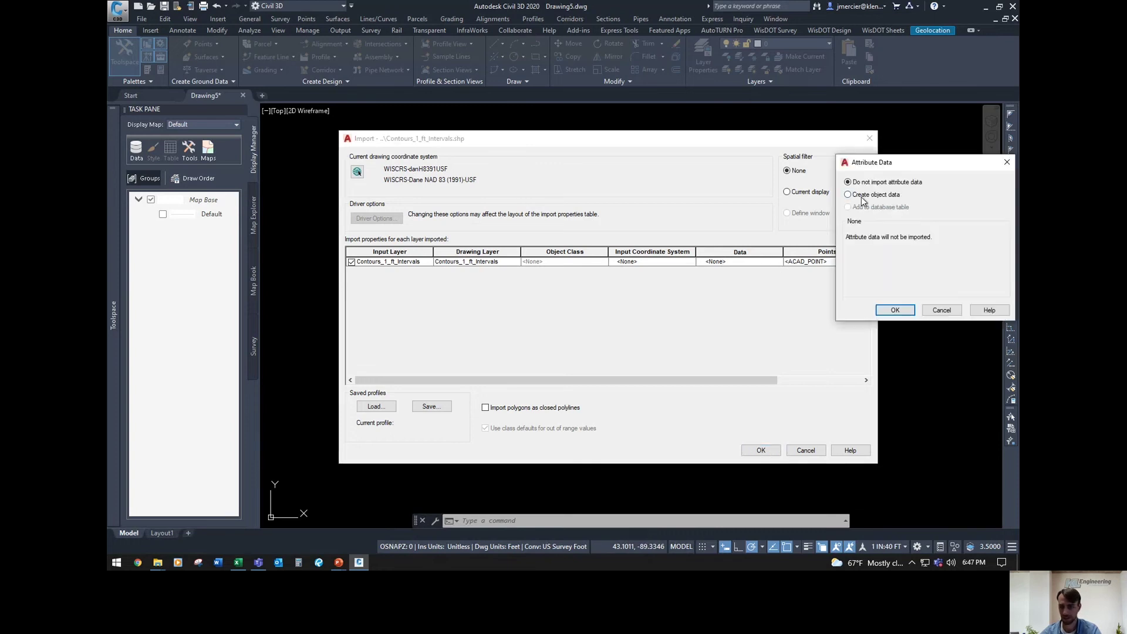
{"action": "left_click", "coordinate": [848, 195]}
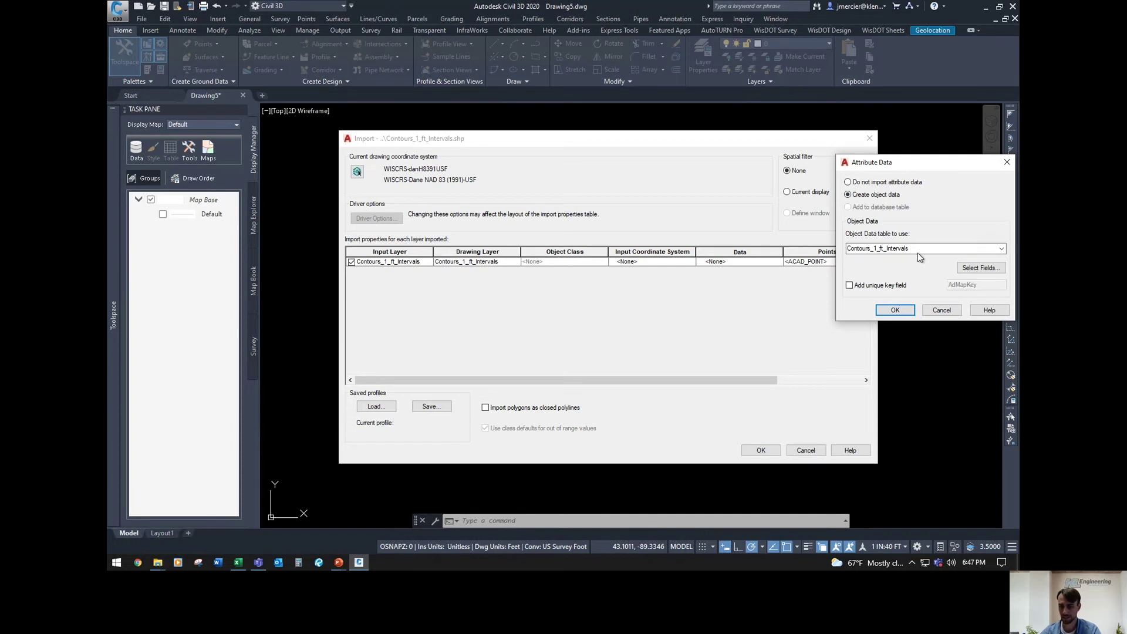
{"action": "left_click", "coordinate": [903, 313]}
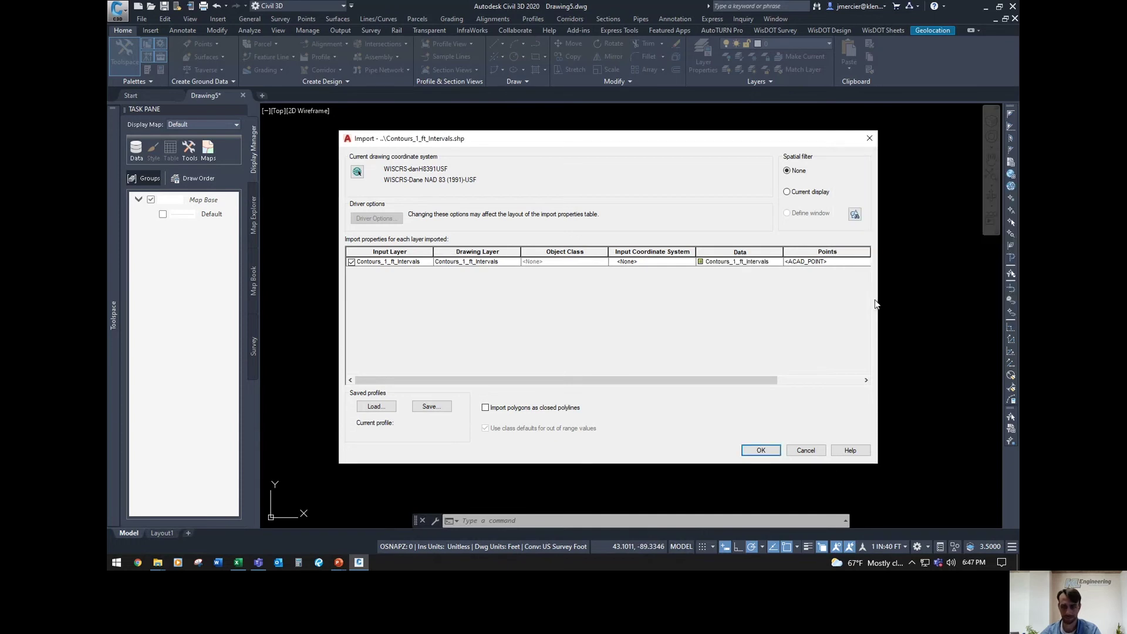
{"action": "left_click", "coordinate": [760, 451]}
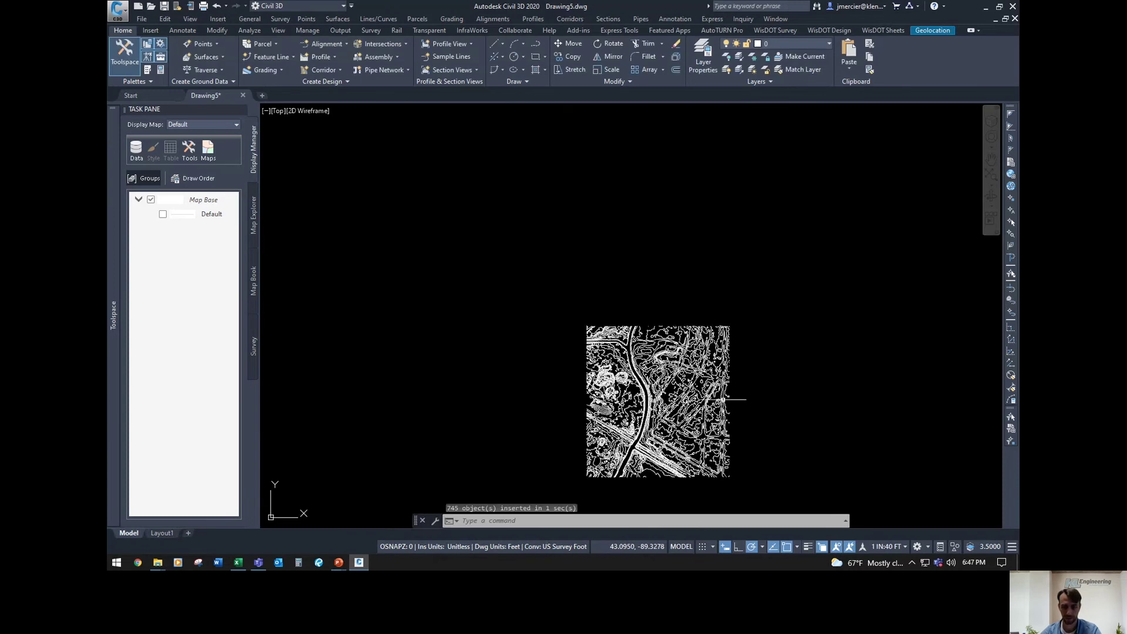
Step: Examine the object data of one imported contour polyline in its properties, and deselect it
{"action": "scroll", "coordinate": [693, 228], "scroll_direction": "up", "scroll_amount": 10}
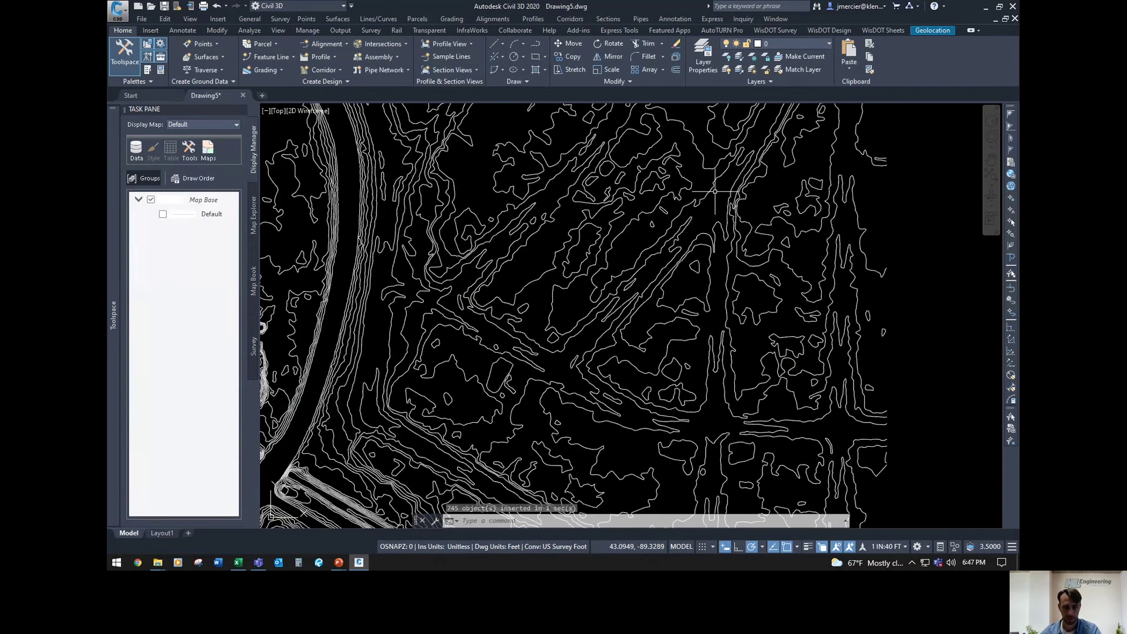
{"action": "left_click", "coordinate": [717, 194]}
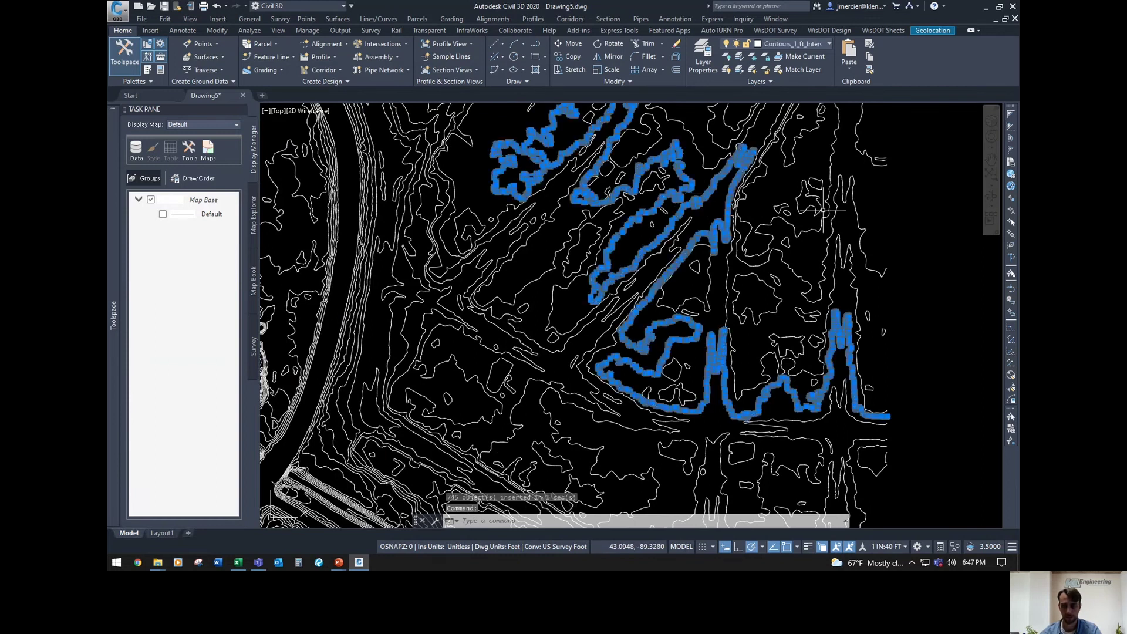
{"action": "type", "text": "PROPERTIES"}
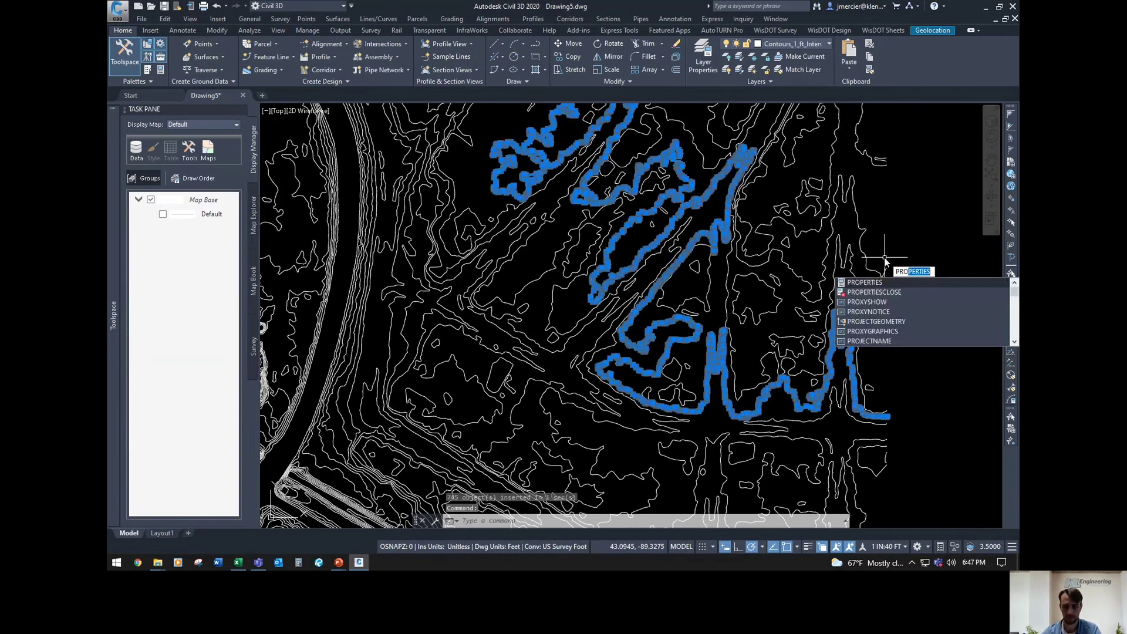
{"action": "key", "text": "Return"}
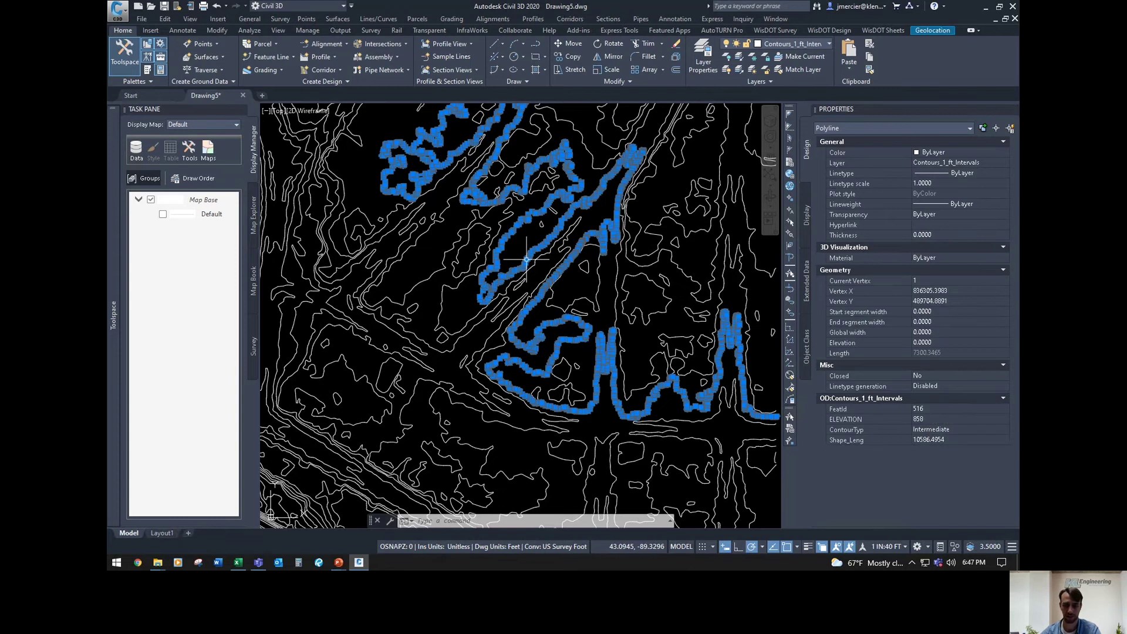
{"action": "mouse_move", "coordinate": [530, 252]}
{"action": "key", "text": "Escape"}
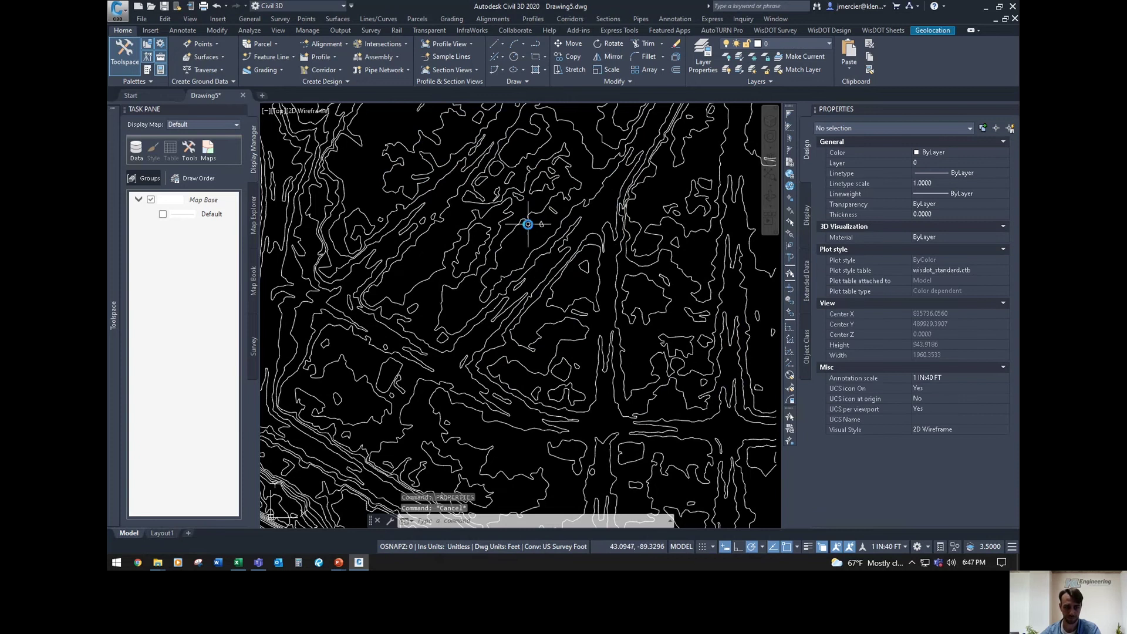
Step: Save the drawing as Shp_Import.dwg in the Dane County folder, replacing the existing file
{"action": "scroll", "coordinate": [528, 223], "scroll_direction": "down", "scroll_amount": 8}
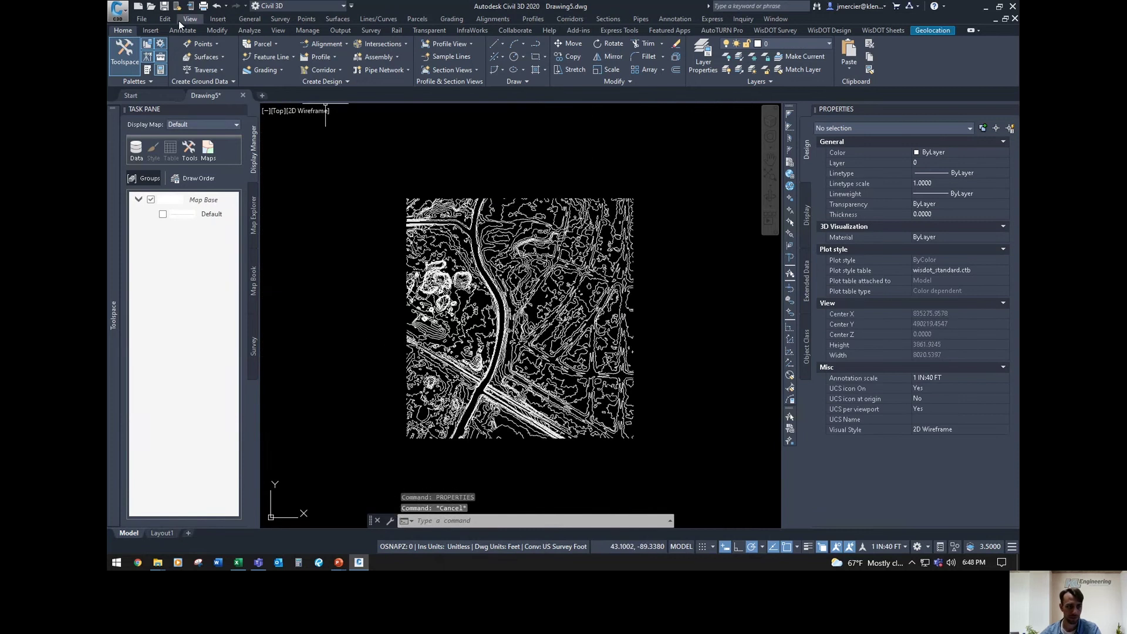
{"action": "left_click", "coordinate": [144, 20]}
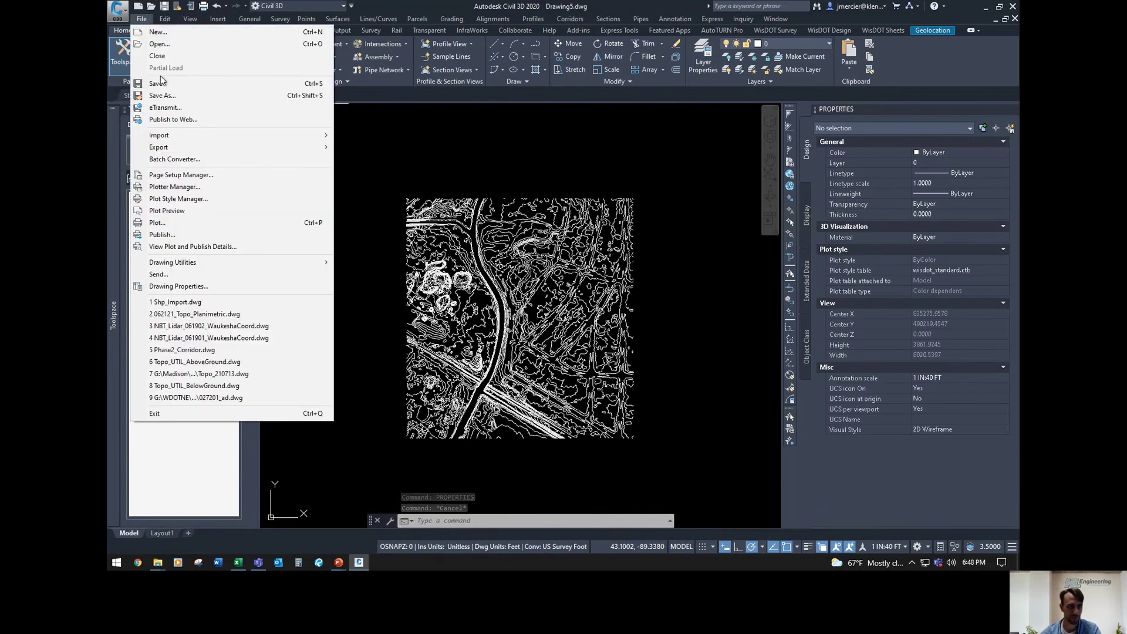
{"action": "left_click", "coordinate": [281, 132]}
{"action": "key", "text": "ctrl+s"}
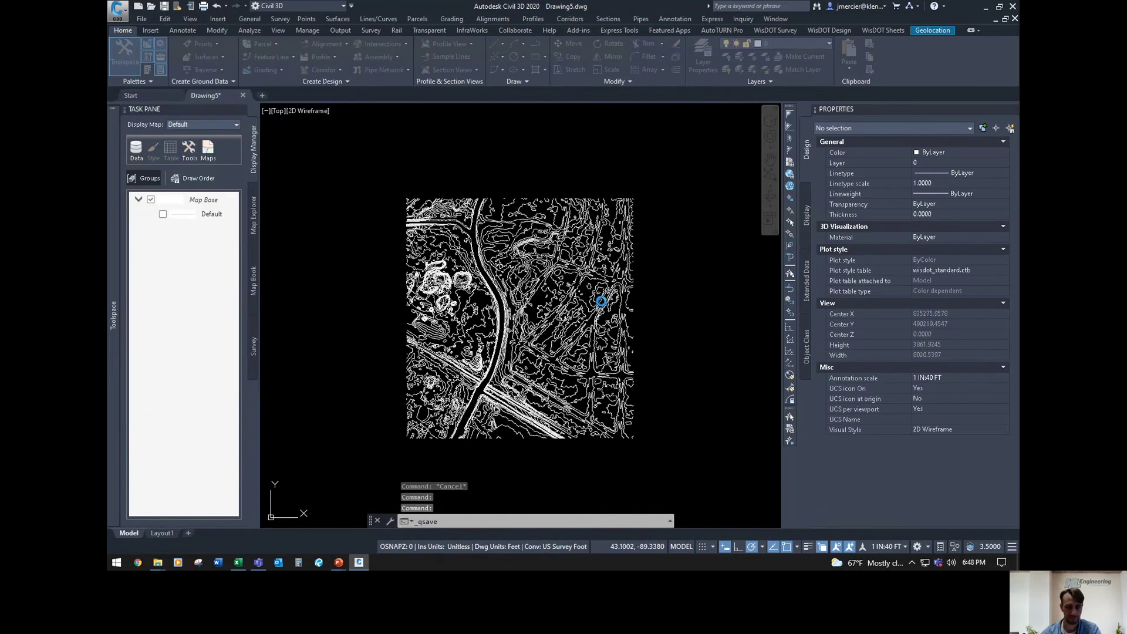
{"action": "left_click", "coordinate": [647, 362]}
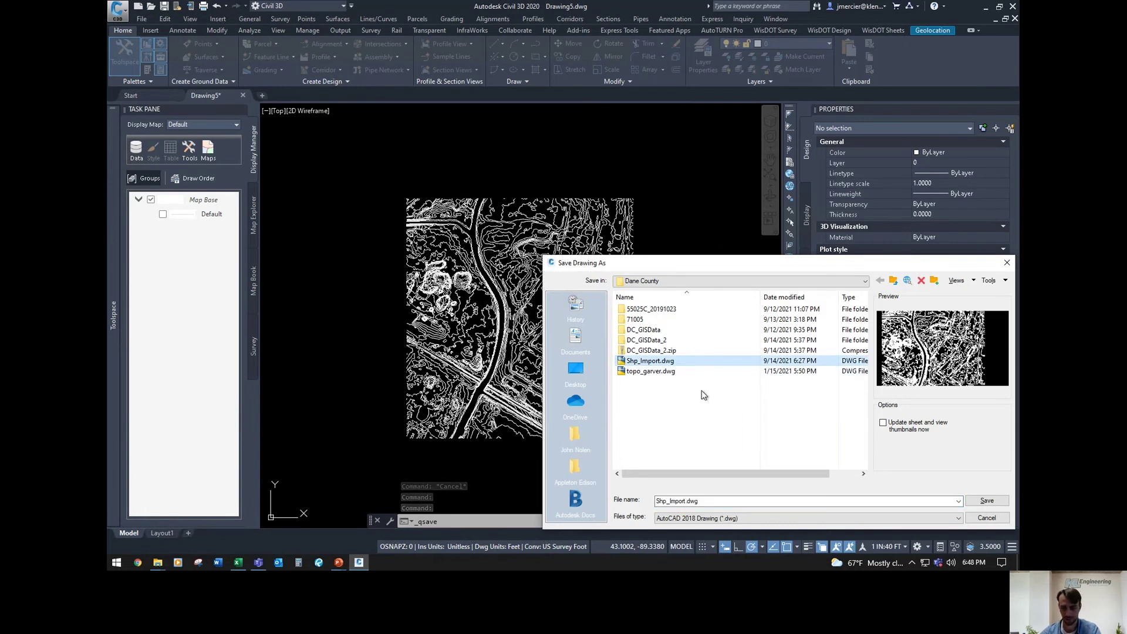
{"action": "left_click", "coordinate": [988, 501]}
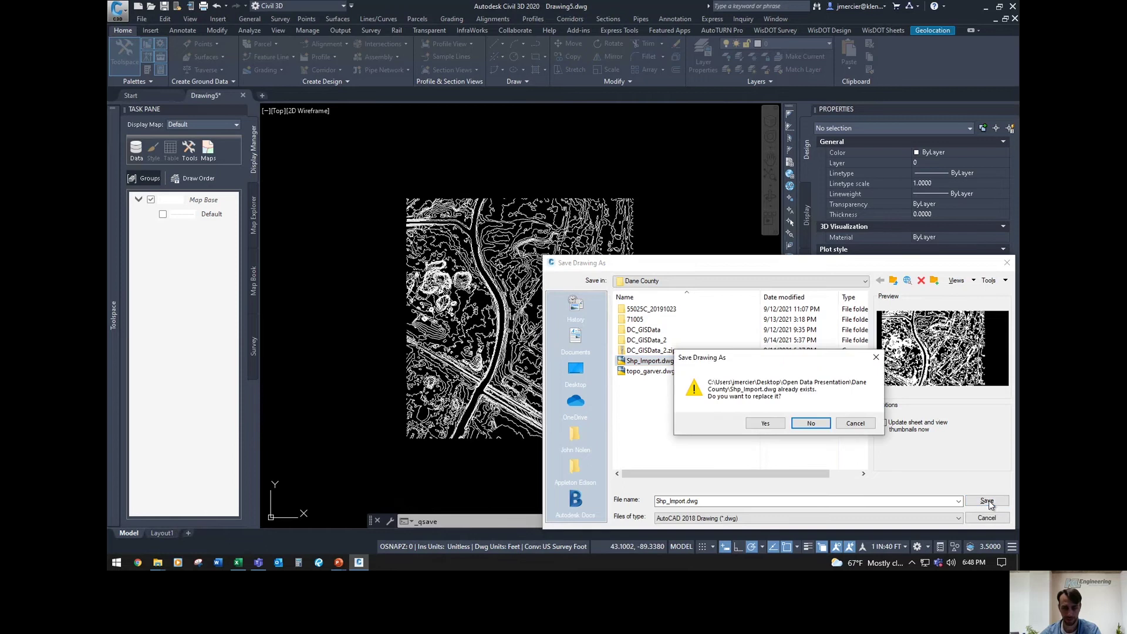
{"action": "left_click", "coordinate": [794, 425]}
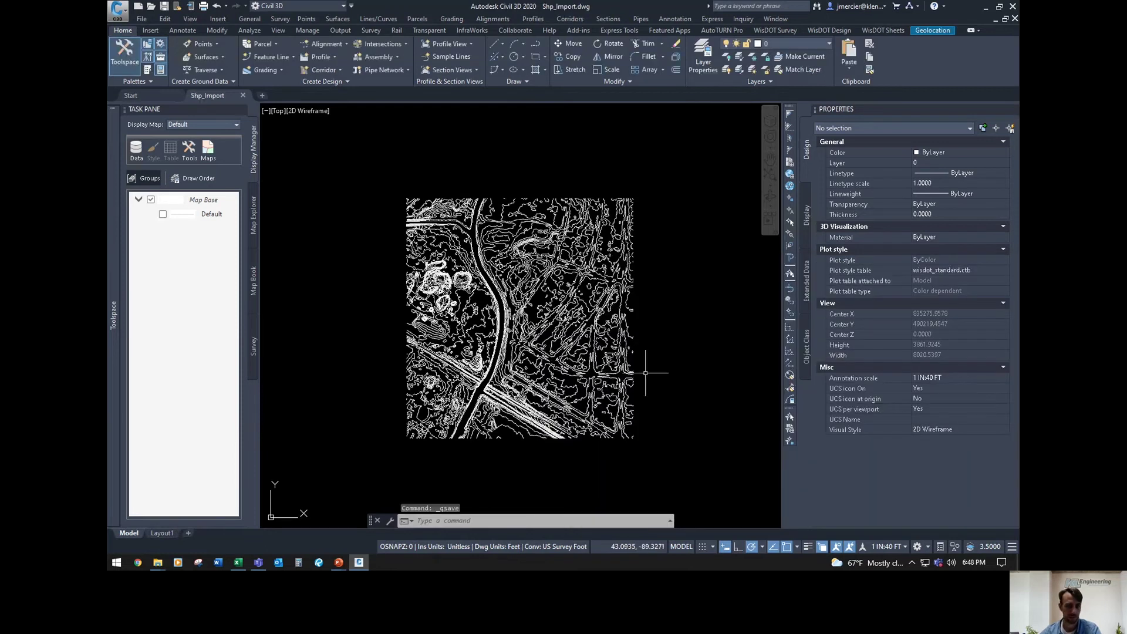
Step: Close the saved contour drawing, start a new blank drawing and bring up its Map Explorer
{"action": "left_click", "coordinate": [242, 96]}
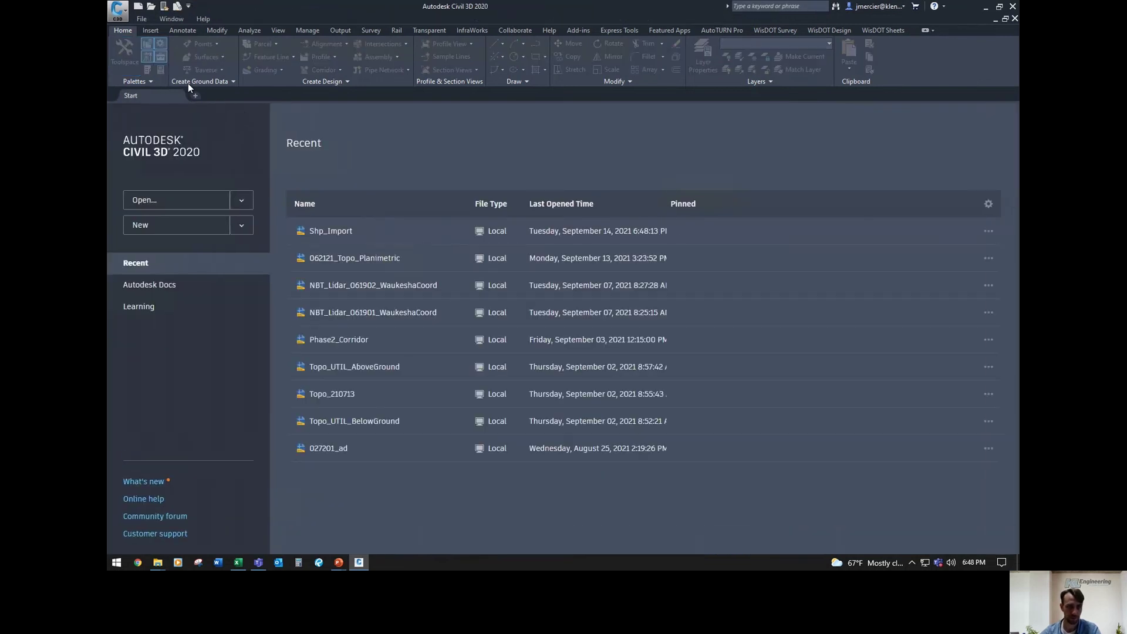
{"action": "left_click", "coordinate": [195, 96]}
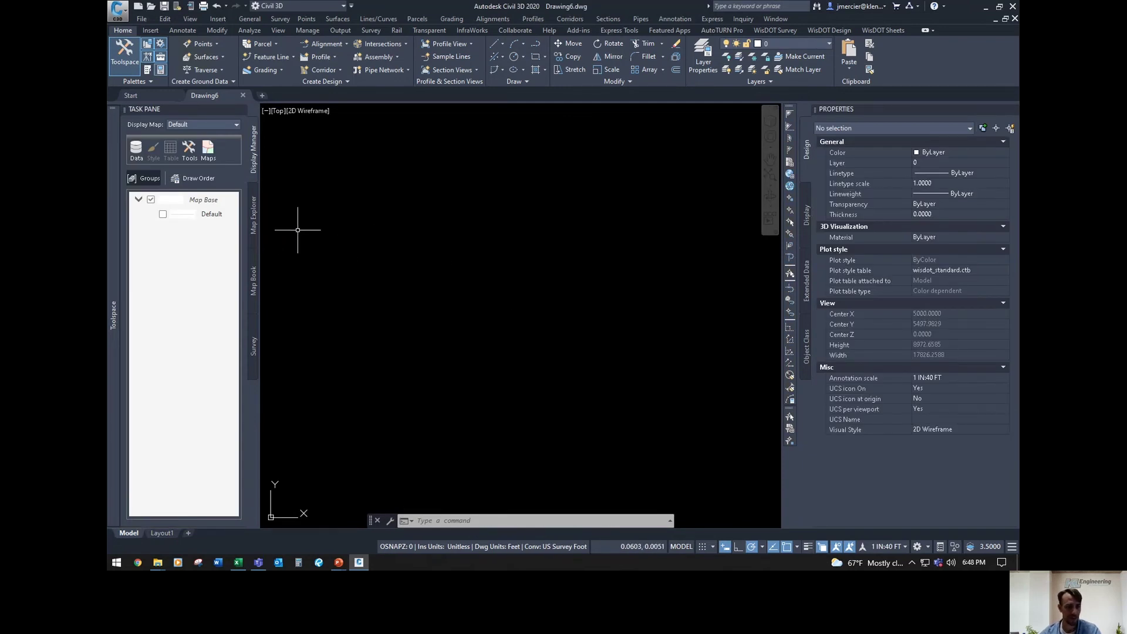
{"action": "left_click", "coordinate": [255, 226]}
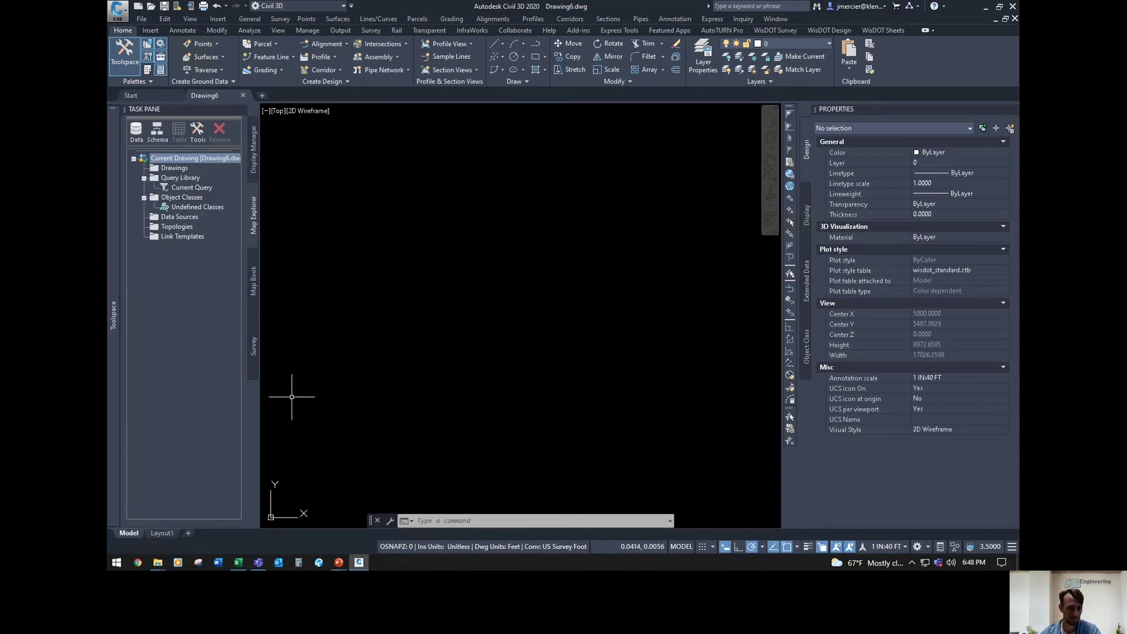
{"action": "mouse_move", "coordinate": [157, 562]}
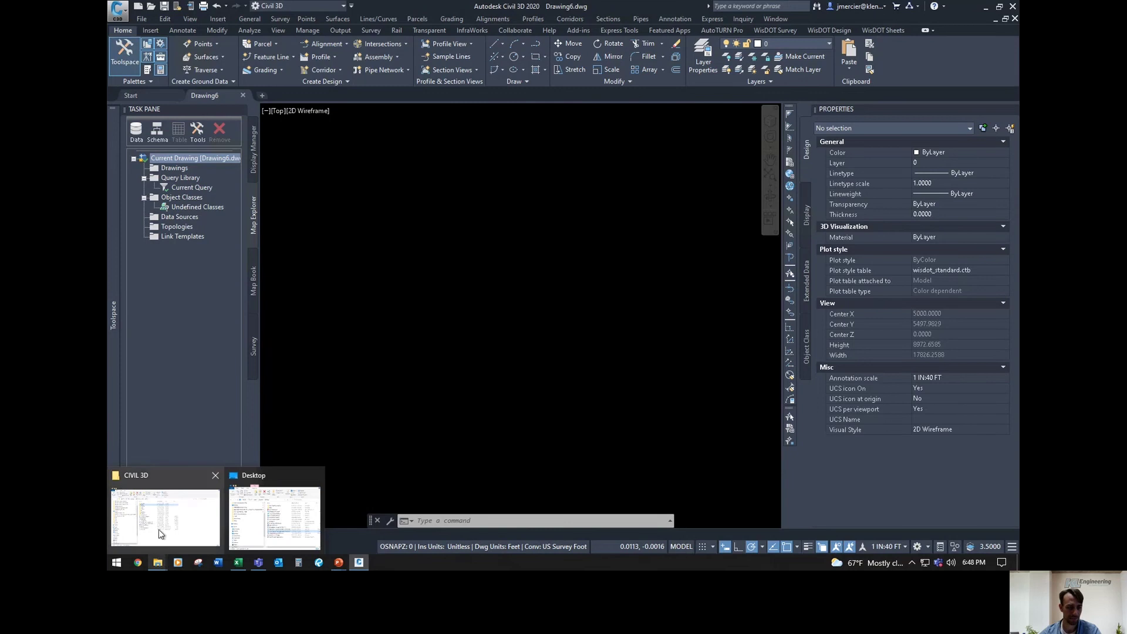
{"action": "left_click", "coordinate": [160, 526]}
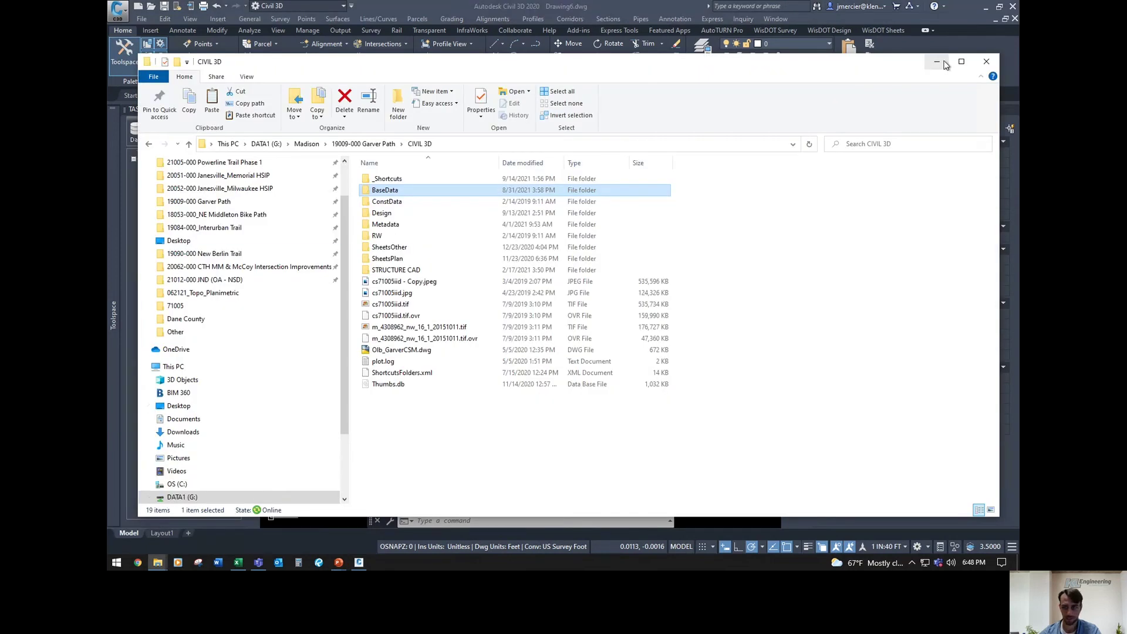
{"action": "left_click", "coordinate": [938, 62]}
Step: Attach Shp_Import.dwg from the Open Data Presentation\Dane County folder to the new drawing's Drawings list in Map Explorer
{"action": "mouse_move", "coordinate": [160, 563]}
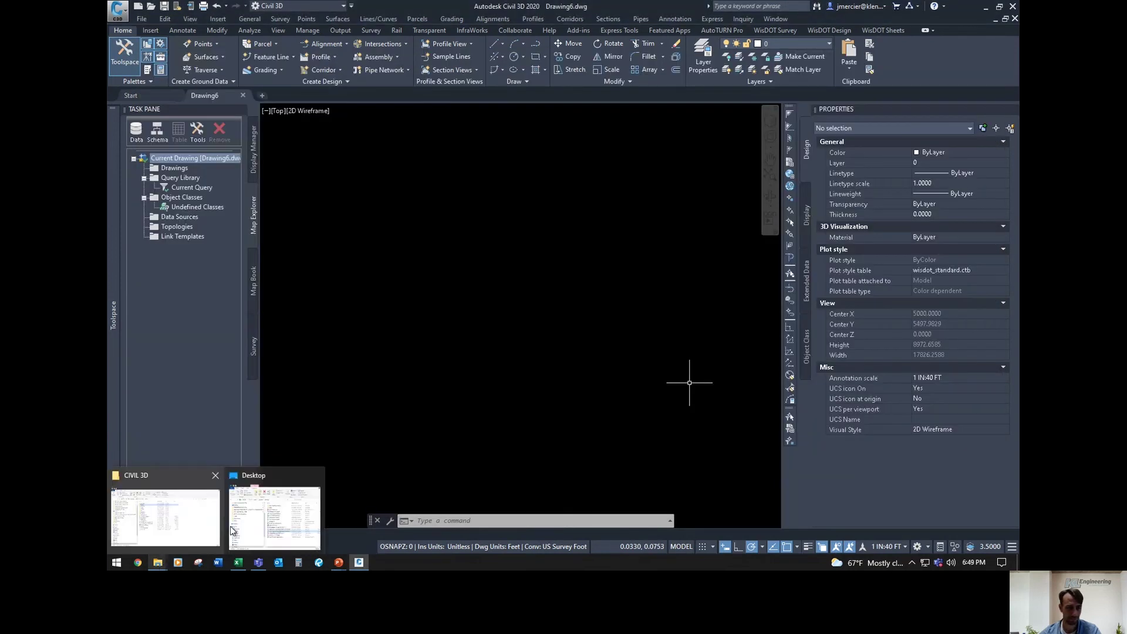
{"action": "left_click", "coordinate": [264, 514]}
{"action": "double_click", "coordinate": [728, 255]}
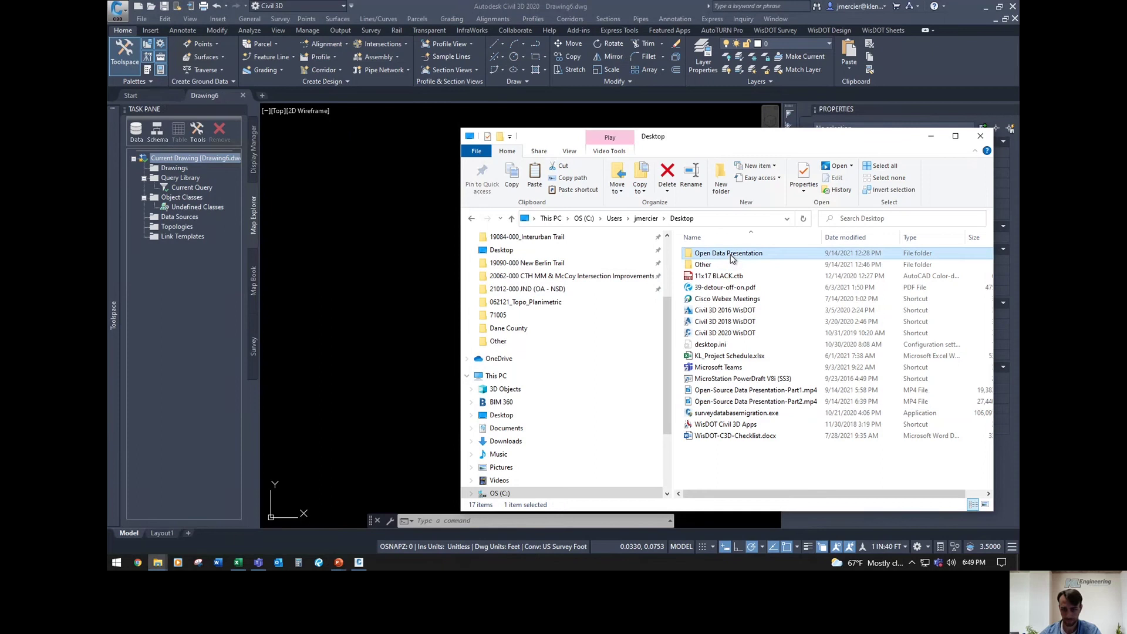
{"action": "double_click", "coordinate": [717, 257]}
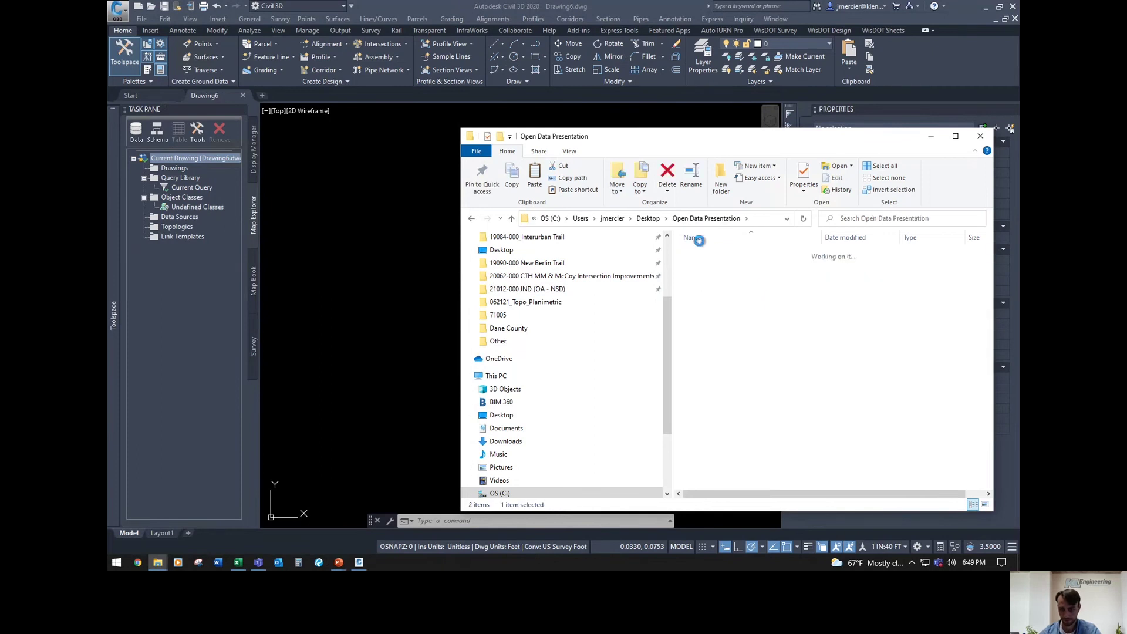
{"action": "left_click", "coordinate": [723, 325]}
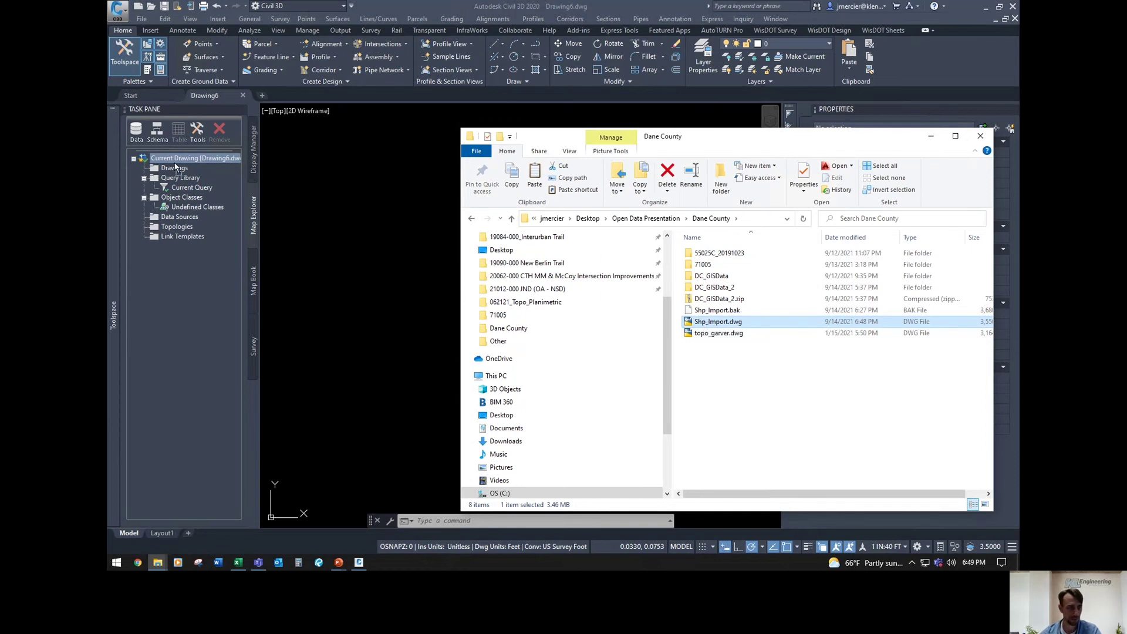
{"action": "left_click", "coordinate": [172, 170]}
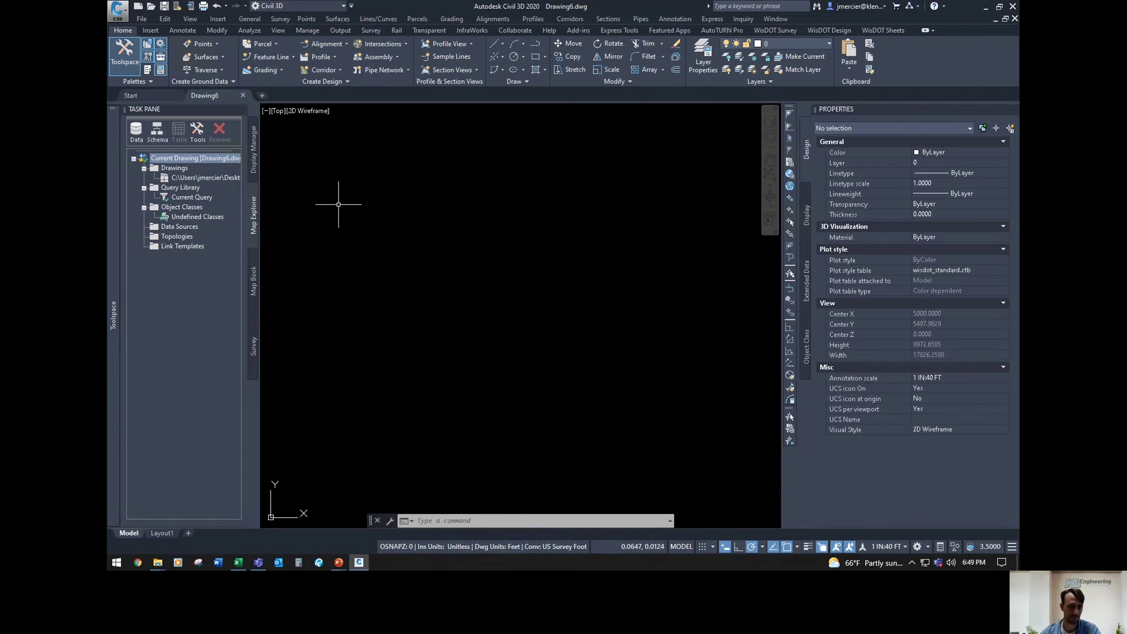
Step: Open the drawing settings for units and zone, and set the coordinate zone category to WisDOT
{"action": "left_click", "coordinate": [118, 9]}
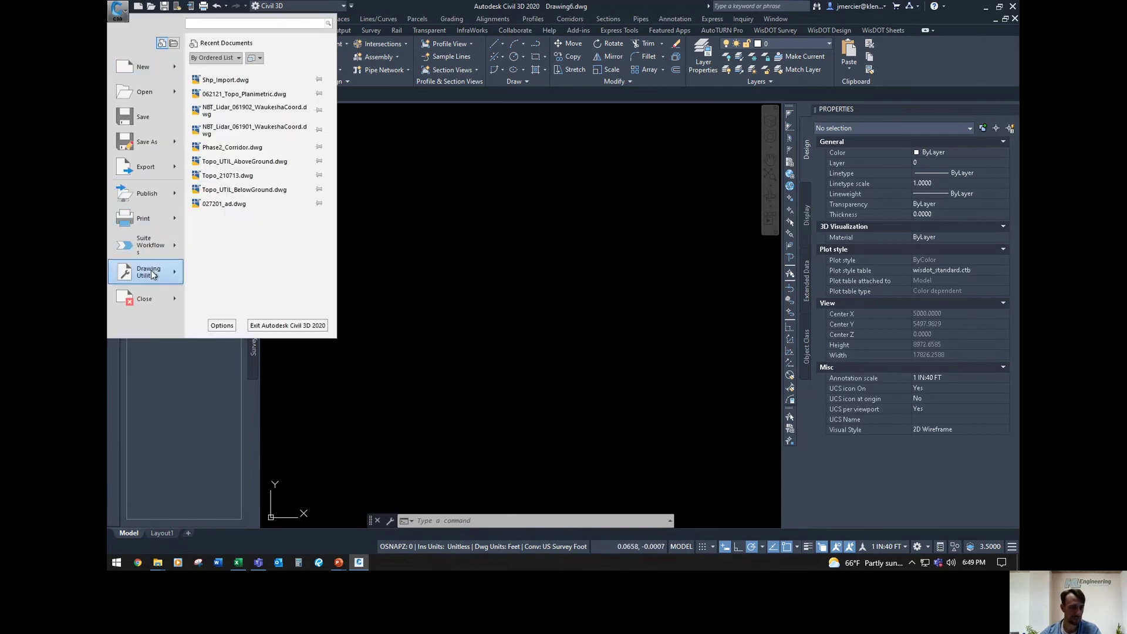
{"action": "mouse_move", "coordinate": [151, 272]}
{"action": "left_click", "coordinate": [248, 152]}
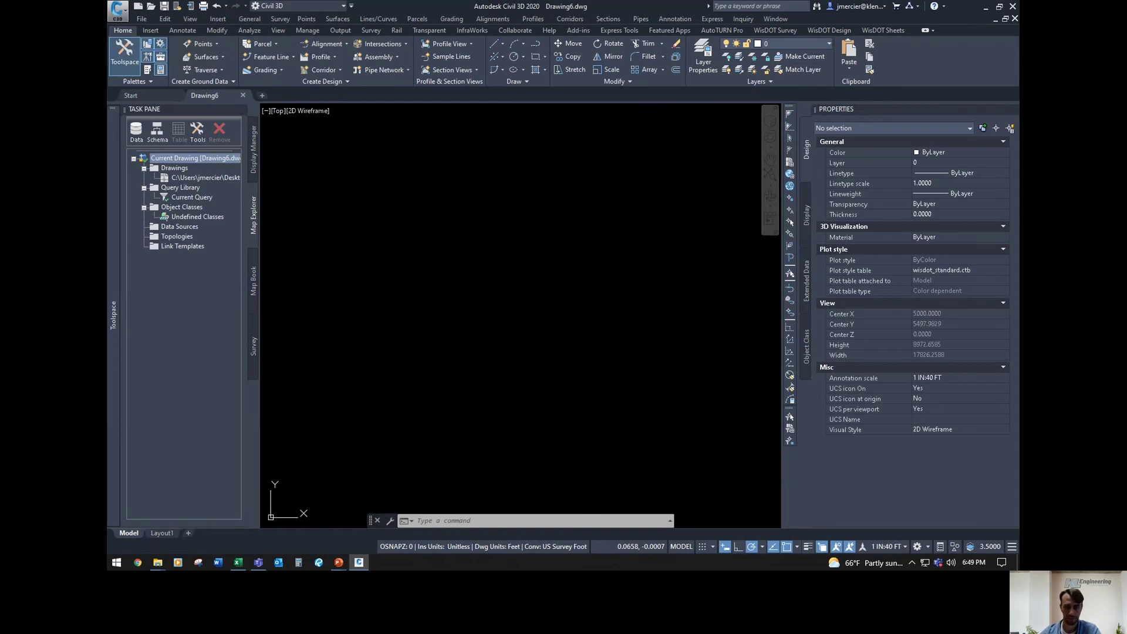
{"action": "left_click", "coordinate": [709, 250]}
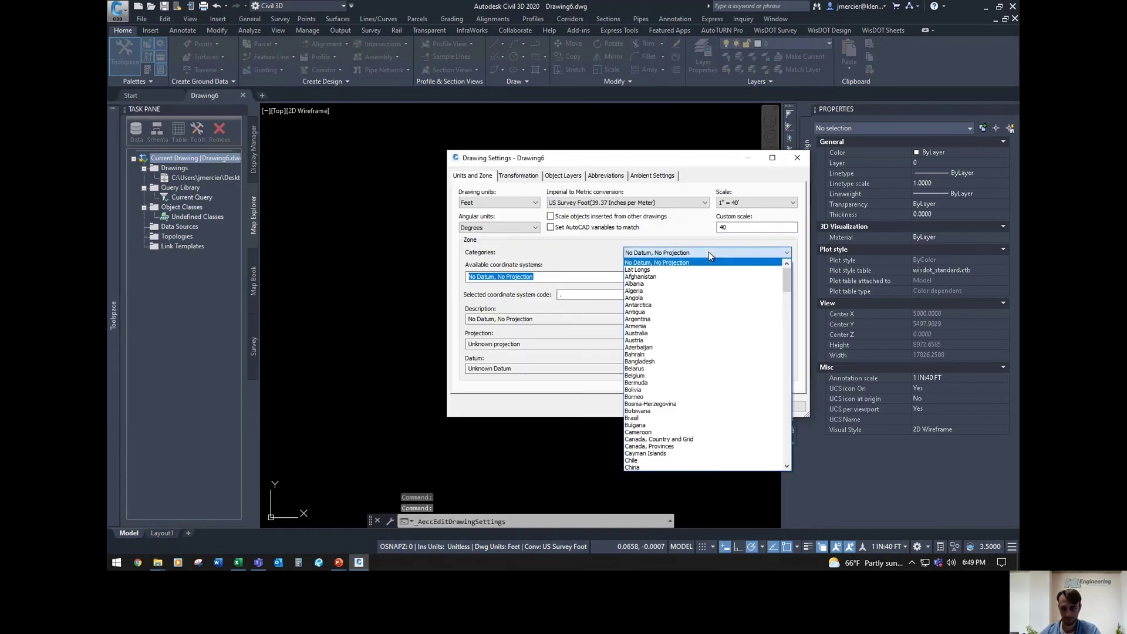
{"action": "scroll", "coordinate": [712, 308], "scroll_direction": "down", "scroll_amount": 5}
{"action": "key", "text": "w"}
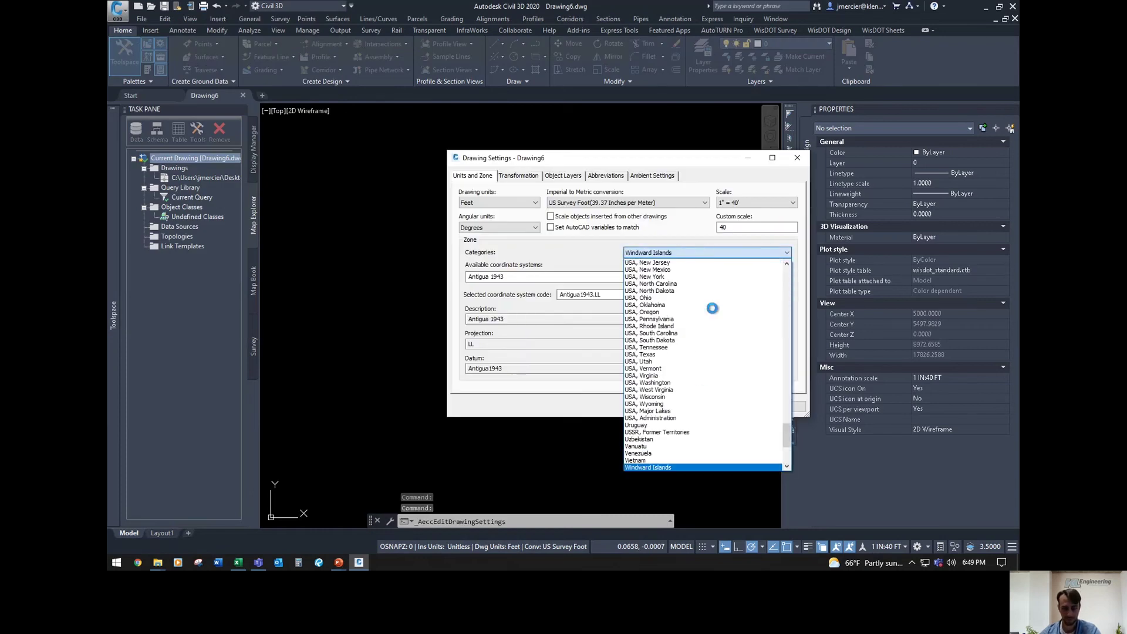
{"action": "scroll", "coordinate": [676, 452], "scroll_direction": "down", "scroll_amount": 3}
{"action": "left_click", "coordinate": [675, 458]}
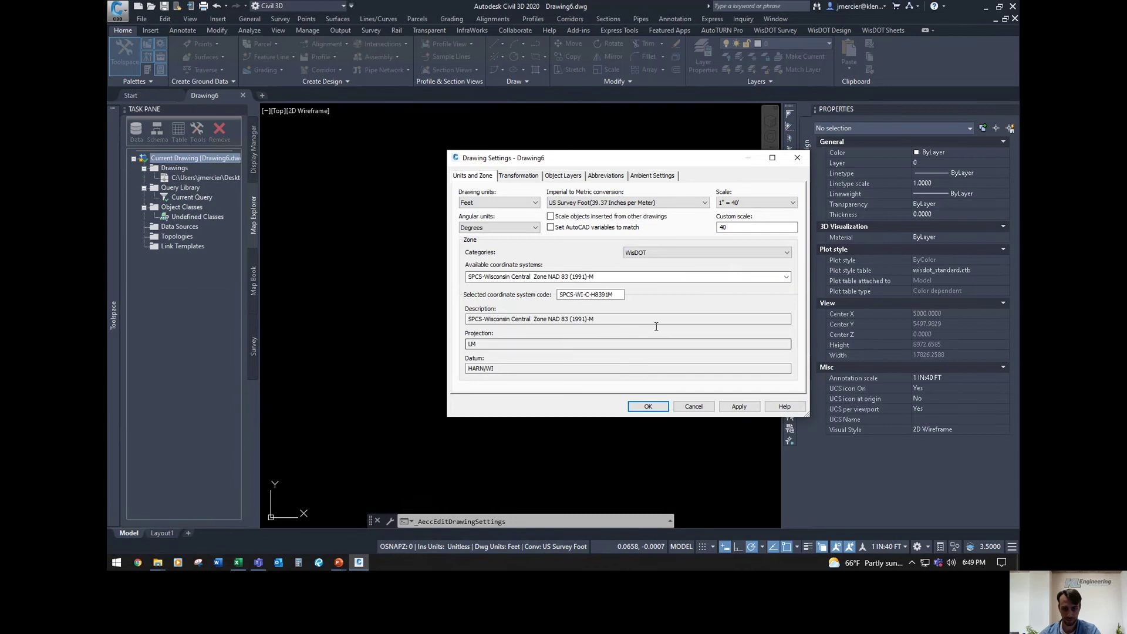
Step: Assign the WISCRS-Dane NAD 83 (1991)-USF coordinate system to the drawing and accept the drawing settings
{"action": "left_click", "coordinate": [758, 275]}
{"action": "left_click", "coordinate": [786, 277]}
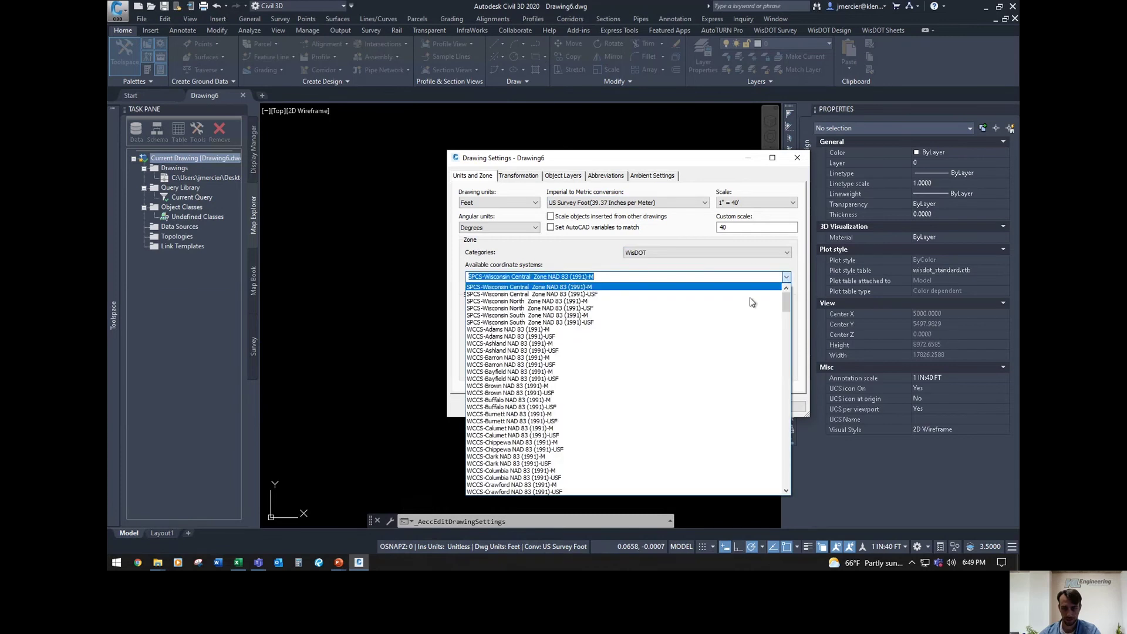
{"action": "scroll", "coordinate": [609, 385], "scroll_direction": "down", "scroll_amount": 10}
{"action": "scroll", "coordinate": [569, 400], "scroll_direction": "down", "scroll_amount": 20}
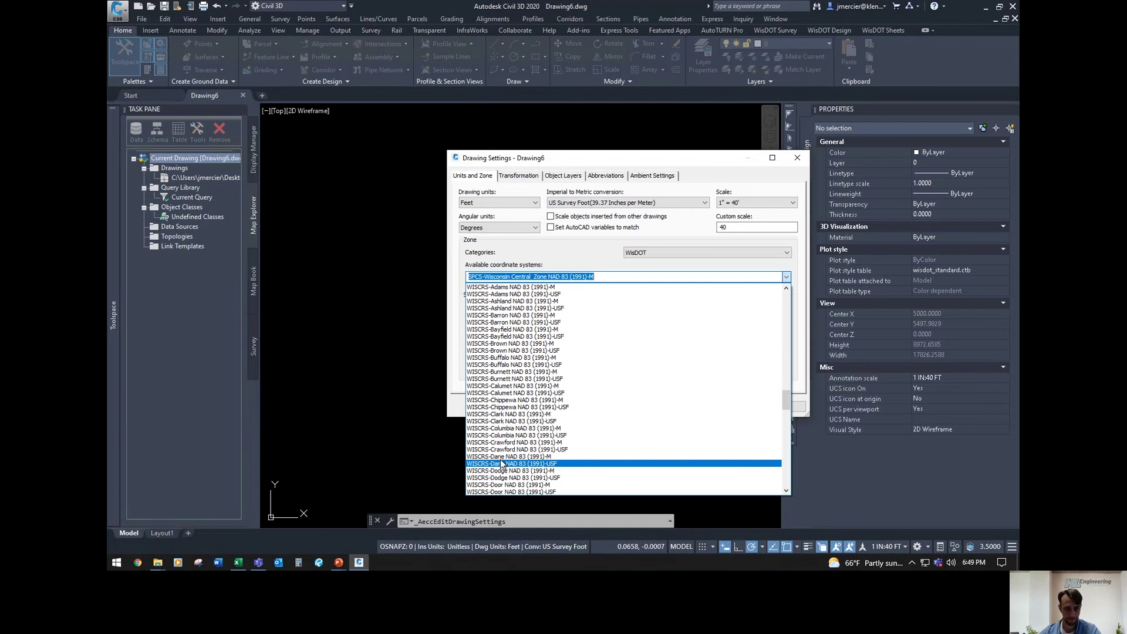
{"action": "left_click", "coordinate": [502, 463]}
{"action": "left_click", "coordinate": [647, 406]}
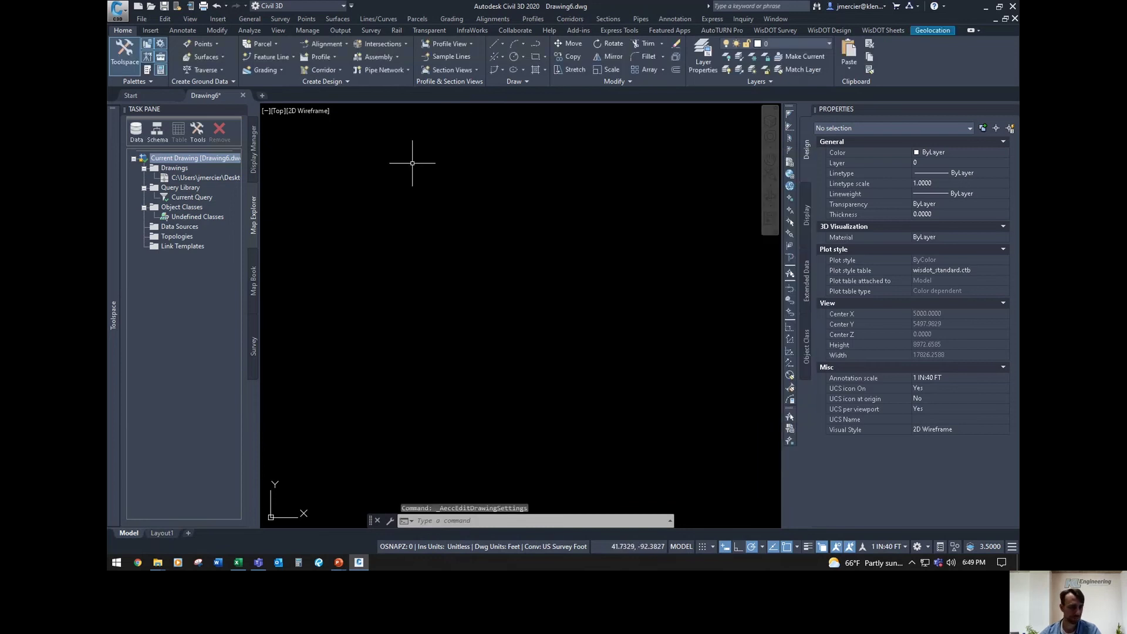
Step: Define the current query of the attached drawing with a location condition of All and the query mode Draw
{"action": "right_click", "coordinate": [174, 185]}
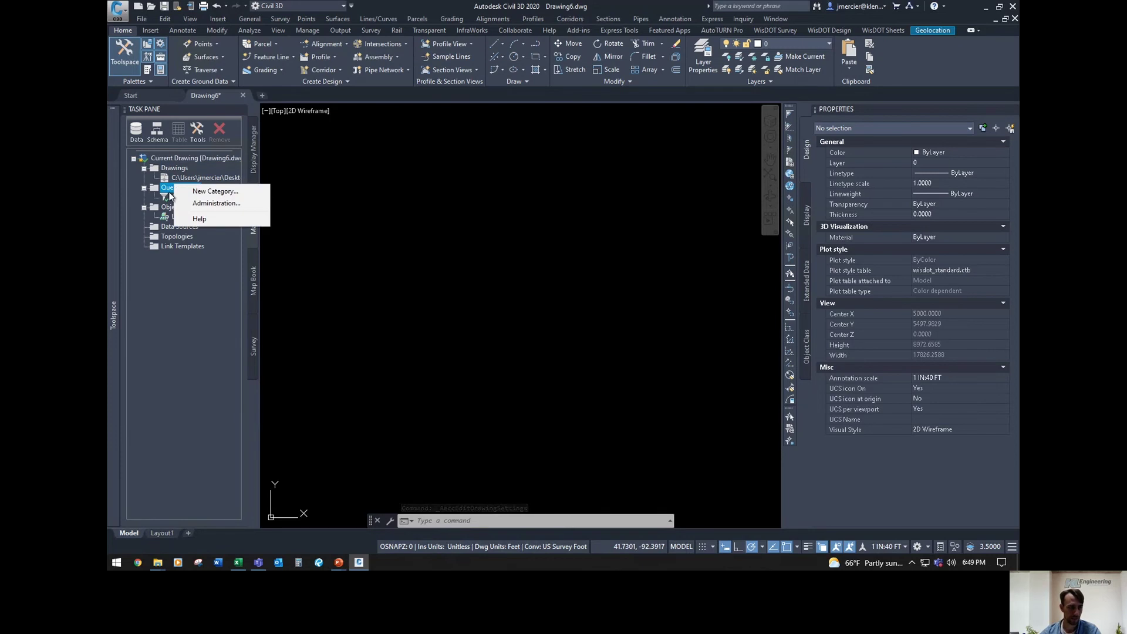
{"action": "right_click", "coordinate": [171, 196]}
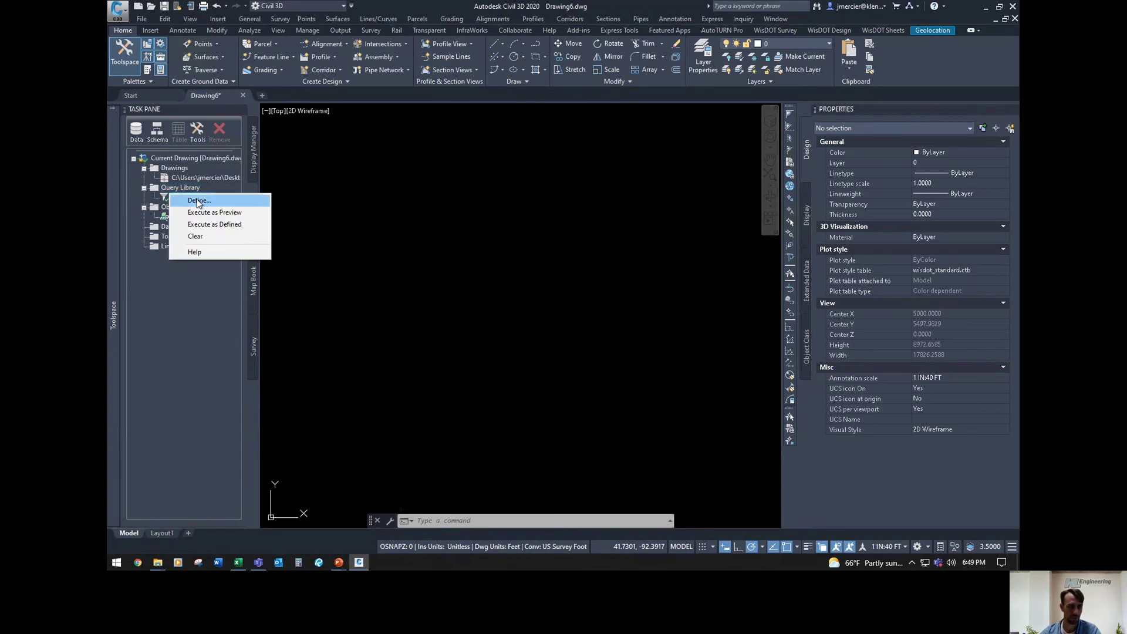
{"action": "left_click", "coordinate": [197, 202]}
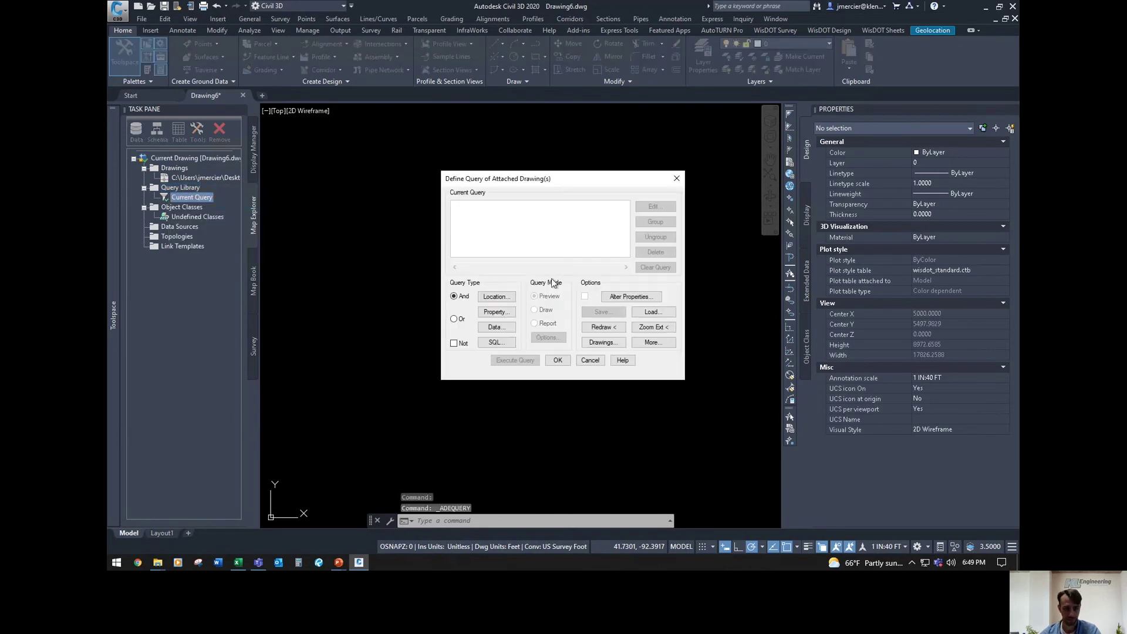
{"action": "left_click", "coordinate": [501, 297]}
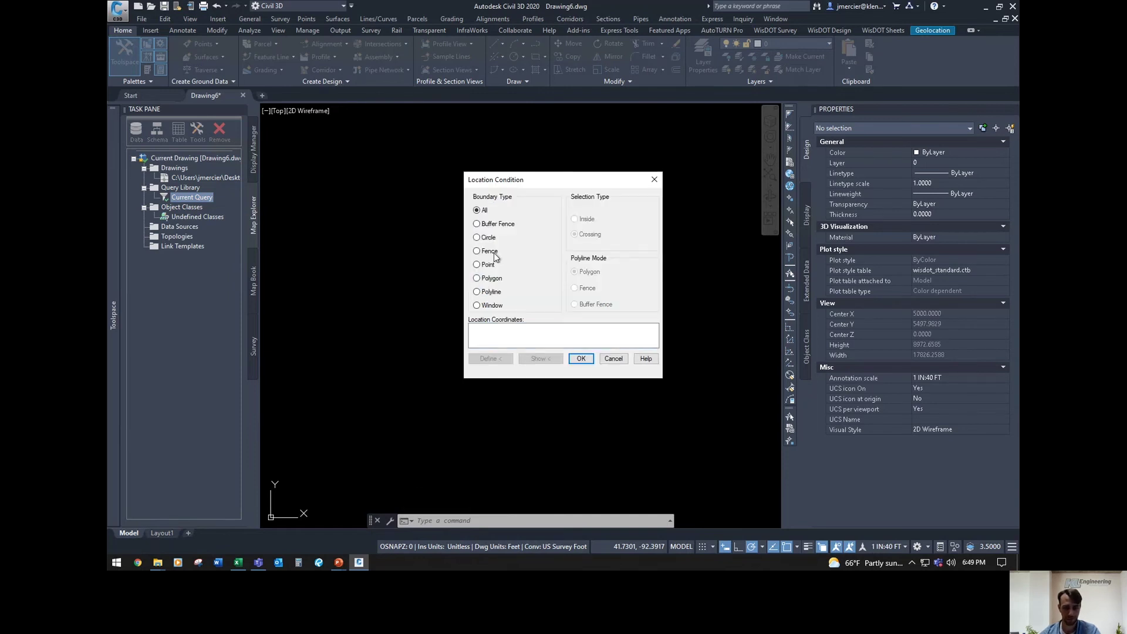
{"action": "left_click", "coordinate": [581, 359]}
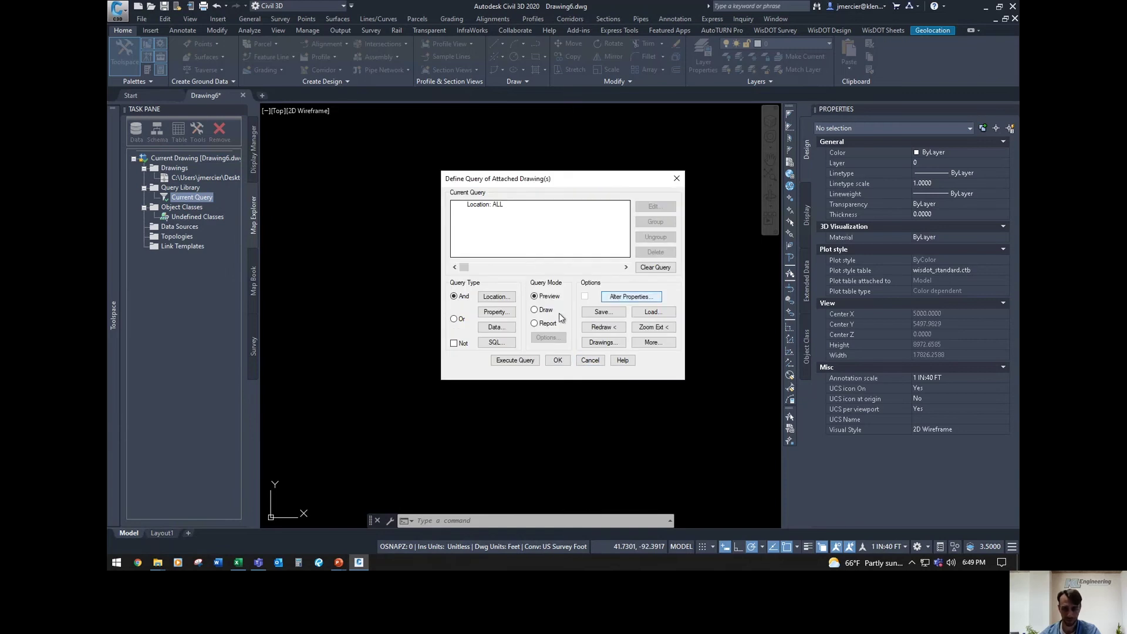
{"action": "left_click", "coordinate": [535, 311]}
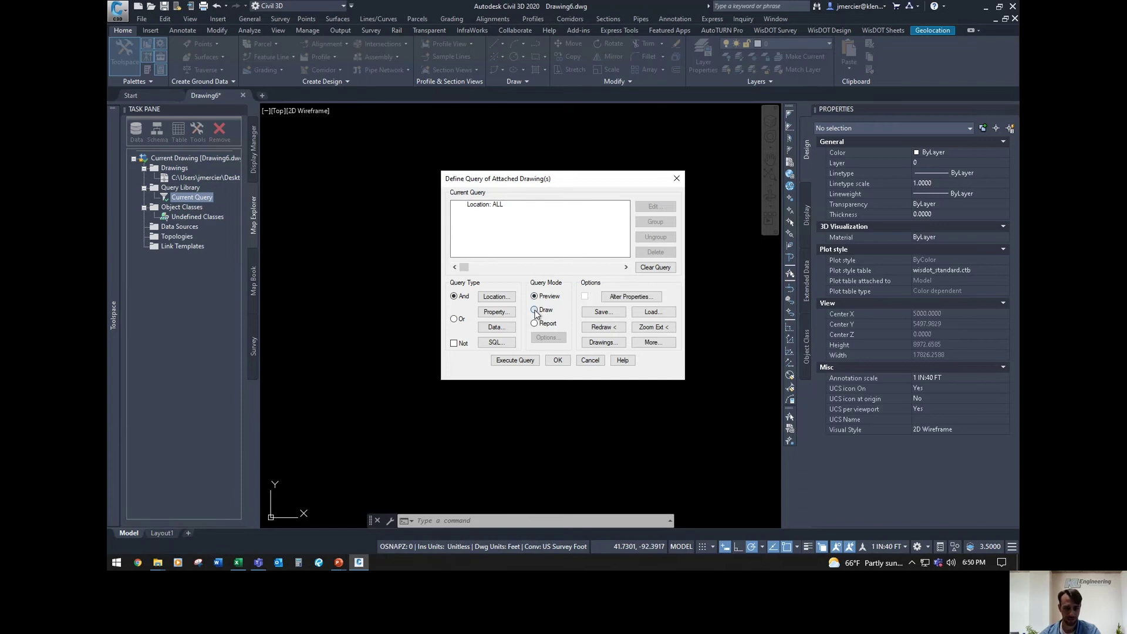
Step: Add a property alteration to the query that sets Elevation from the ELEVATION object data field of Contours_1_ft_Intervals
{"action": "left_click", "coordinate": [639, 298]}
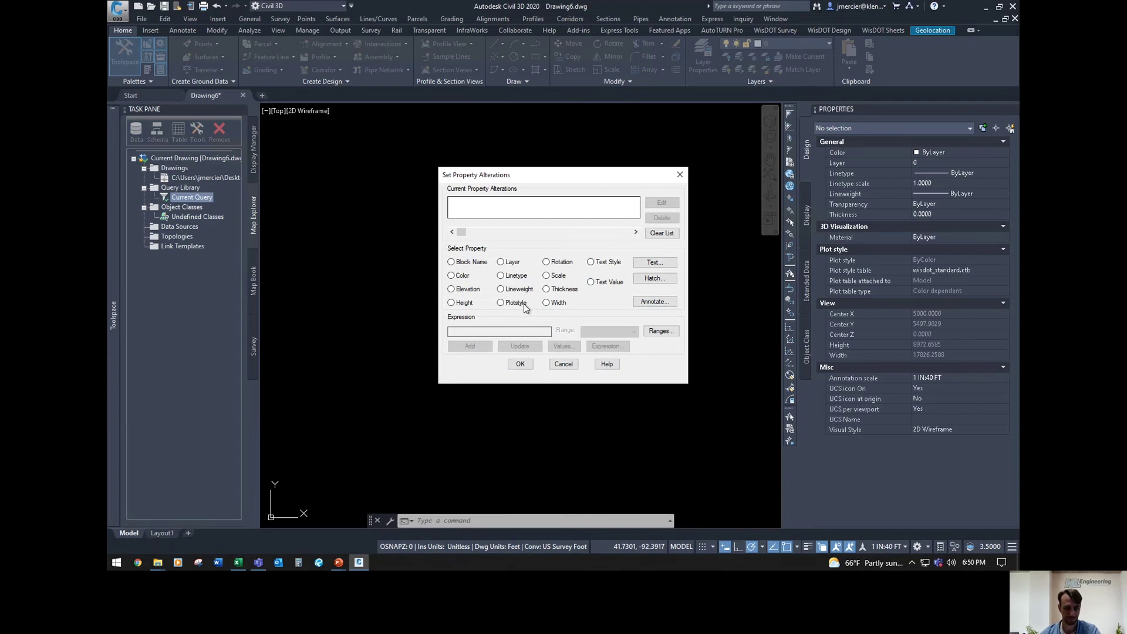
{"action": "left_click", "coordinate": [451, 290]}
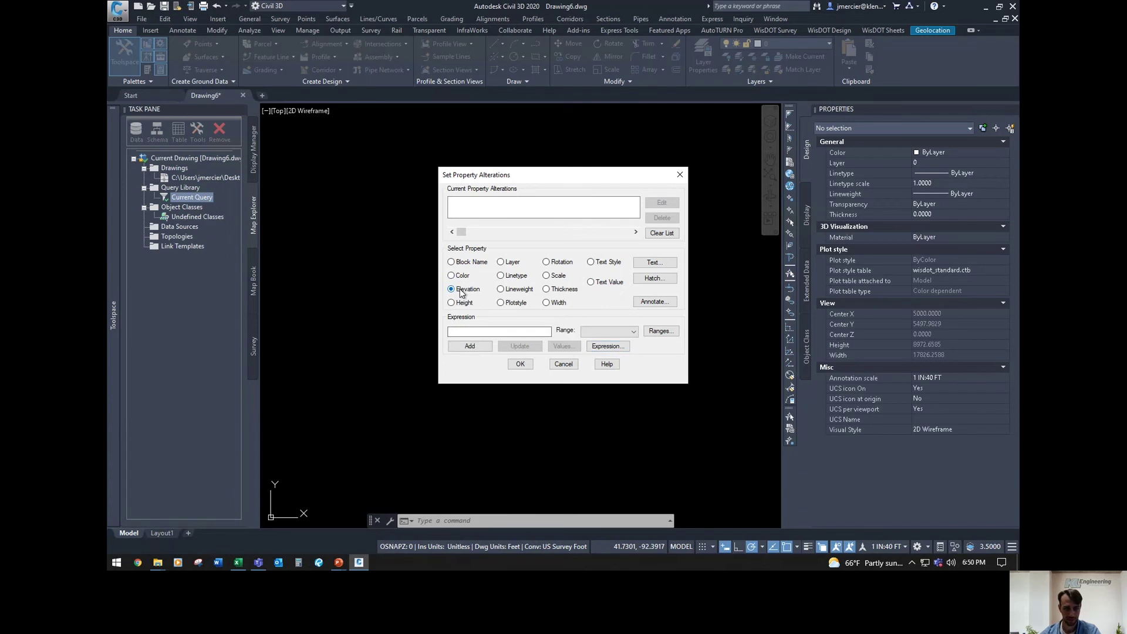
{"action": "left_click", "coordinate": [617, 348]}
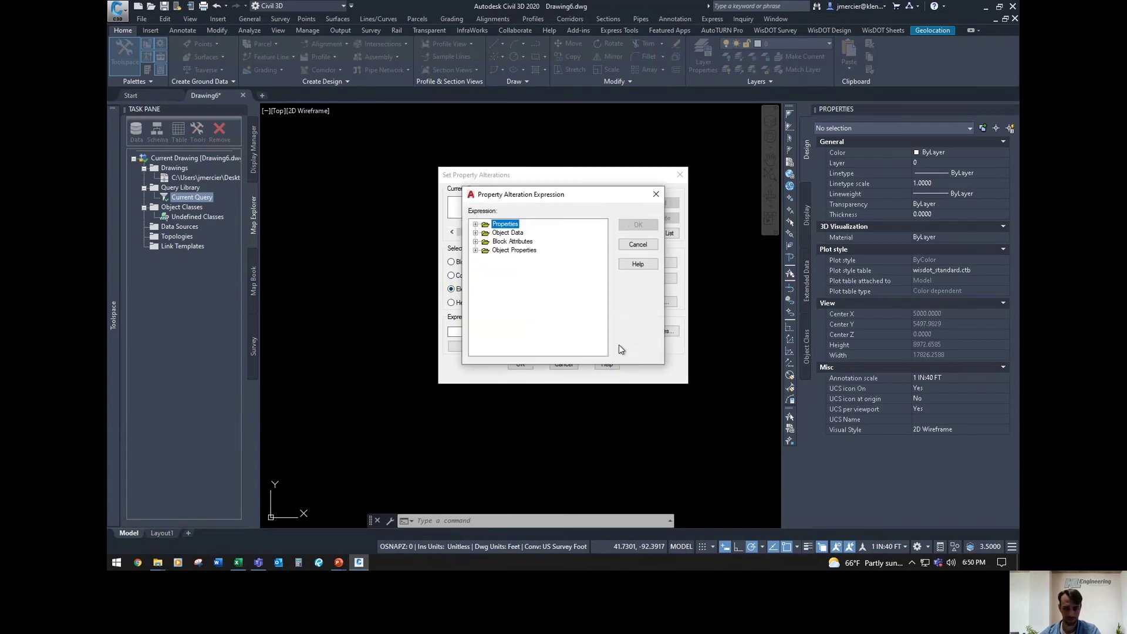
{"action": "left_click", "coordinate": [476, 242]}
{"action": "left_click", "coordinate": [476, 233]}
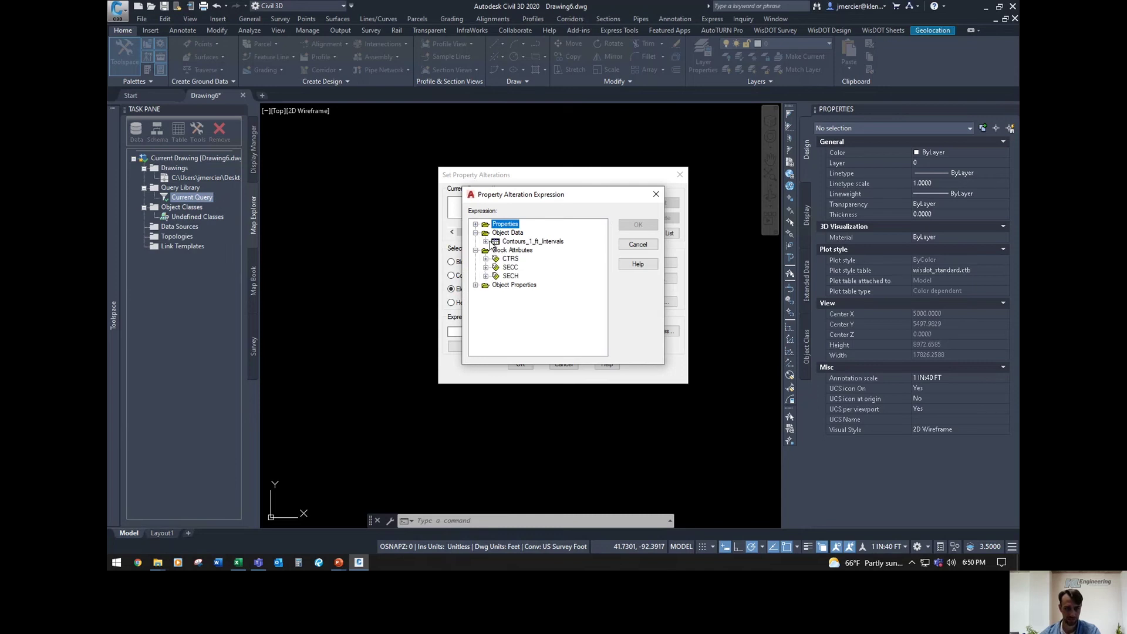
{"action": "left_click", "coordinate": [486, 241]}
{"action": "left_click", "coordinate": [538, 260]}
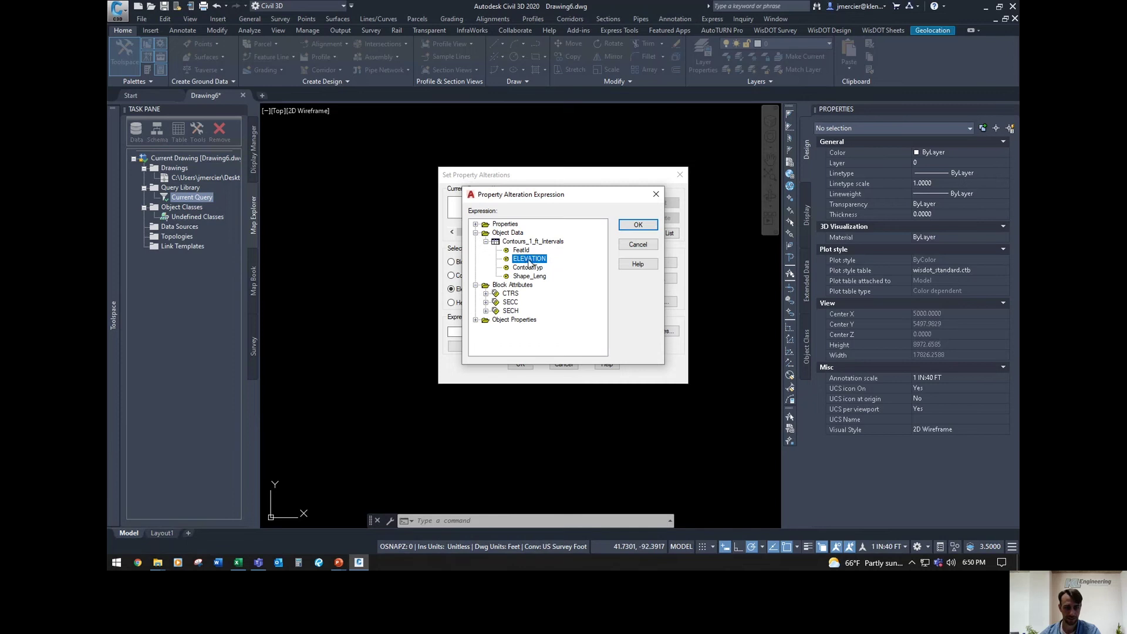
{"action": "left_click", "coordinate": [645, 226]}
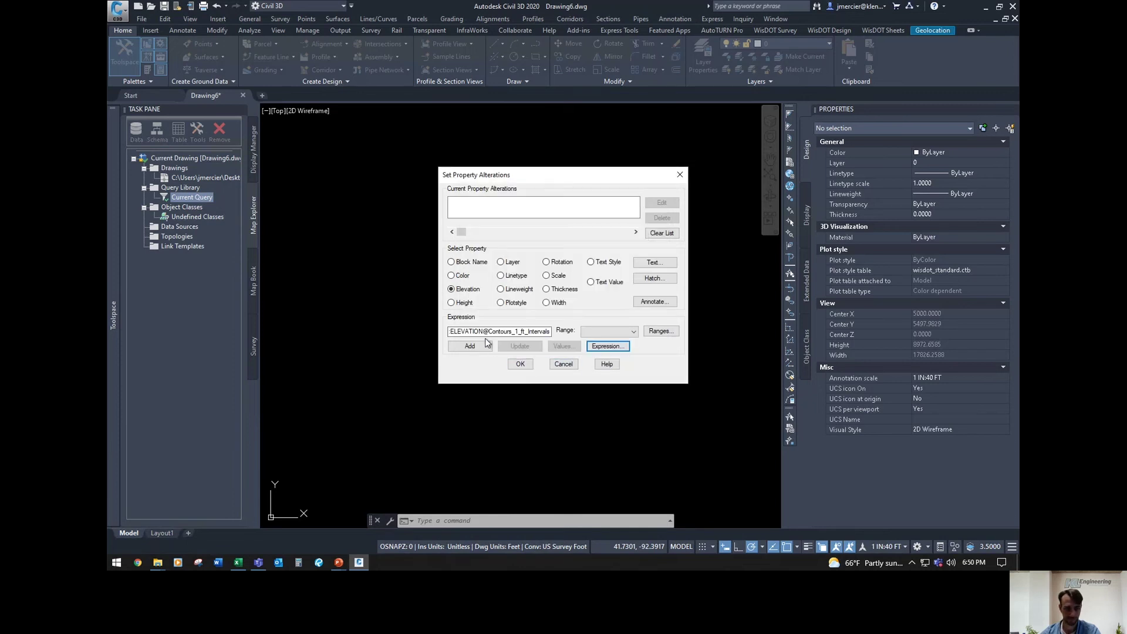
{"action": "left_click", "coordinate": [469, 347]}
{"action": "left_click", "coordinate": [471, 346]}
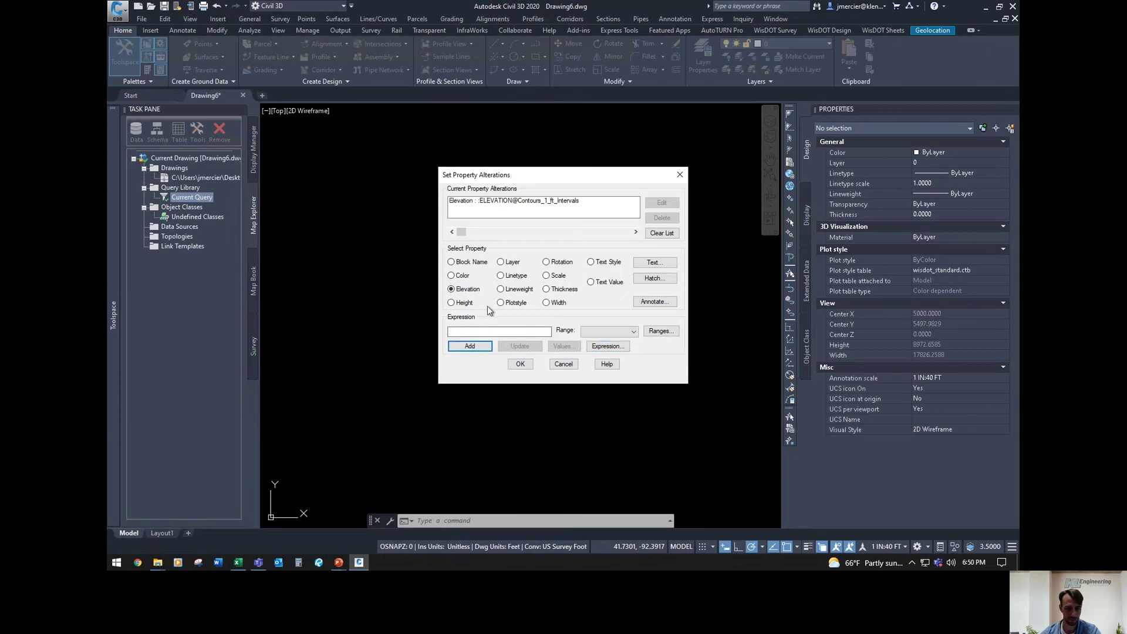
{"action": "left_click", "coordinate": [524, 365]}
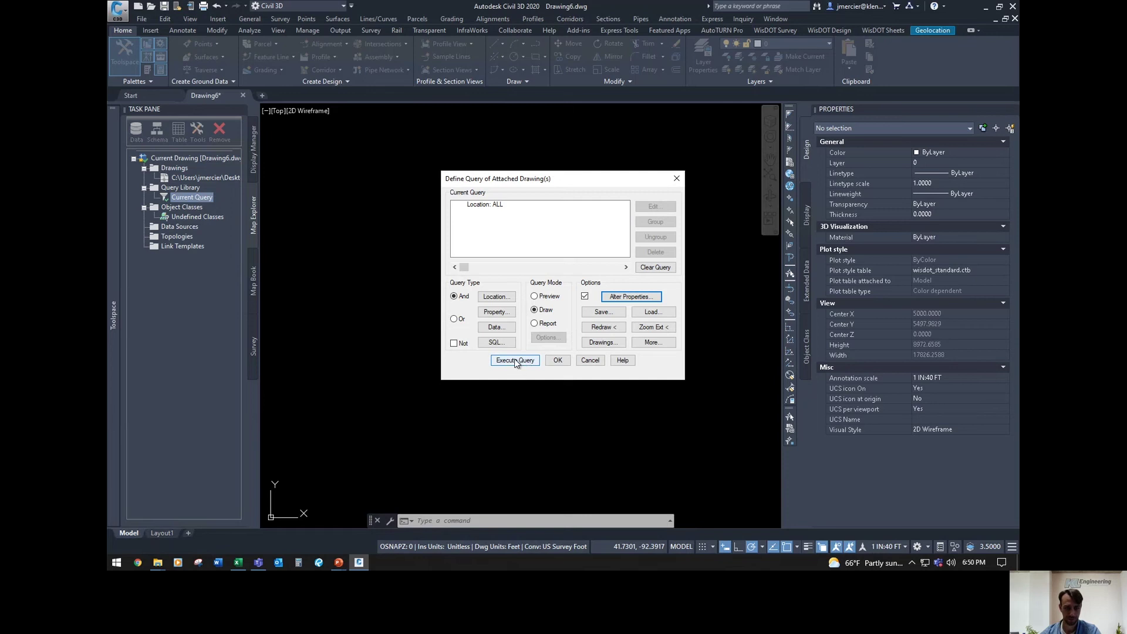
Step: Execute the query to bring the contours into the drawing, and check one contour polyline's elevation in its properties
{"action": "left_click", "coordinate": [514, 359]}
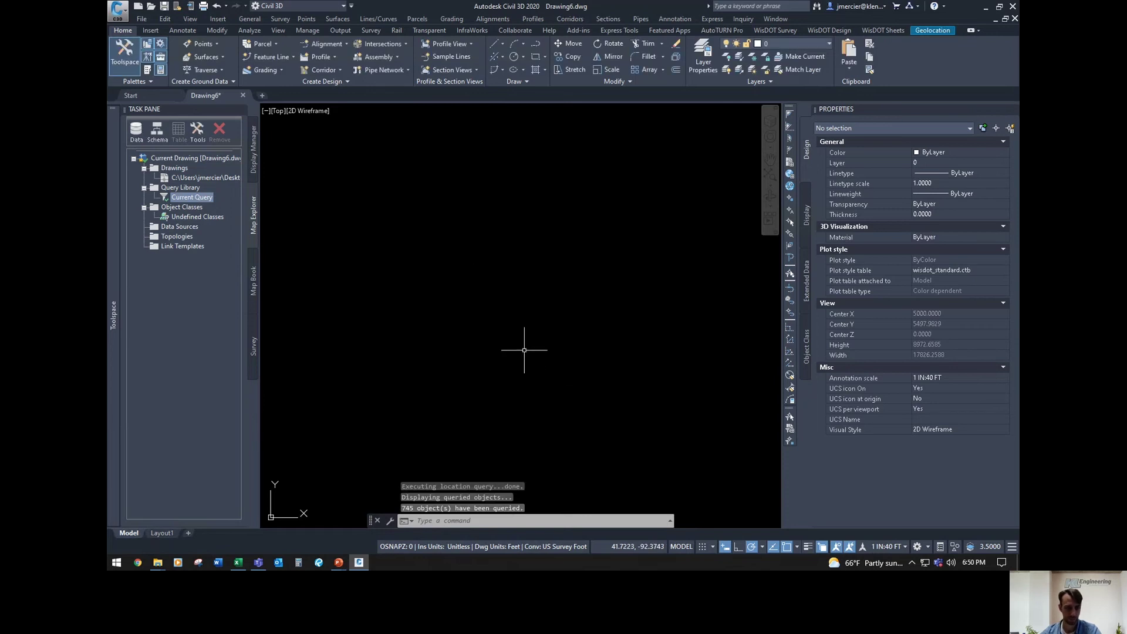
{"action": "scroll", "coordinate": [499, 254], "scroll_direction": "up", "scroll_amount": 2}
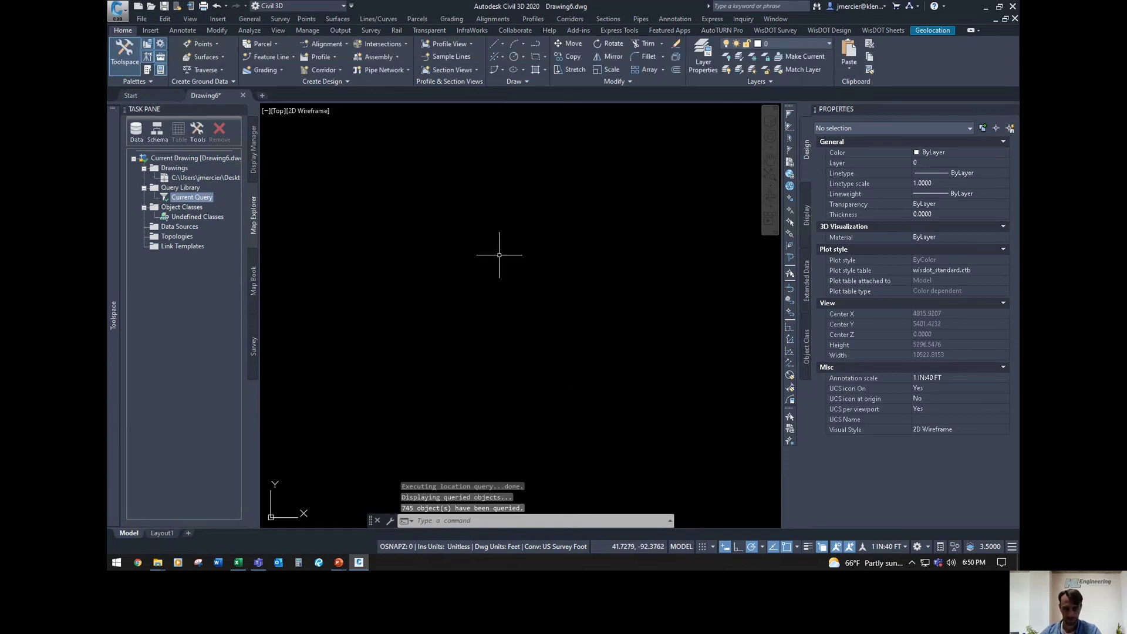
{"action": "middle_click", "coordinate": [499, 255]}
{"action": "middle_click", "coordinate": [499, 255]}
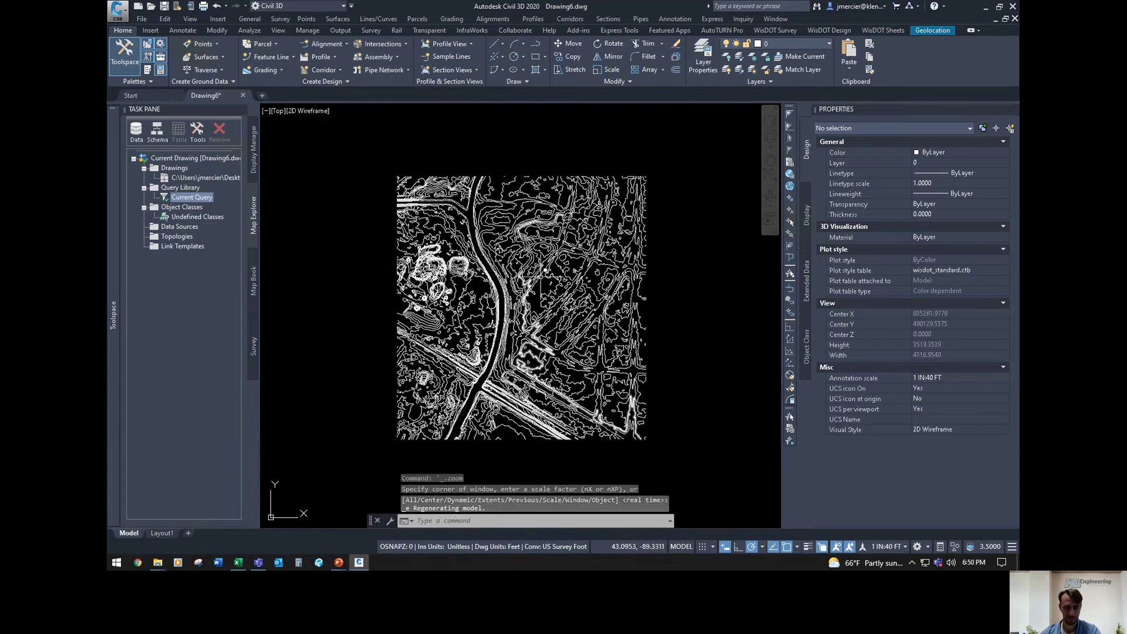
{"action": "scroll", "coordinate": [545, 270], "scroll_direction": "up", "scroll_amount": 6}
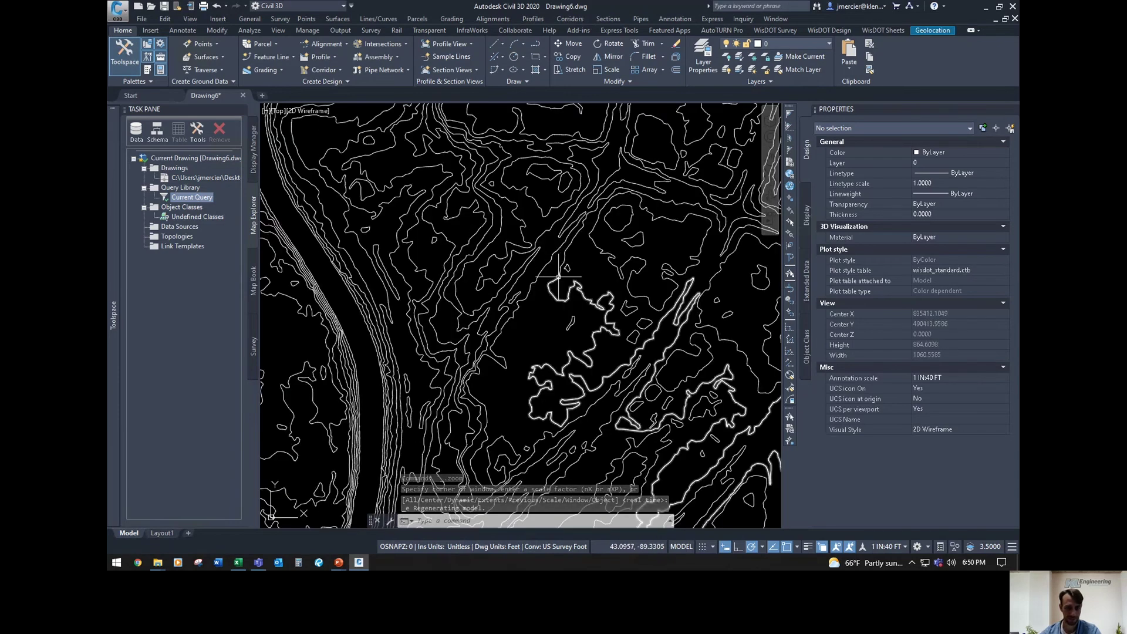
{"action": "left_click", "coordinate": [561, 276]}
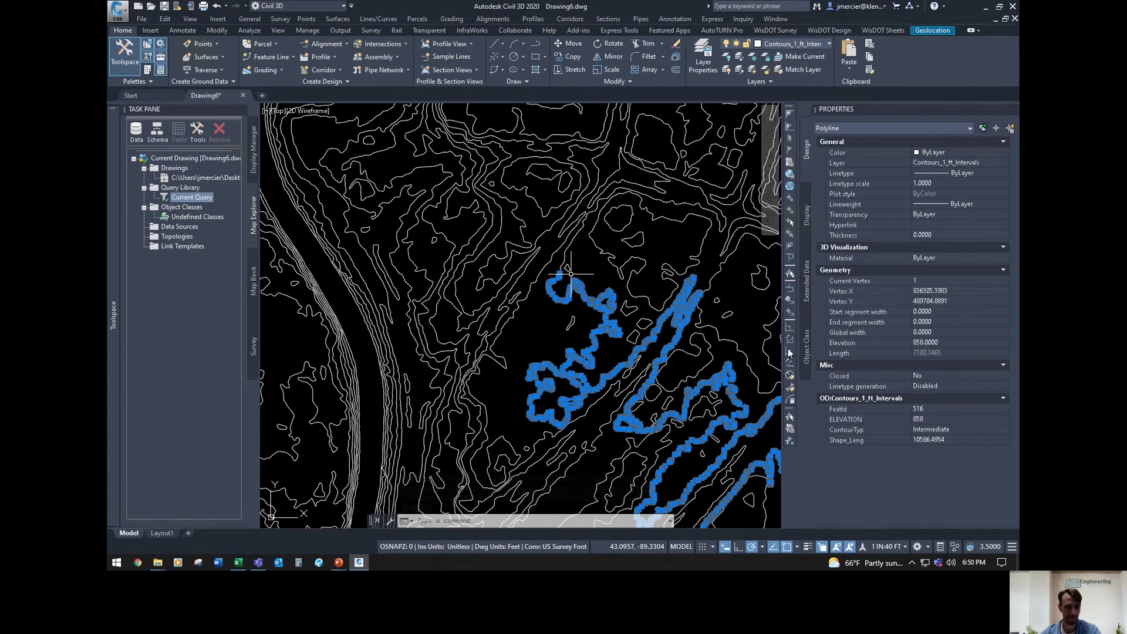
{"action": "key", "text": "Escape"}
{"action": "scroll", "coordinate": [643, 250], "scroll_direction": "down", "scroll_amount": 5}
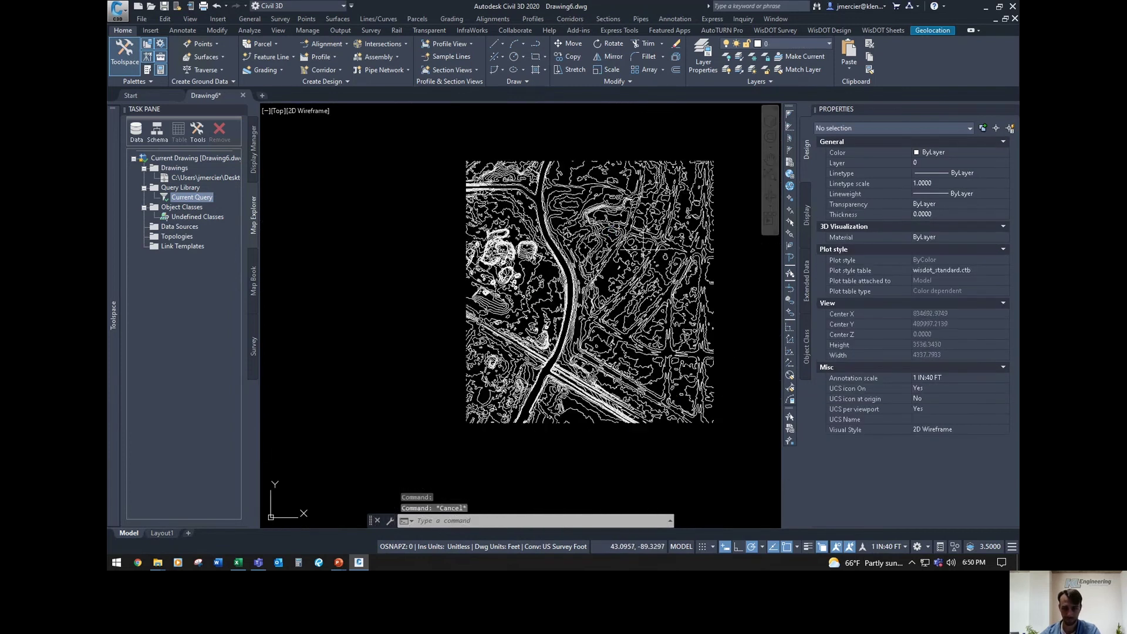
{"action": "middle_click_drag", "start_coordinate": [643, 249], "coordinate": [628, 255]}
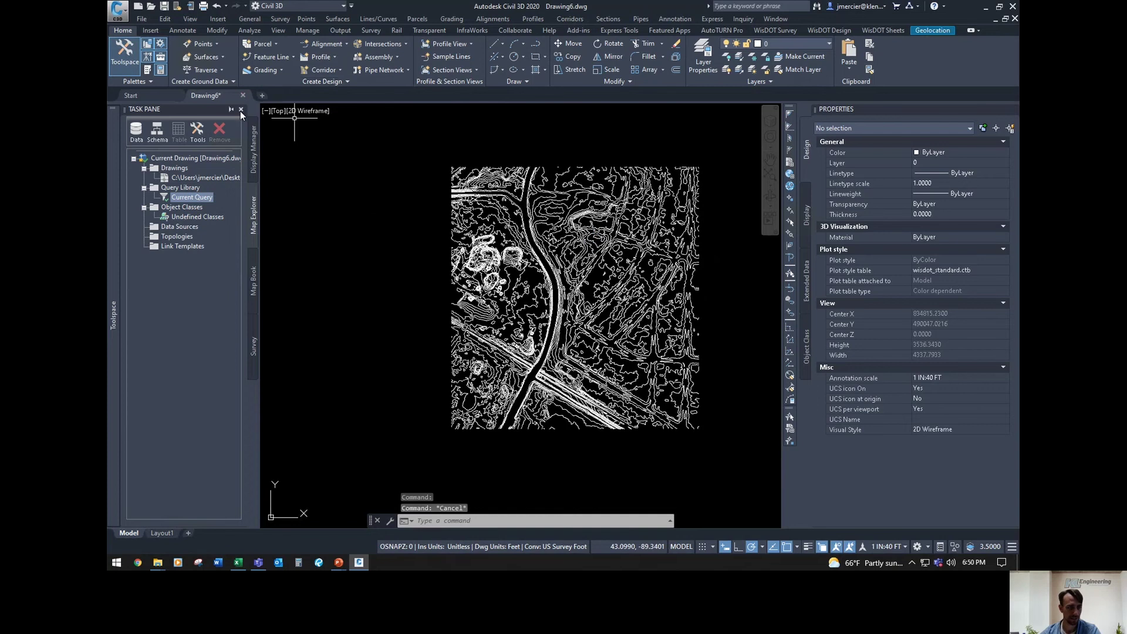
Step: Start a new TIN surface named EG_LiDAR with the description Dane-County-GIS
{"action": "left_click", "coordinate": [240, 110]}
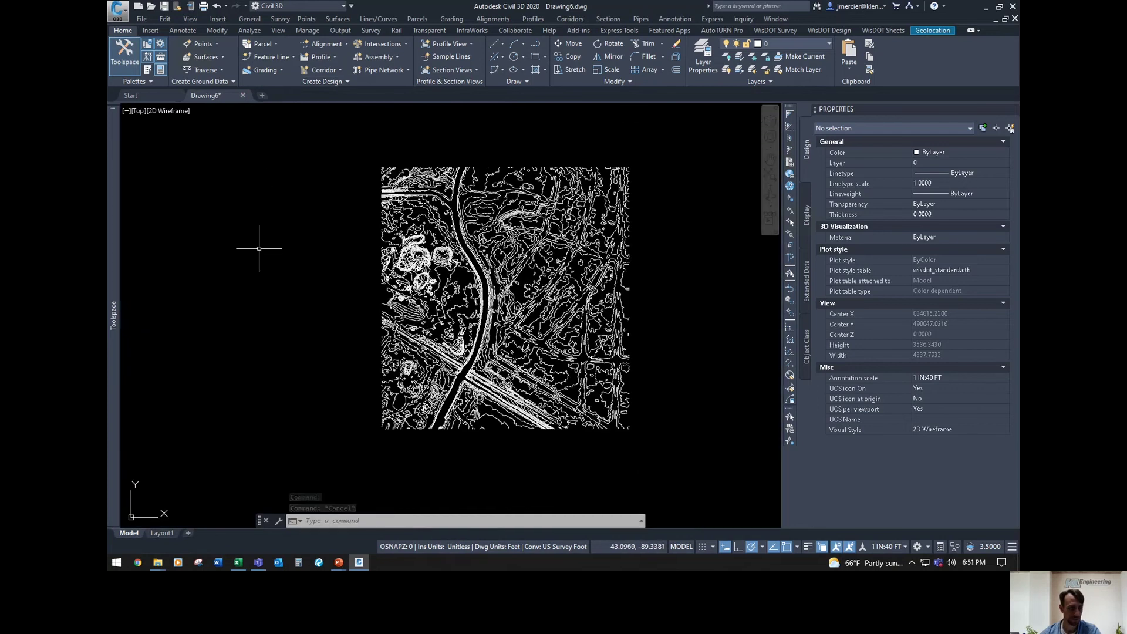
{"action": "mouse_move", "coordinate": [108, 186]}
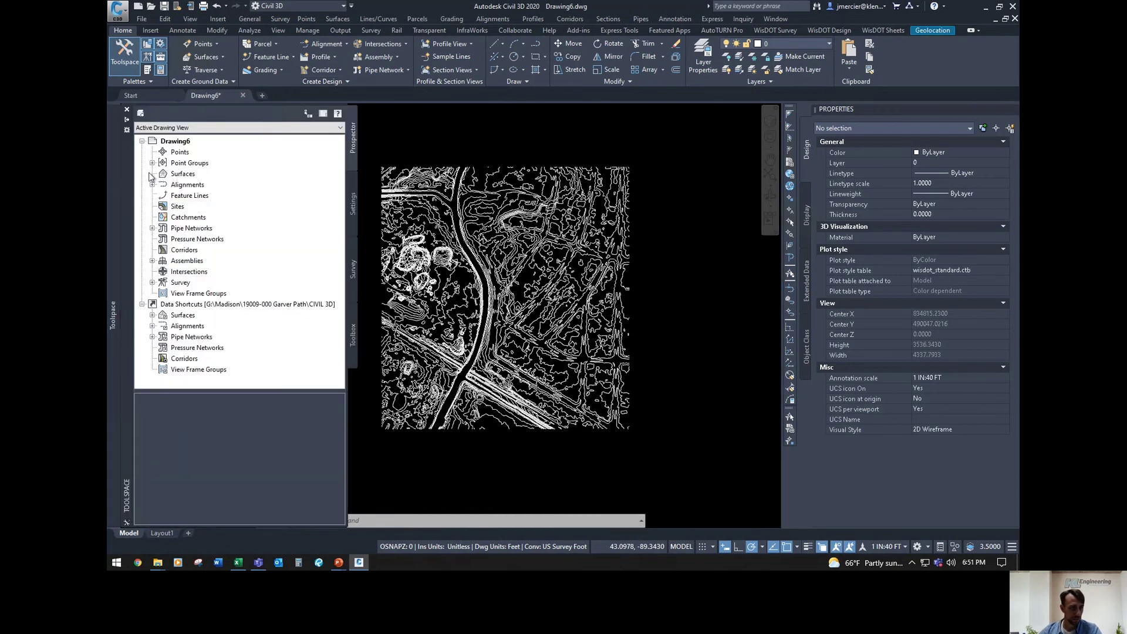
{"action": "left_click", "coordinate": [214, 57]}
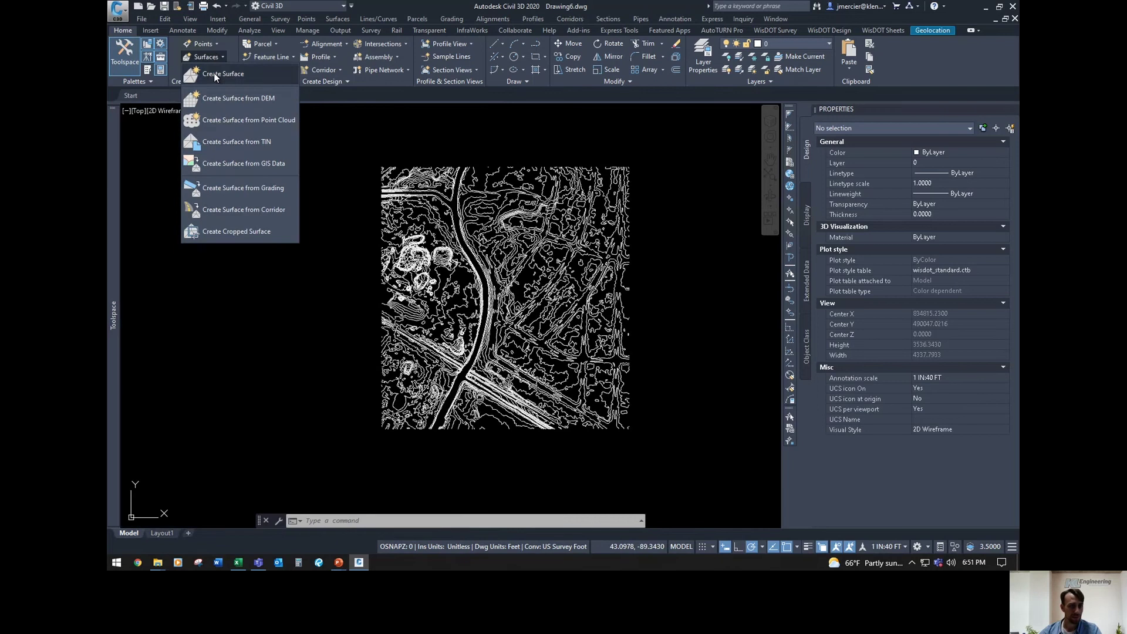
{"action": "left_click", "coordinate": [214, 74]}
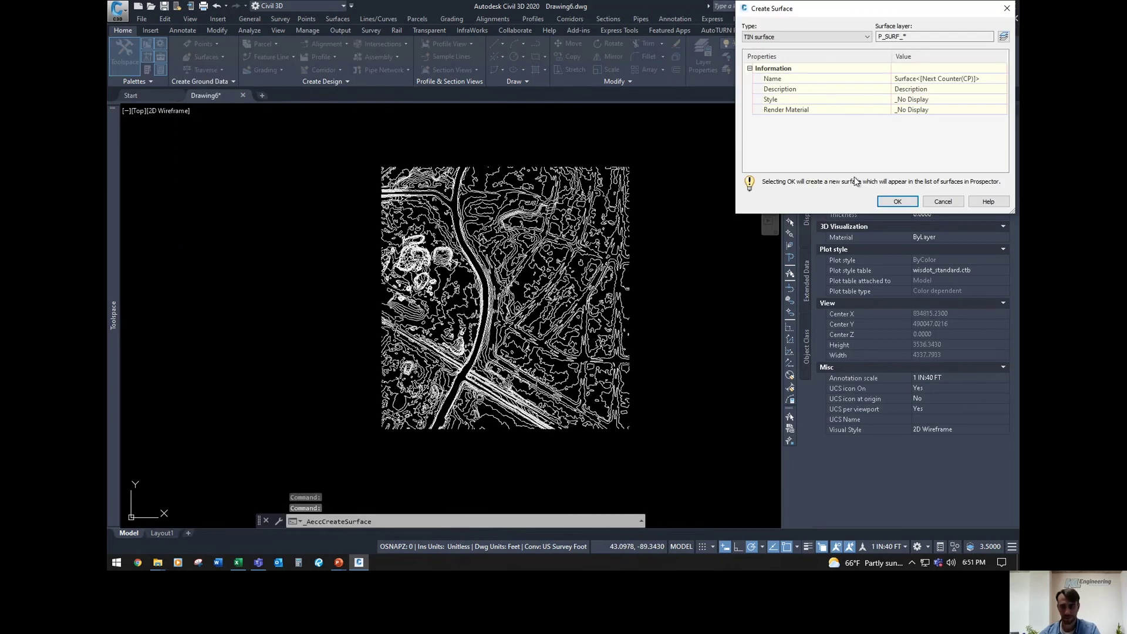
{"action": "left_click", "coordinate": [923, 79]}
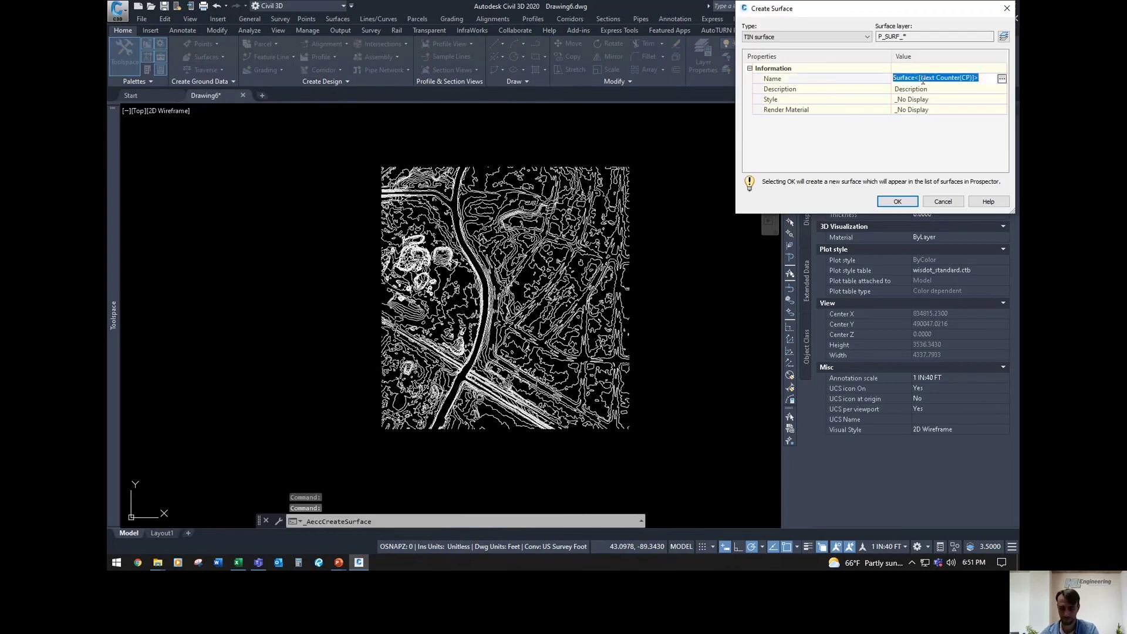
{"action": "type", "text": "EG_Li"}
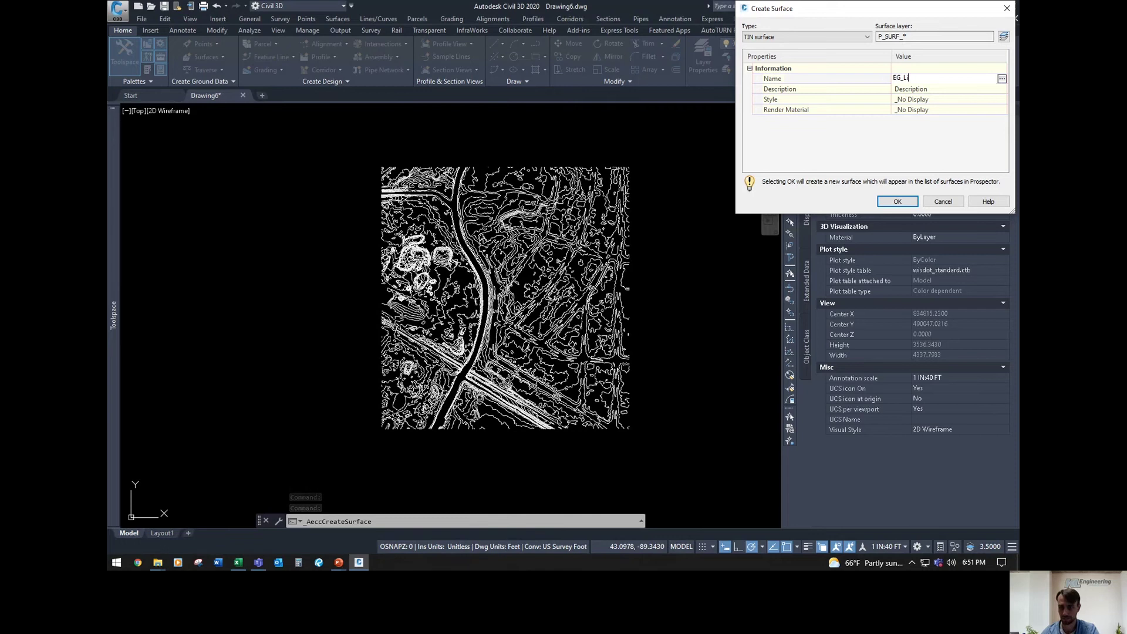
{"action": "type", "text": "DAR"}
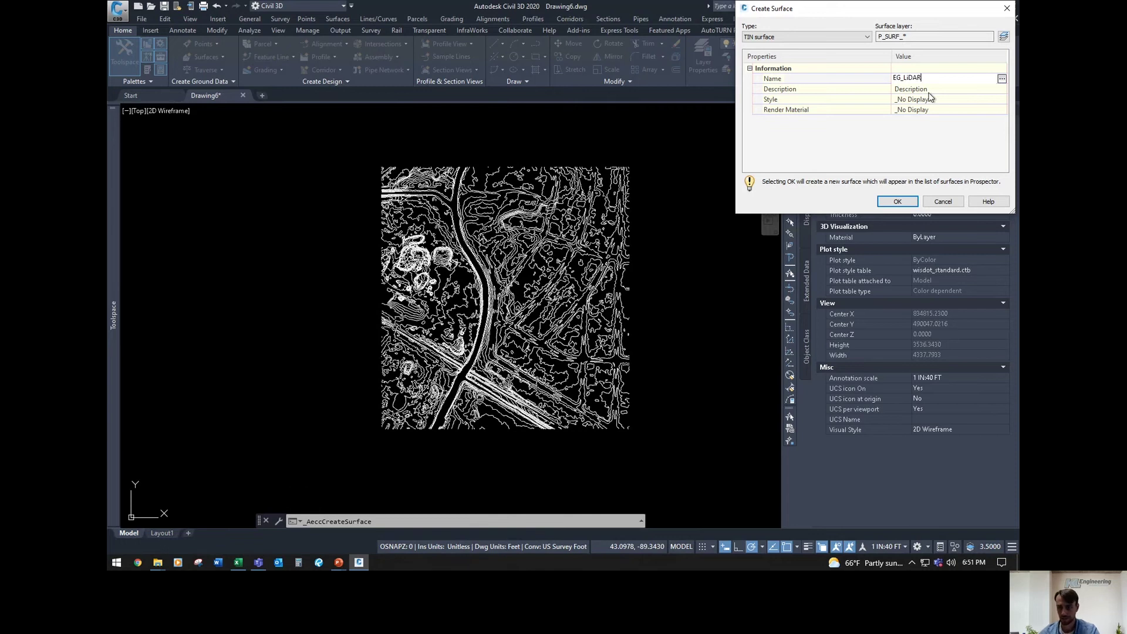
{"action": "key", "text": "Return"}
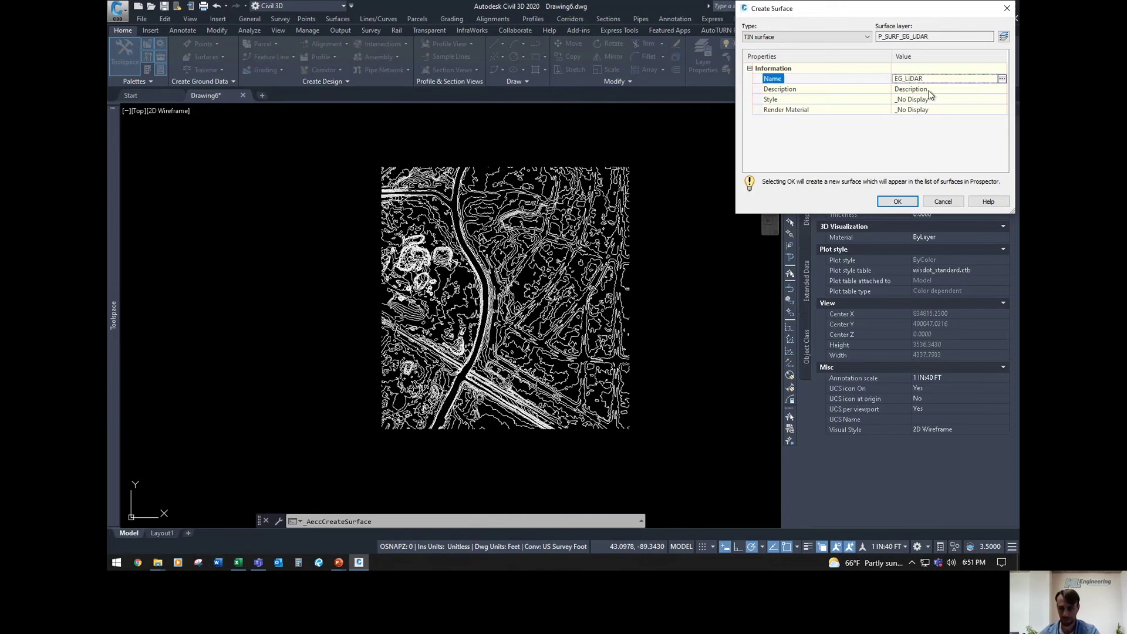
{"action": "left_click", "coordinate": [930, 90]}
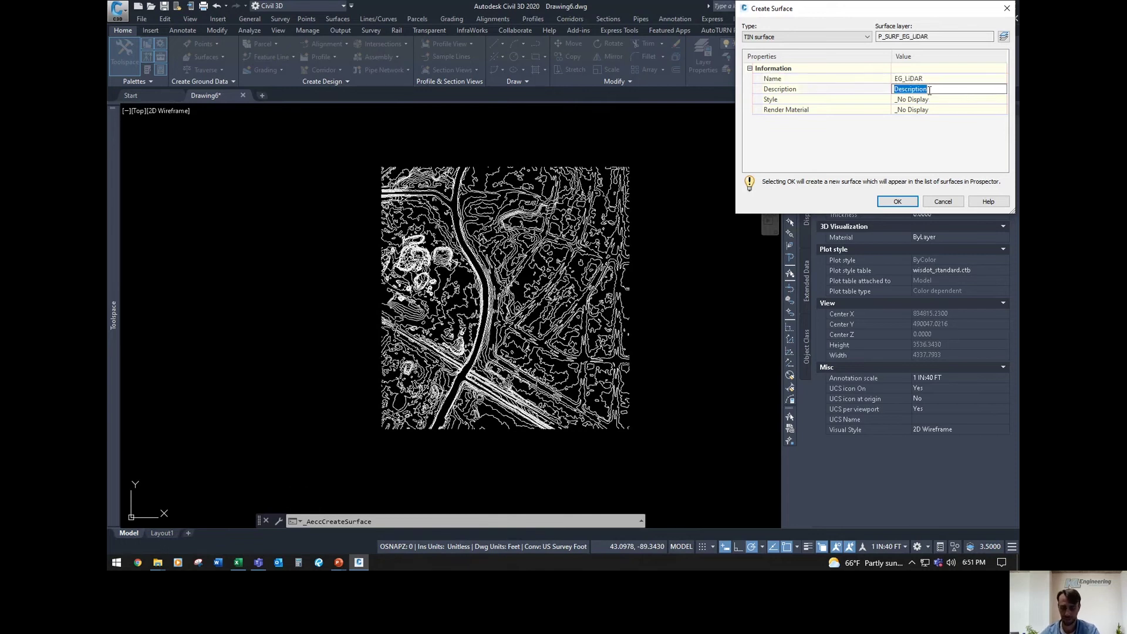
{"action": "type", "text": "Dane-County-"}
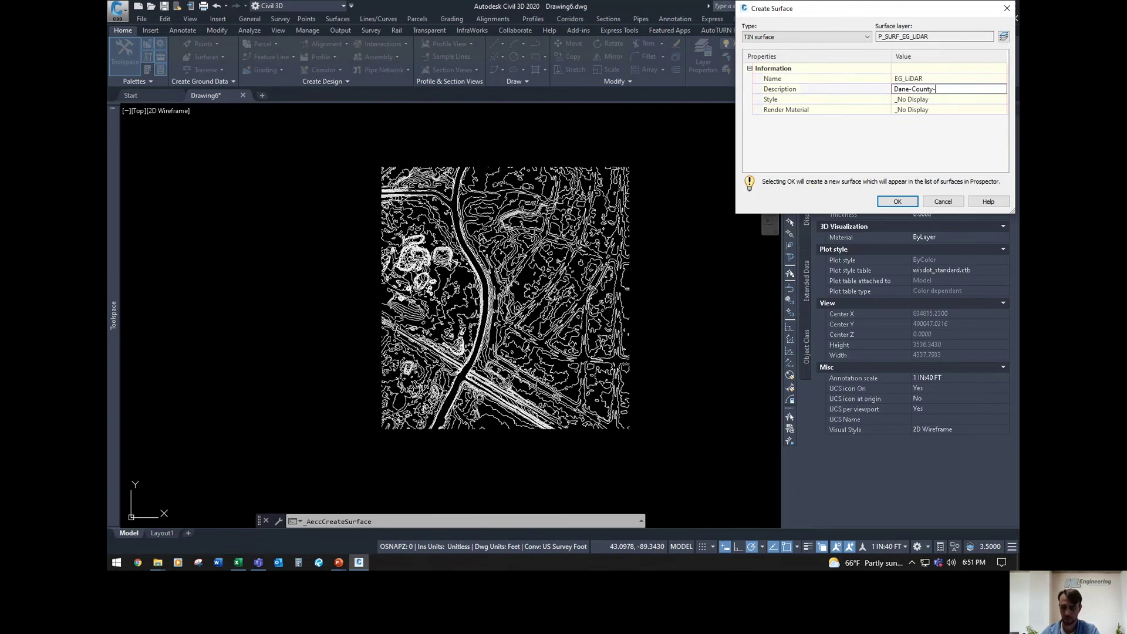
{"action": "type", "text": "GIS"}
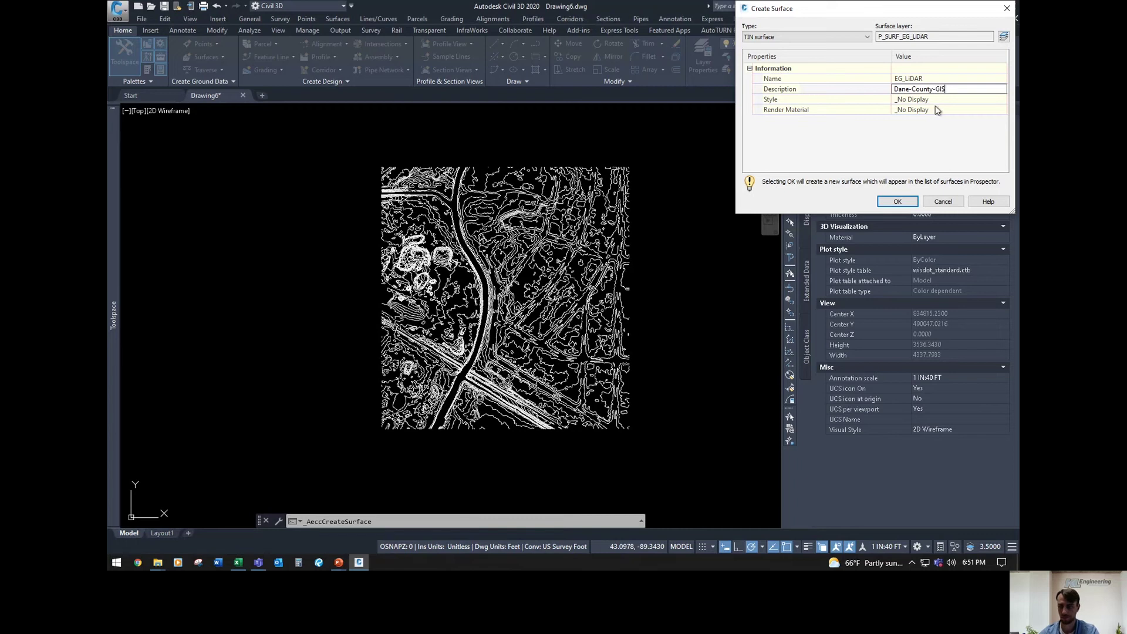
{"action": "key", "text": "Return"}
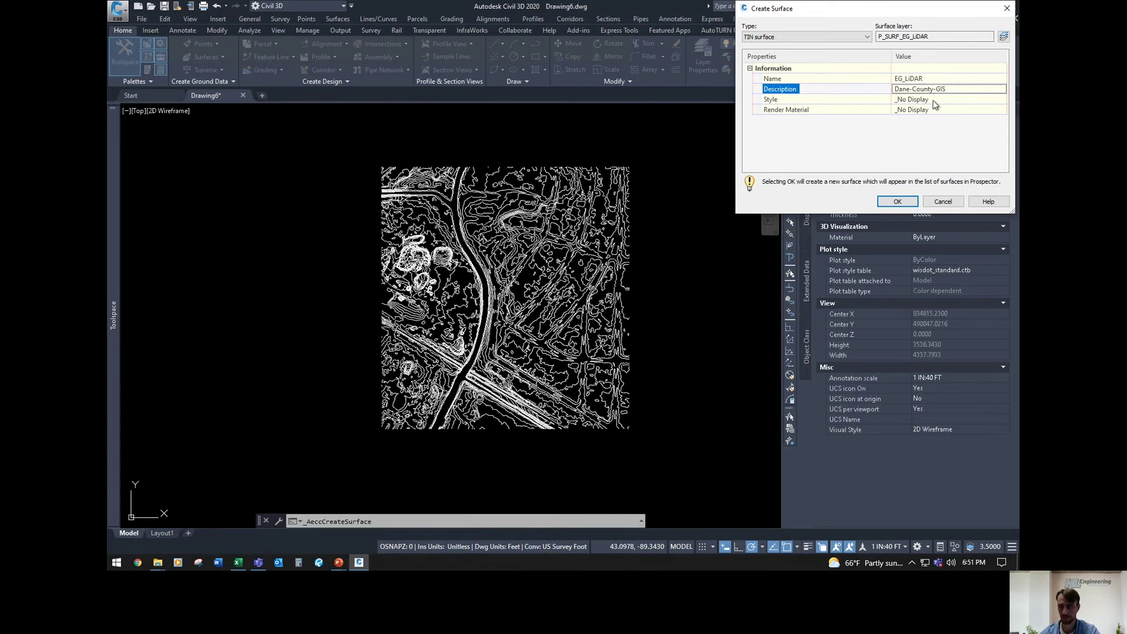
Step: Assign the EX Border style to the new surface and create it
{"action": "left_click", "coordinate": [934, 101]}
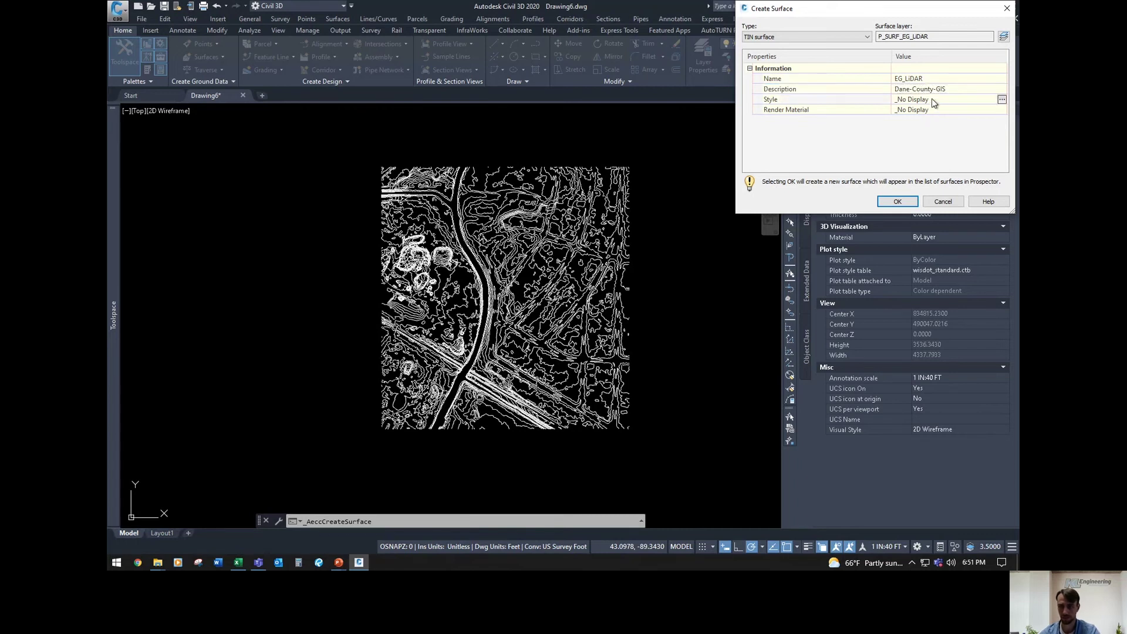
{"action": "left_click", "coordinate": [1002, 99]}
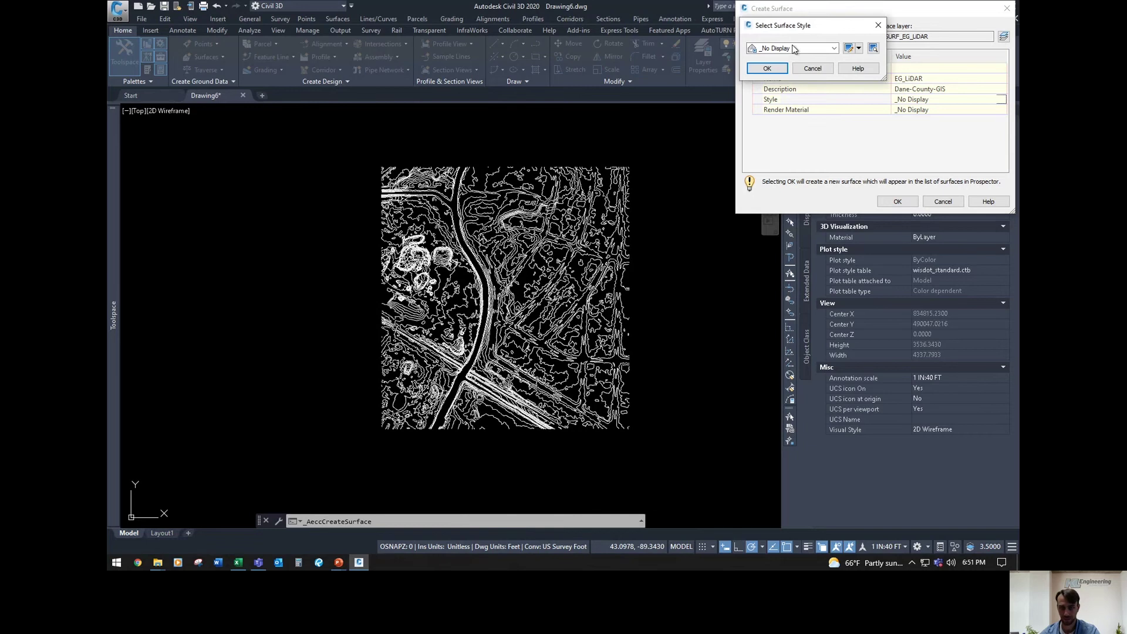
{"action": "left_click", "coordinate": [792, 49]}
{"action": "left_click", "coordinate": [782, 111]}
{"action": "left_click", "coordinate": [768, 69]}
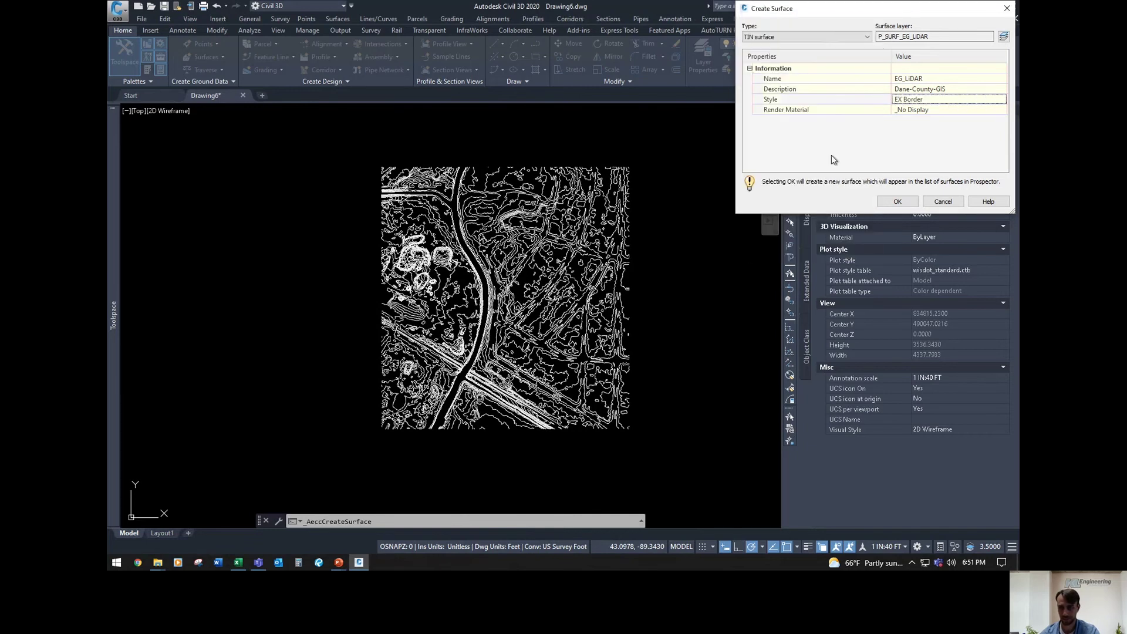
{"action": "left_click", "coordinate": [898, 202]}
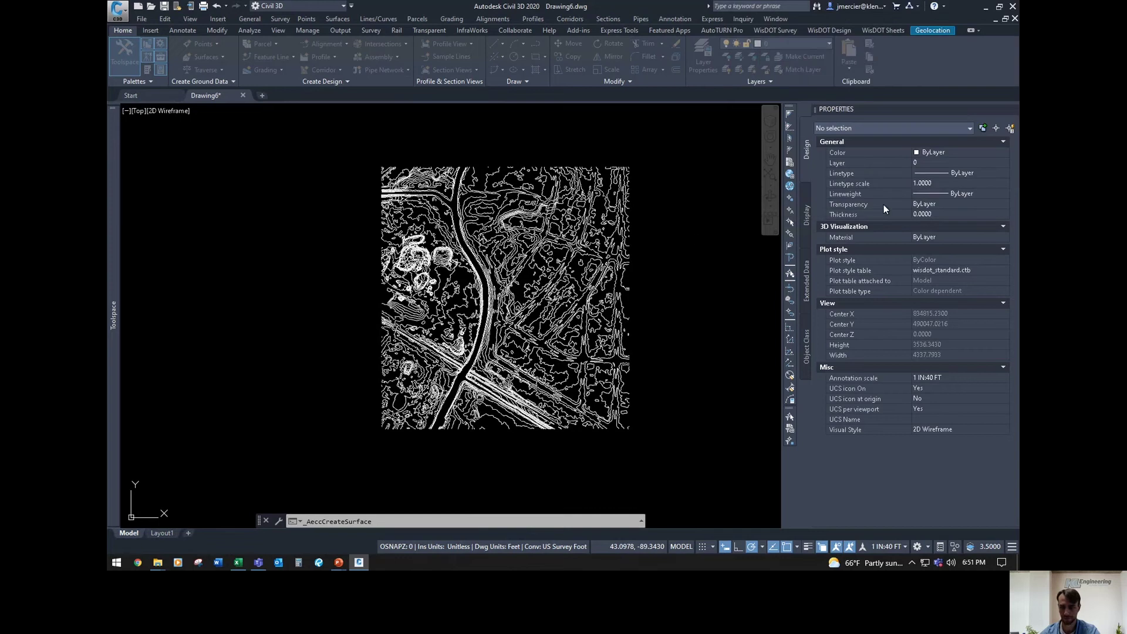
Step: Add all imported contour polylines to the EG_LiDAR surface as contour data, keeping the default weeding and supplementing factors
{"action": "mouse_move", "coordinate": [112, 293]}
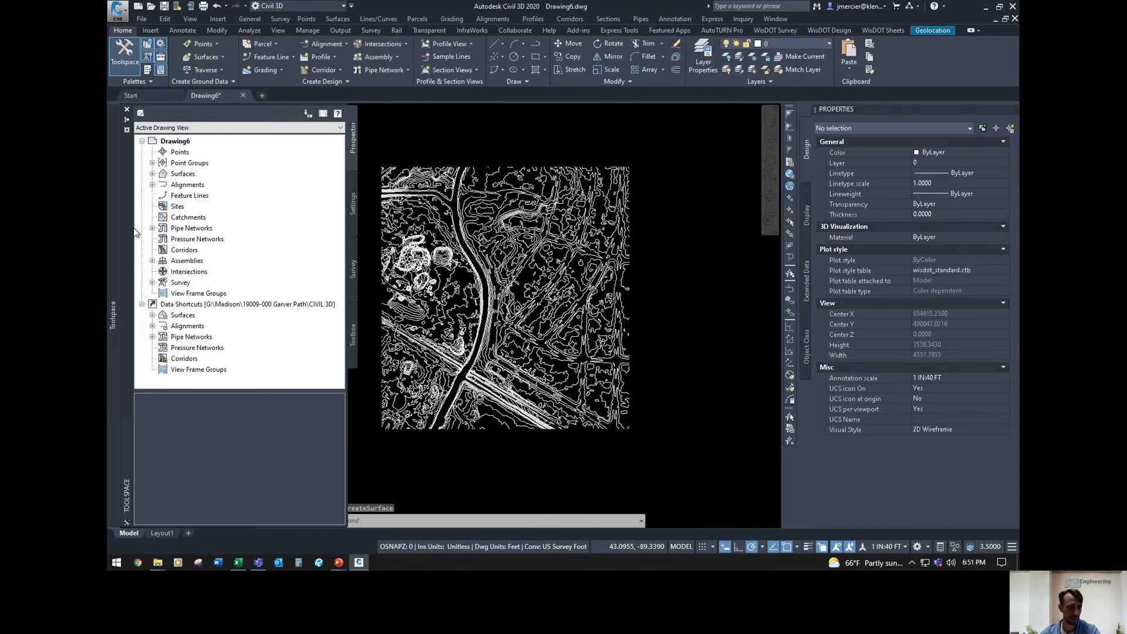
{"action": "left_click", "coordinate": [152, 175]}
{"action": "right_click", "coordinate": [187, 185]}
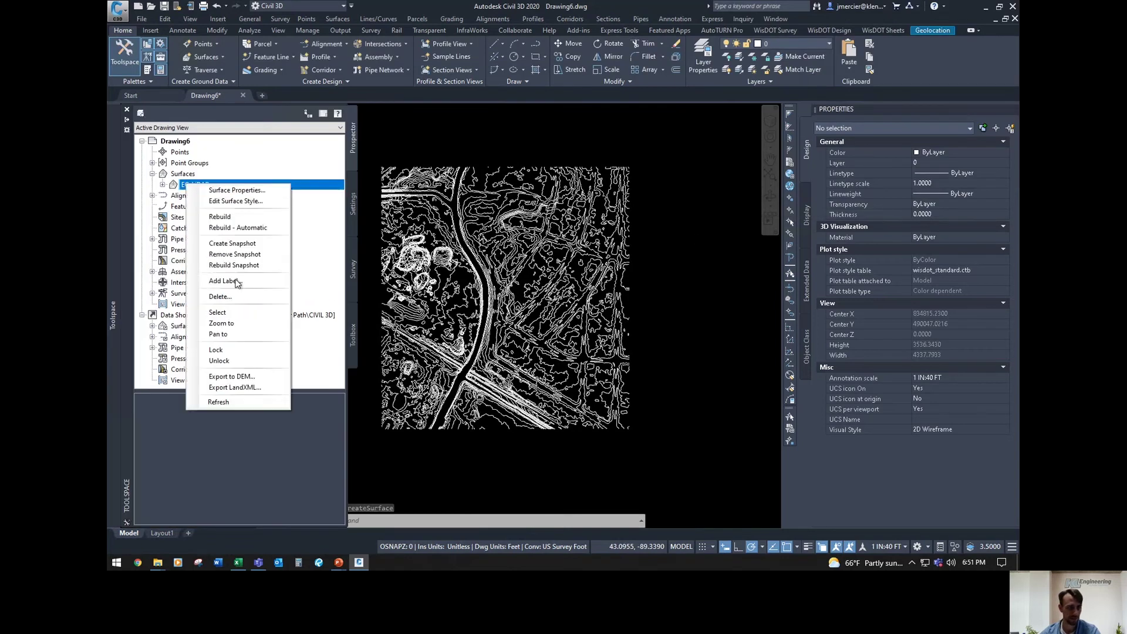
{"action": "left_click", "coordinate": [224, 313]}
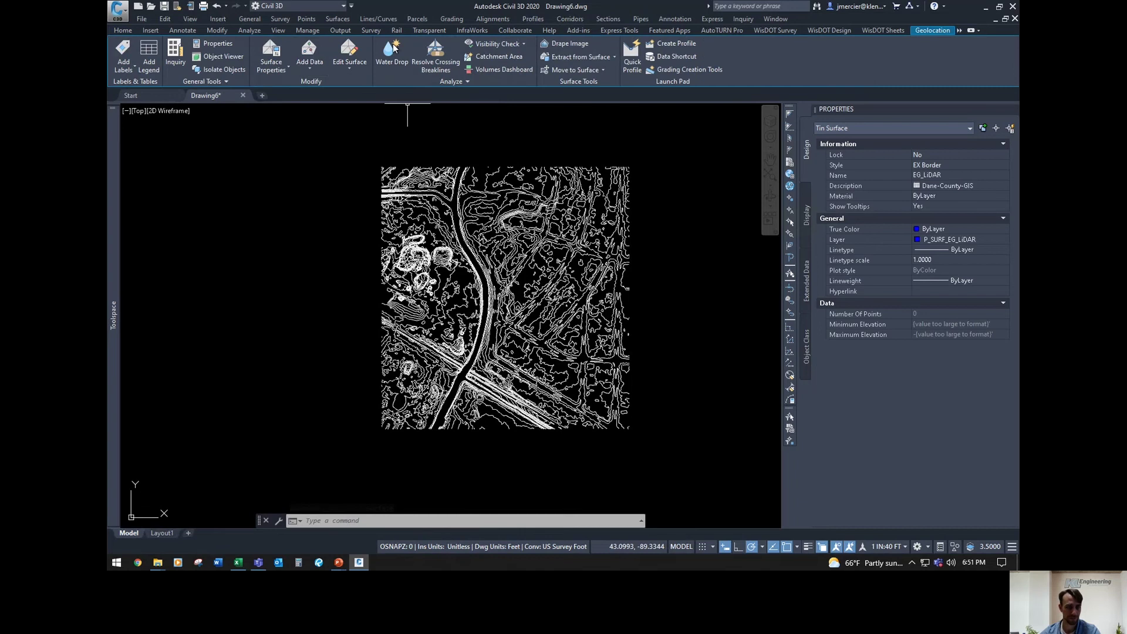
{"action": "left_click", "coordinate": [304, 63]}
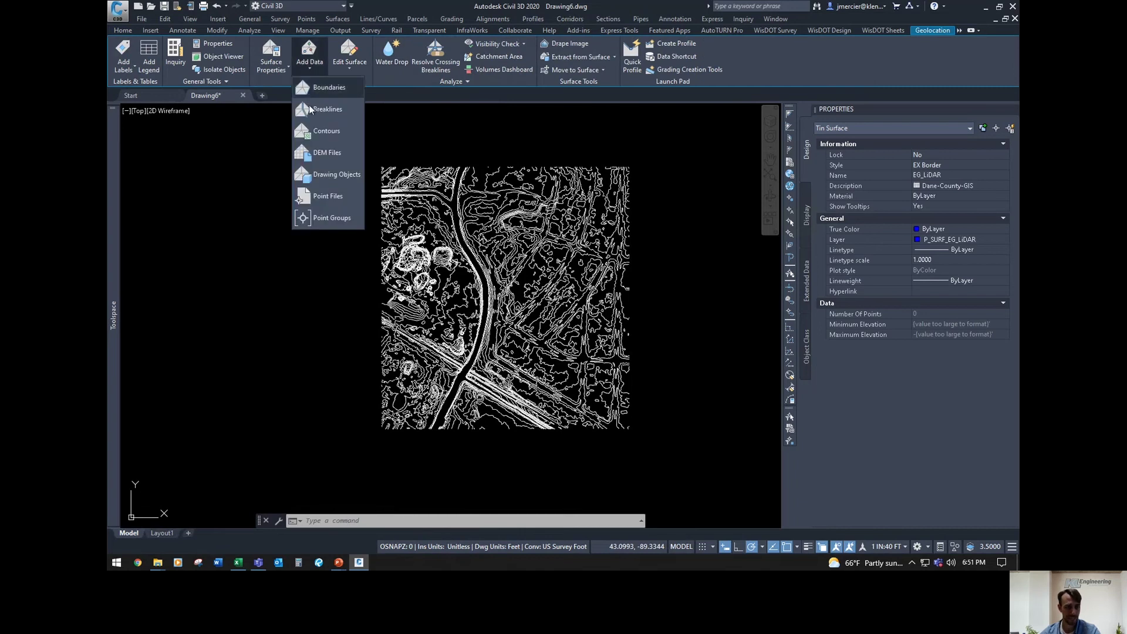
{"action": "left_click", "coordinate": [322, 134]}
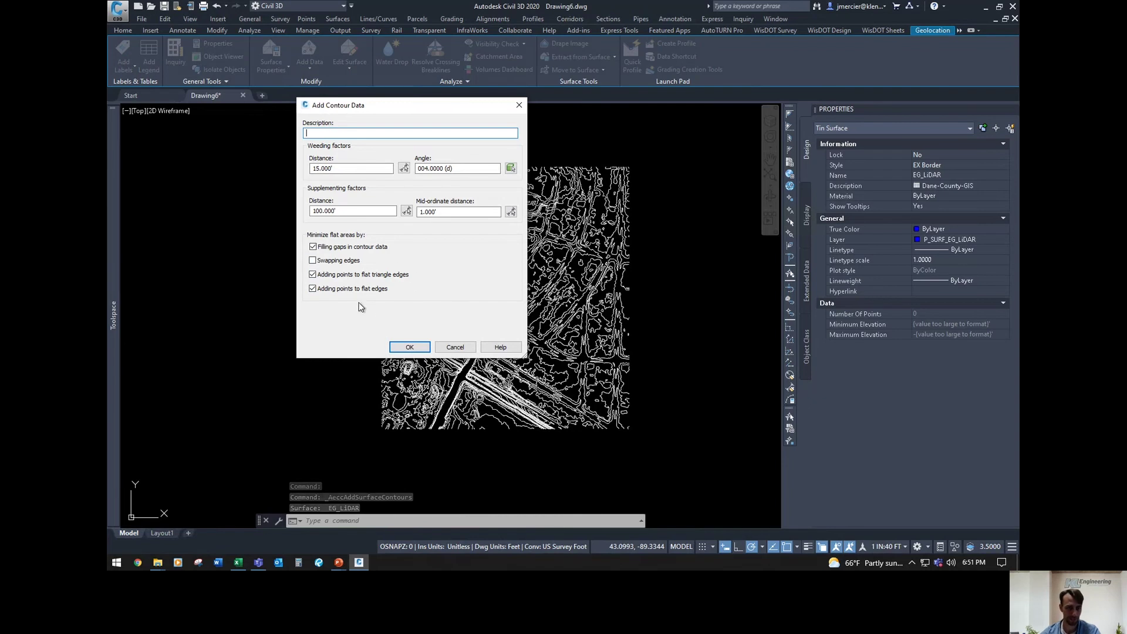
{"action": "left_click", "coordinate": [410, 347]}
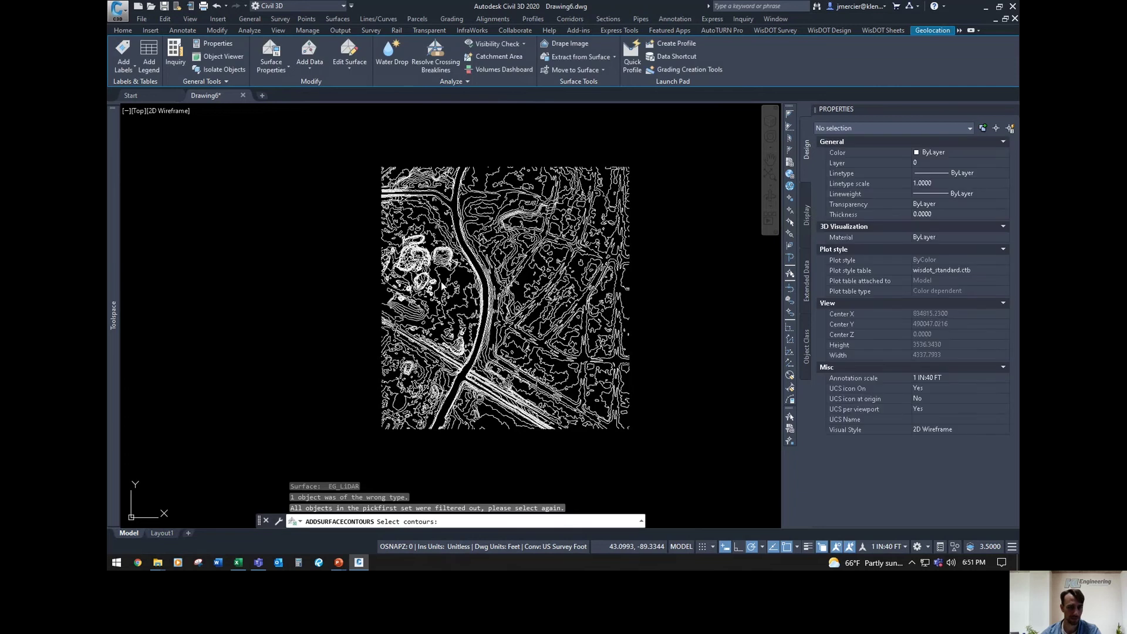
{"action": "left_click", "coordinate": [361, 146]}
{"action": "left_click", "coordinate": [692, 429]}
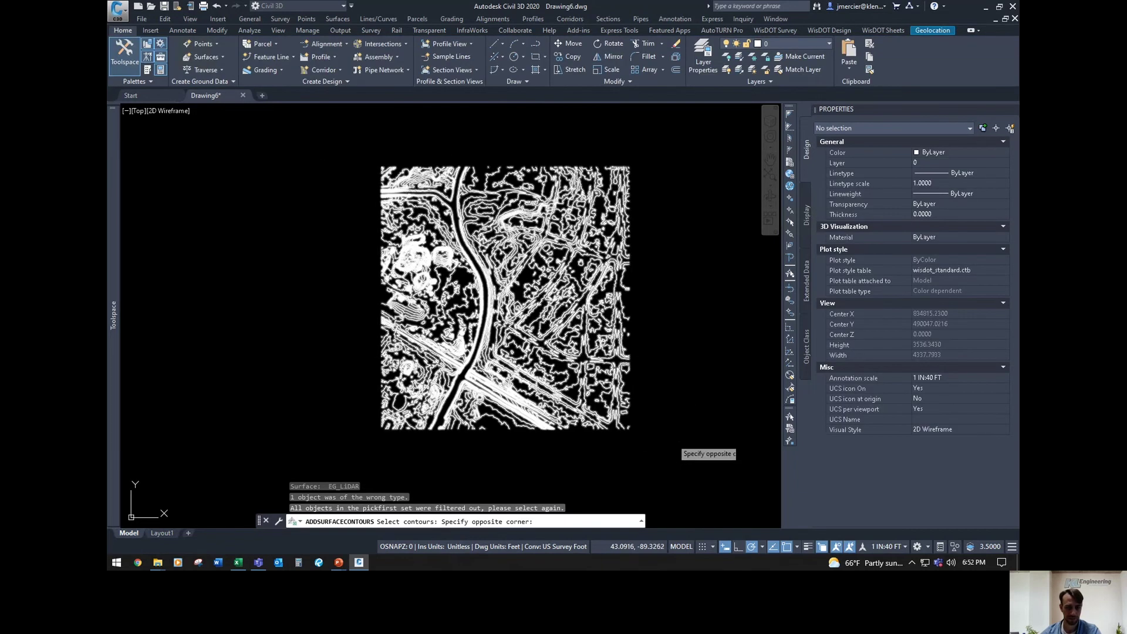
{"action": "key", "text": "Return"}
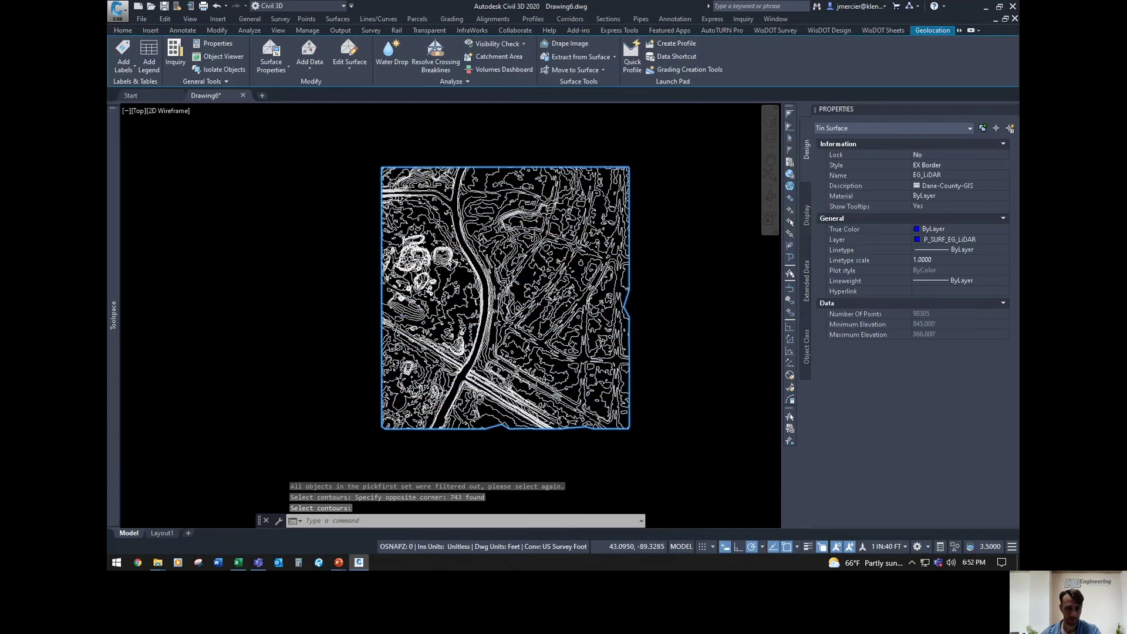
Step: Change the EG_LiDAR surface's style to the EX Contours style with 5' major and 1' minor intervals
{"action": "scroll", "coordinate": [637, 282], "scroll_direction": "up", "scroll_amount": 4}
{"action": "key", "text": "Escape"}
{"action": "left_click", "coordinate": [670, 302]}
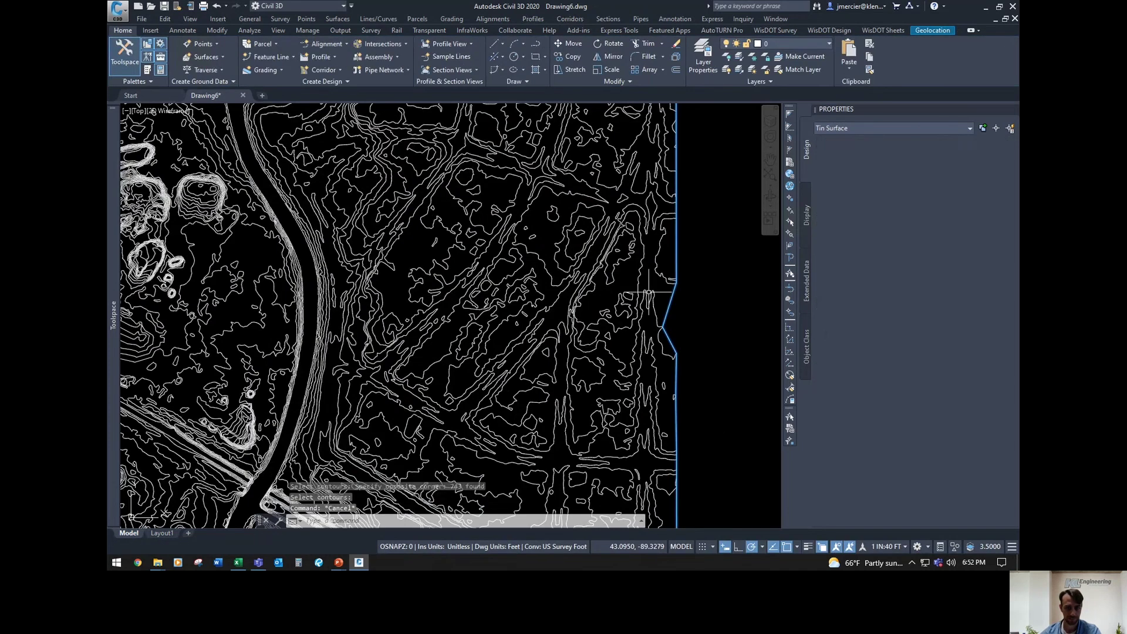
{"action": "scroll", "coordinate": [740, 296], "scroll_direction": "down", "scroll_amount": 2}
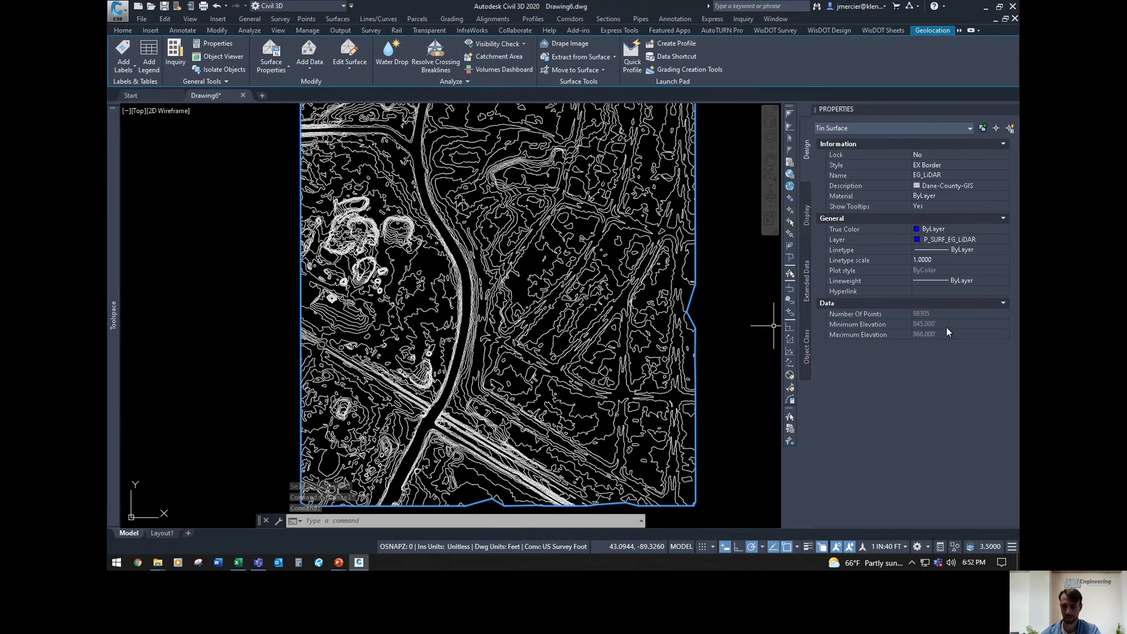
{"action": "left_click", "coordinate": [950, 165]}
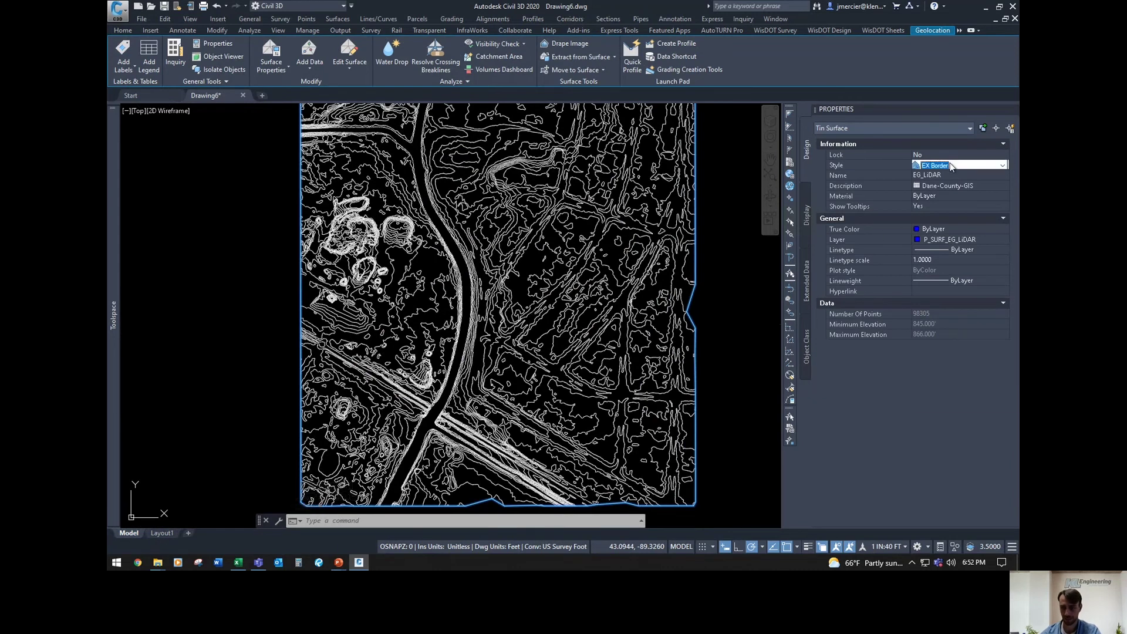
{"action": "left_click", "coordinate": [950, 165]}
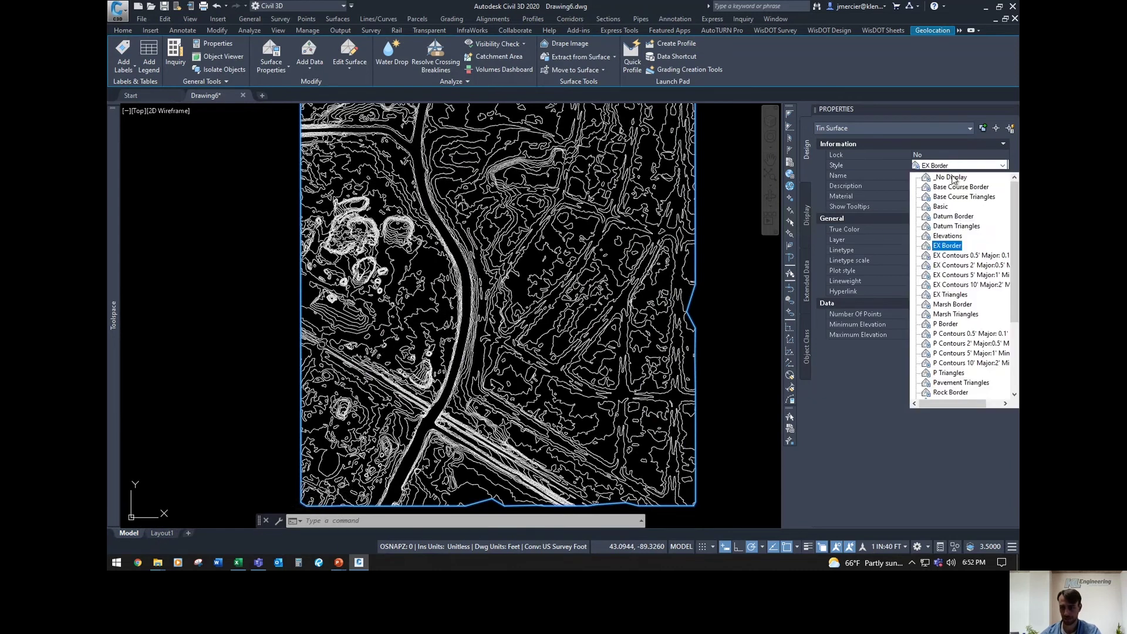
{"action": "left_click", "coordinate": [946, 275]}
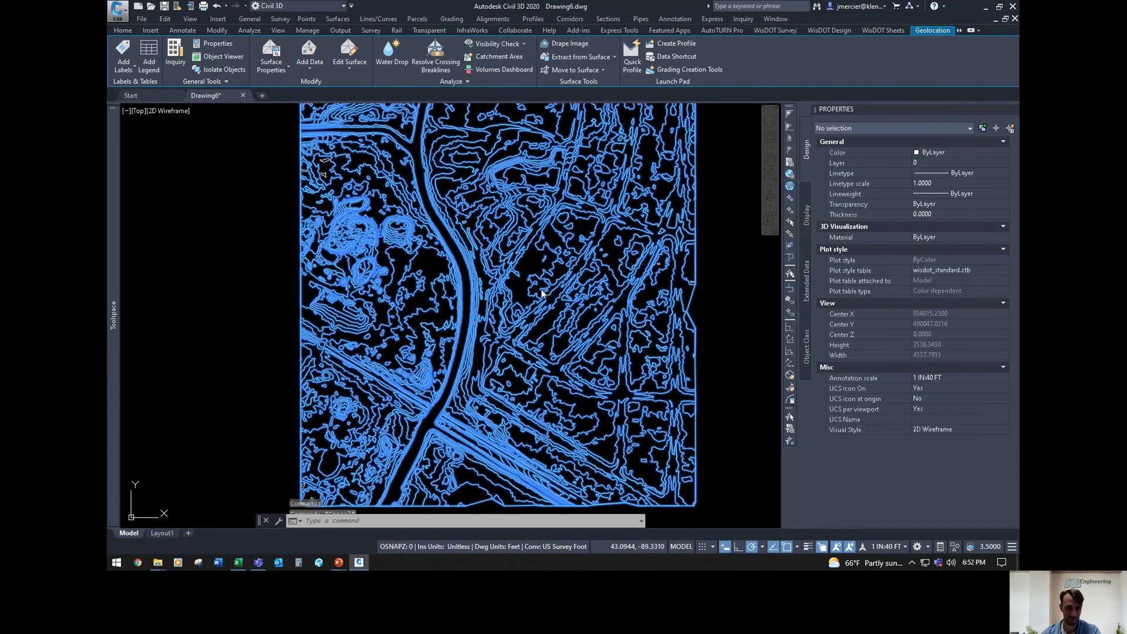
{"action": "key", "text": "Escape"}
Step: Examine the surface contours against the imported polylines and along the notched eastern border
{"action": "scroll", "coordinate": [543, 279], "scroll_direction": "up", "scroll_amount": 5}
{"action": "scroll", "coordinate": [543, 278], "scroll_direction": "down", "scroll_amount": 5}
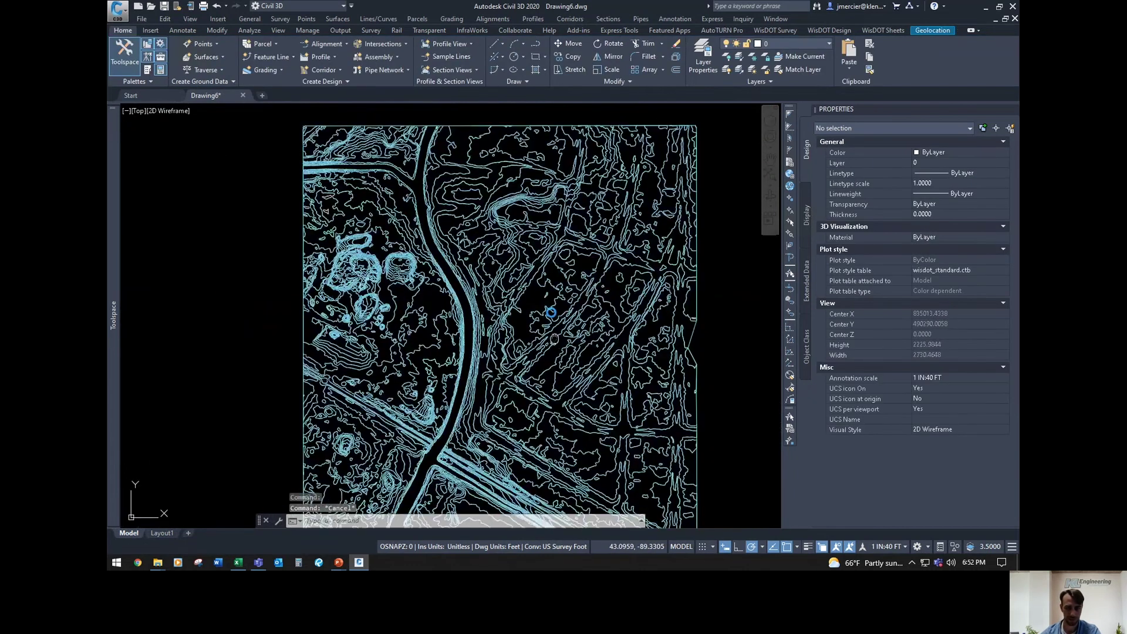
{"action": "middle_click_drag", "start_coordinate": [716, 341], "coordinate": [713, 315]}
{"action": "scroll", "coordinate": [699, 372], "scroll_direction": "up", "scroll_amount": 2}
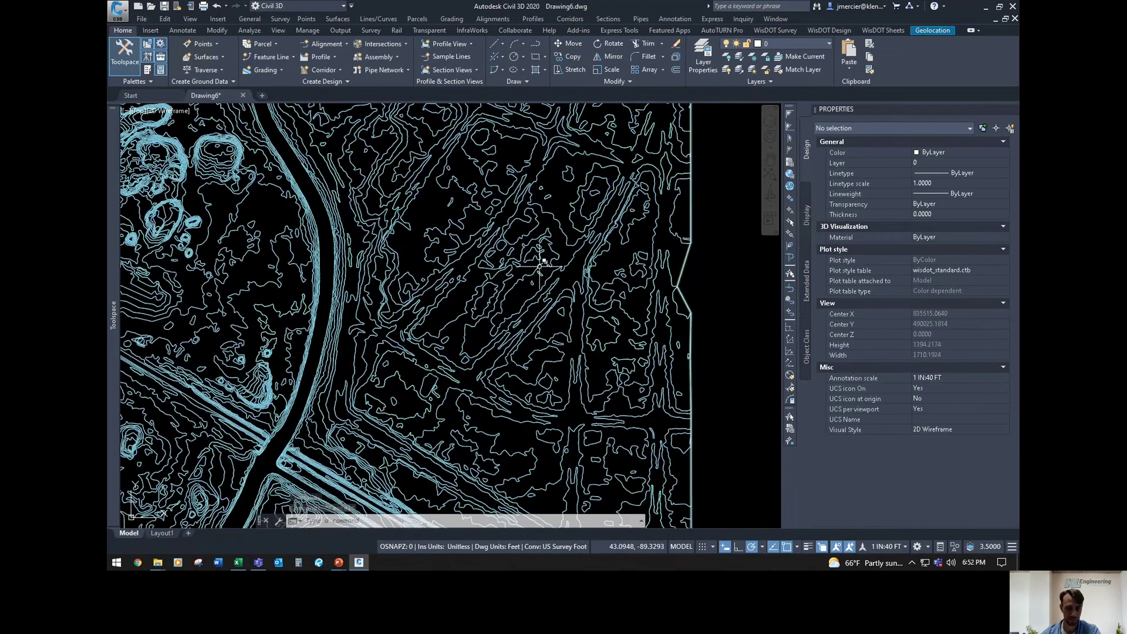
{"action": "scroll", "coordinate": [503, 190], "scroll_direction": "down", "scroll_amount": 2}
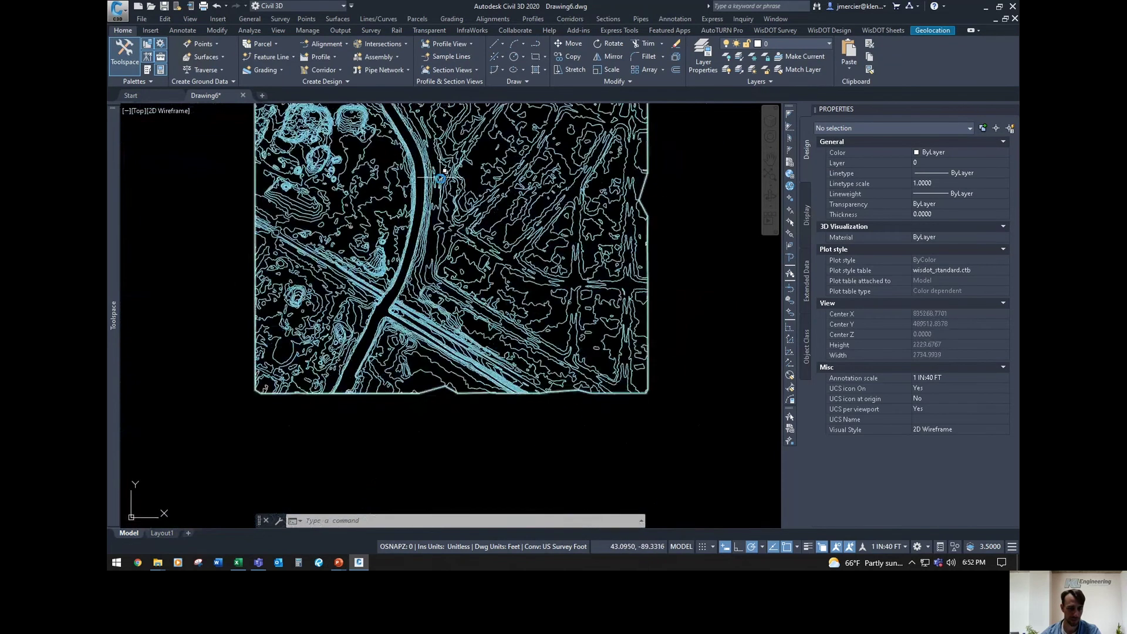
{"action": "middle_click_drag", "start_coordinate": [488, 222], "coordinate": [488, 254]}
{"action": "scroll", "coordinate": [498, 311], "scroll_direction": "down", "scroll_amount": 2}
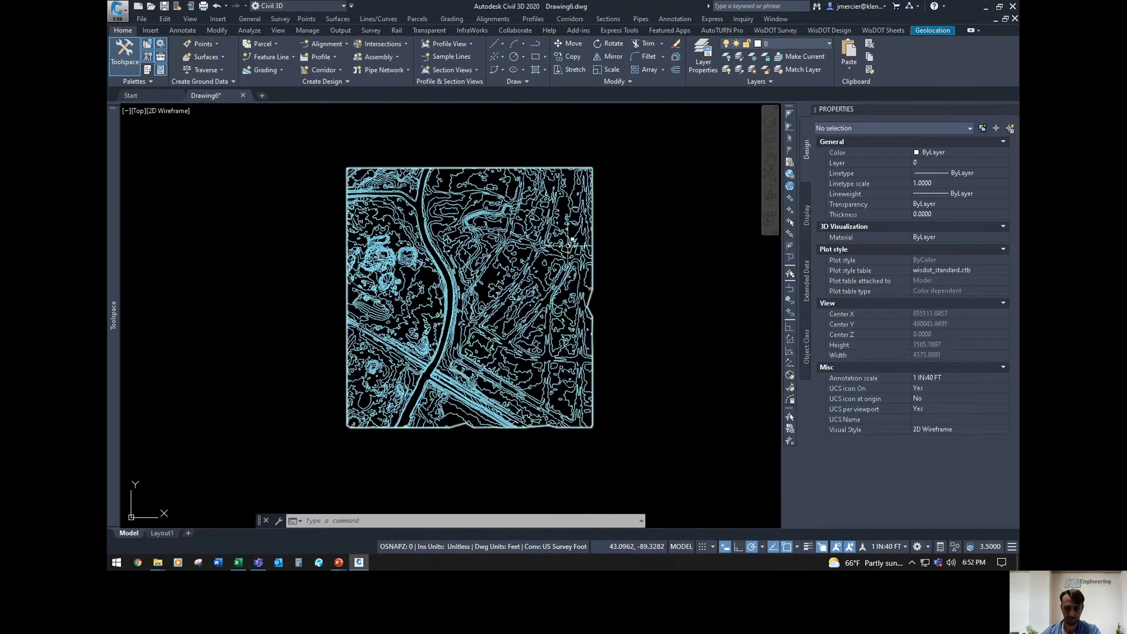
{"action": "scroll", "coordinate": [568, 264], "scroll_direction": "up", "scroll_amount": 4}
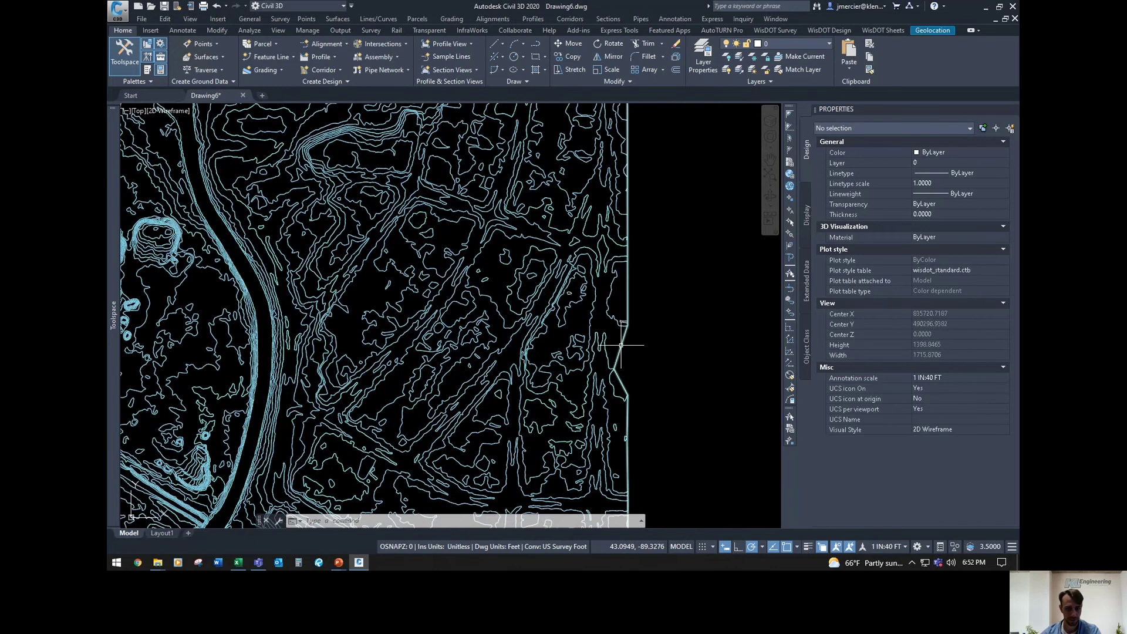
{"action": "scroll", "coordinate": [621, 346], "scroll_direction": "down", "scroll_amount": 4}
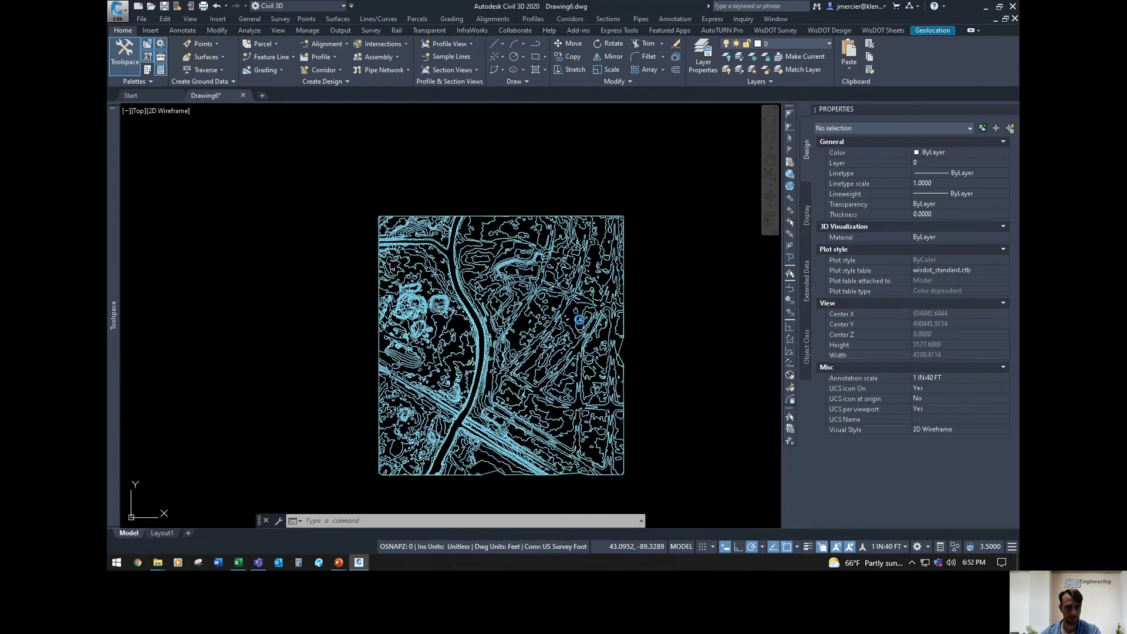
{"action": "middle_click_drag", "start_coordinate": [596, 319], "coordinate": [598, 298]}
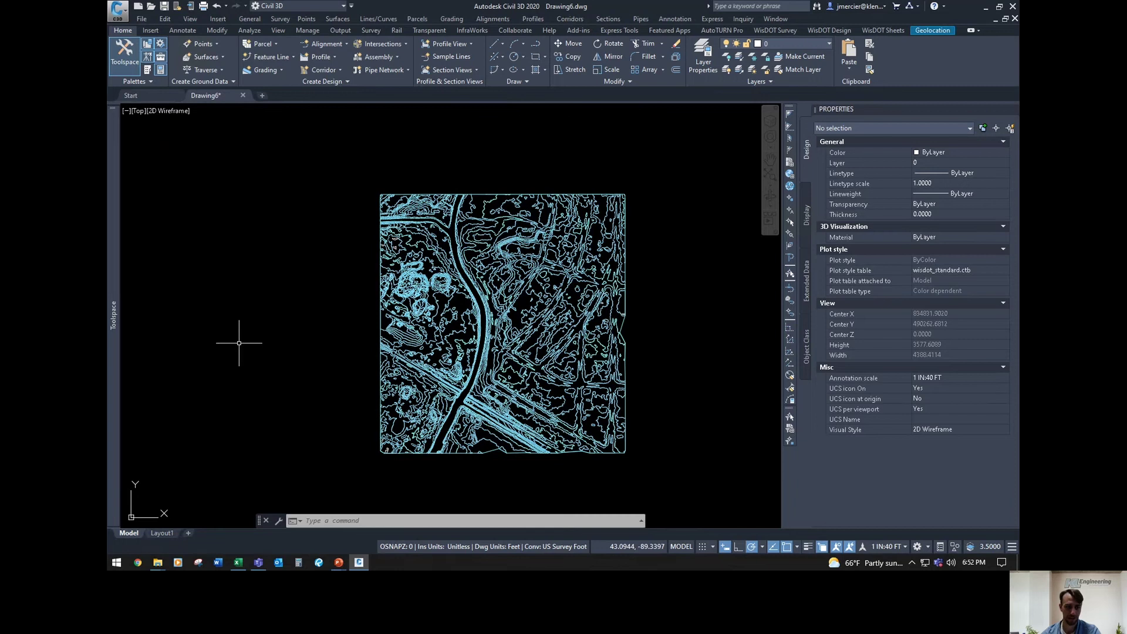
{"action": "mouse_move", "coordinate": [111, 258]}
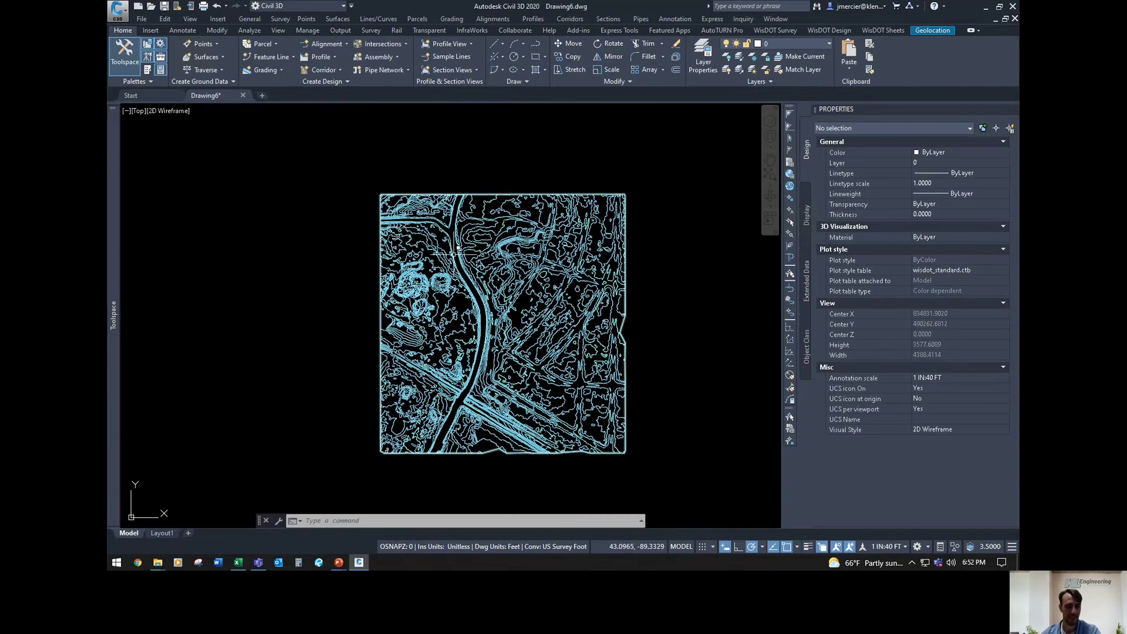
{"action": "mouse_move", "coordinate": [458, 248]}
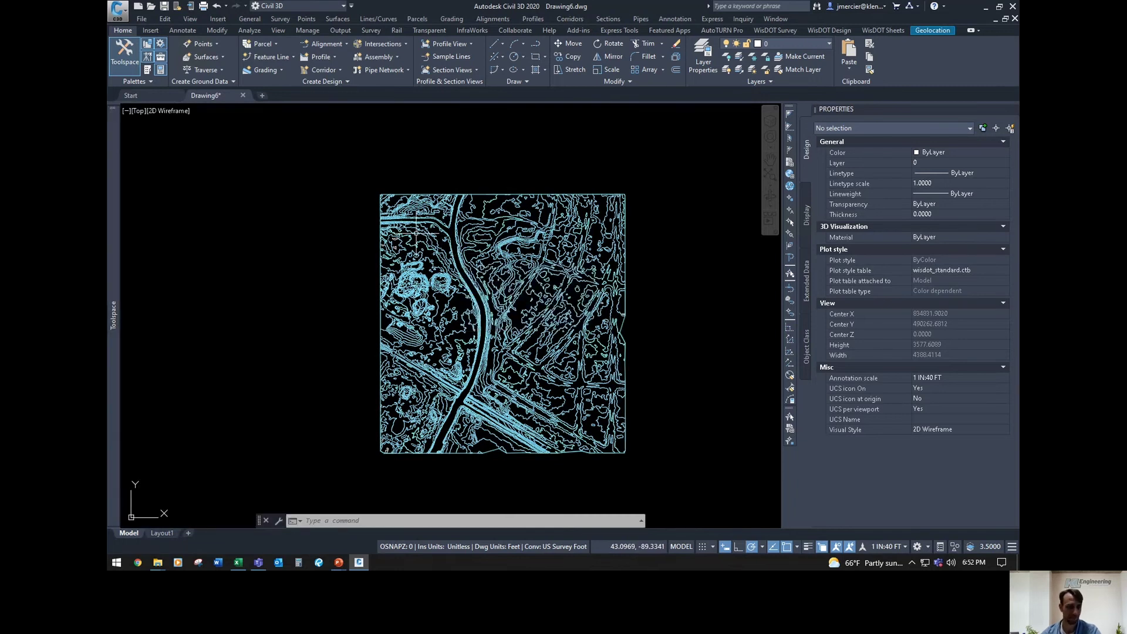
{"action": "mouse_move", "coordinate": [421, 227]}
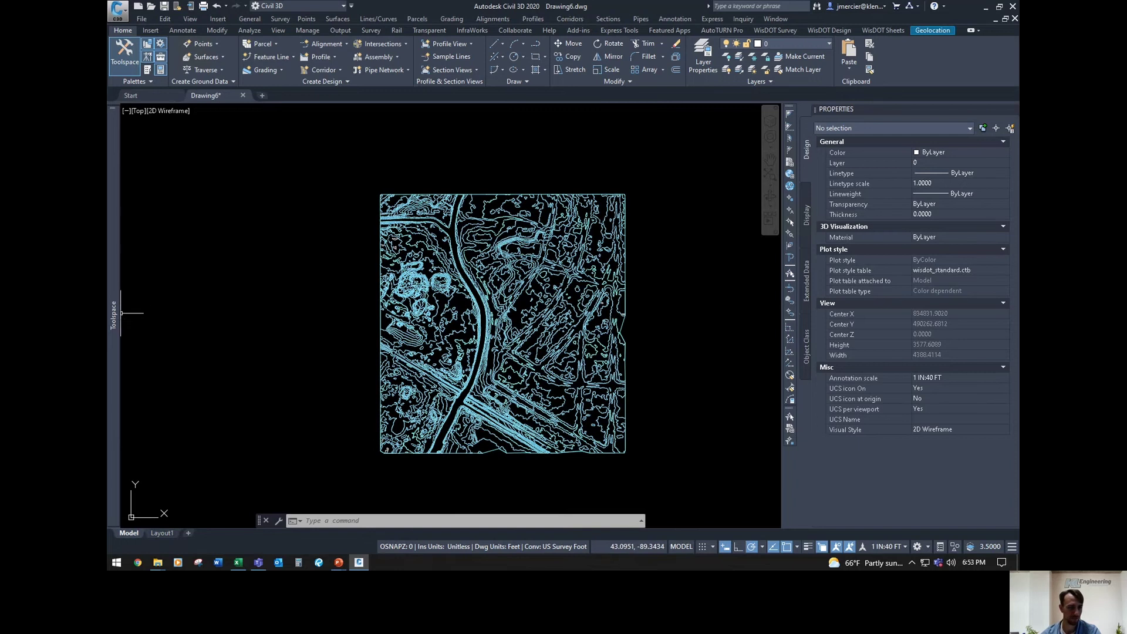
Step: Create a TIN surface named EG-Lidar-Cty-Datum with the description City of Madison Datum
{"action": "mouse_move", "coordinate": [116, 317]}
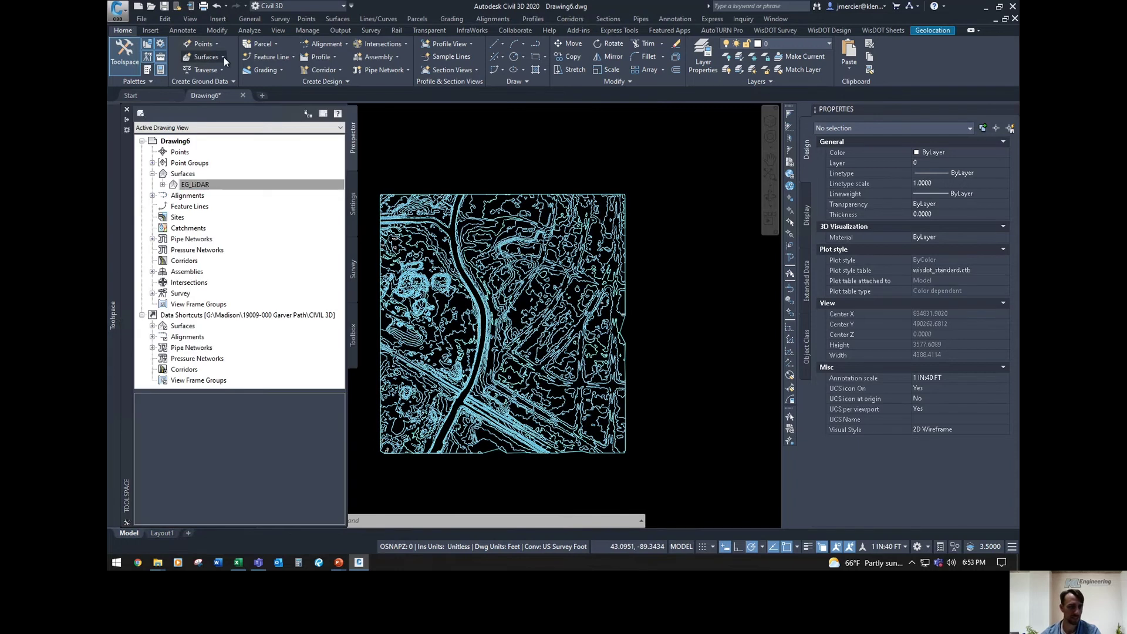
{"action": "left_click", "coordinate": [206, 56]}
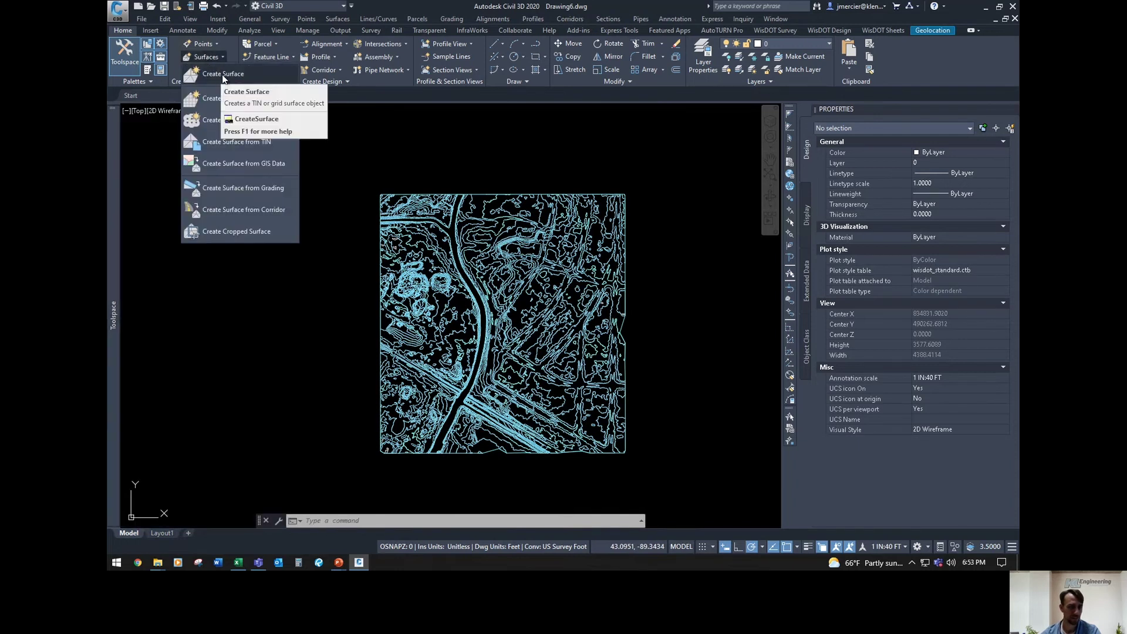
{"action": "left_click", "coordinate": [218, 75]}
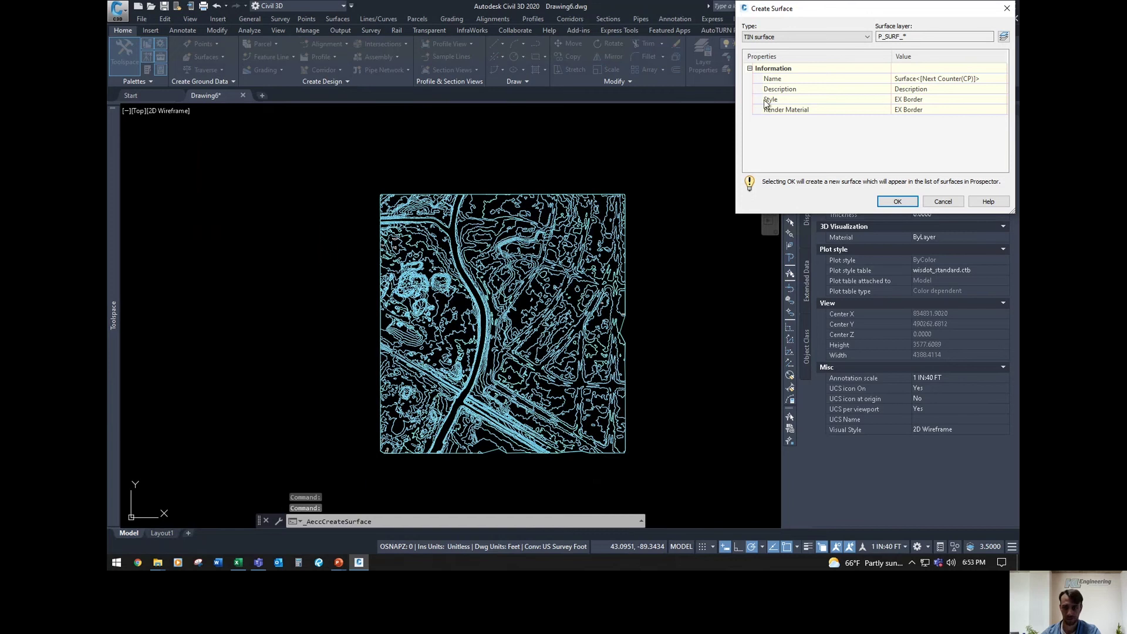
{"action": "left_click", "coordinate": [973, 78]}
{"action": "type", "text": "EG-"}
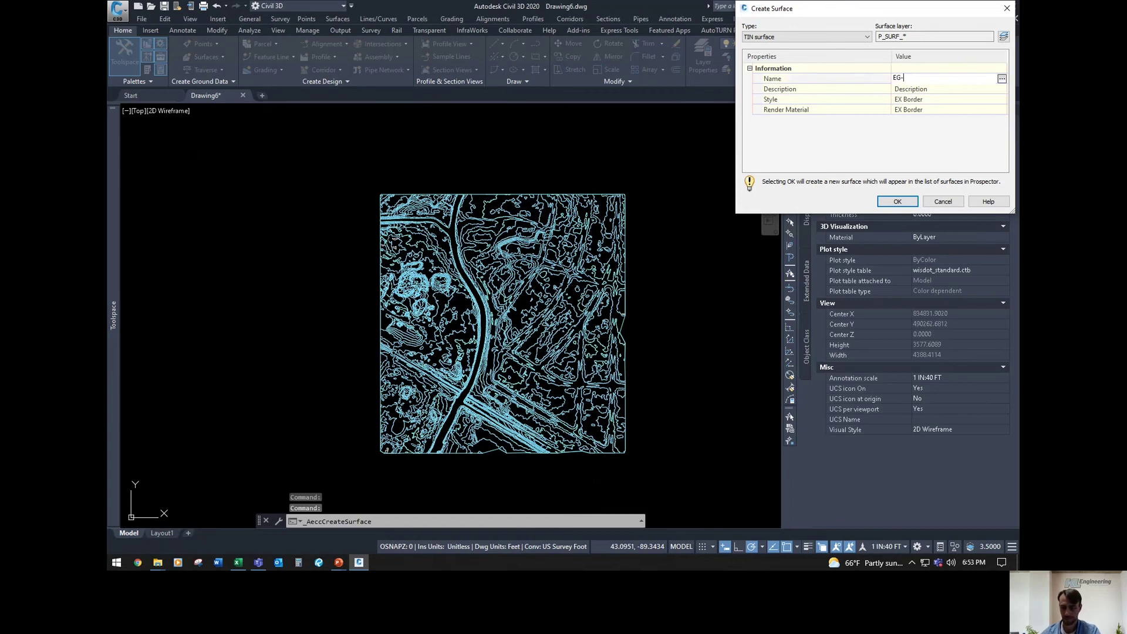
{"action": "type", "text": "Lidar"}
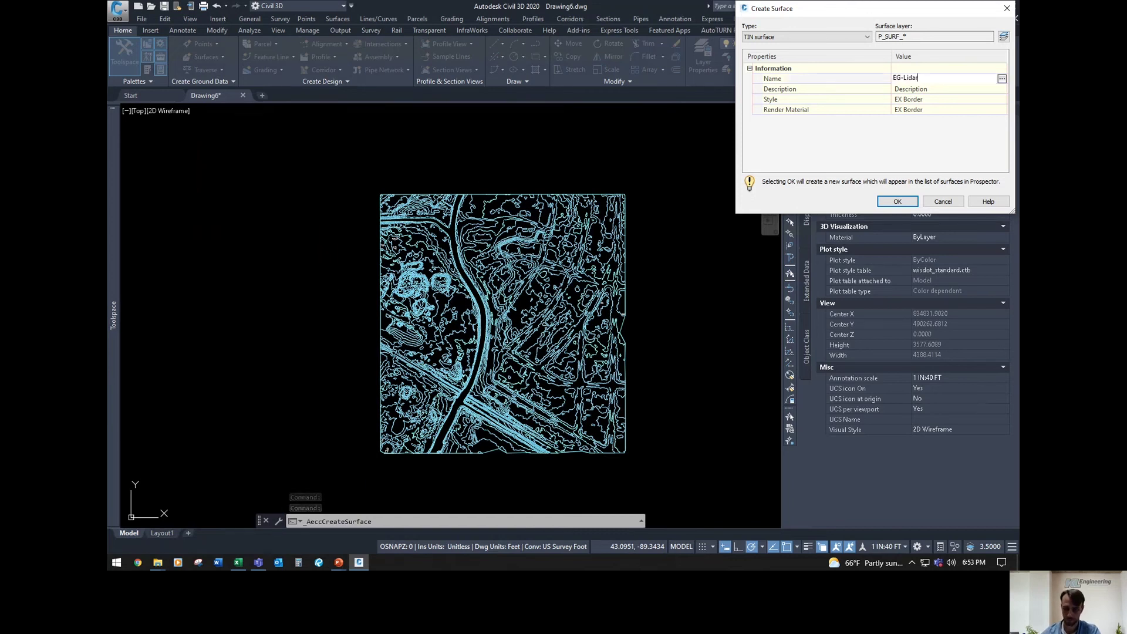
{"action": "type", "text": "-Cty"}
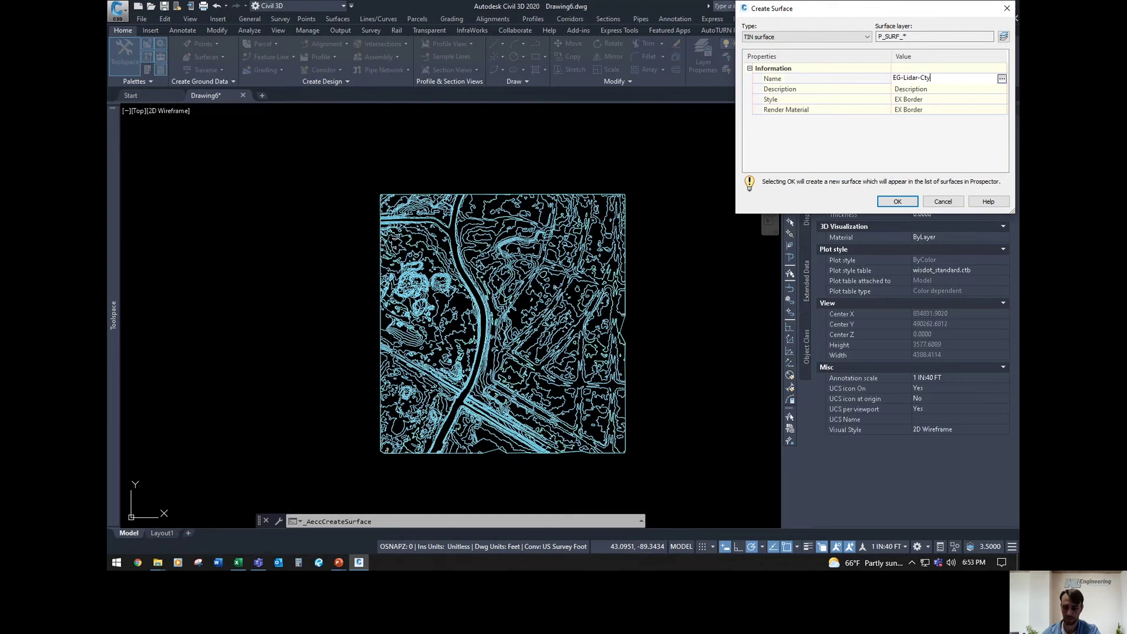
{"action": "type", "text": "-Datum"}
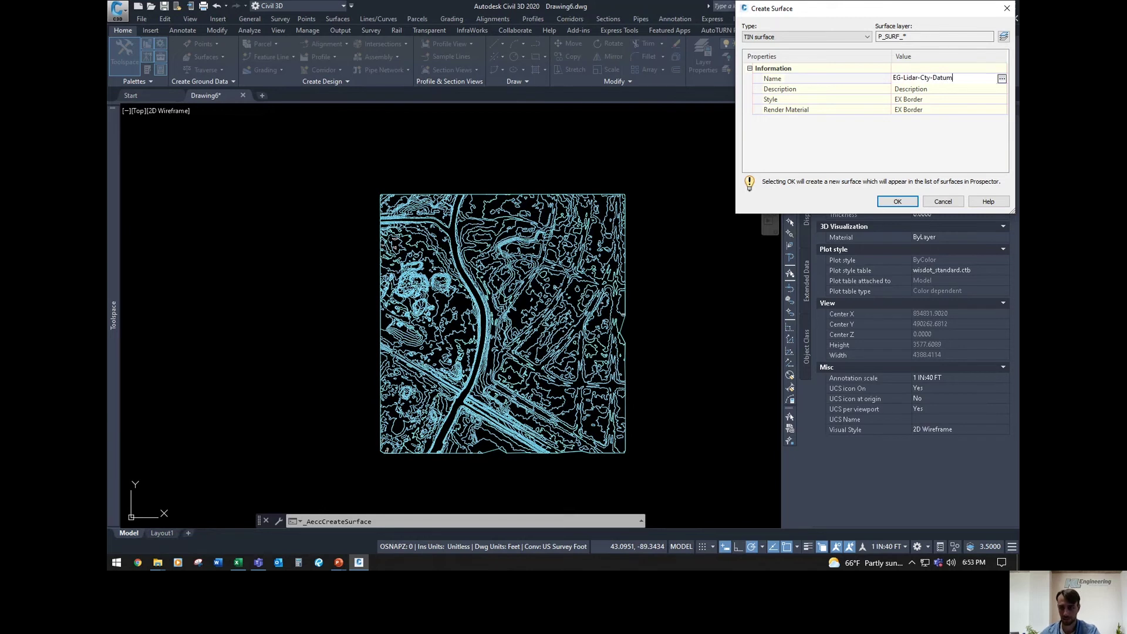
{"action": "left_click", "coordinate": [930, 89]}
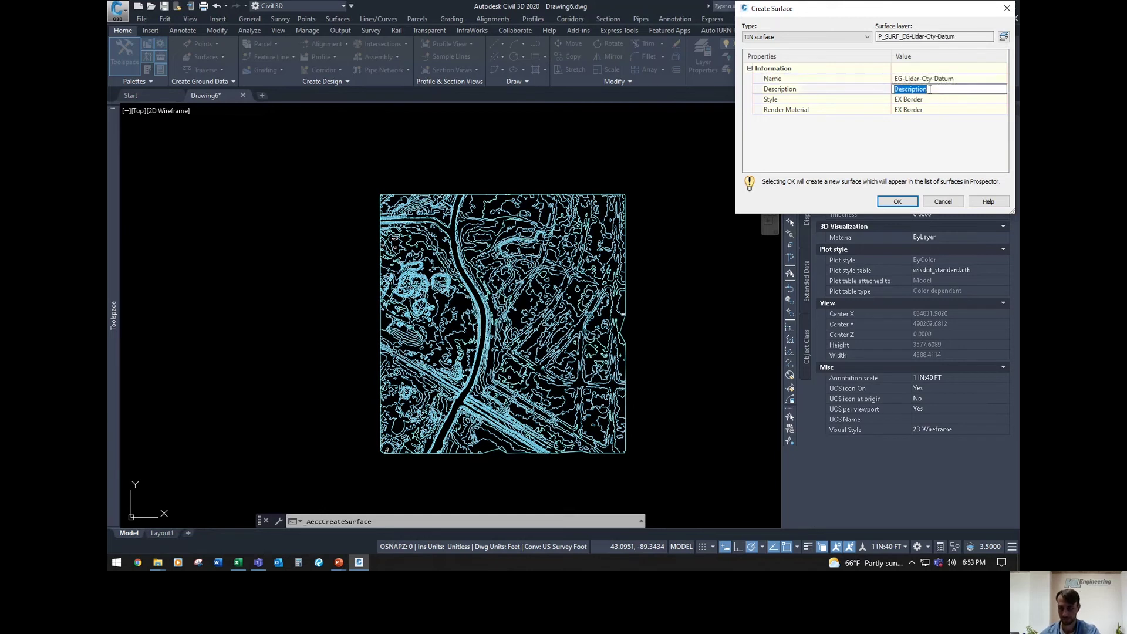
{"action": "type", "text": "City of Madison Datum"}
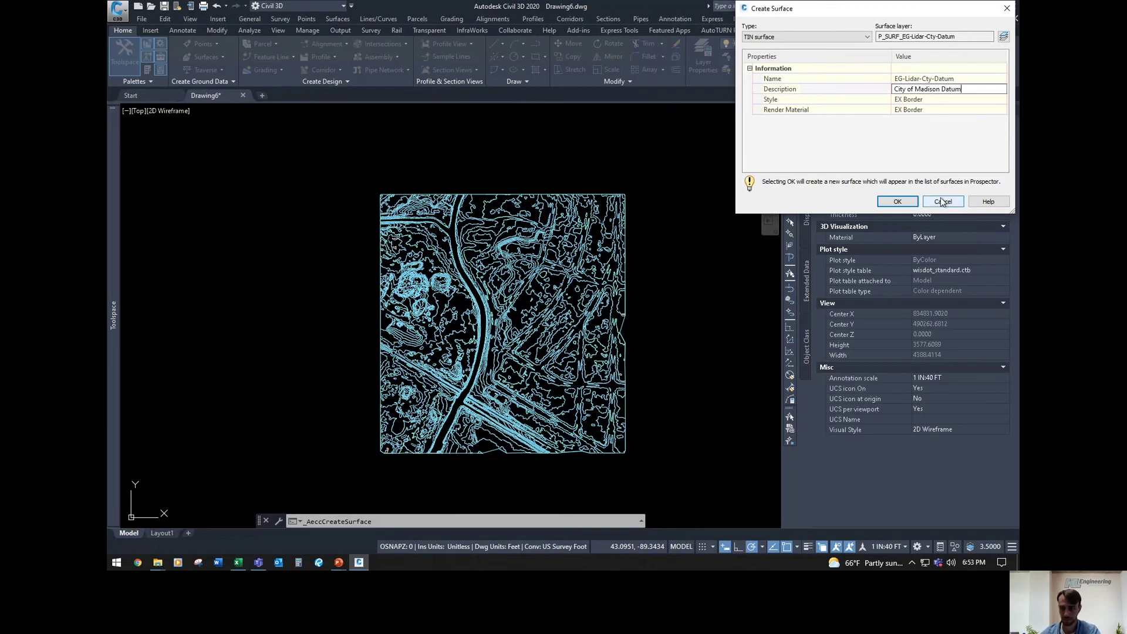
{"action": "left_click", "coordinate": [897, 201]}
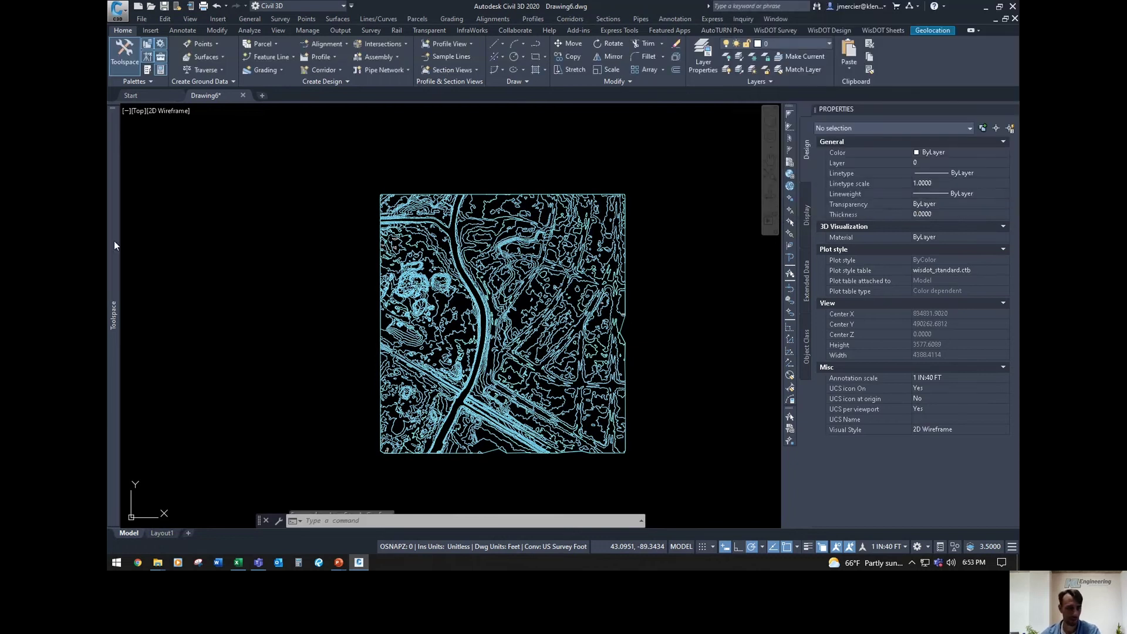
Step: Paste the EG_LiDAR surface into the EG-Lidar-Cty-Datum surface
{"action": "mouse_move", "coordinate": [114, 194]}
{"action": "right_click", "coordinate": [204, 186]}
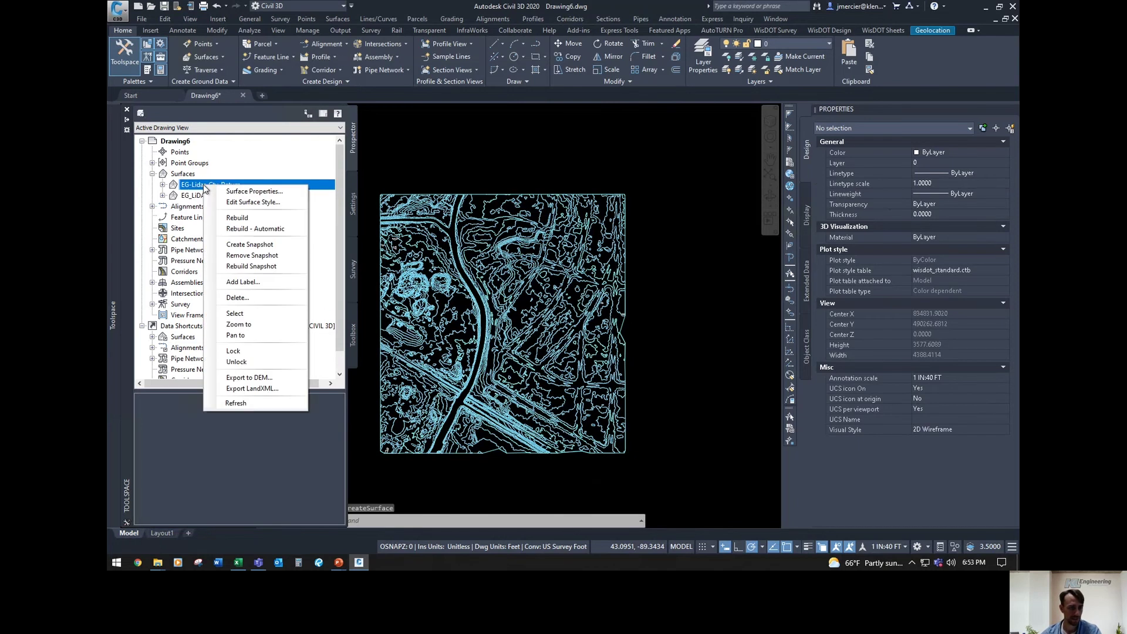
{"action": "left_click", "coordinate": [246, 313]}
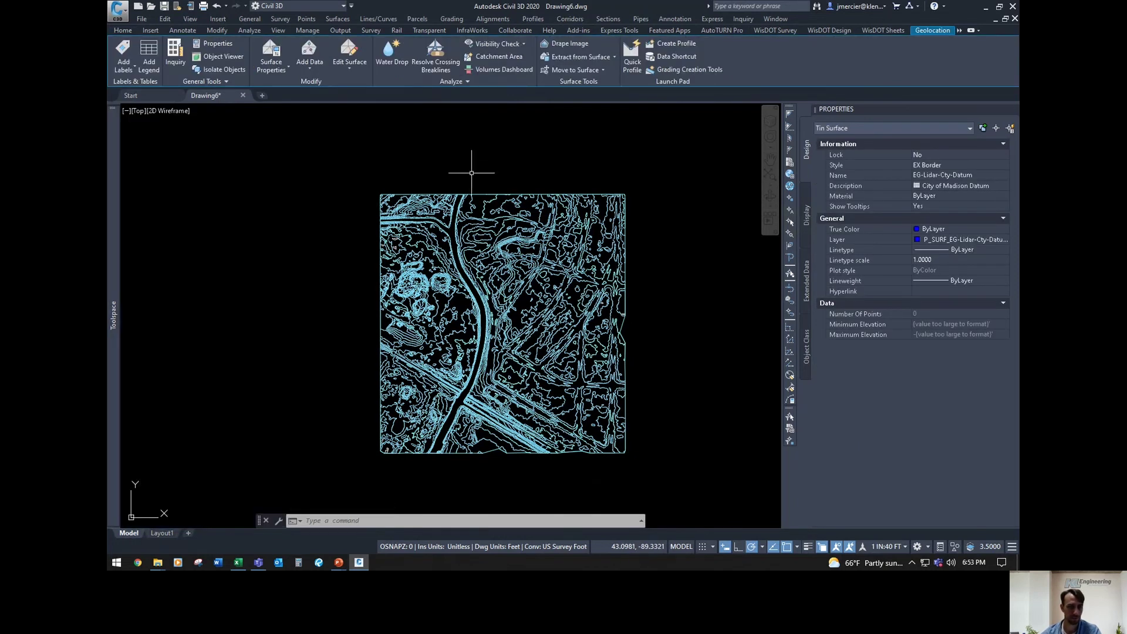
{"action": "left_click", "coordinate": [346, 58]}
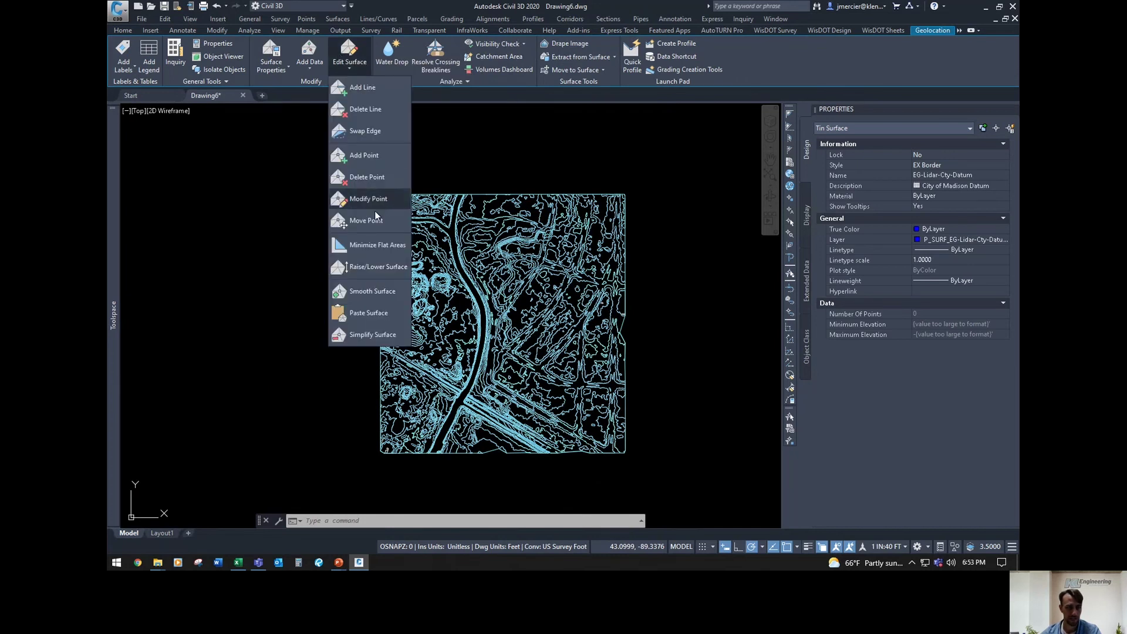
{"action": "left_click", "coordinate": [370, 313]}
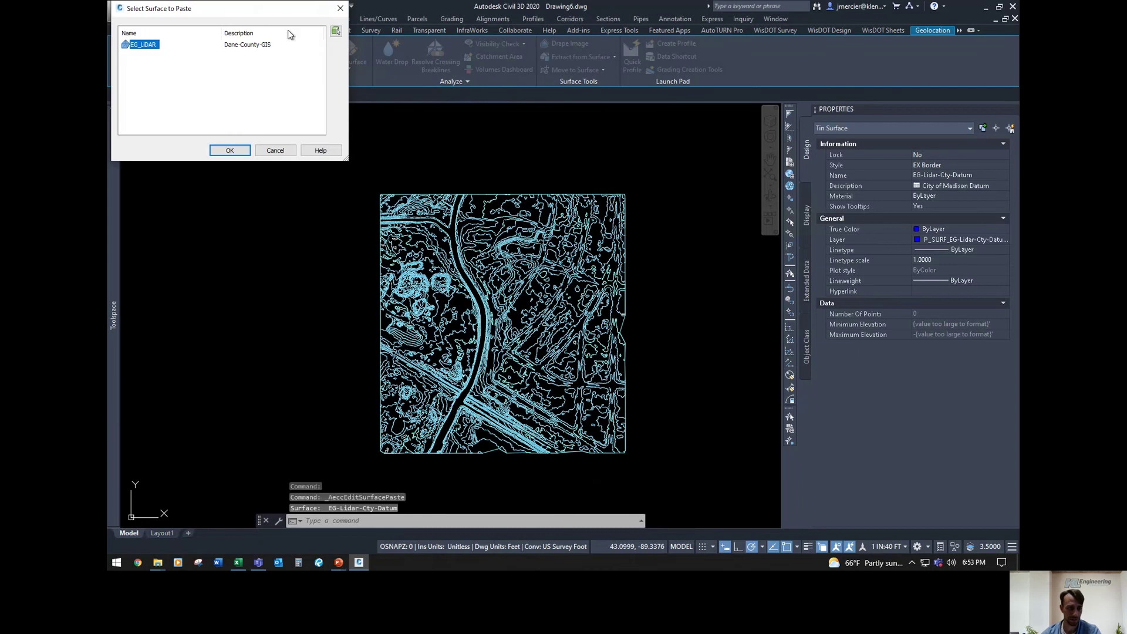
{"action": "left_click", "coordinate": [230, 150]}
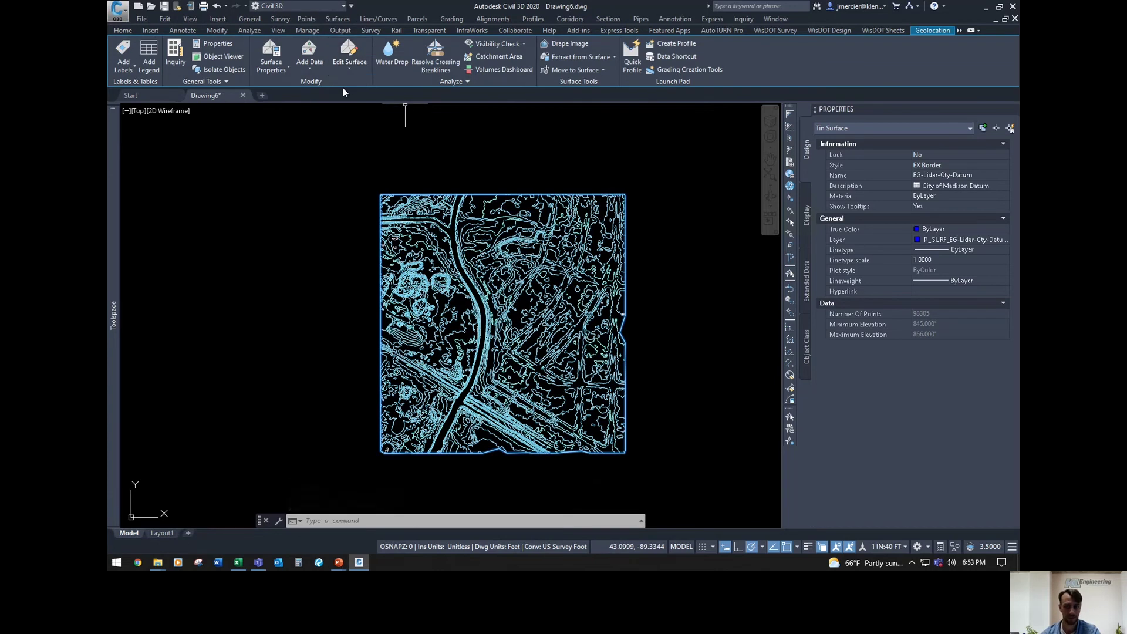
Step: Lower the EG-Lidar-Cty-Datum surface by adding -750 to all its elevations
{"action": "left_click", "coordinate": [347, 62]}
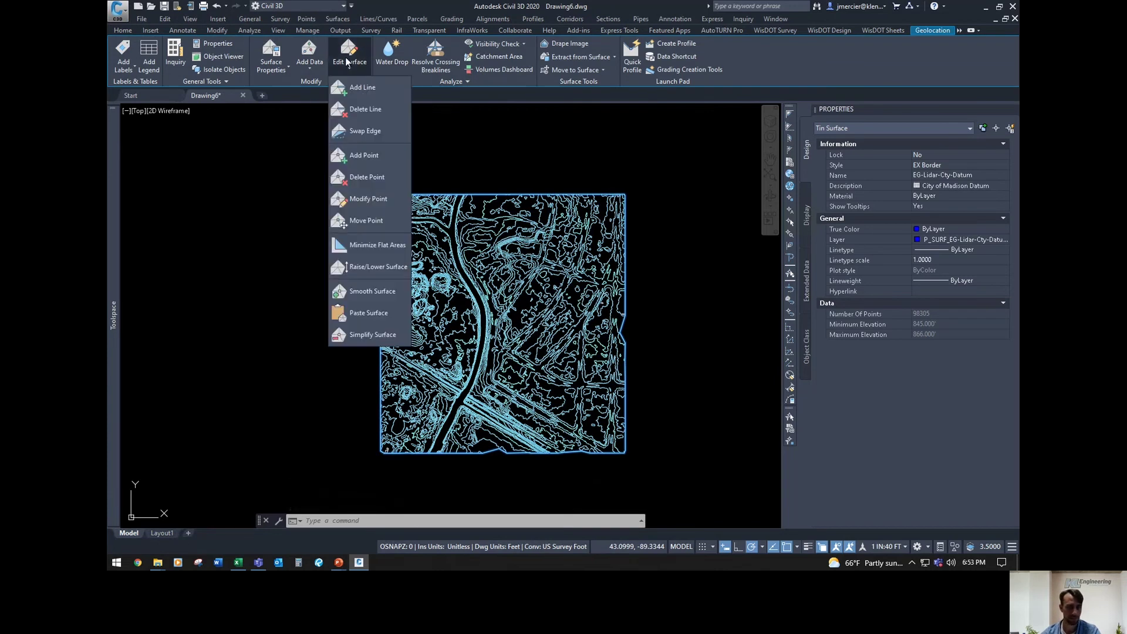
{"action": "left_click", "coordinate": [360, 269]}
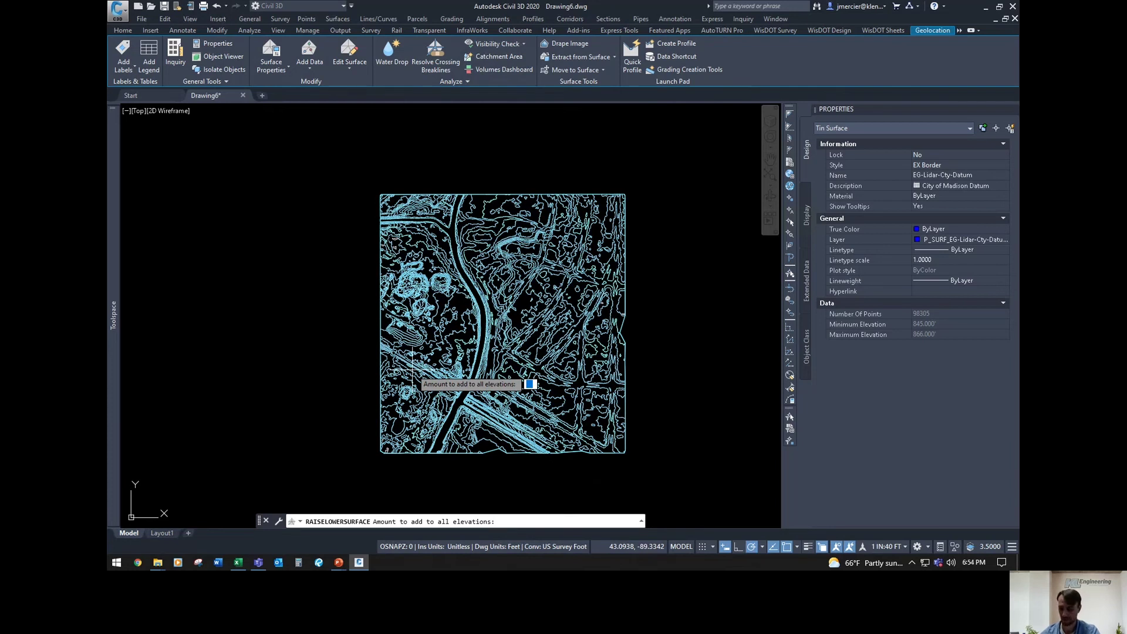
{"action": "type", "text": "-"}
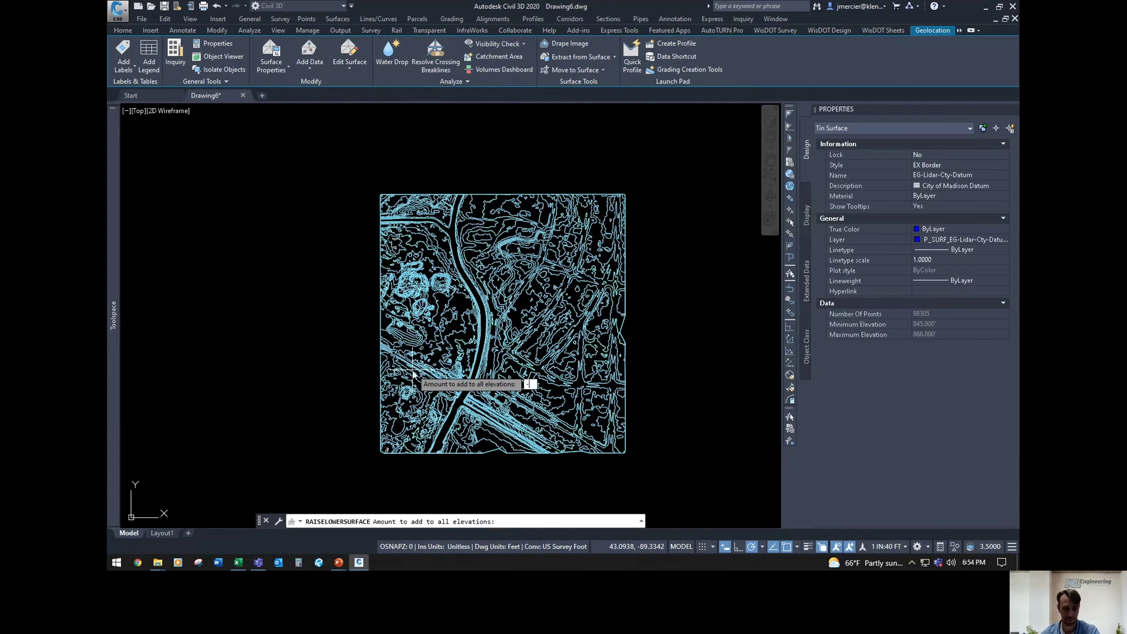
{"action": "type", "text": "750"}
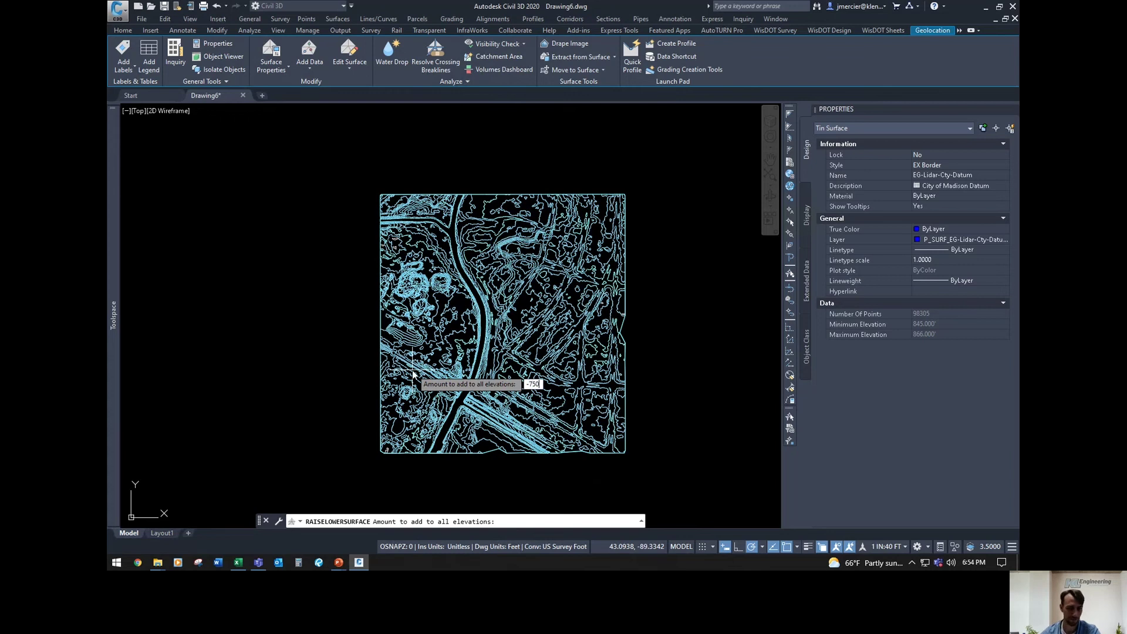
{"action": "key", "text": "Return"}
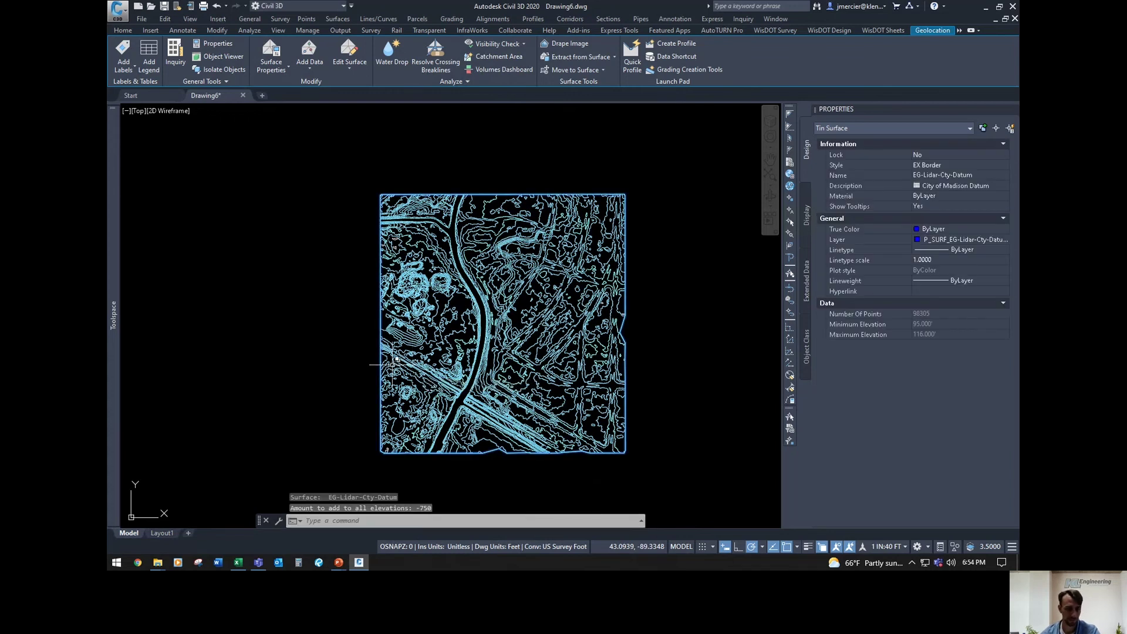
{"action": "key", "text": "Escape"}
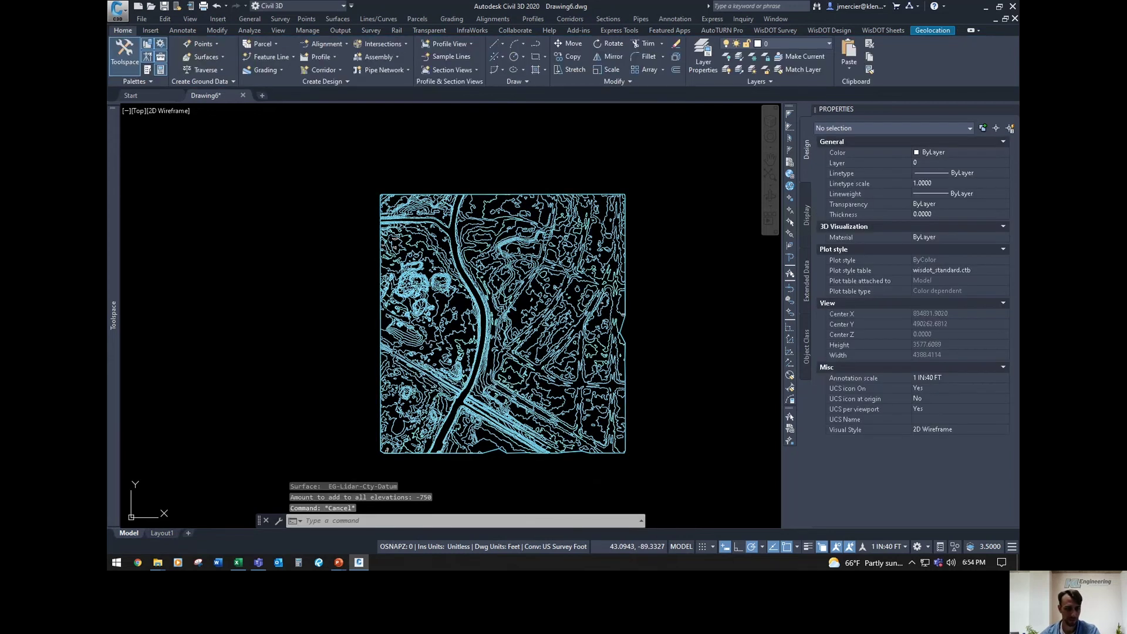
Step: Hide the EG_LiDAR surface by changing its style to _No Display
{"action": "left_click", "coordinate": [442, 344]}
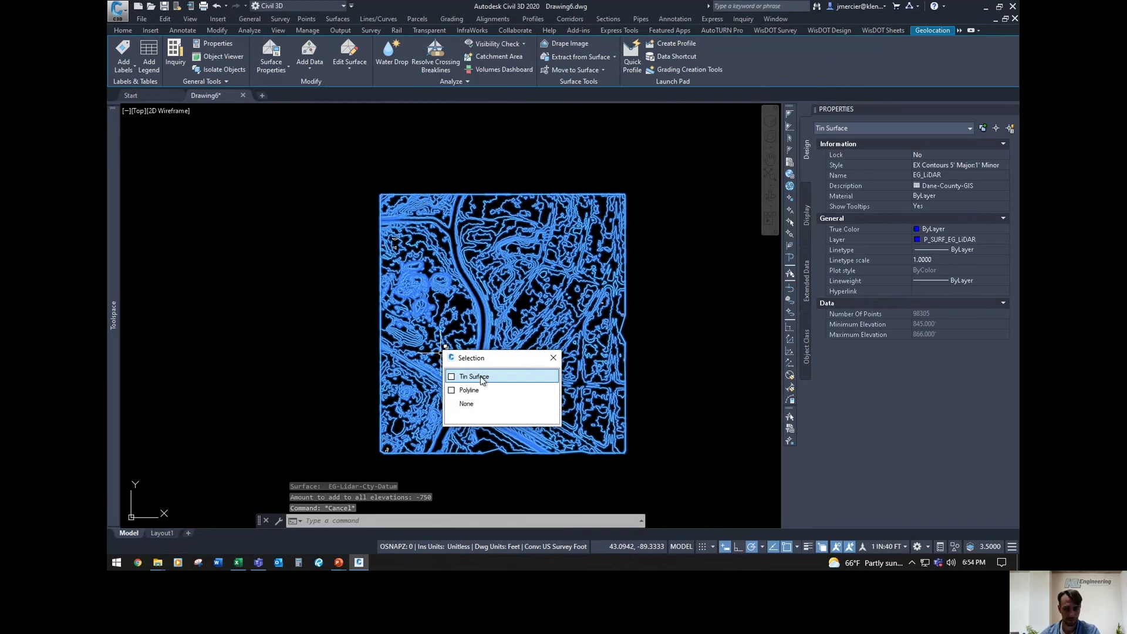
{"action": "left_click", "coordinate": [480, 378]}
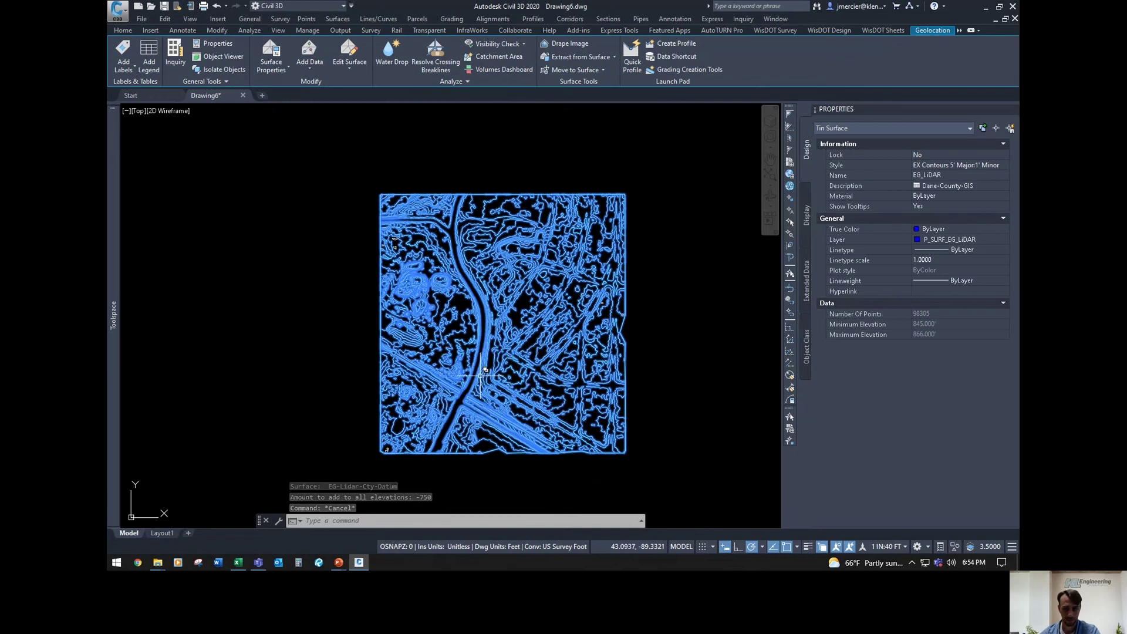
{"action": "left_click", "coordinate": [942, 165]}
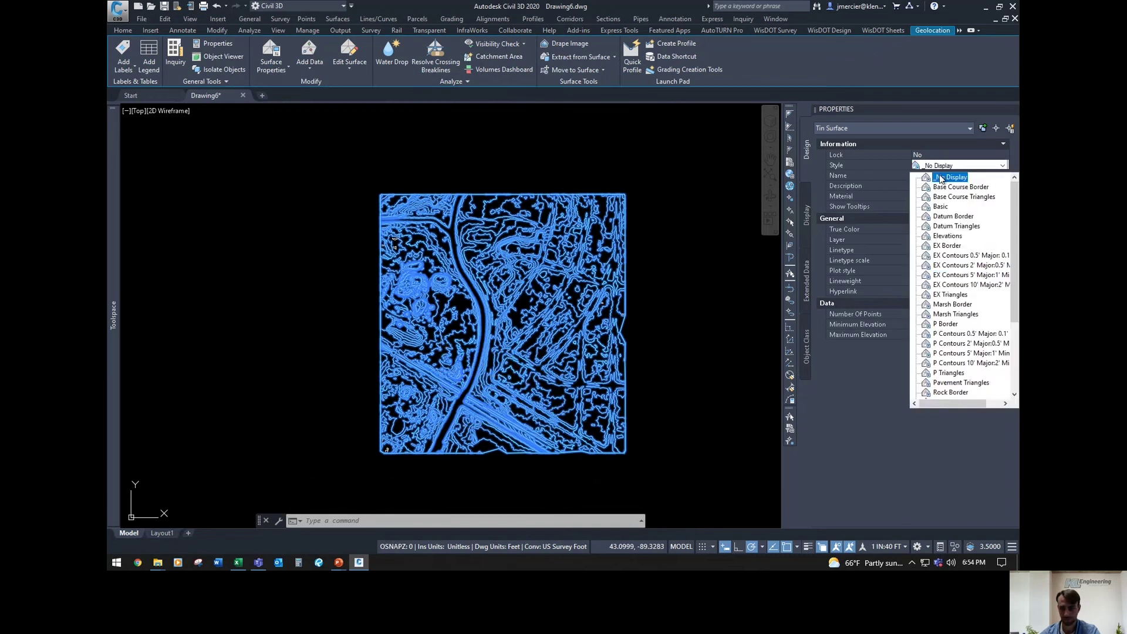
{"action": "key", "text": "Escape"}
{"action": "key", "text": "Escape"}
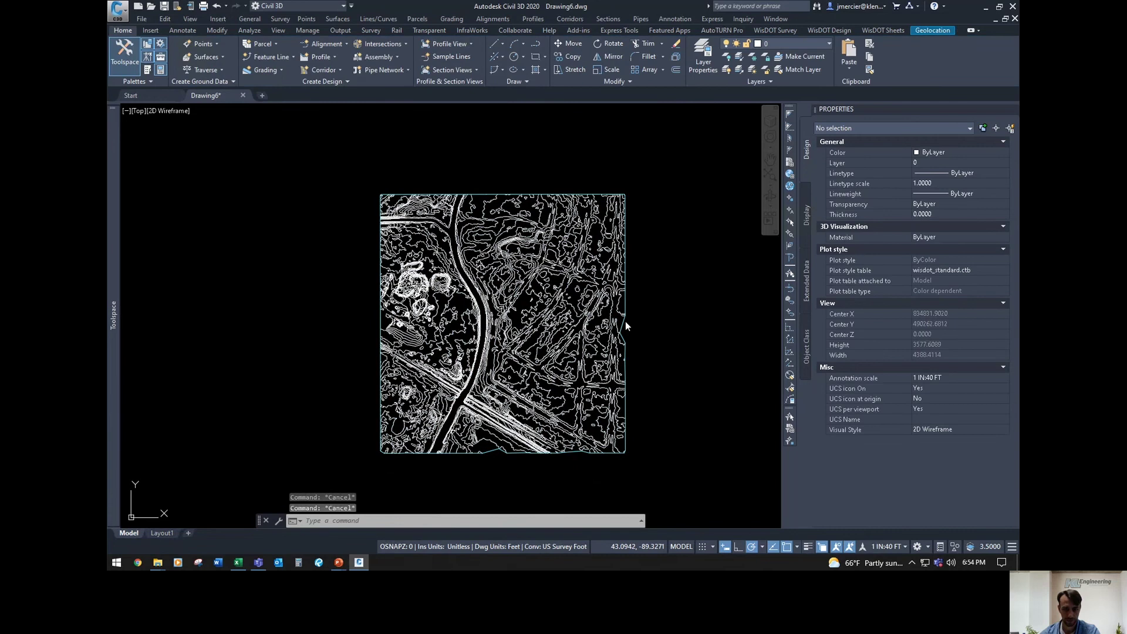
{"action": "left_click", "coordinate": [626, 323]}
{"action": "key", "text": "Escape"}
{"action": "left_click", "coordinate": [622, 326]}
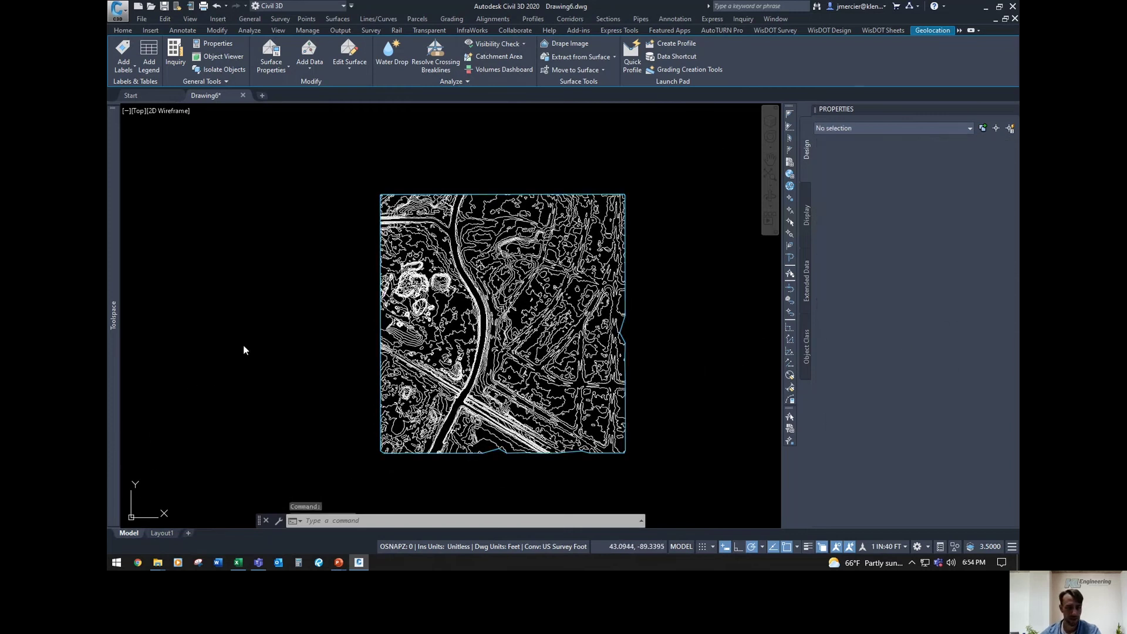
{"action": "key", "text": "Escape"}
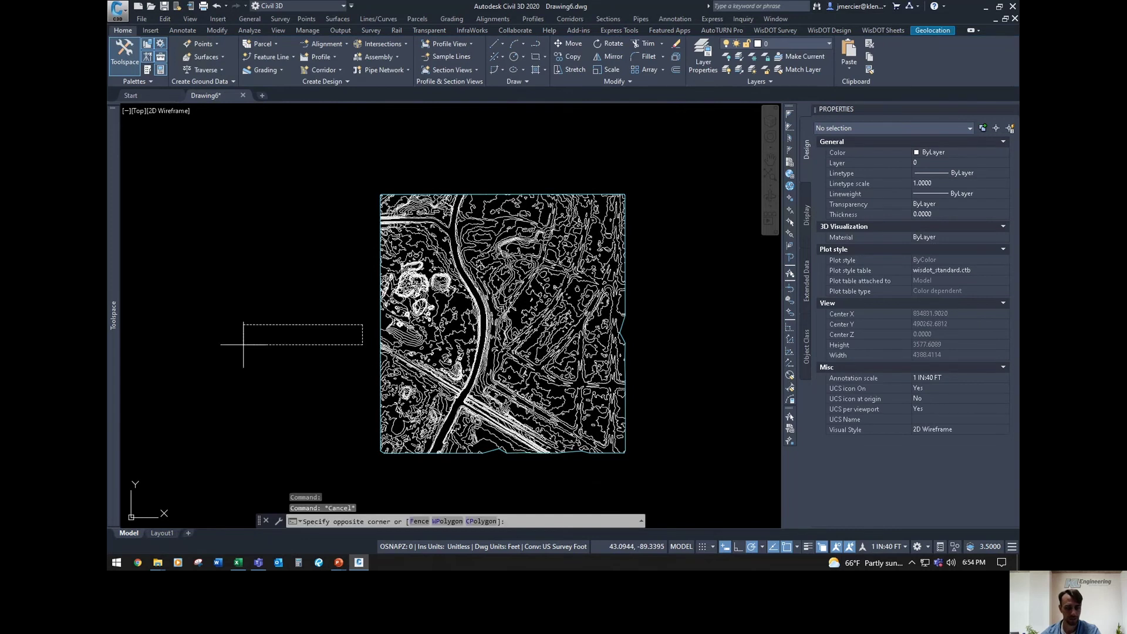
{"action": "left_click", "coordinate": [362, 307]}
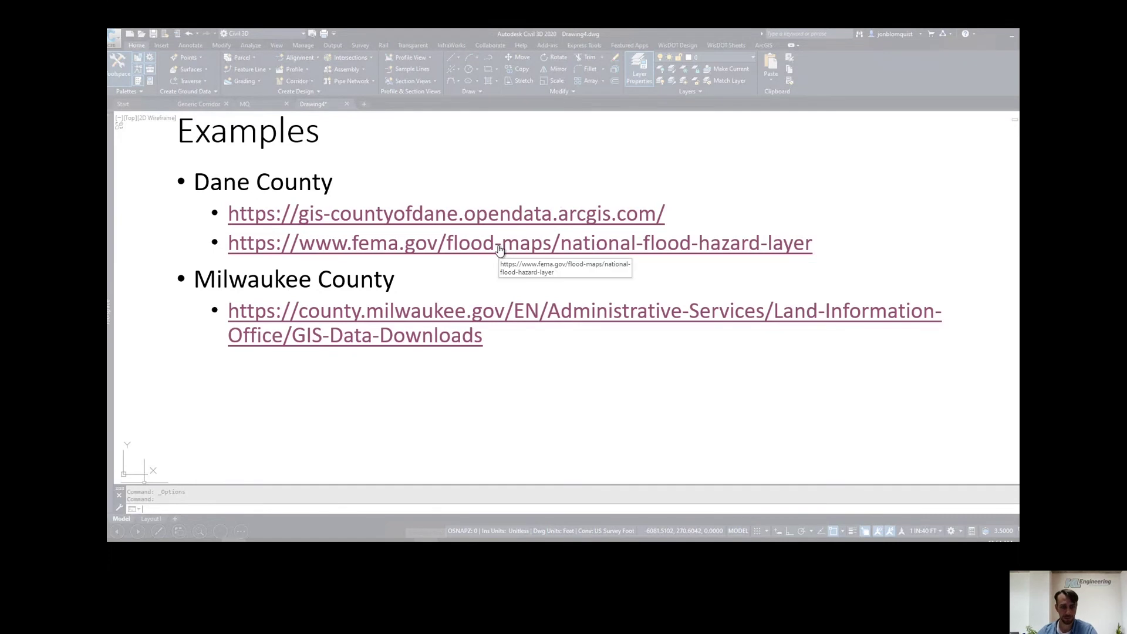
Step: Switch to FEMA's National Flood Hazard Layer web page from the Dane County example link and launch the NFHL Viewer
{"action": "left_click", "coordinate": [499, 248]}
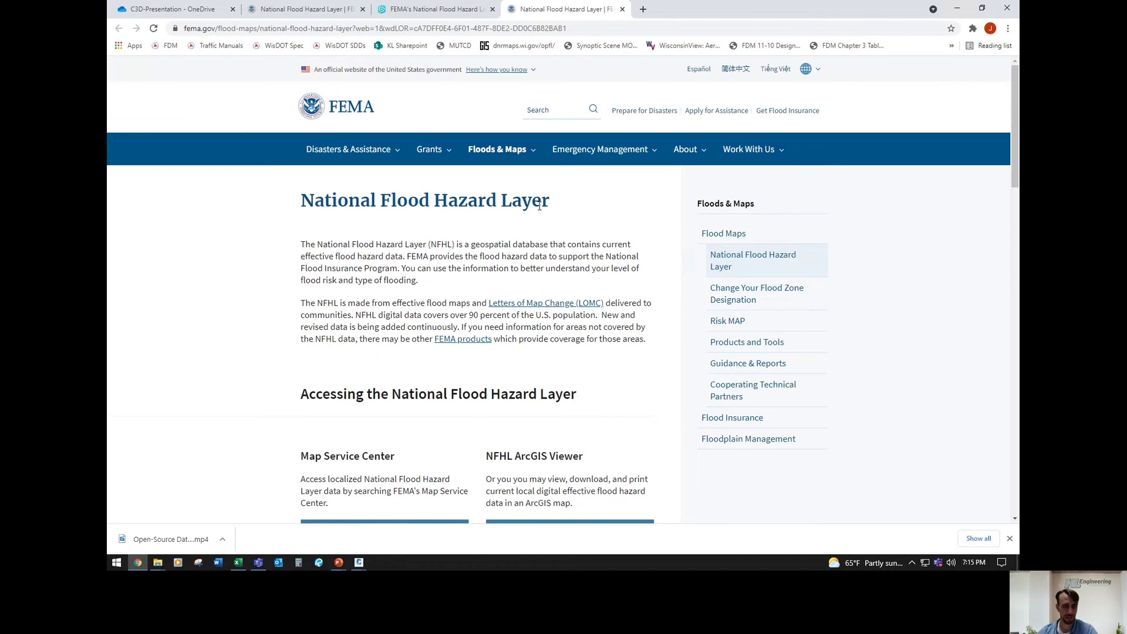
{"action": "scroll", "coordinate": [534, 208], "scroll_direction": "down", "scroll_amount": 1}
{"action": "scroll", "coordinate": [544, 362], "scroll_direction": "down", "scroll_amount": 1}
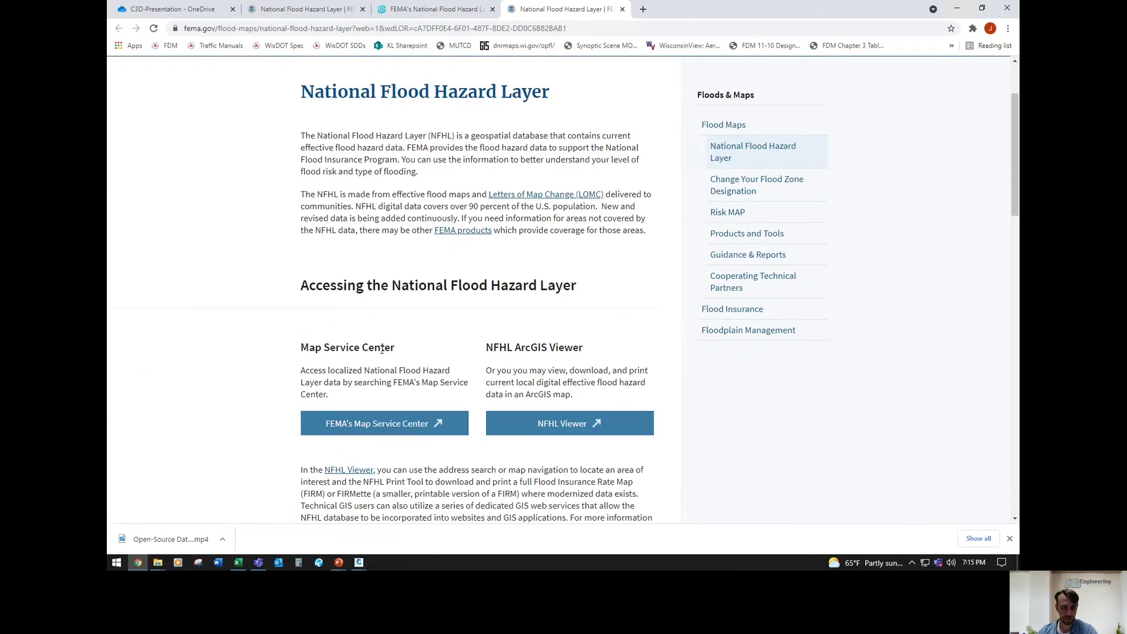
{"action": "left_click", "coordinate": [563, 424]}
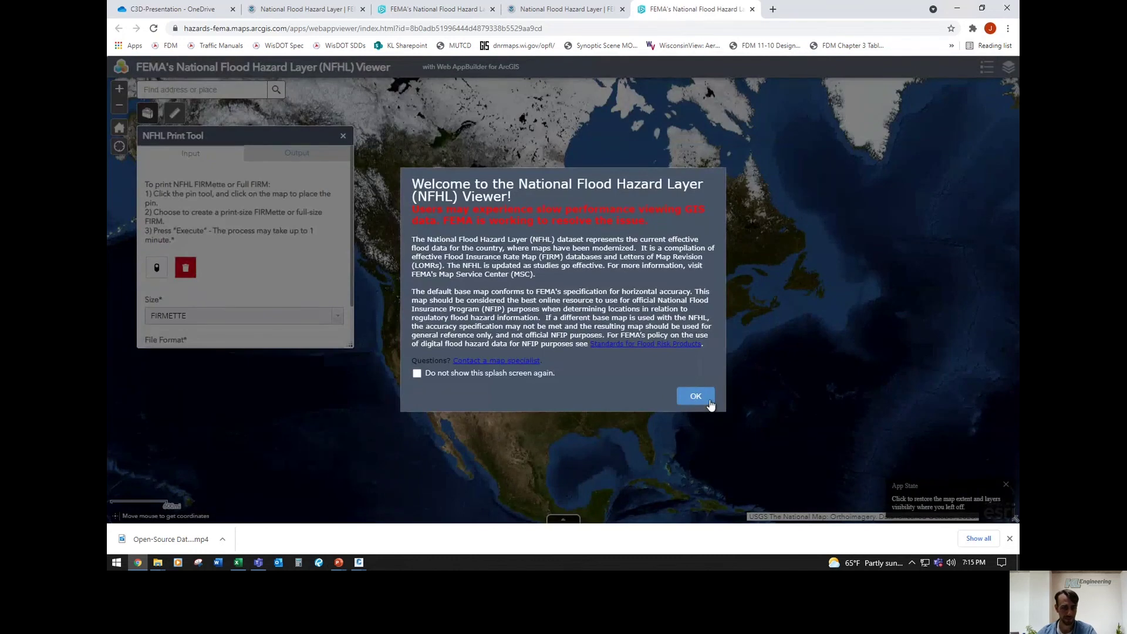
Step: Dismiss the viewer's welcome notice, select FIRM panel 55025C0427H in the City of Madison, and try its county GIS data download
{"action": "left_click", "coordinate": [698, 398]}
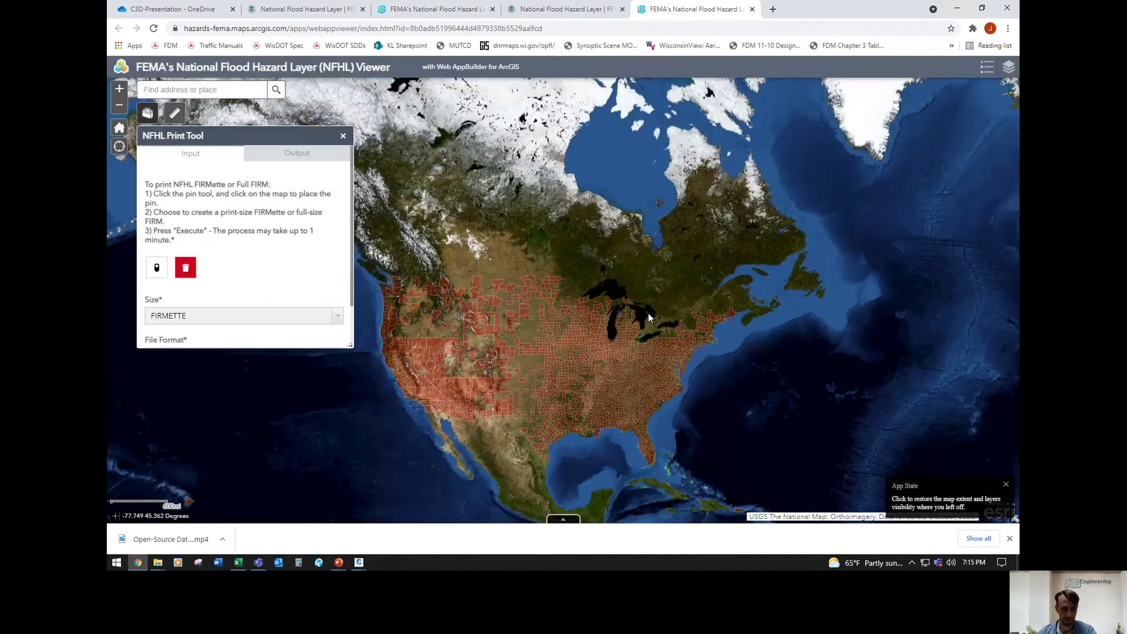
{"action": "scroll", "coordinate": [600, 338], "scroll_direction": "up", "scroll_amount": 4}
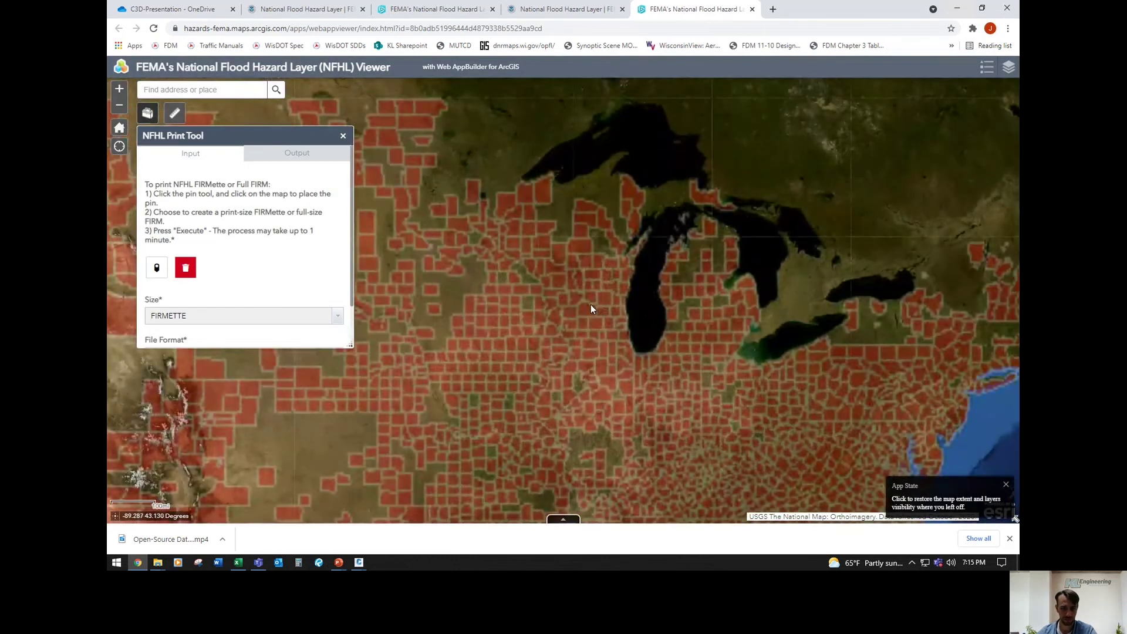
{"action": "scroll", "coordinate": [587, 309], "scroll_direction": "up", "scroll_amount": 3}
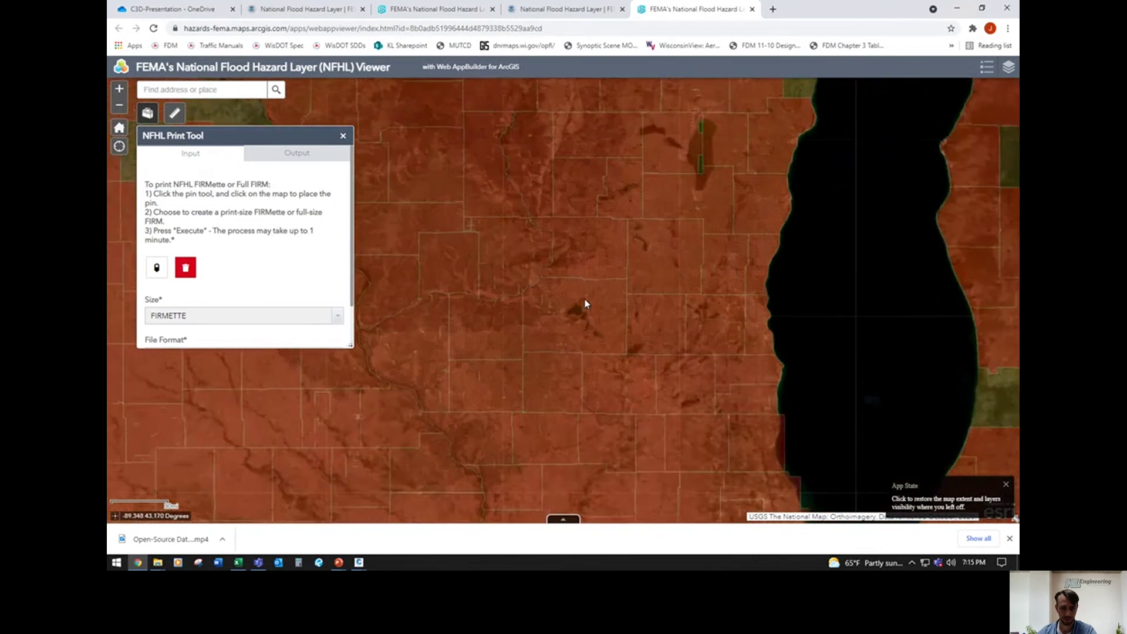
{"action": "scroll", "coordinate": [587, 317], "scroll_direction": "up", "scroll_amount": 3}
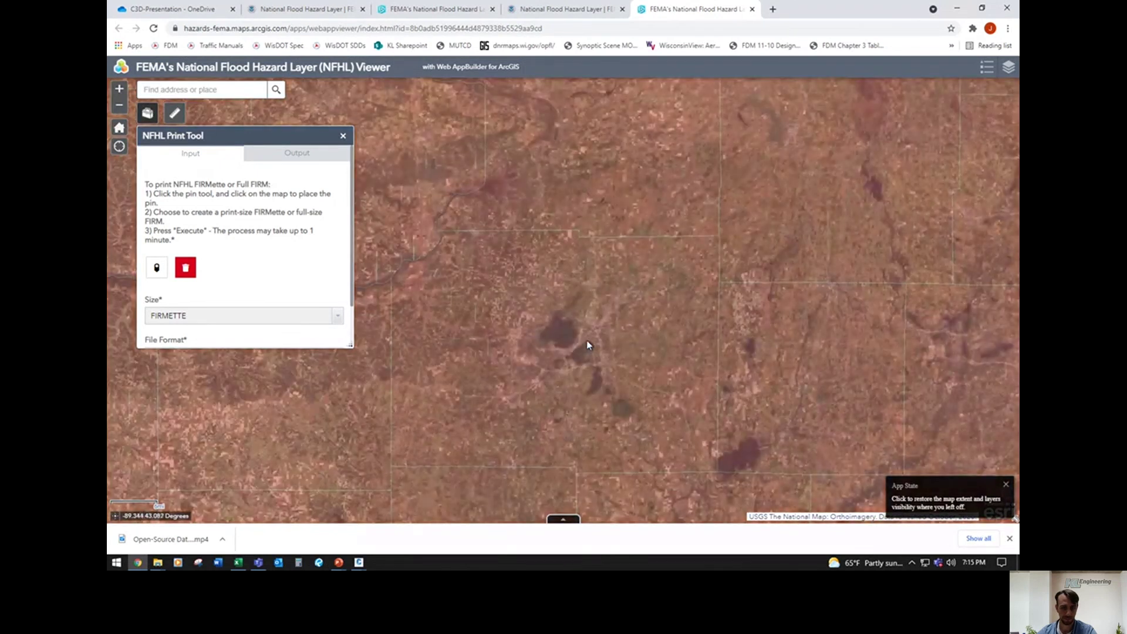
{"action": "scroll", "coordinate": [614, 329], "scroll_direction": "up", "scroll_amount": 2}
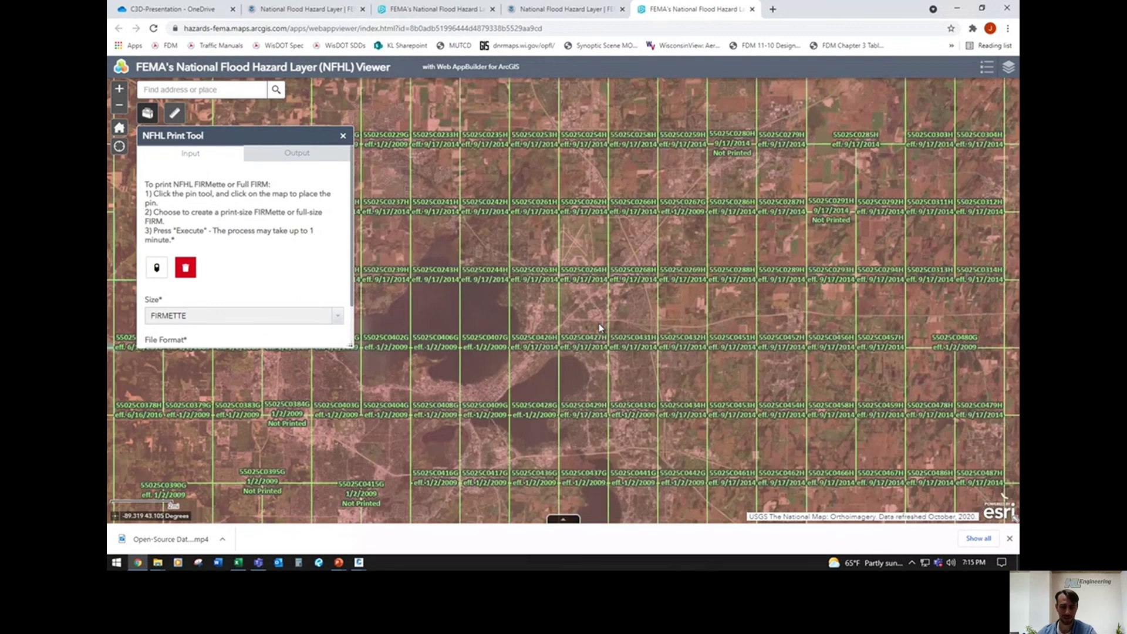
{"action": "scroll", "coordinate": [574, 367], "scroll_direction": "up", "scroll_amount": 1}
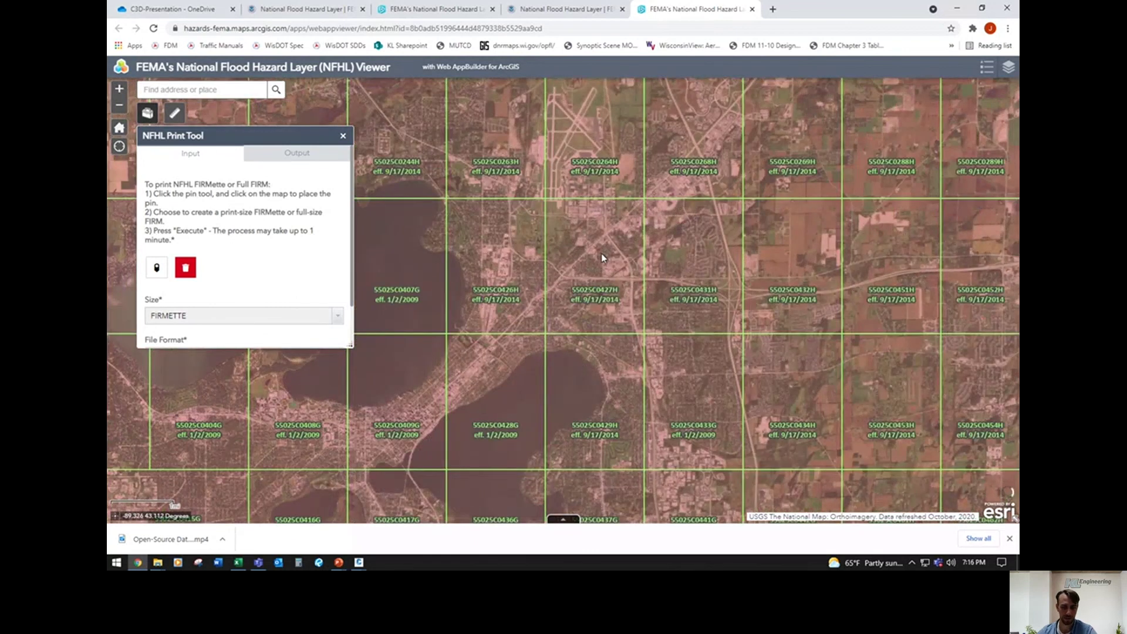
{"action": "left_click", "coordinate": [601, 256]}
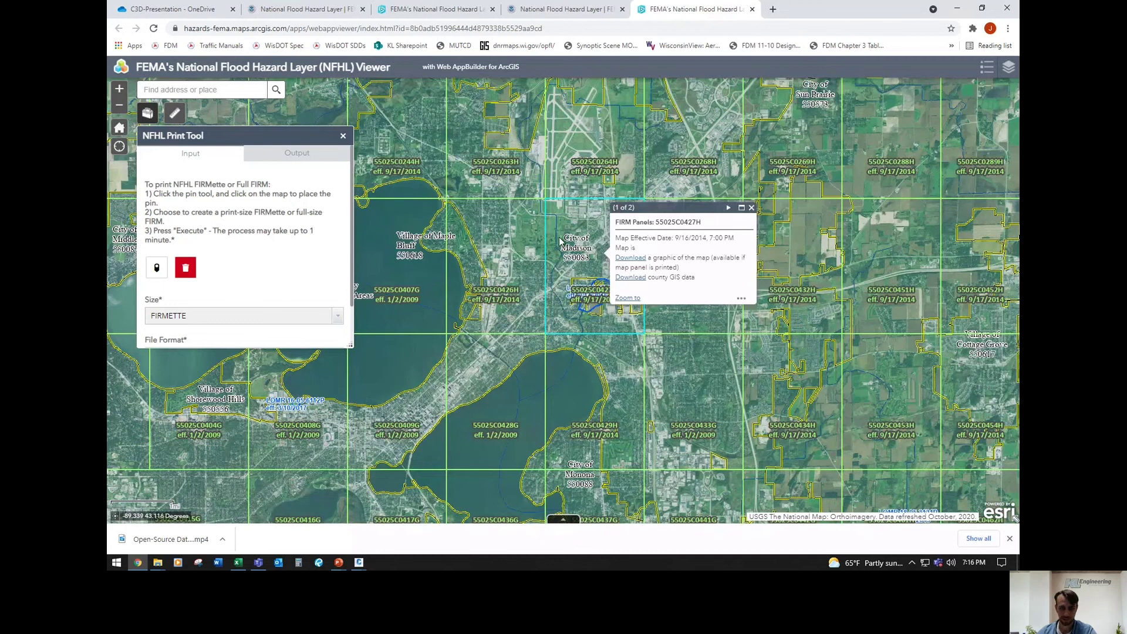
{"action": "left_click", "coordinate": [631, 277]}
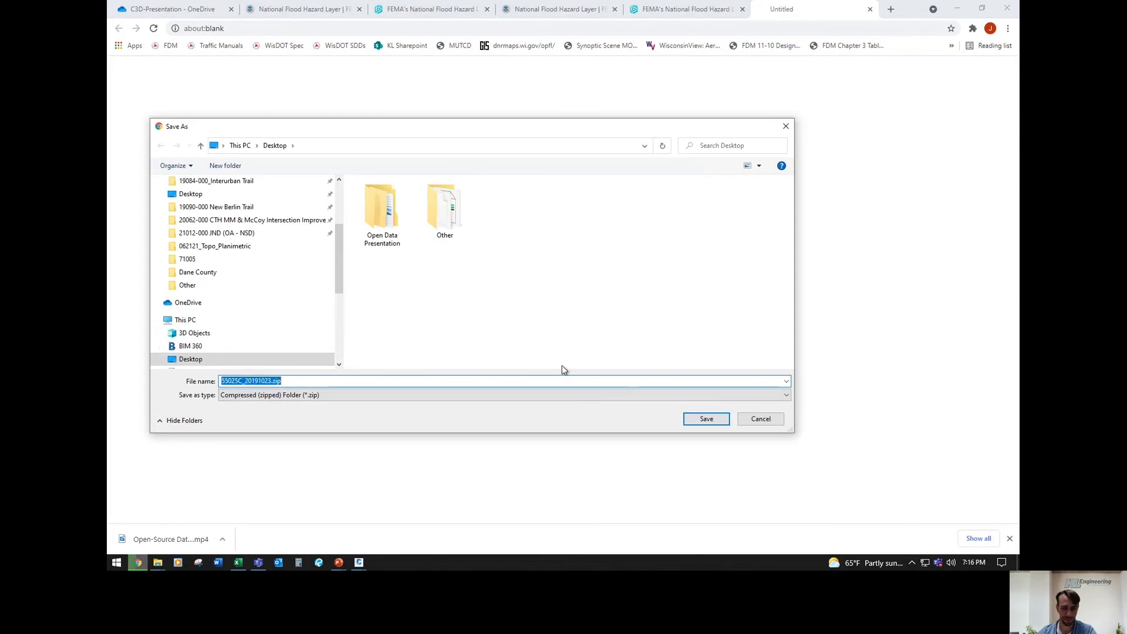
{"action": "left_click", "coordinate": [762, 420]}
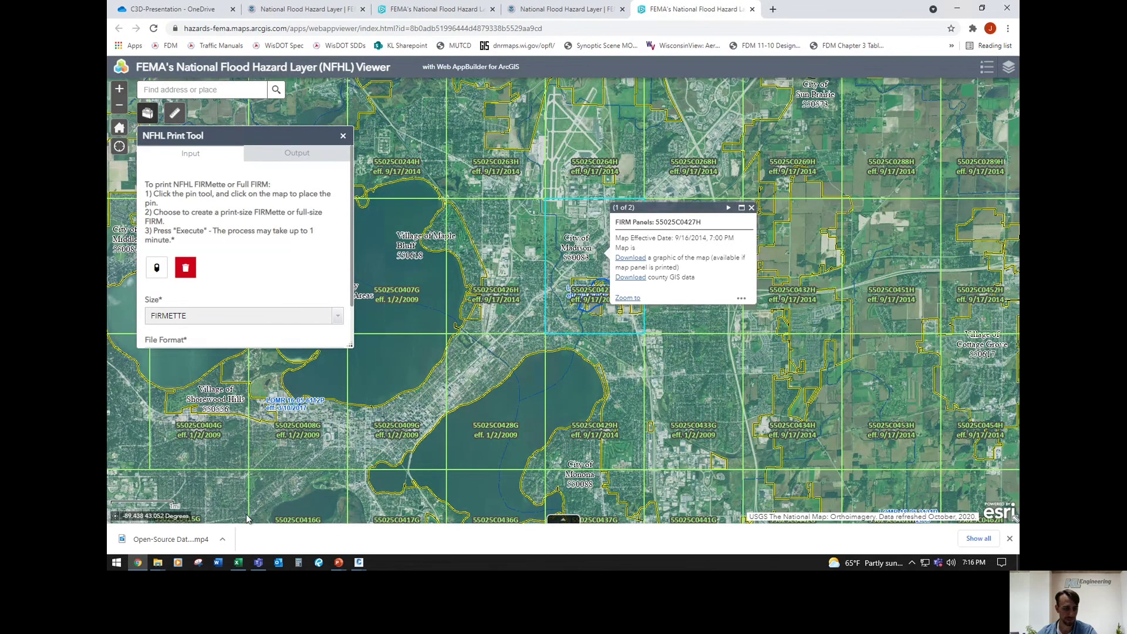
Step: Switch to Drawing7.dwg in Civil 3D and look over the extents of its aerial image
{"action": "left_click", "coordinate": [360, 563]}
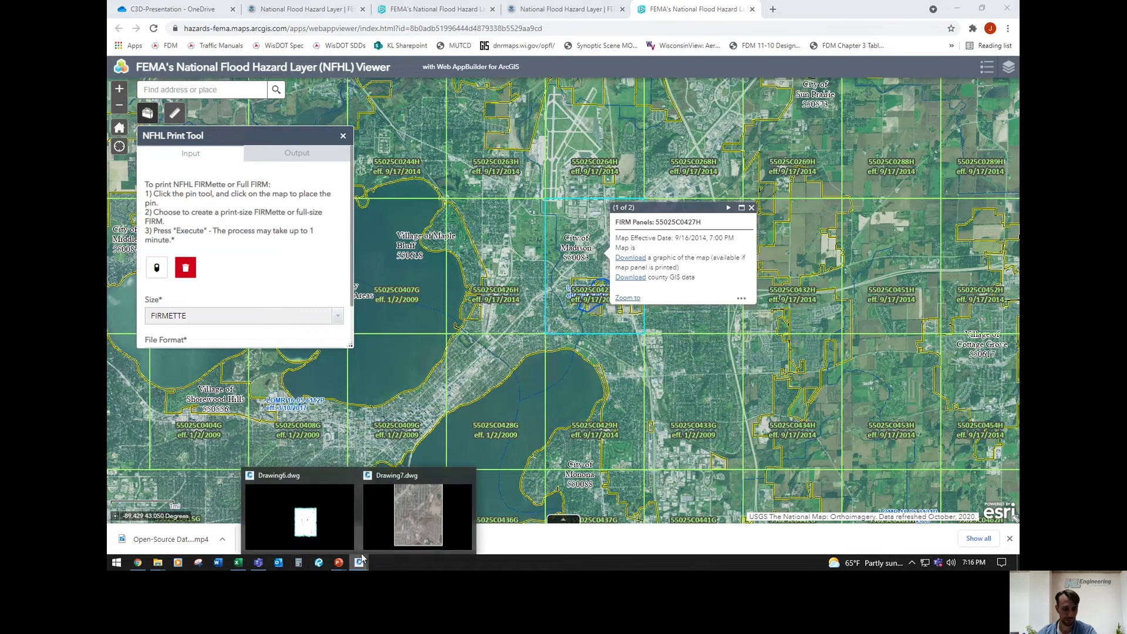
{"action": "left_click", "coordinate": [378, 519]}
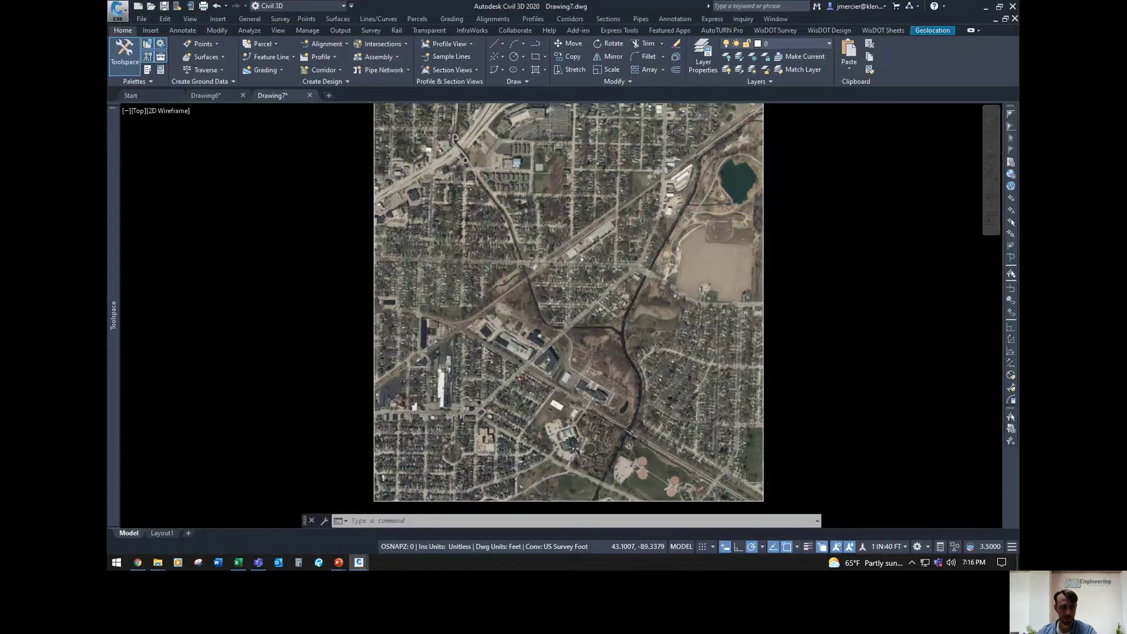
{"action": "scroll", "coordinate": [536, 310], "scroll_direction": "down", "scroll_amount": 3}
{"action": "scroll", "coordinate": [536, 309], "scroll_direction": "up", "scroll_amount": 1}
{"action": "scroll", "coordinate": [547, 313], "scroll_direction": "up", "scroll_amount": 2}
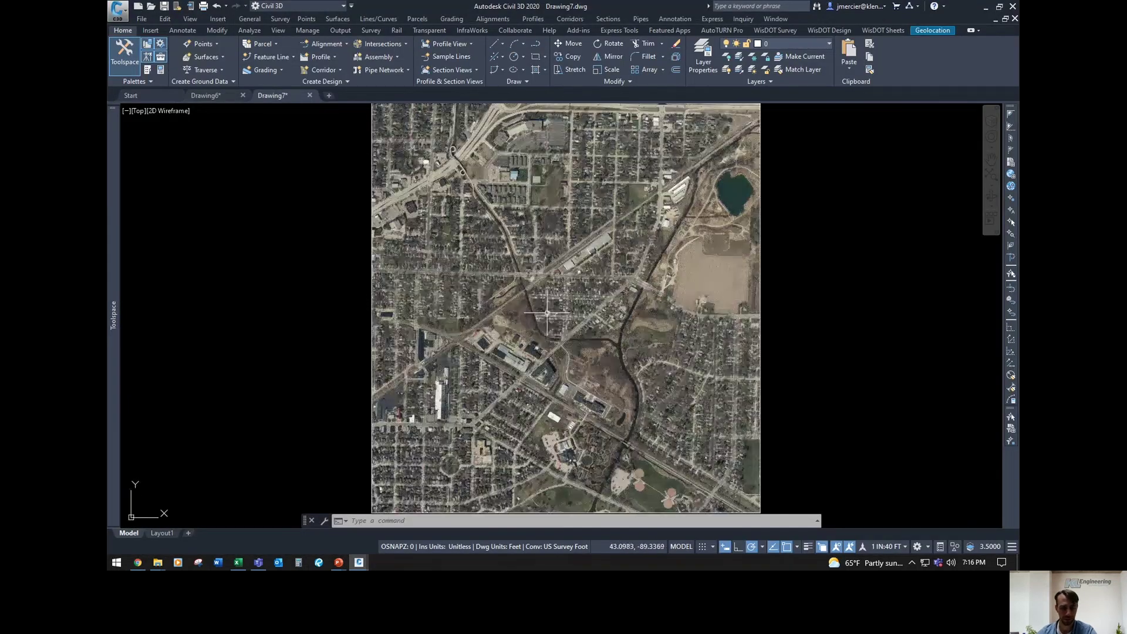
{"action": "scroll", "coordinate": [547, 313], "scroll_direction": "down", "scroll_amount": 2}
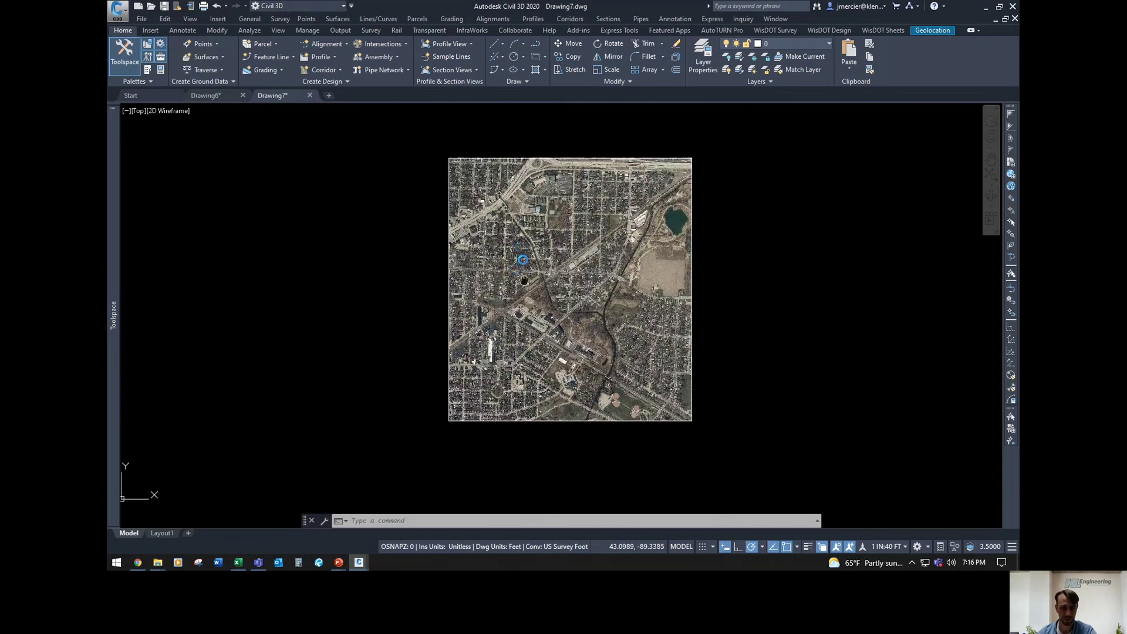
{"action": "scroll", "coordinate": [574, 277], "scroll_direction": "up", "scroll_amount": 2}
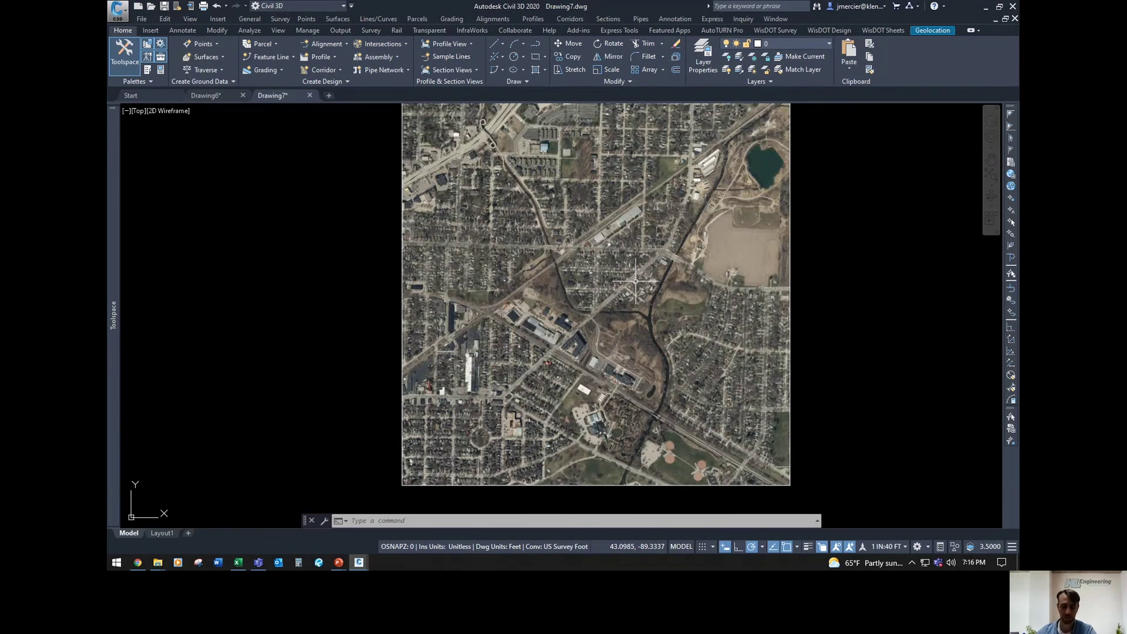
Step: Import the S_FLD_HAZ_LN.shp flood hazard lines from the 55025C_20191023 folder into the drawing with MAPIMPORT
{"action": "type", "text": "ma"}
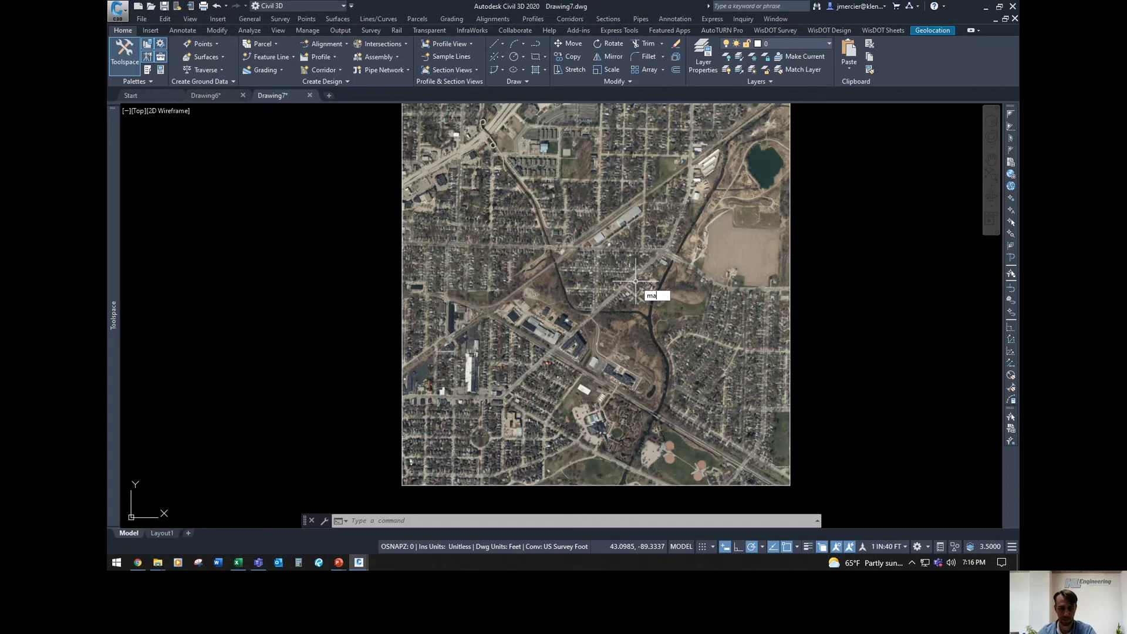
{"action": "type", "text": "pi"}
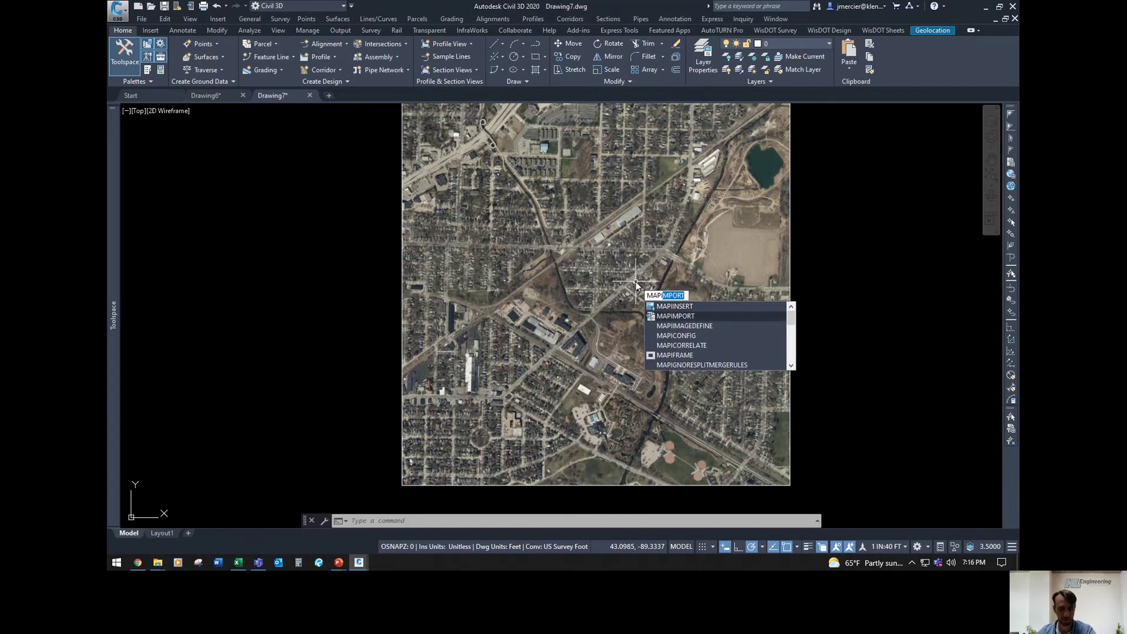
{"action": "key", "text": "Return"}
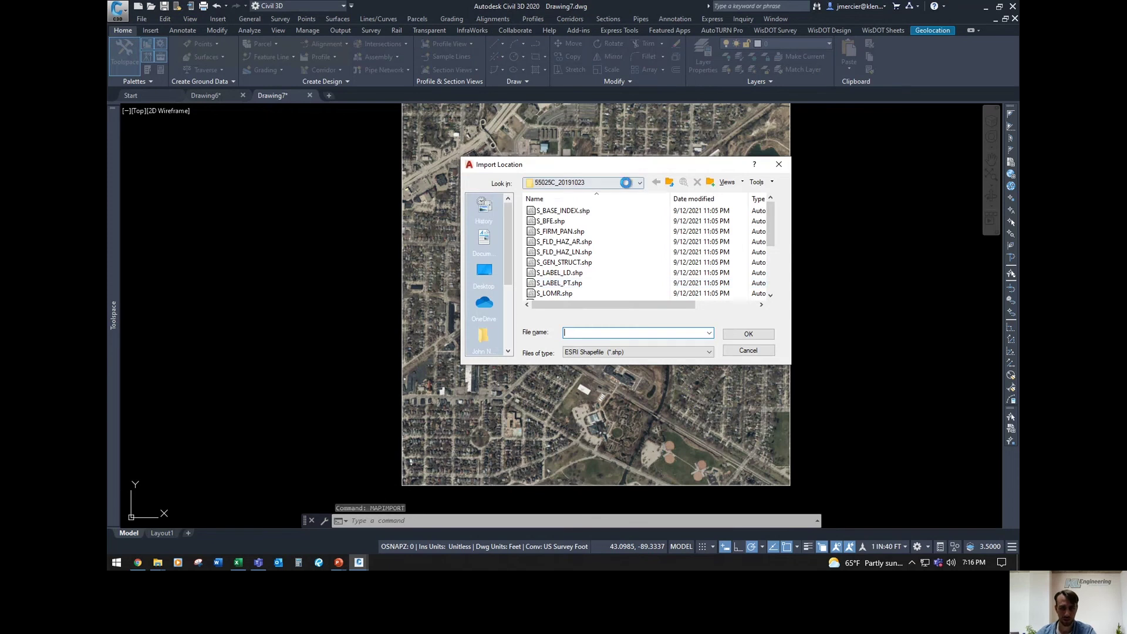
{"action": "left_click", "coordinate": [626, 182]}
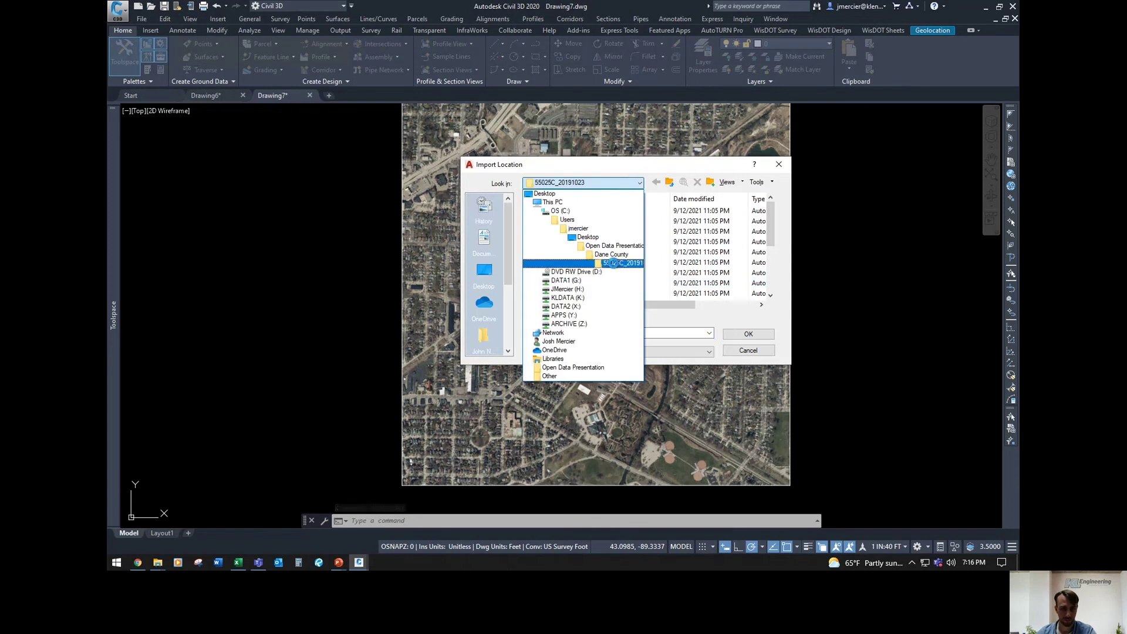
{"action": "left_click", "coordinate": [613, 263]}
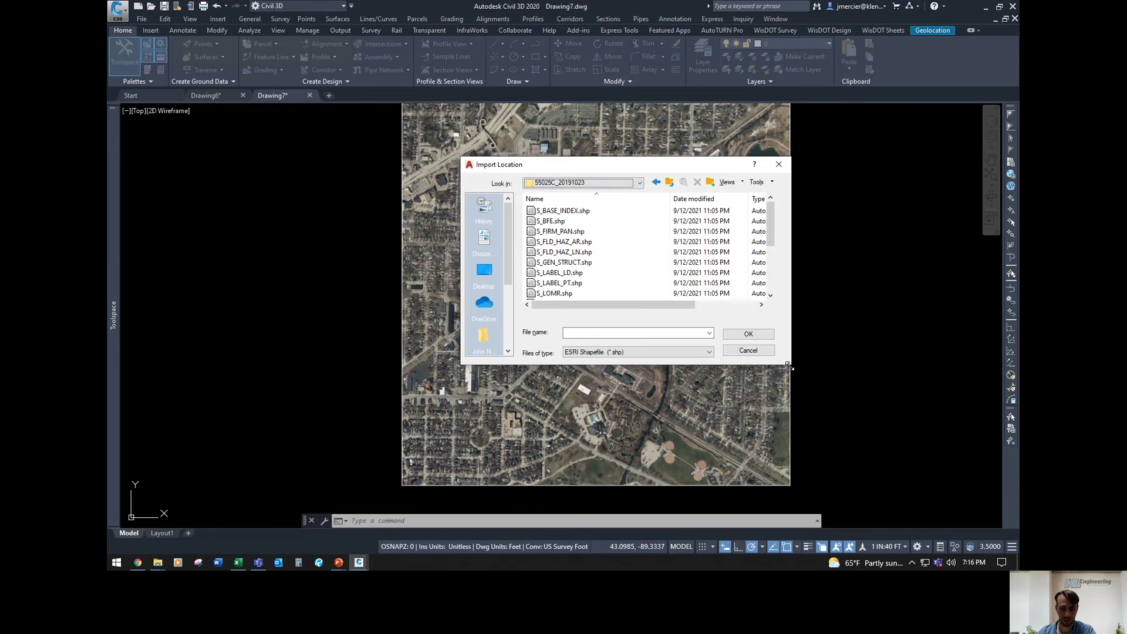
{"action": "left_click_drag", "start_coordinate": [789, 365], "coordinate": [954, 501]}
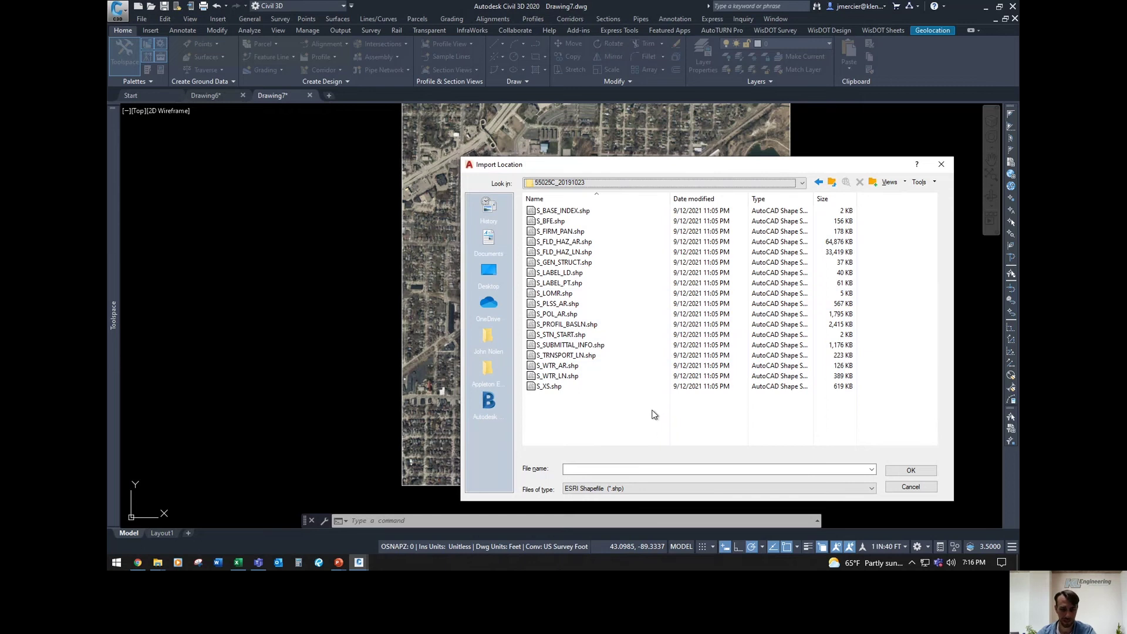
{"action": "left_click", "coordinate": [575, 253]}
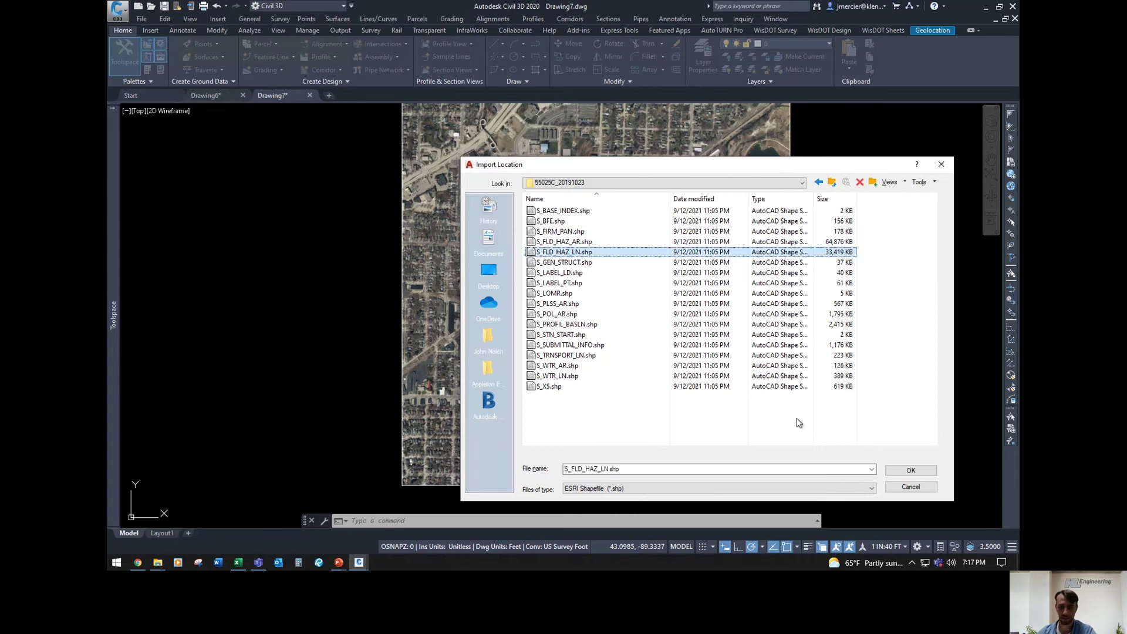
{"action": "left_click", "coordinate": [912, 470]}
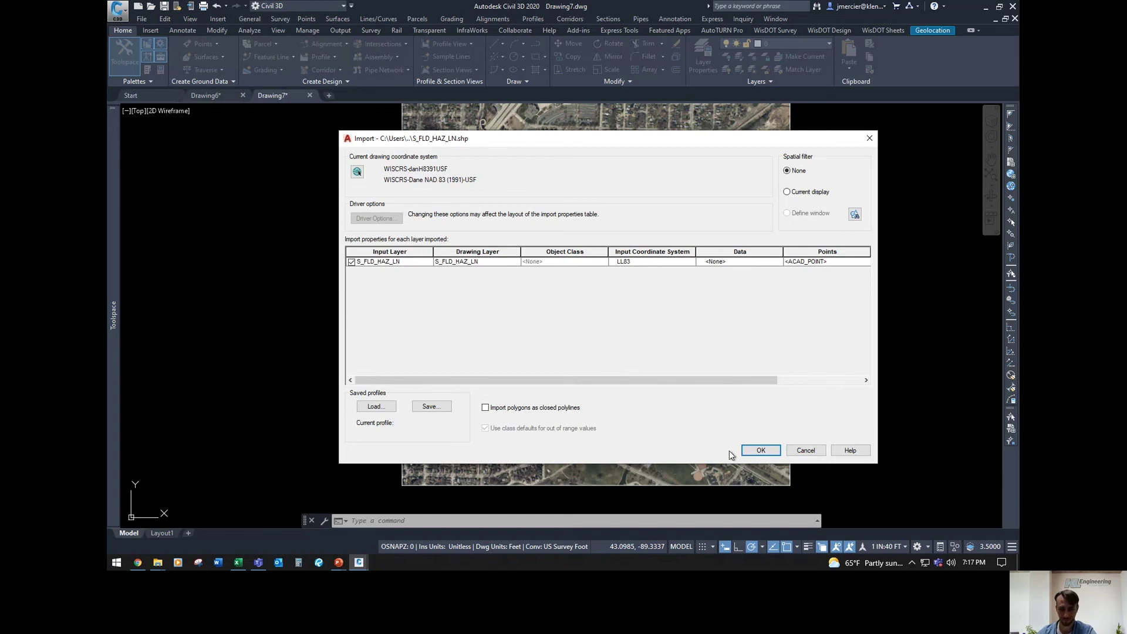
{"action": "left_click", "coordinate": [763, 442]}
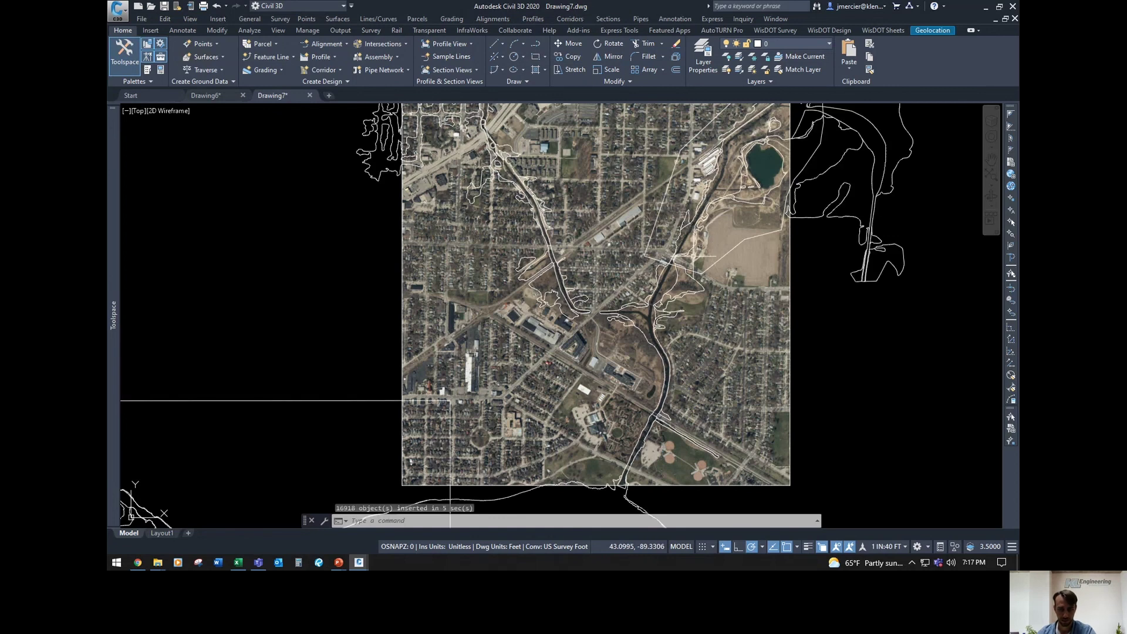
Step: Compare the imported flood hazard lines around the river junction with the flood zones in FEMA's NFHL Viewer
{"action": "scroll", "coordinate": [651, 317], "scroll_direction": "down", "scroll_amount": 3}
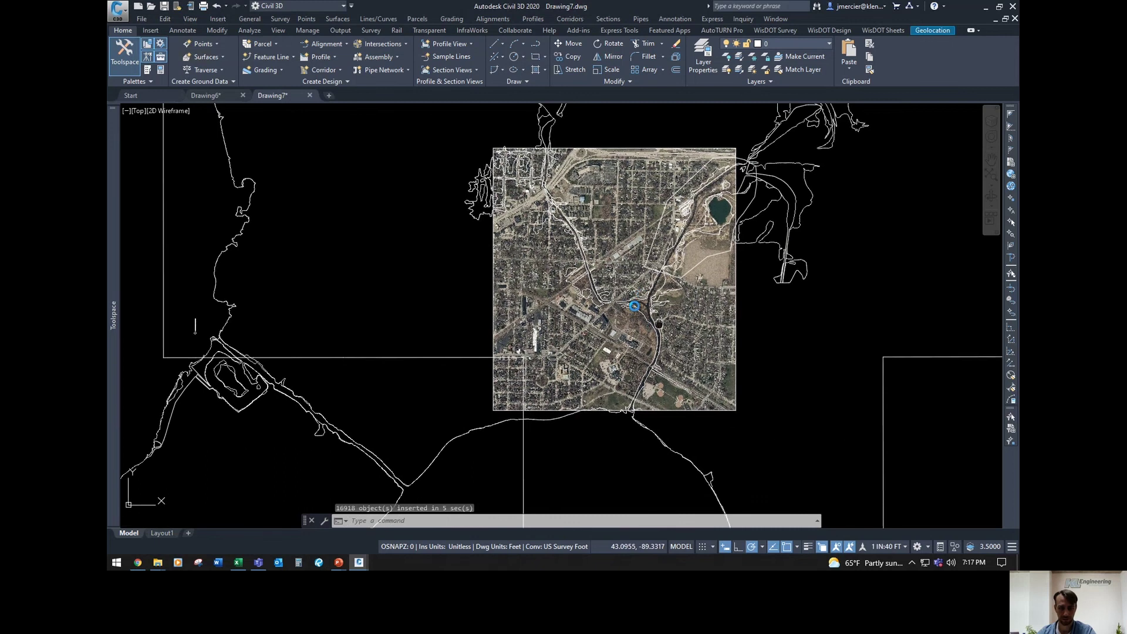
{"action": "middle_click_drag", "start_coordinate": [652, 317], "coordinate": [609, 300]}
{"action": "scroll", "coordinate": [632, 277], "scroll_direction": "up", "scroll_amount": 8}
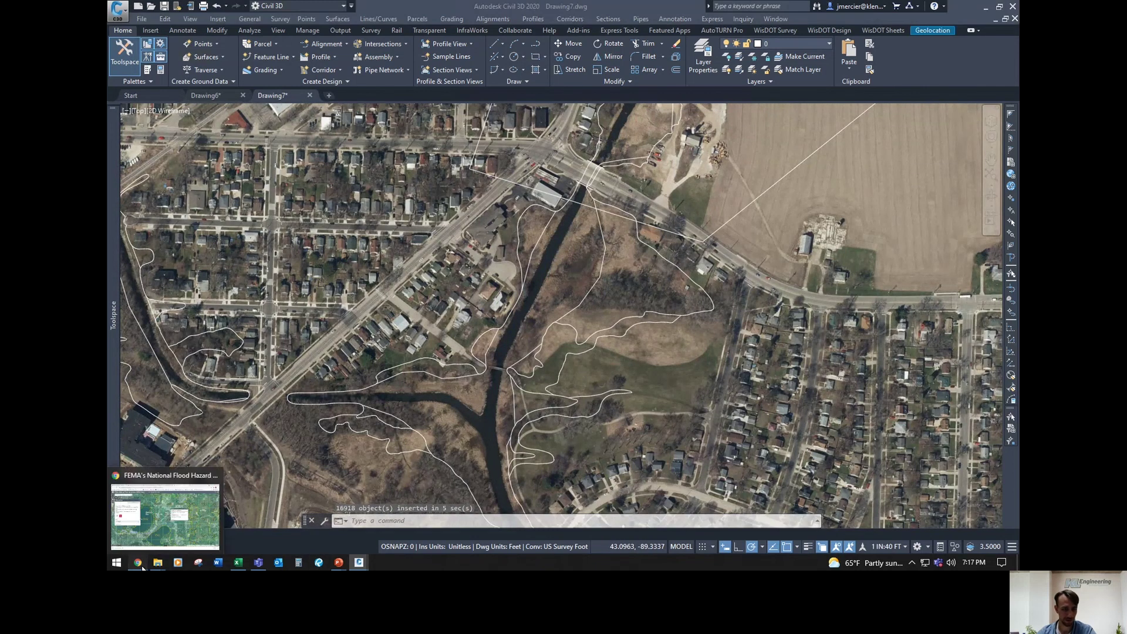
{"action": "left_click", "coordinate": [142, 568]}
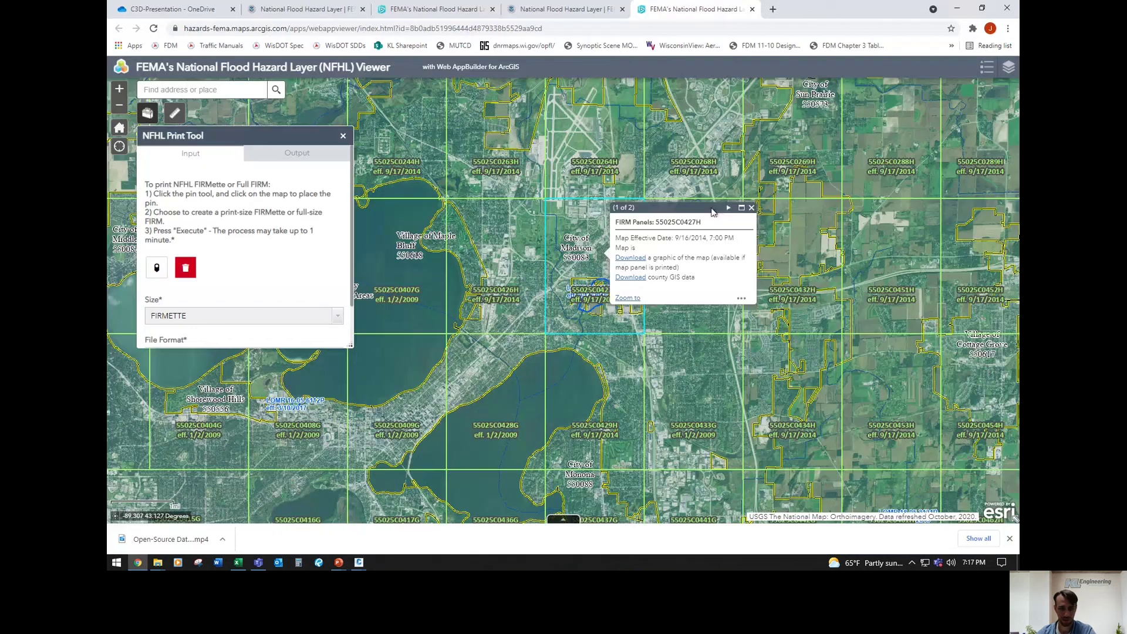
{"action": "left_click", "coordinate": [752, 208]}
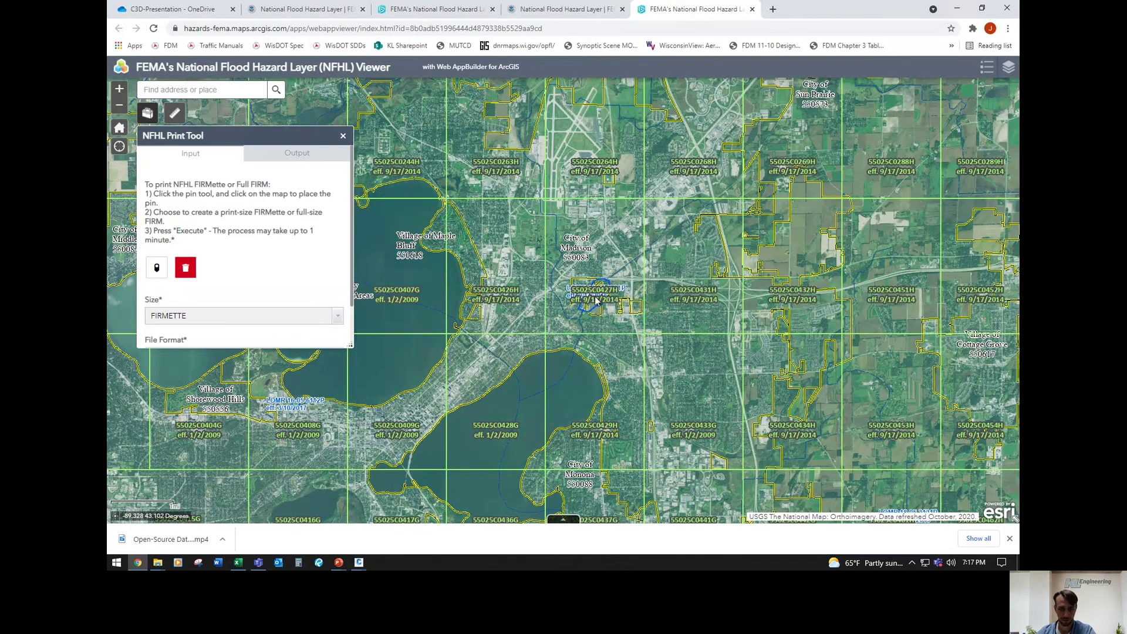
{"action": "scroll", "coordinate": [596, 300], "scroll_direction": "up", "scroll_amount": 2}
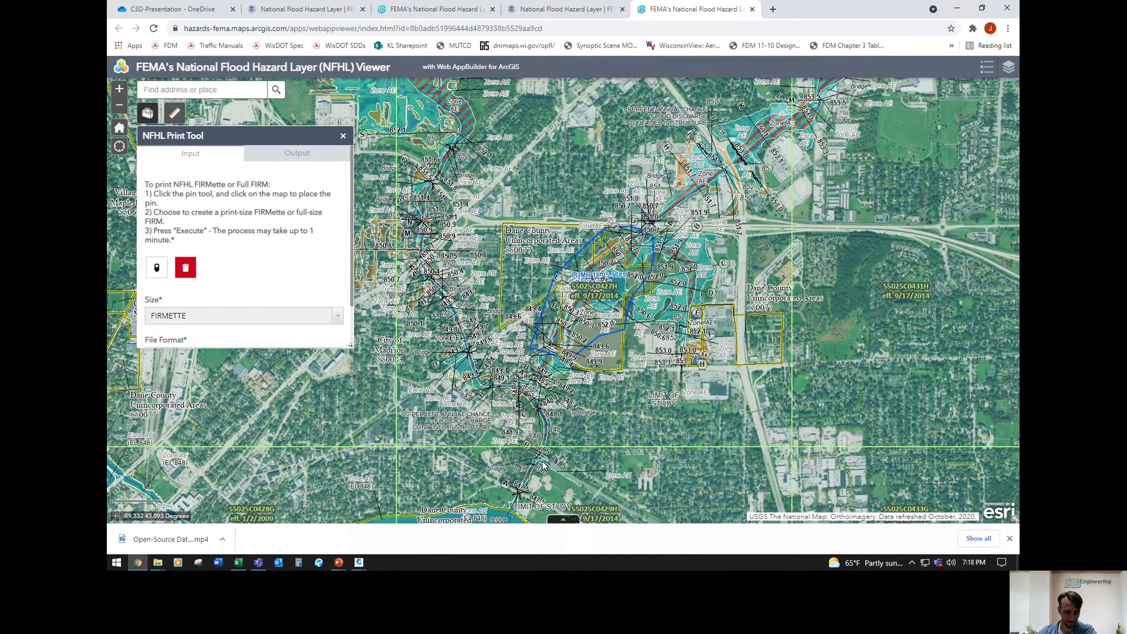
{"action": "scroll", "coordinate": [543, 464], "scroll_direction": "up", "scroll_amount": 1}
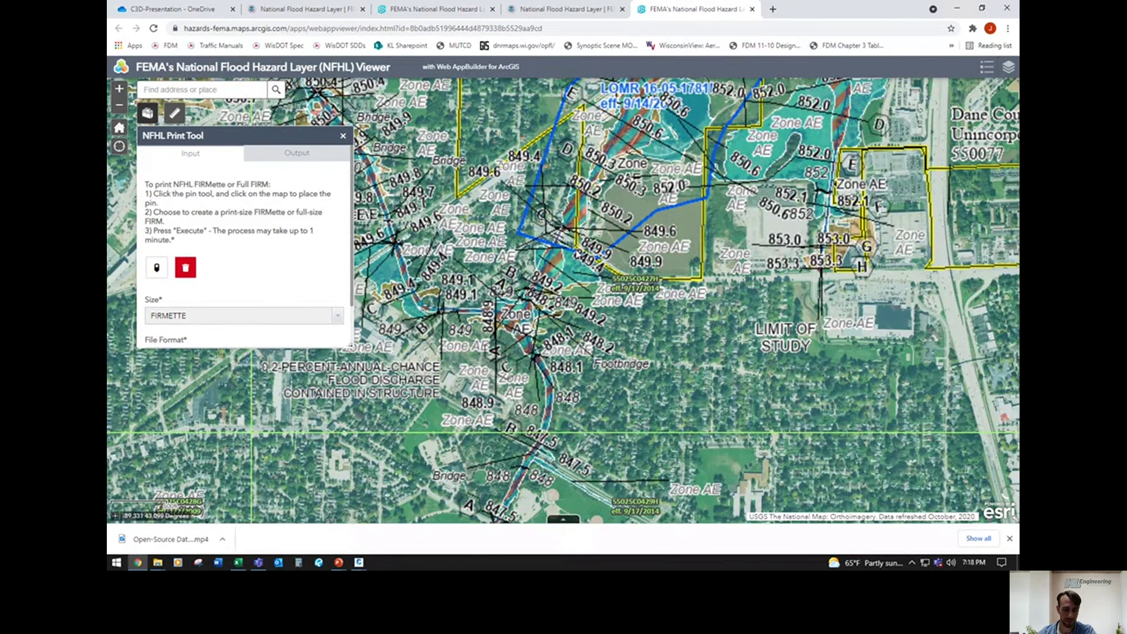
{"action": "scroll", "coordinate": [544, 280], "scroll_direction": "down", "scroll_amount": 1}
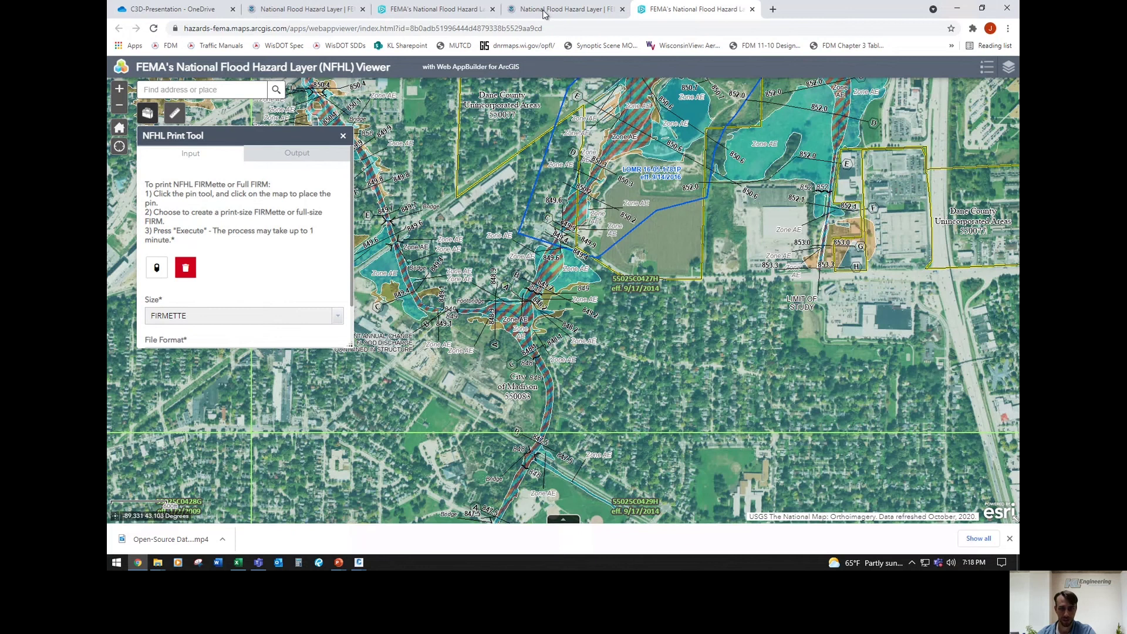
Step: Switch back to Drawing7.dwg in Civil 3D and review the flood hazard lines against the aerial image
{"action": "left_click", "coordinate": [355, 561]}
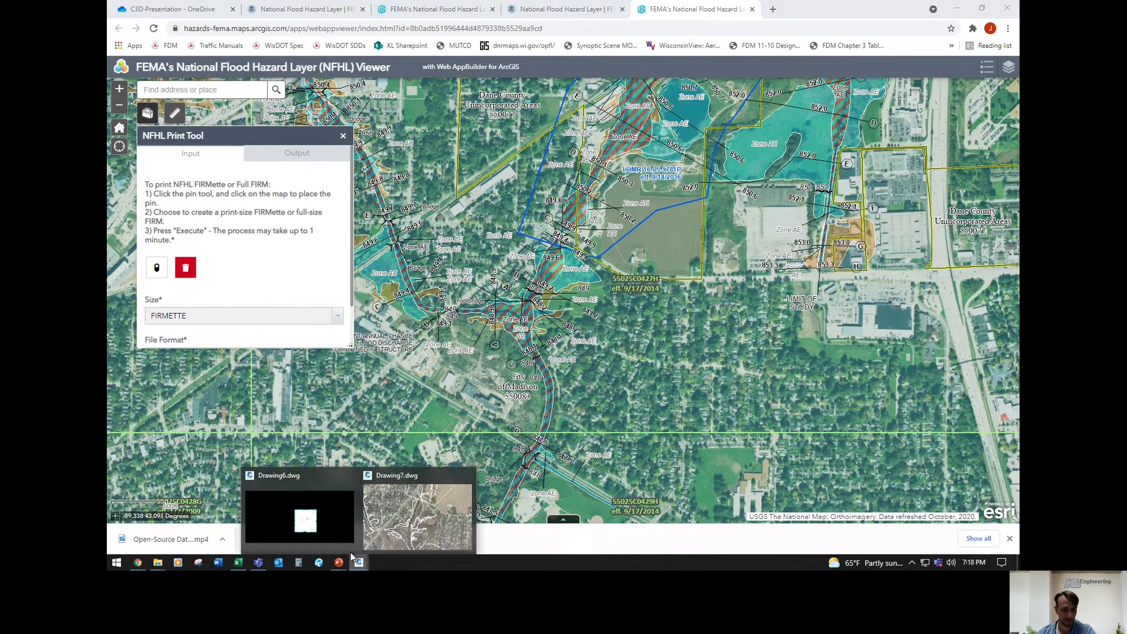
{"action": "left_click", "coordinate": [406, 506]}
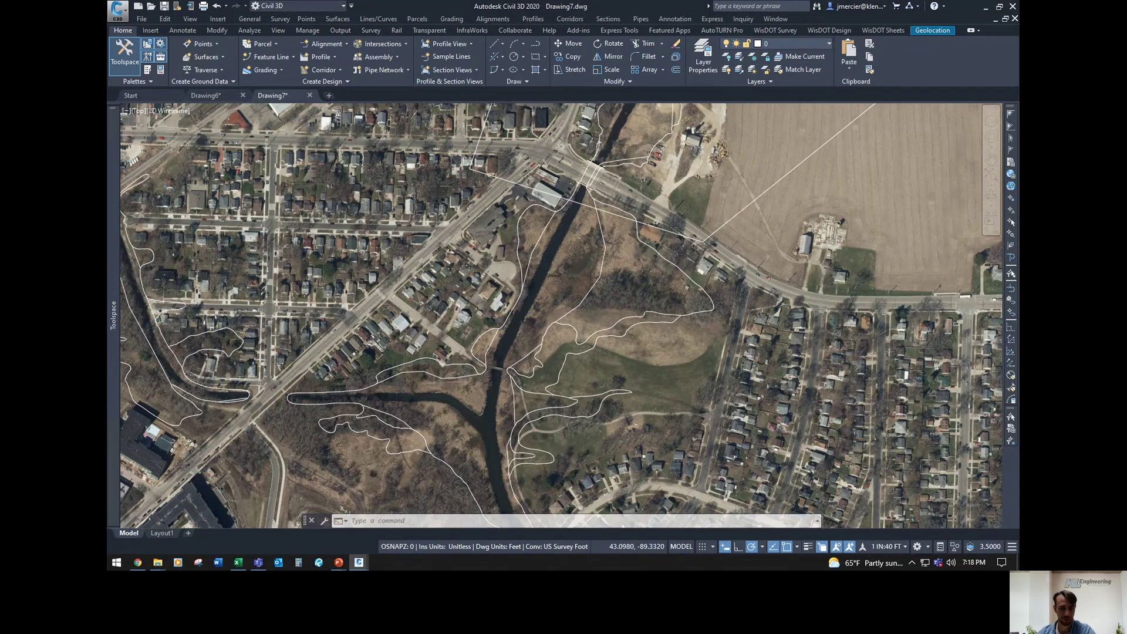
{"action": "scroll", "coordinate": [587, 278], "scroll_direction": "down", "scroll_amount": 4}
{"action": "scroll", "coordinate": [587, 278], "scroll_direction": "up", "scroll_amount": 6}
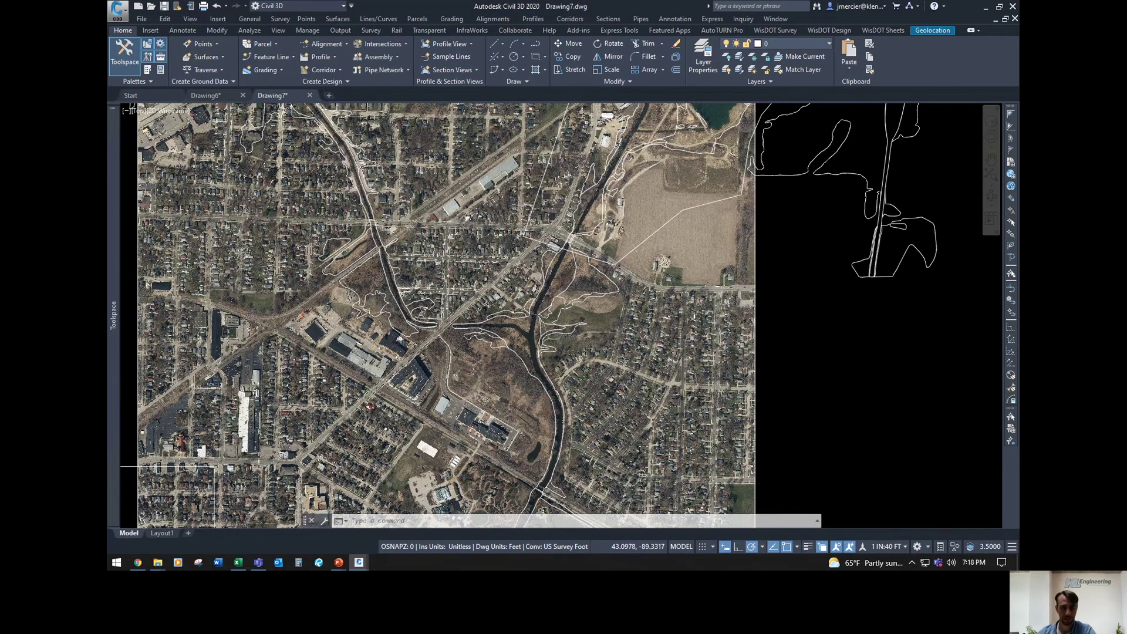
{"action": "scroll", "coordinate": [563, 311], "scroll_direction": "down", "scroll_amount": 2}
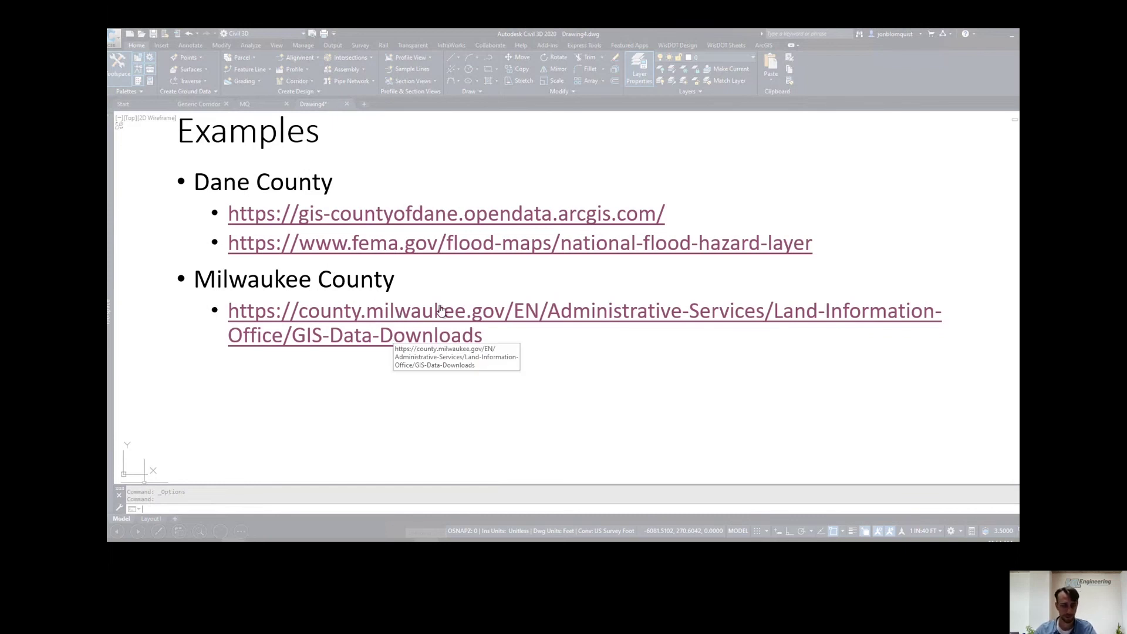
Step: Open Milwaukee County's GIS Data Downloads web page from the link on the Examples slide
{"action": "left_click", "coordinate": [413, 311]}
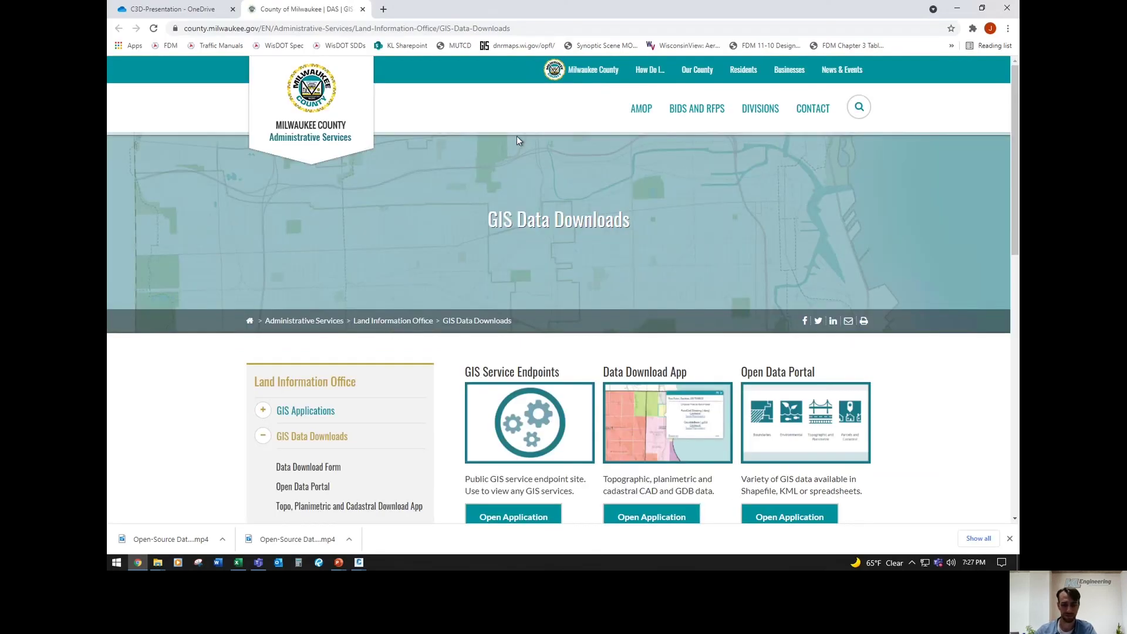
Step: Open the county's Data Download App, accept its terms of use, and read the coordinate system notes in the download instructions
{"action": "scroll", "coordinate": [537, 158], "scroll_direction": "down", "scroll_amount": 2}
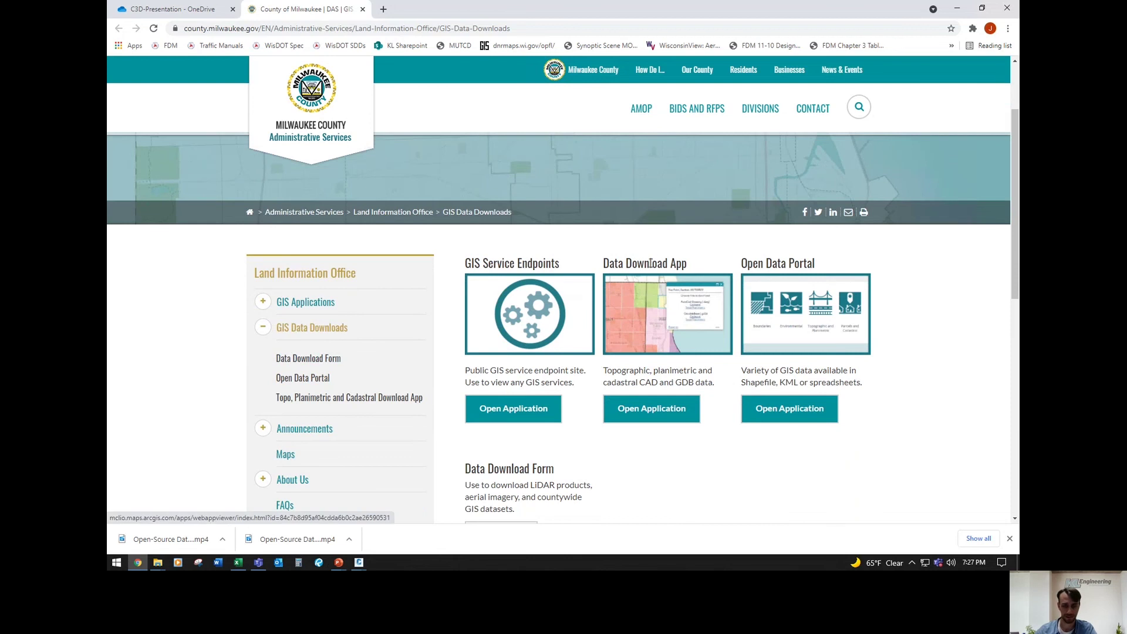
{"action": "scroll", "coordinate": [663, 250], "scroll_direction": "down", "scroll_amount": 1}
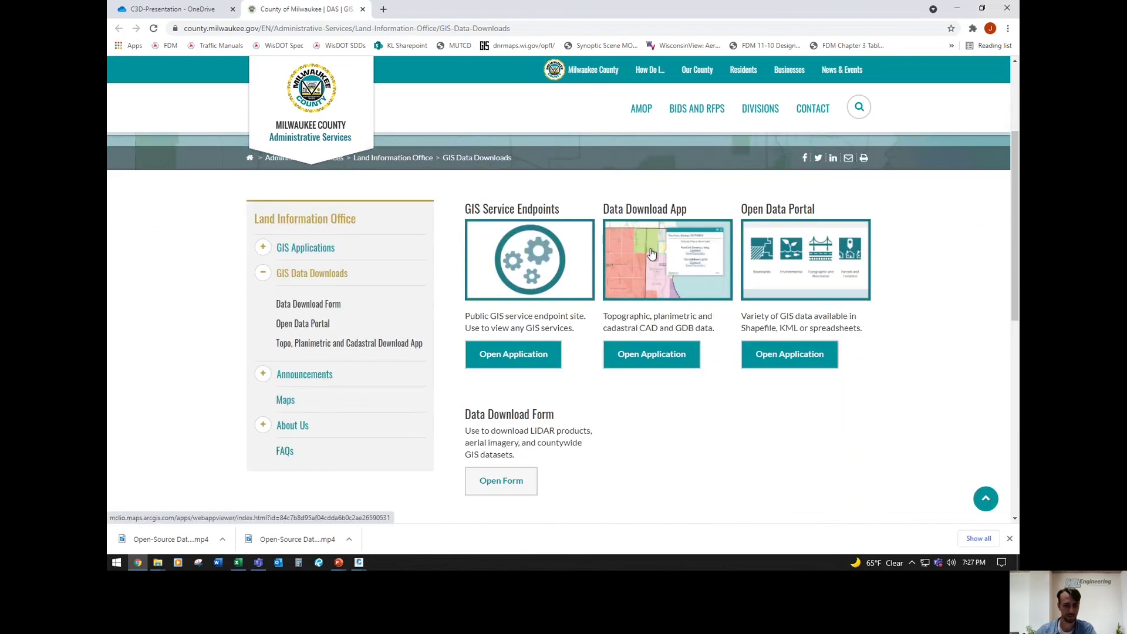
{"action": "scroll", "coordinate": [652, 253], "scroll_direction": "down", "scroll_amount": 1}
{"action": "left_click", "coordinate": [656, 215]}
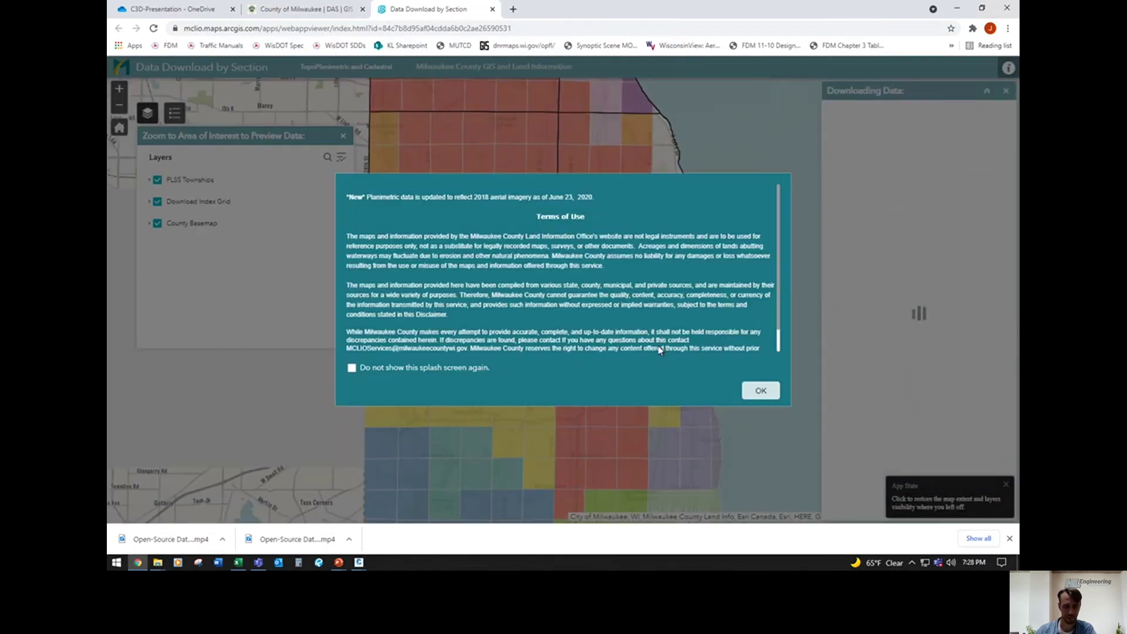
{"action": "left_click", "coordinate": [761, 391]}
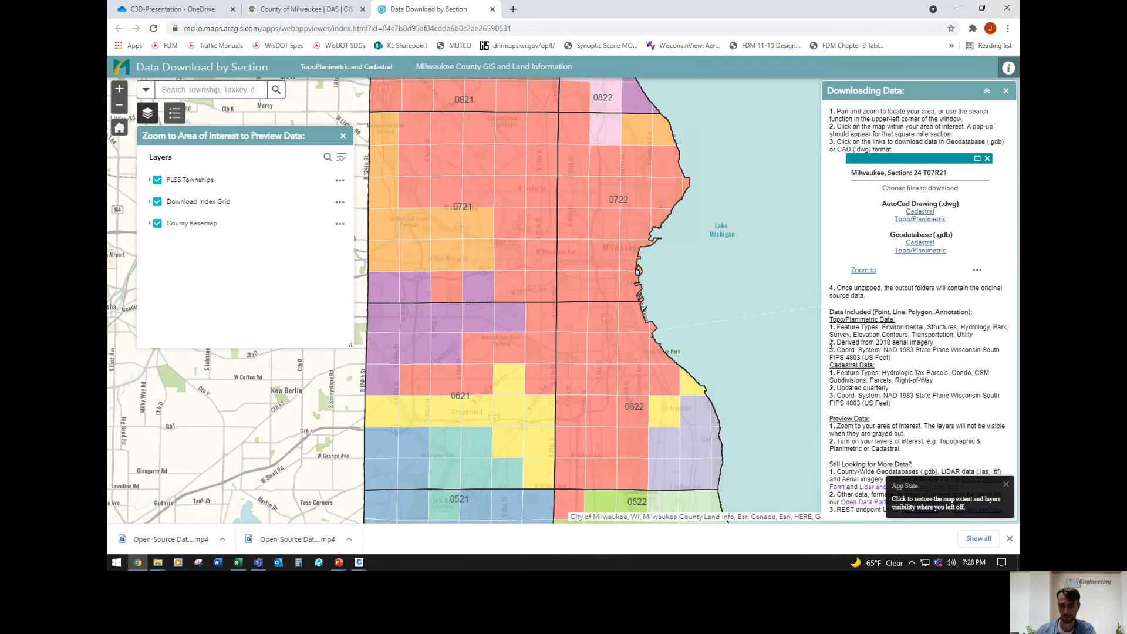
{"action": "left_click_drag", "start_coordinate": [831, 353], "coordinate": [956, 363]}
{"action": "left_click", "coordinate": [945, 361]}
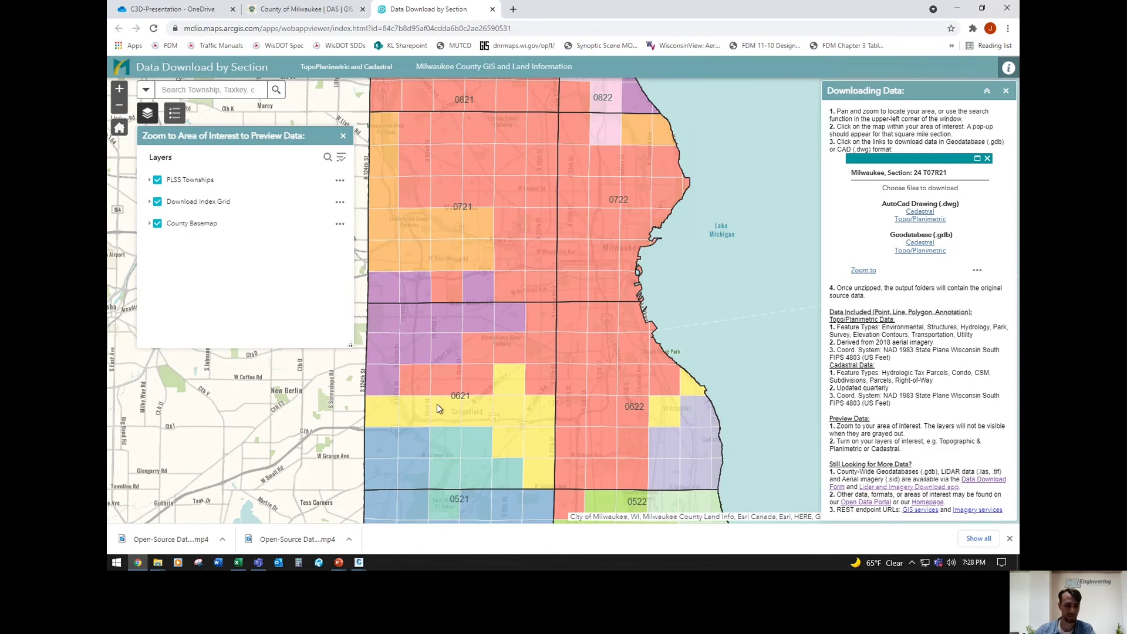
Step: Find Greenfield section T06R21S20 on the map and request its AutoCAD Topo/Planimetric download, then cancel saving the zip file
{"action": "scroll", "coordinate": [437, 404], "scroll_direction": "up", "scroll_amount": 1}
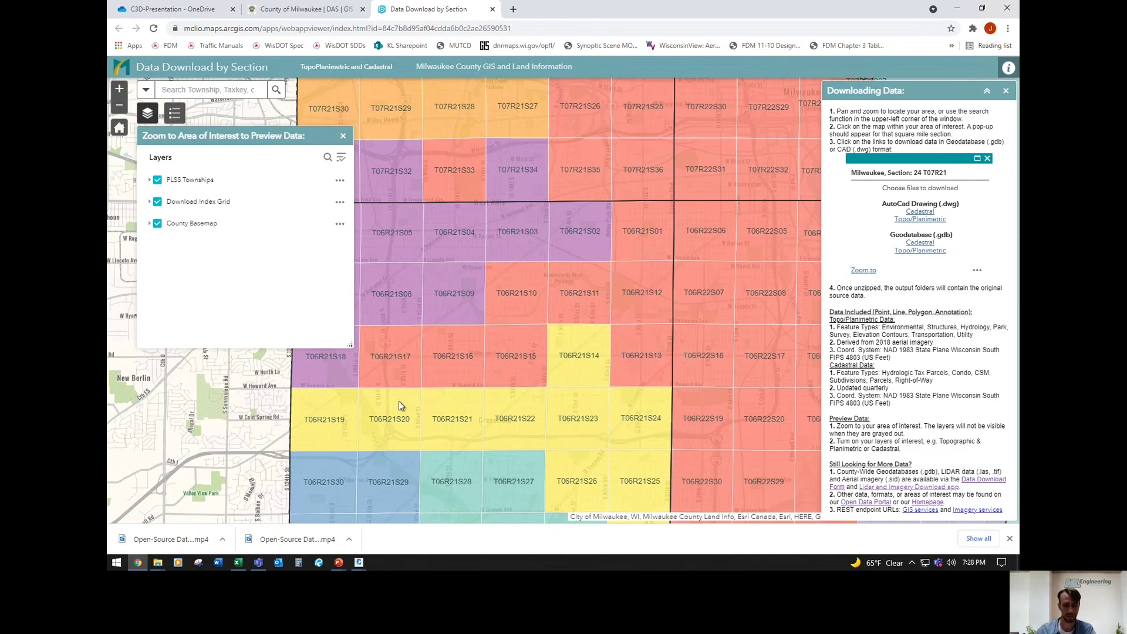
{"action": "scroll", "coordinate": [393, 431], "scroll_direction": "up", "scroll_amount": 1}
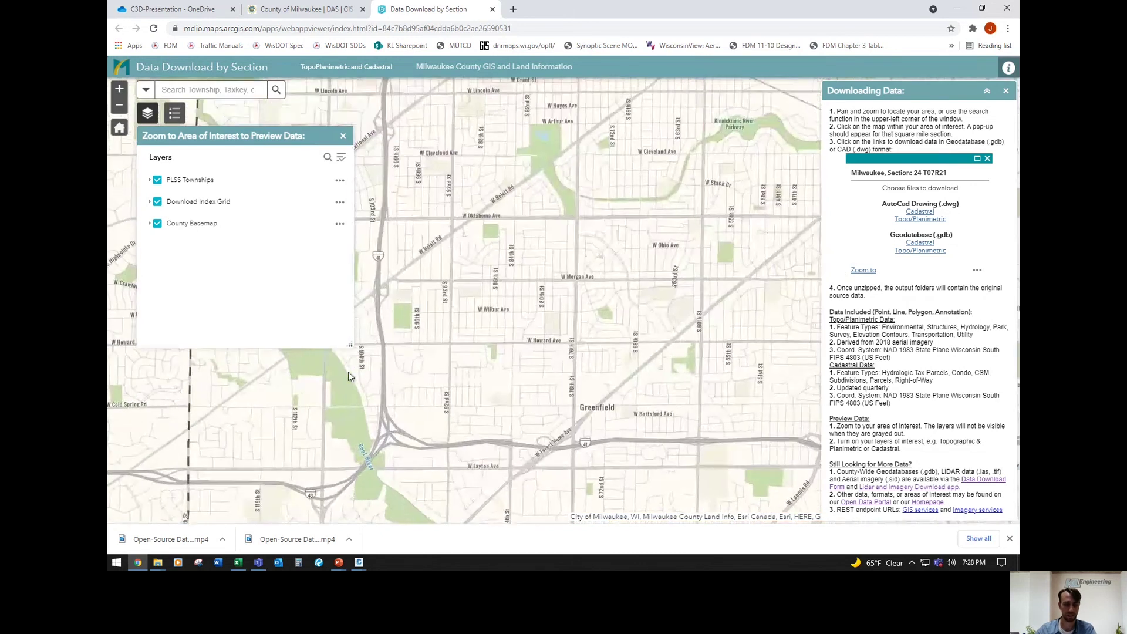
{"action": "left_click_drag", "start_coordinate": [391, 374], "coordinate": [550, 305]}
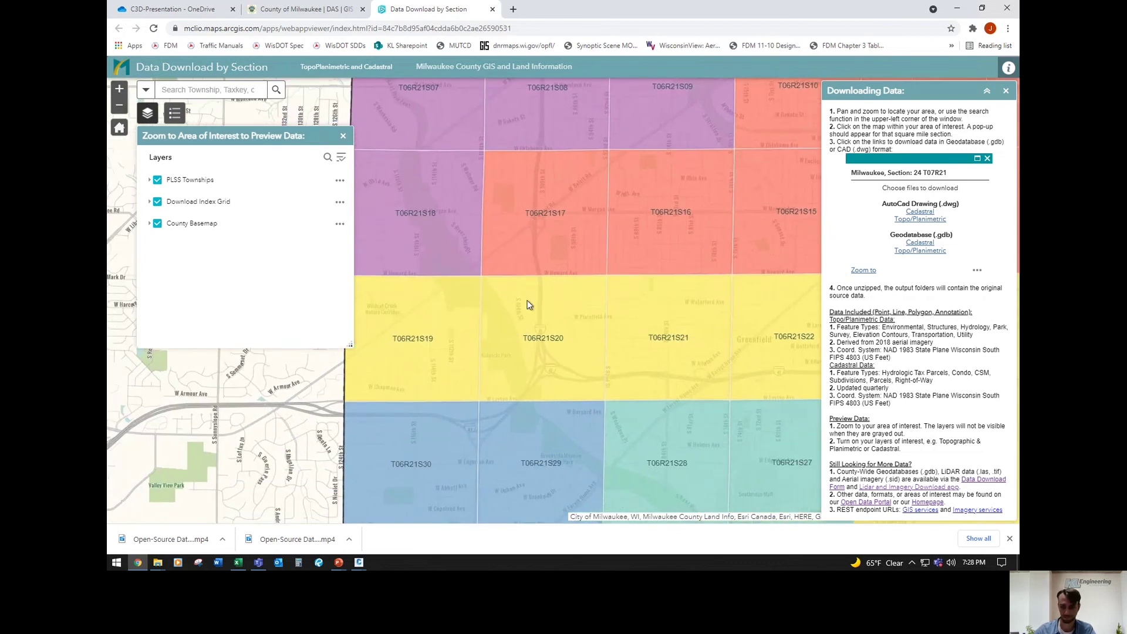
{"action": "scroll", "coordinate": [629, 308], "scroll_direction": "up", "scroll_amount": 1}
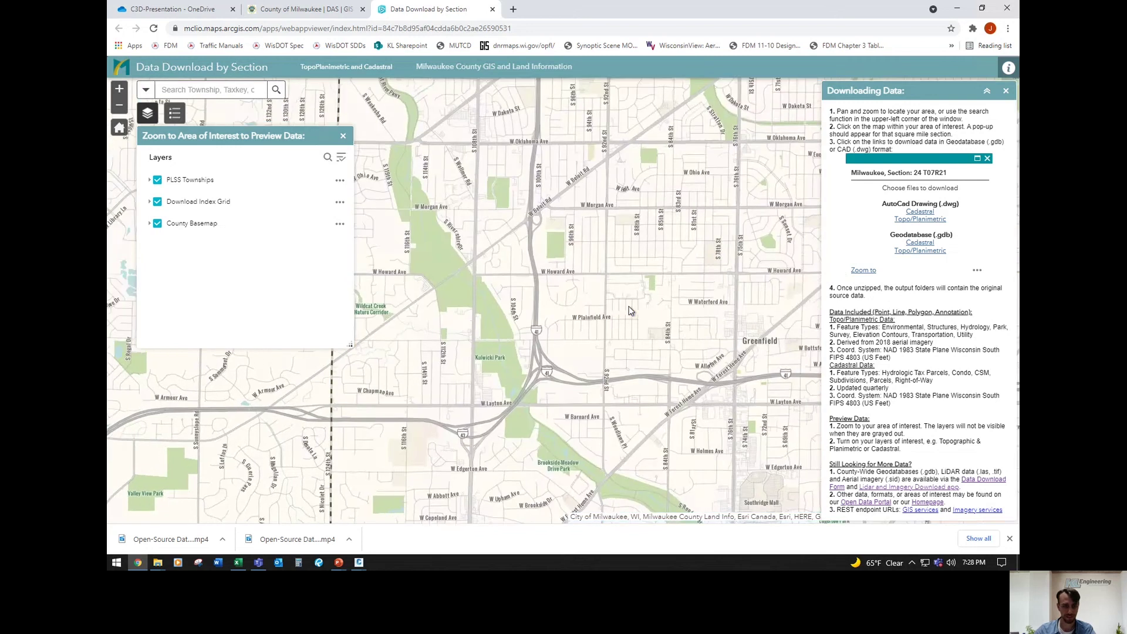
{"action": "left_click_drag", "start_coordinate": [501, 285], "coordinate": [580, 244]}
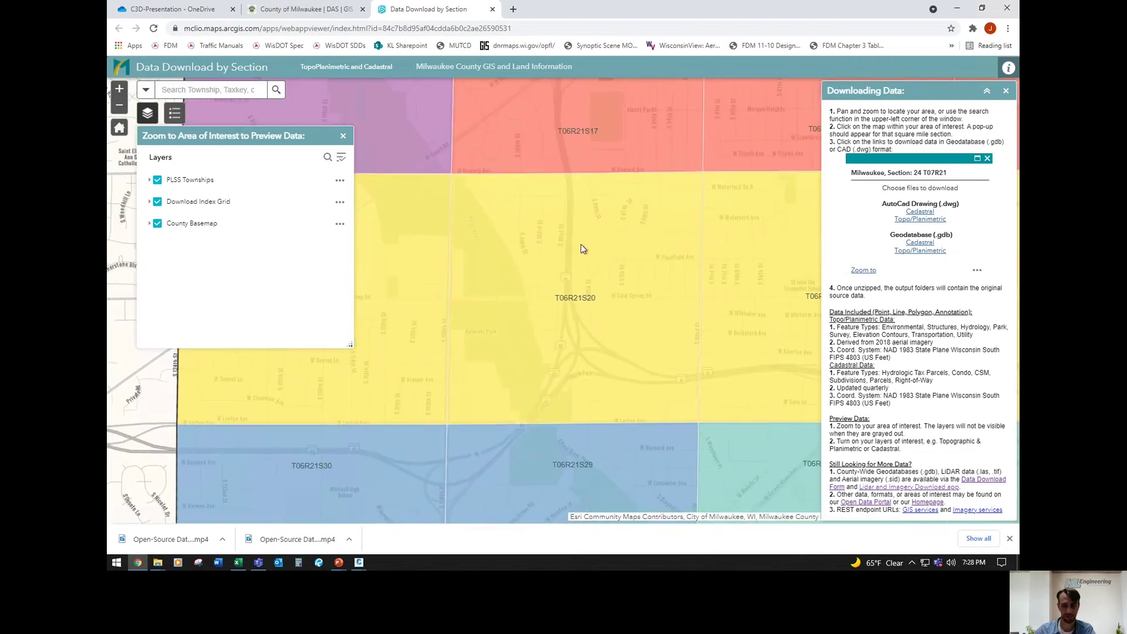
{"action": "left_click", "coordinate": [542, 275]}
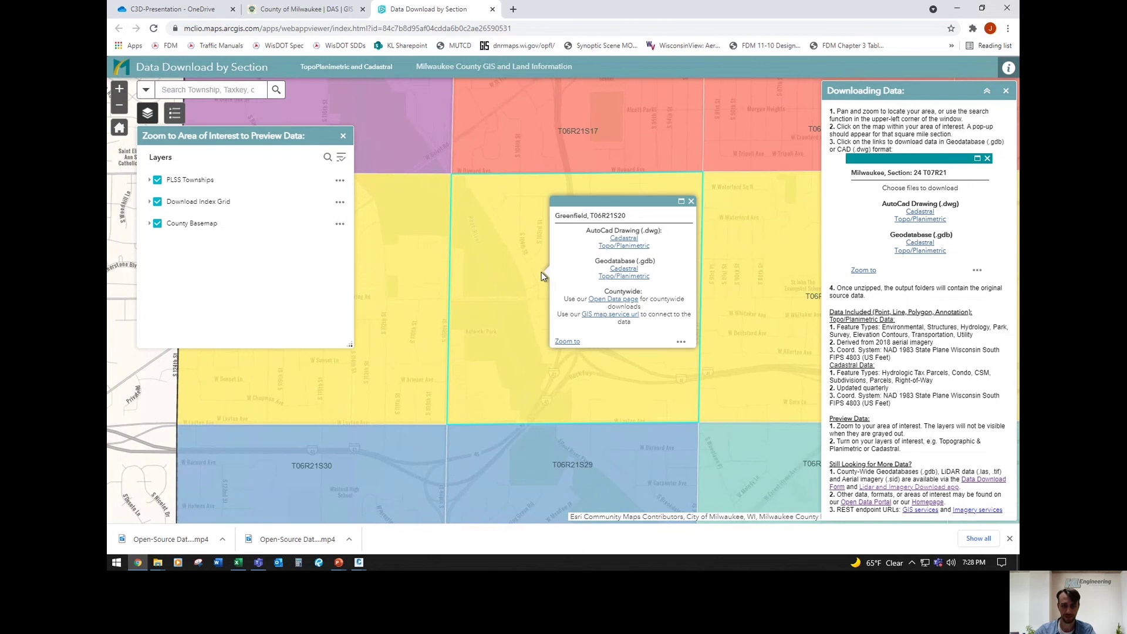
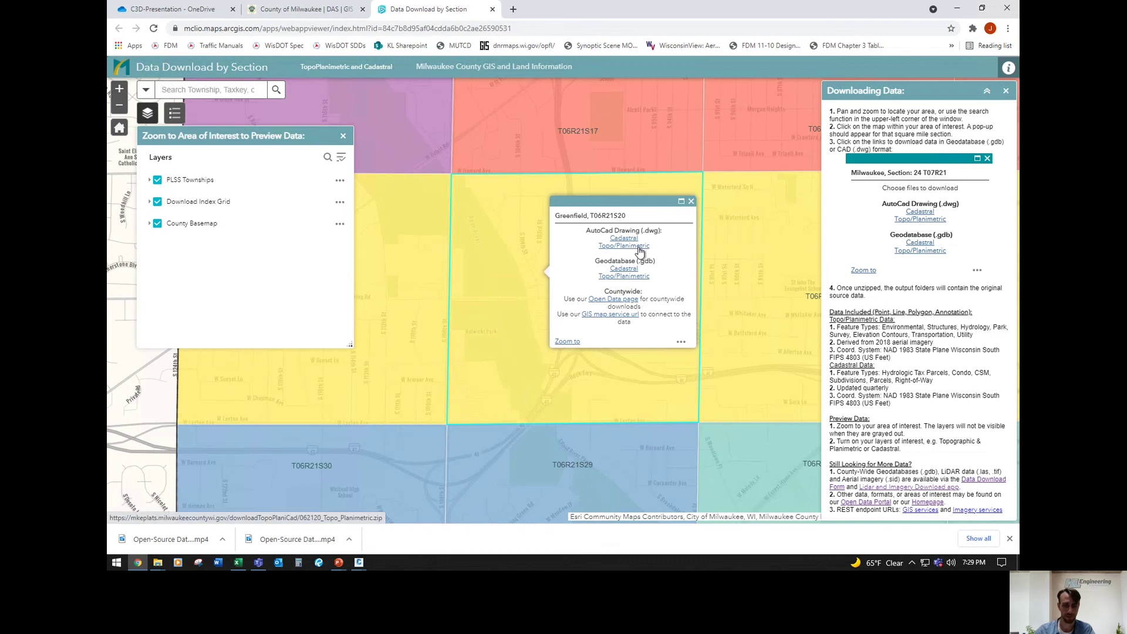
{"action": "left_click", "coordinate": [641, 248]}
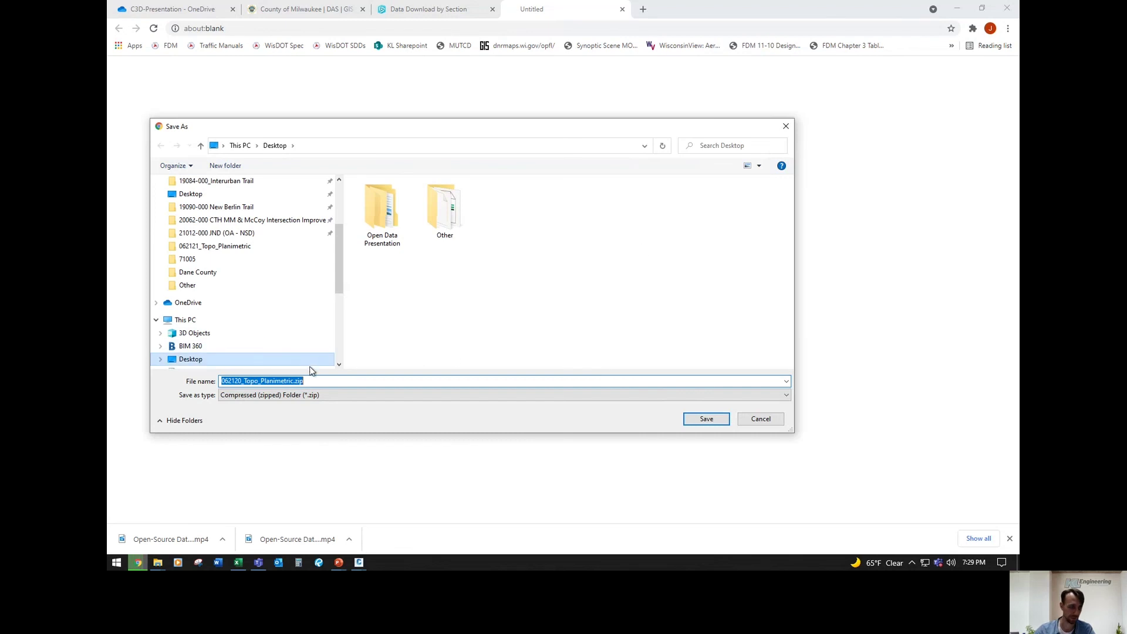
{"action": "left_click", "coordinate": [761, 419]}
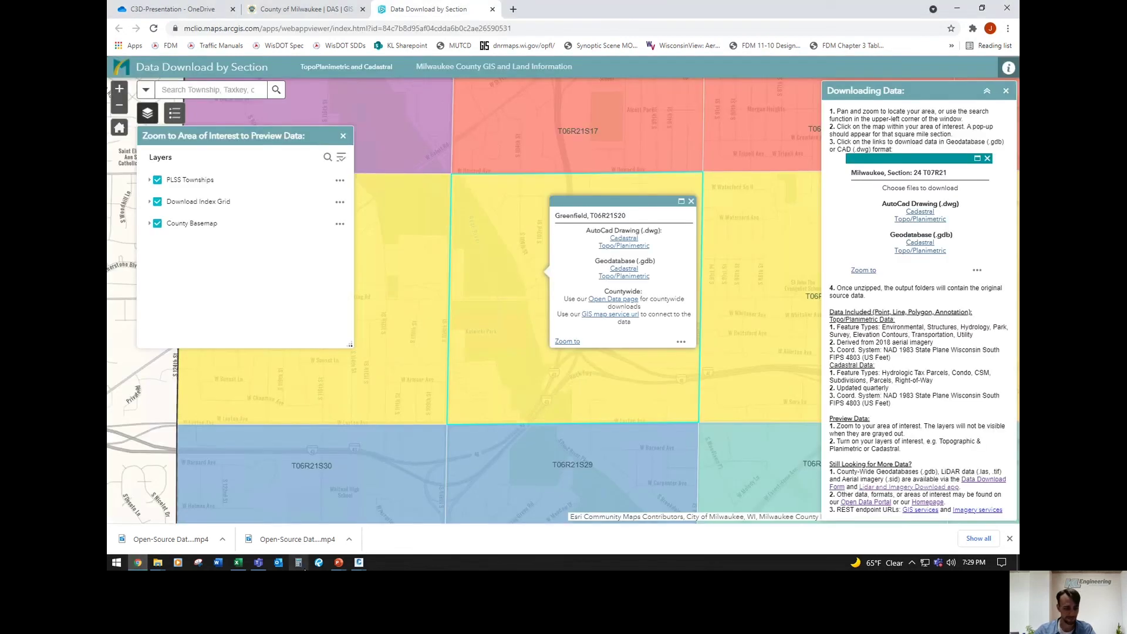
Step: Switch to Drawing7.dwg in Civil 3D, dismiss the remote connection message and maximize the window
{"action": "left_click", "coordinate": [358, 564]}
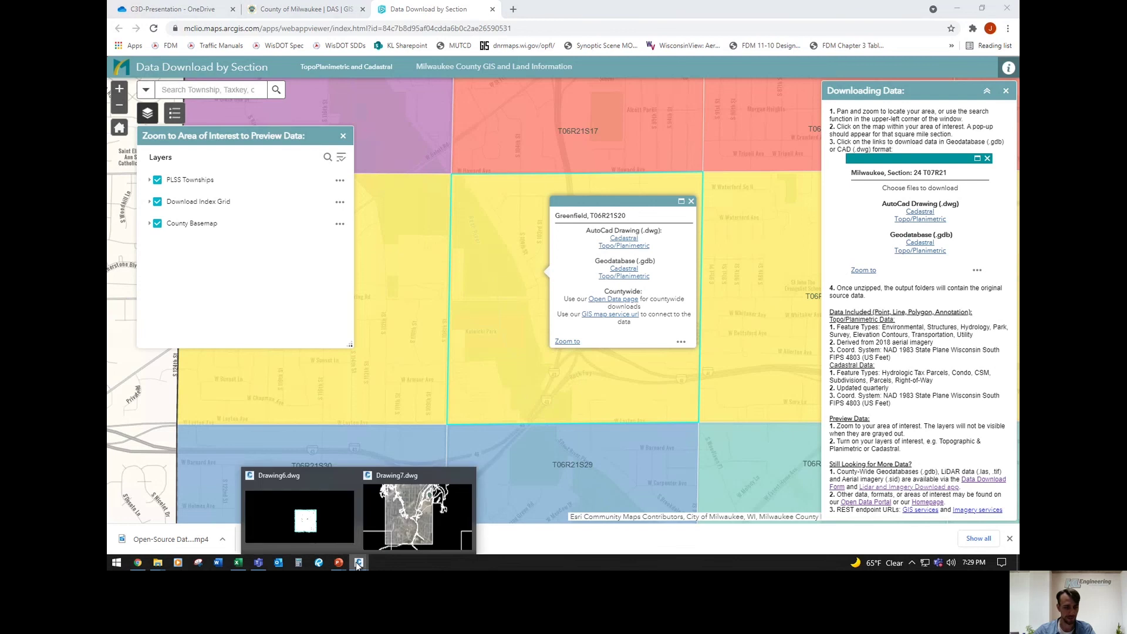
{"action": "left_click", "coordinate": [372, 512]}
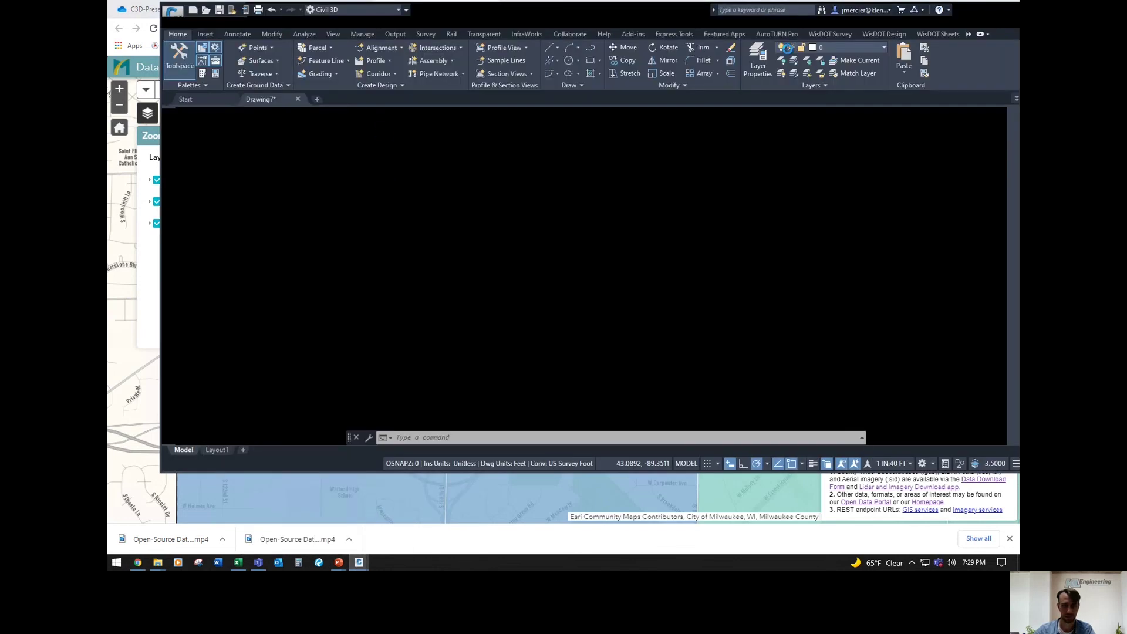
{"action": "left_click", "coordinate": [451, 7]}
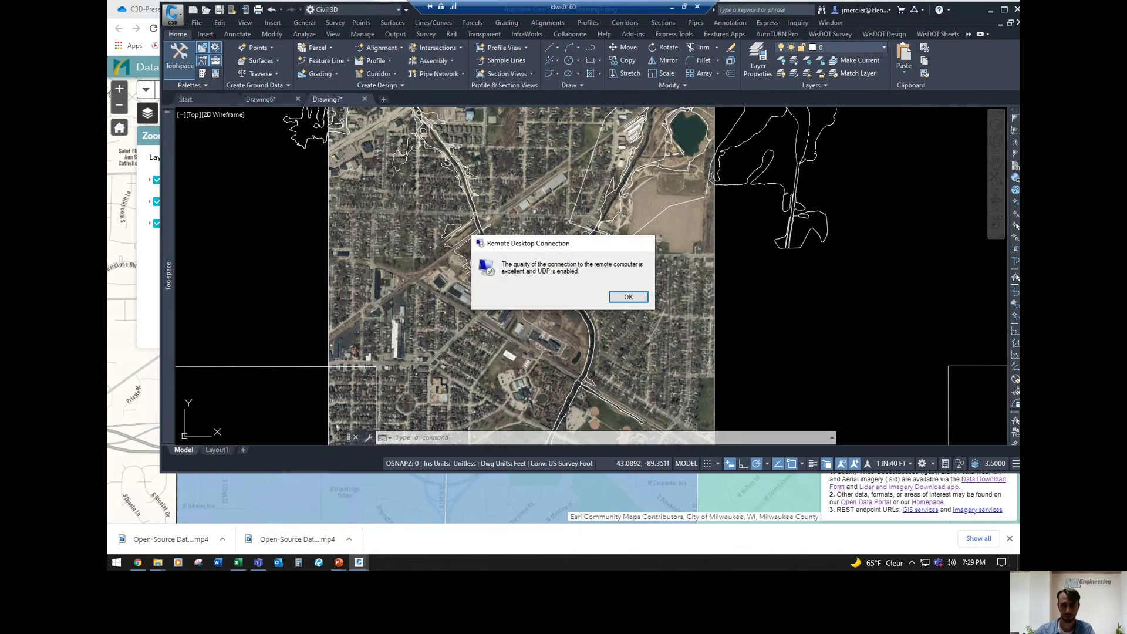
{"action": "left_click", "coordinate": [646, 244]}
{"action": "left_click", "coordinate": [1005, 9]}
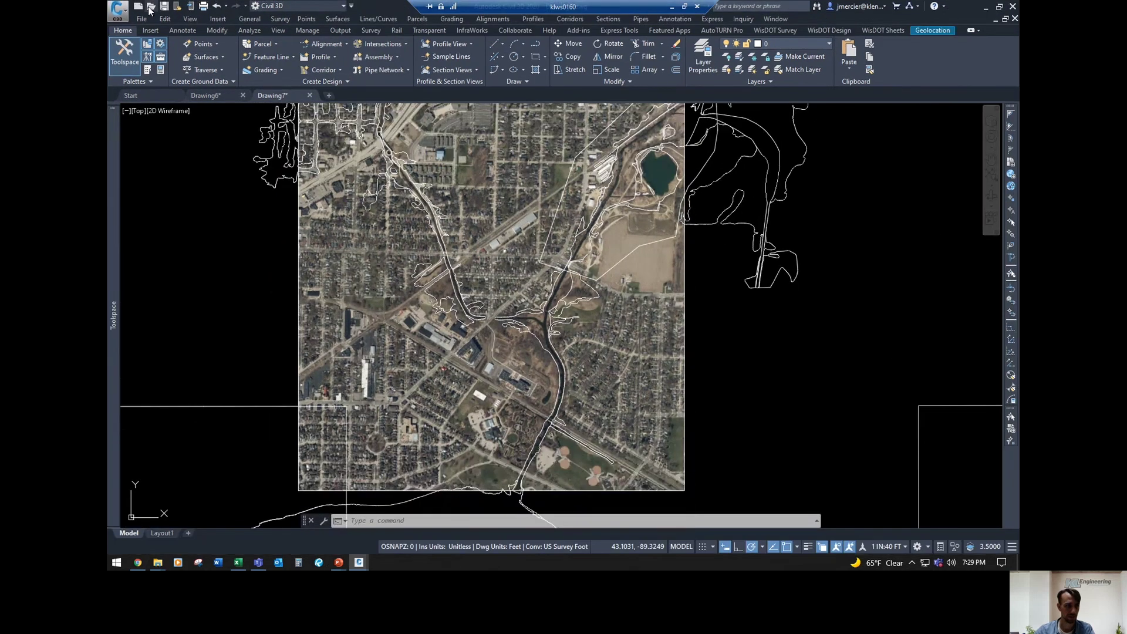
Step: Open 062120_Topo_Planimetric.dwg from the Milwaukee County folder's 062120_Topo_Planimetric subfolder, continuing past the foreign DWG warning
{"action": "left_click", "coordinate": [149, 7]}
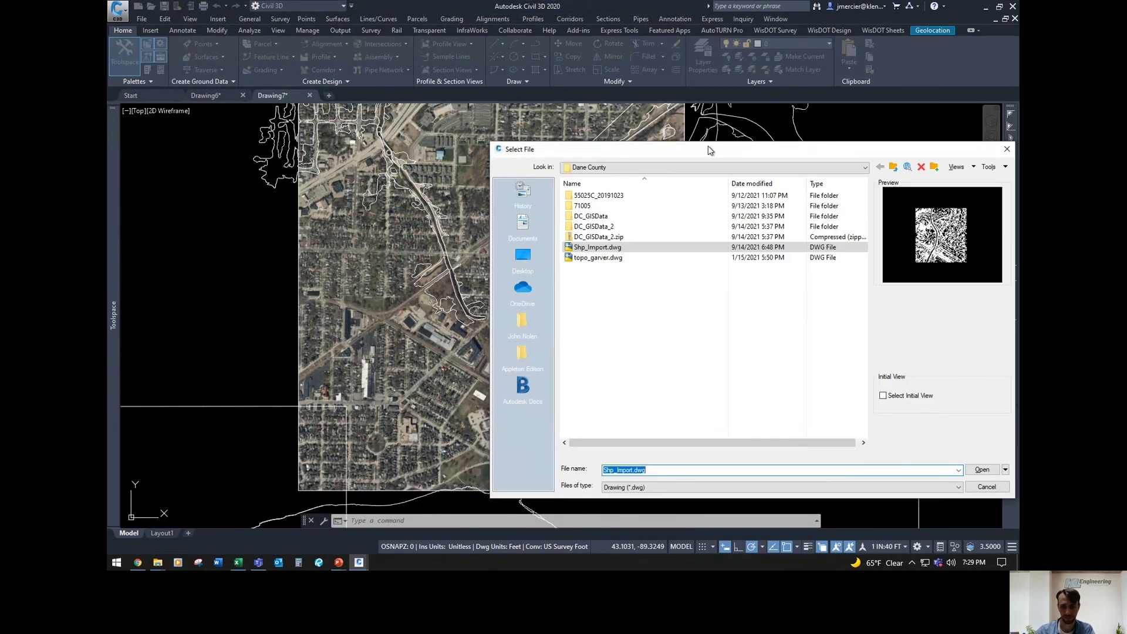
{"action": "left_click_drag", "start_coordinate": [710, 150], "coordinate": [545, 149]}
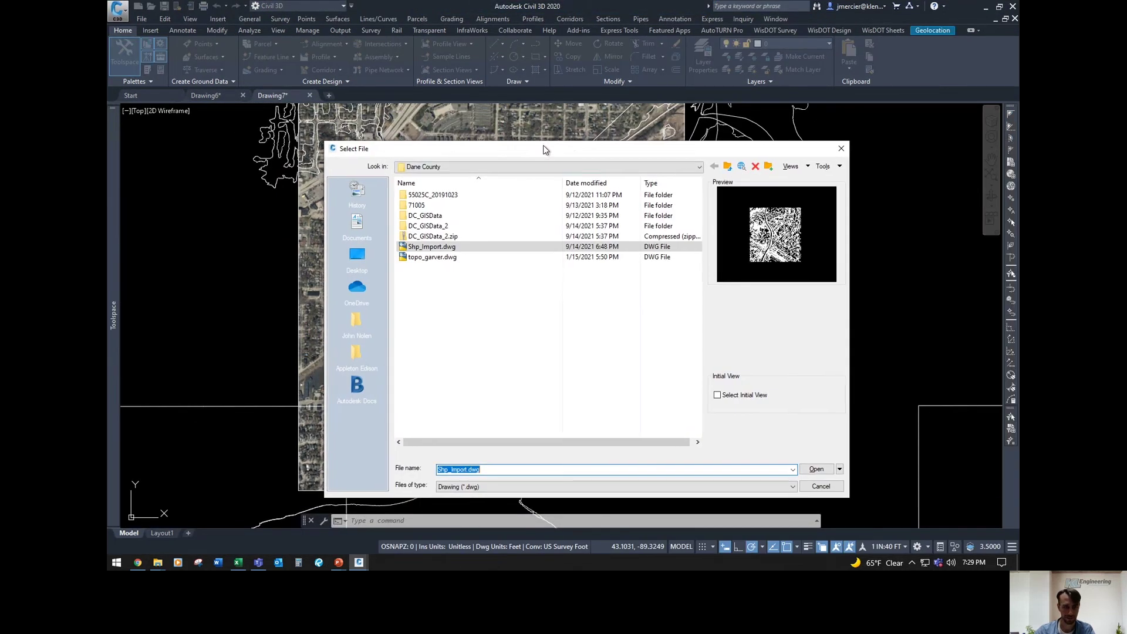
{"action": "left_click", "coordinate": [727, 166]}
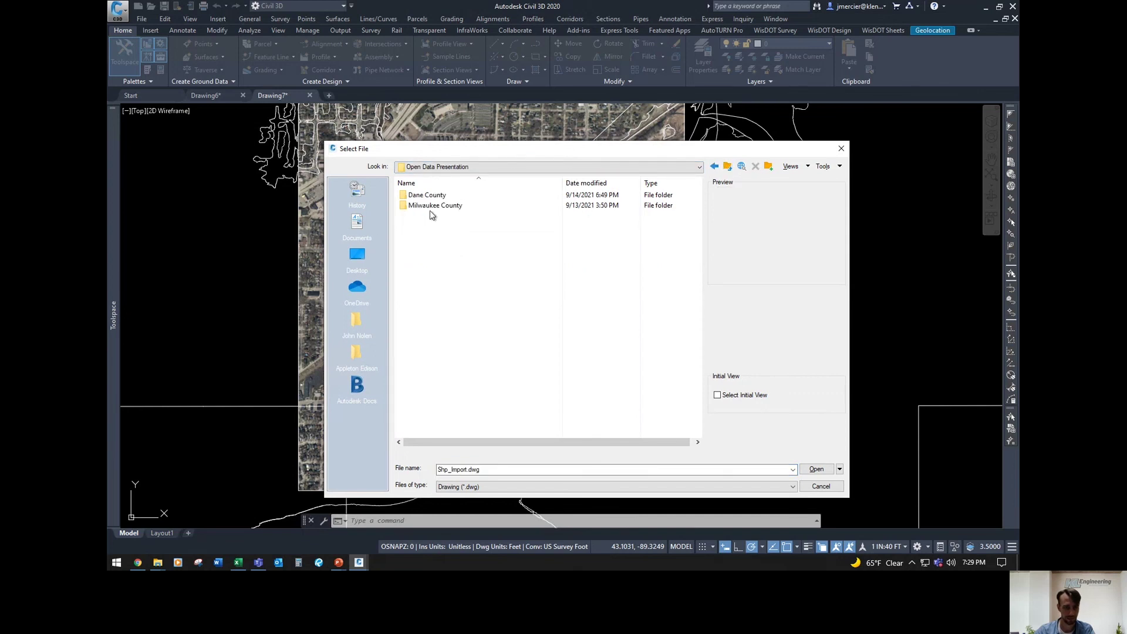
{"action": "double_click", "coordinate": [431, 206]}
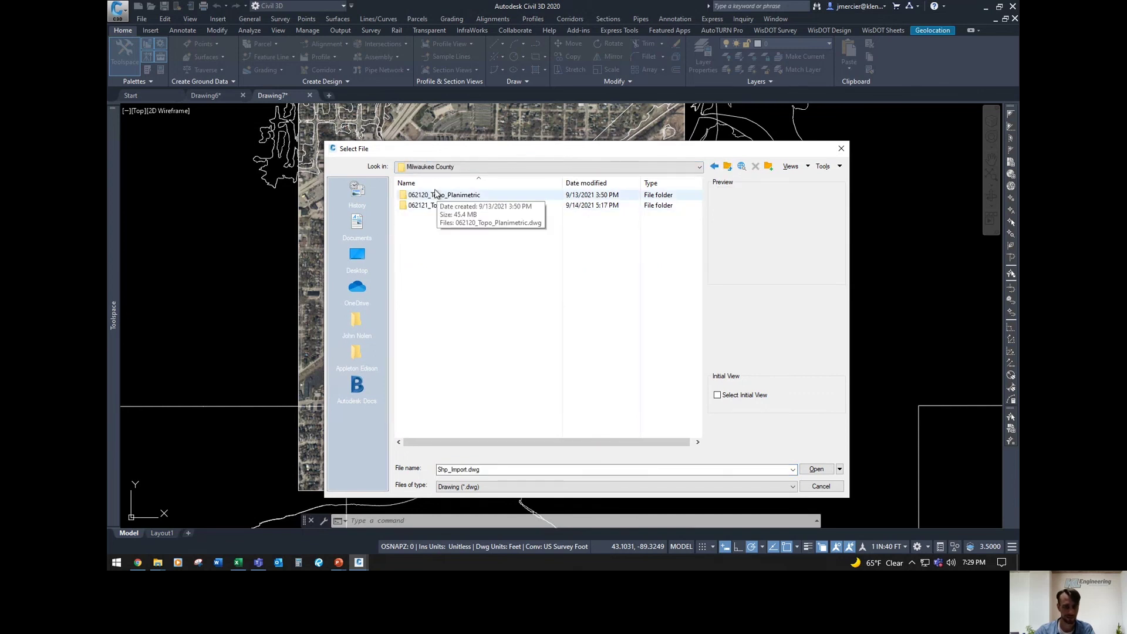
{"action": "double_click", "coordinate": [434, 196]}
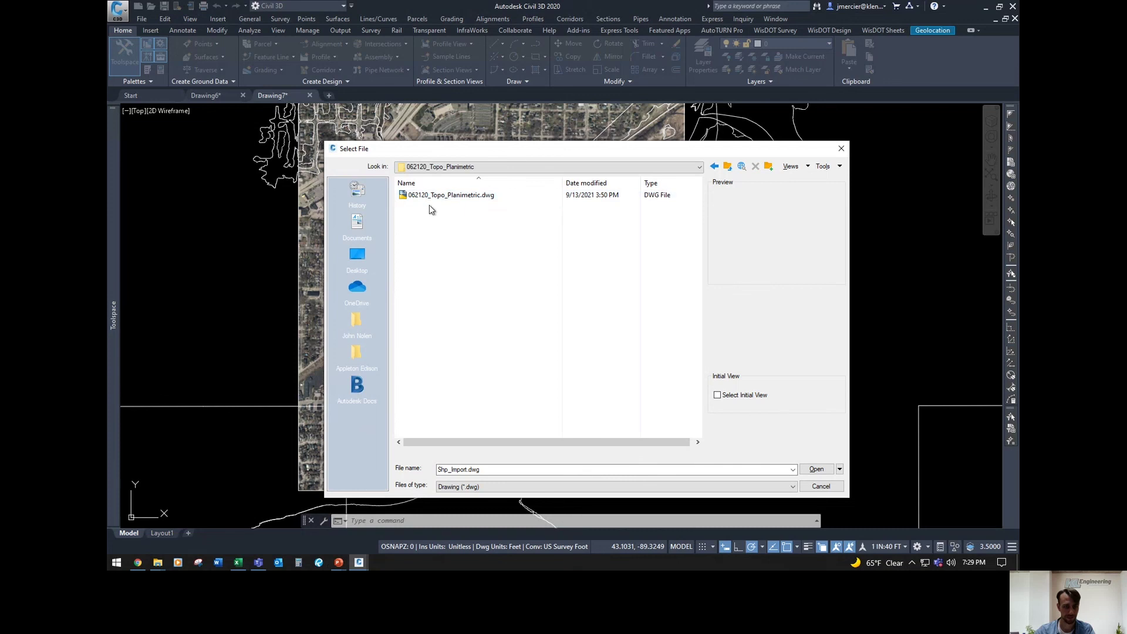
{"action": "left_click", "coordinate": [421, 196]}
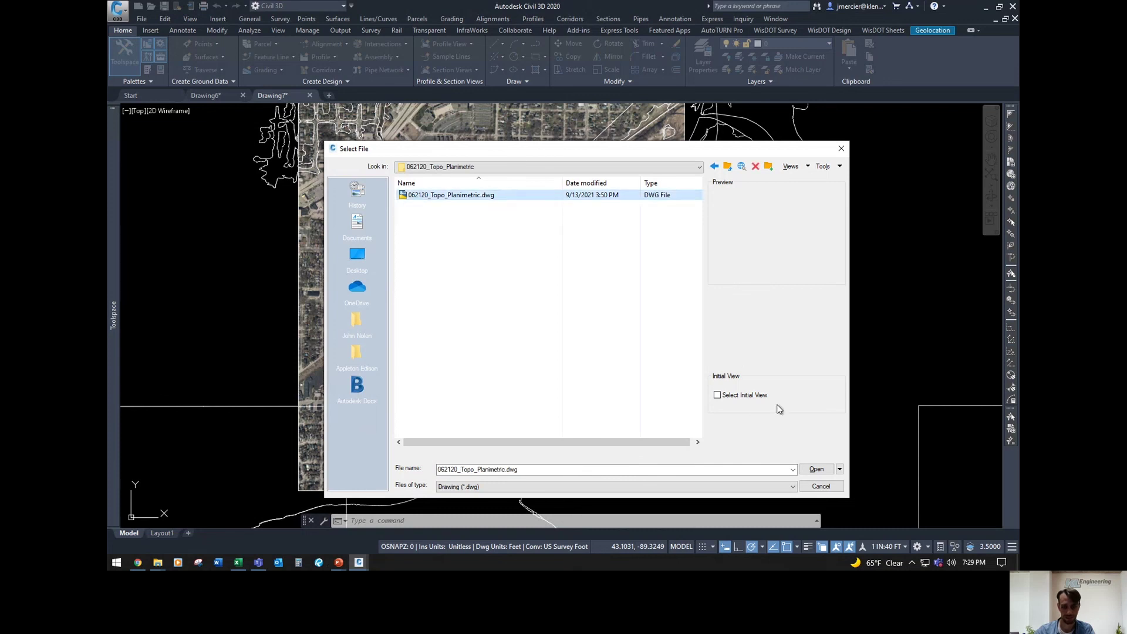
{"action": "left_click", "coordinate": [817, 470]}
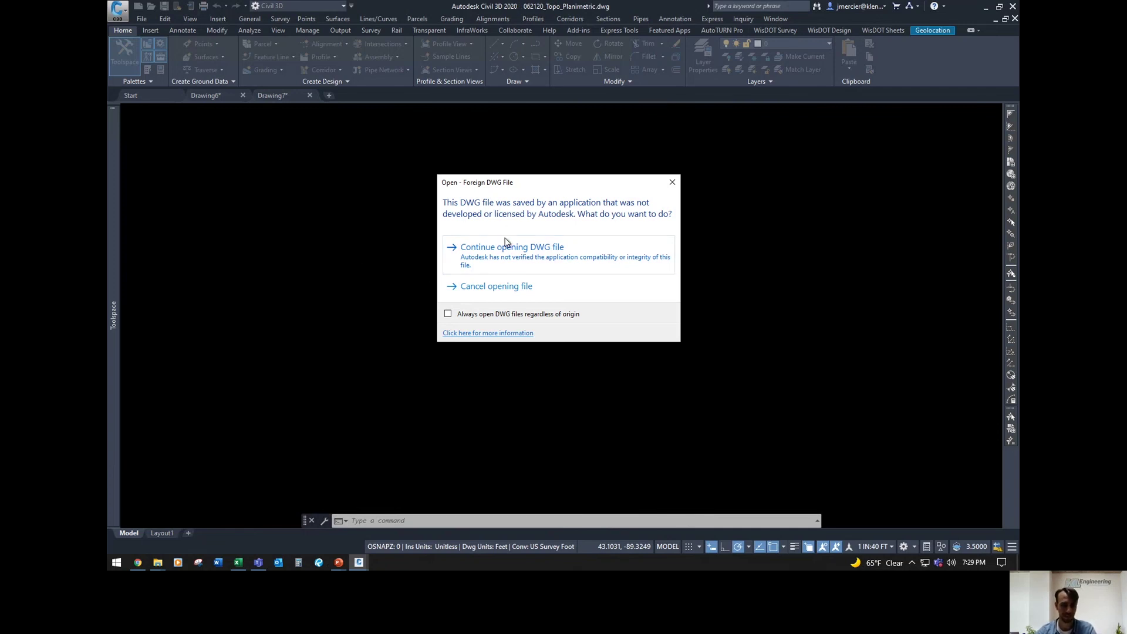
{"action": "left_click", "coordinate": [551, 259]}
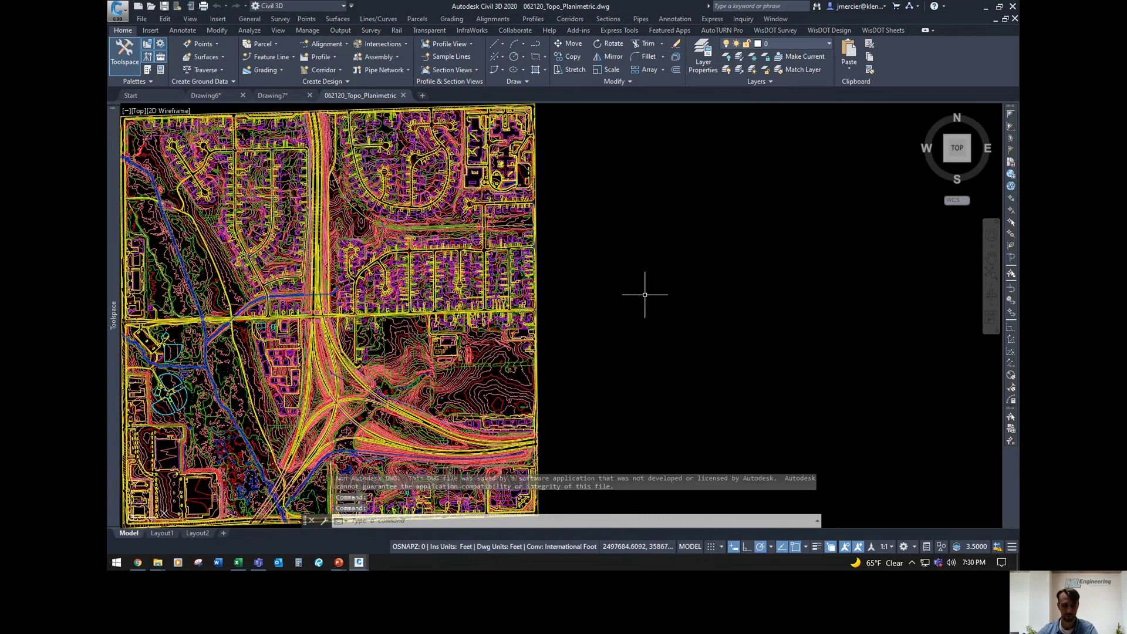
Step: Examine the contours, drainage channels, roads and building outlines around the highway crossing in the Milwaukee County topo drawing
{"action": "middle_click_drag", "start_coordinate": [588, 295], "coordinate": [817, 217]}
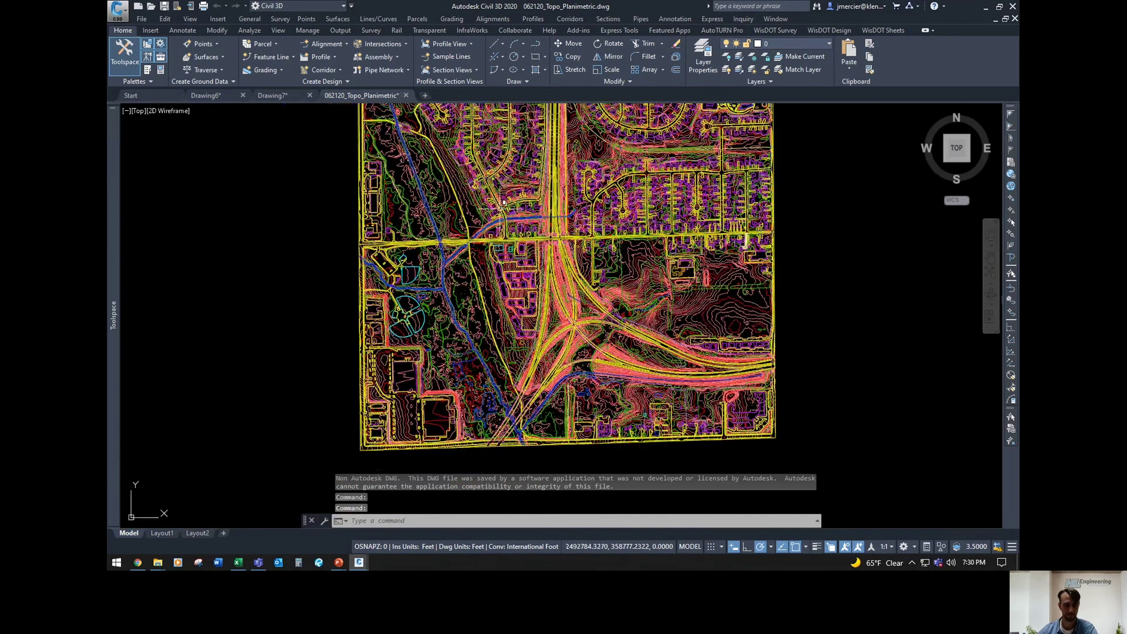
{"action": "scroll", "coordinate": [548, 232], "scroll_direction": "up", "scroll_amount": 2}
{"action": "scroll", "coordinate": [547, 232], "scroll_direction": "up", "scroll_amount": 1}
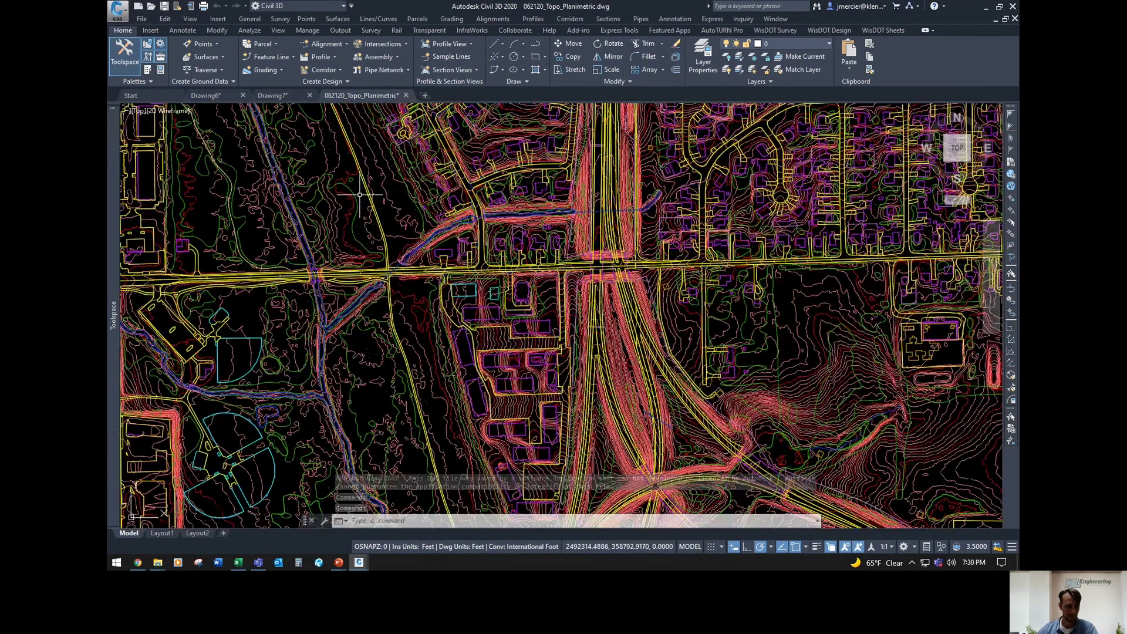
{"action": "scroll", "coordinate": [345, 201], "scroll_direction": "up", "scroll_amount": 3}
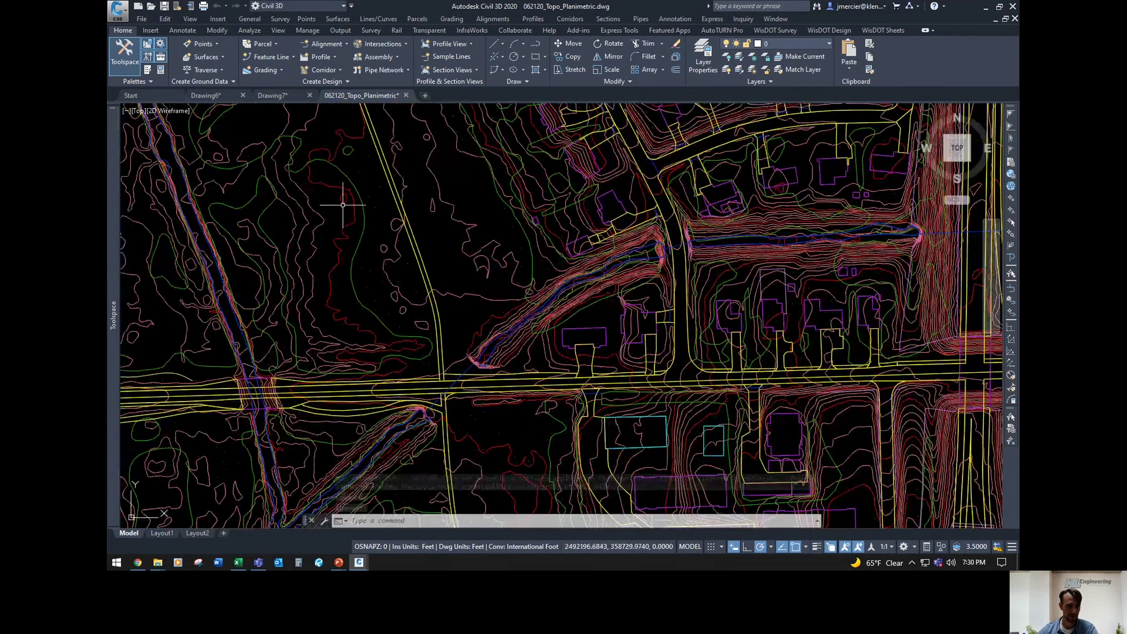
{"action": "left_click", "coordinate": [291, 198]}
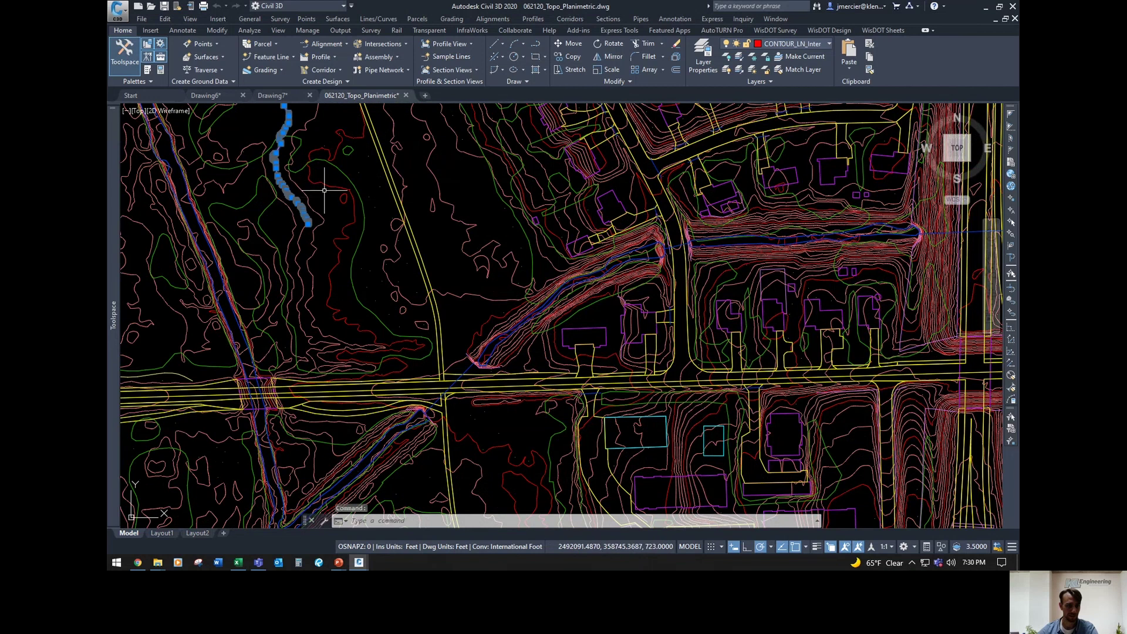
{"action": "key", "text": "Escape"}
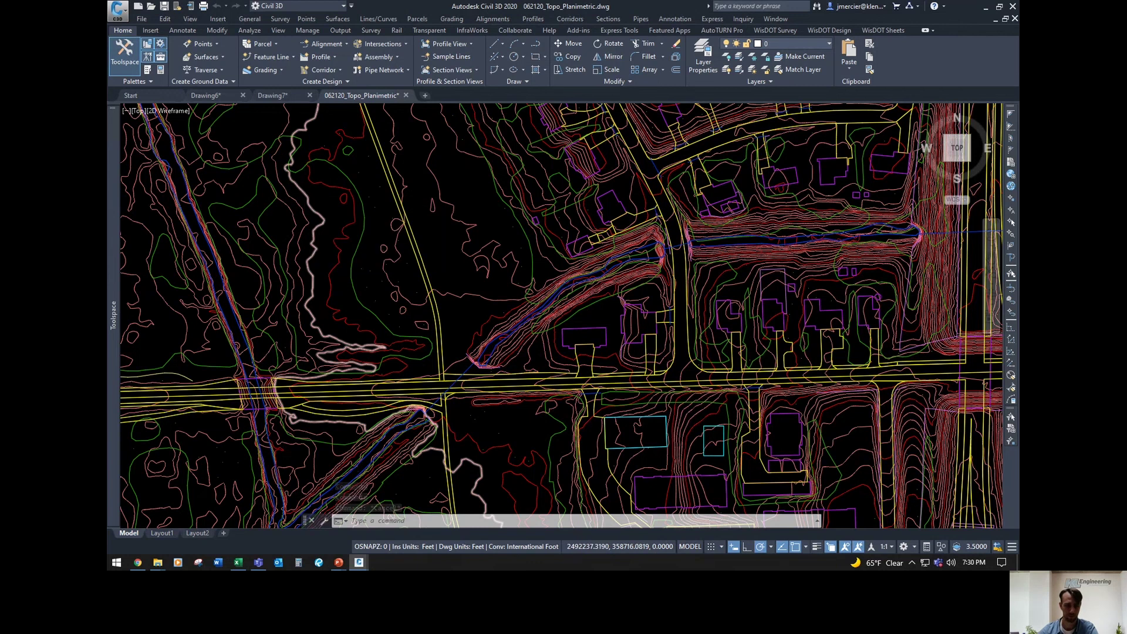
{"action": "scroll", "coordinate": [394, 237], "scroll_direction": "down", "scroll_amount": 4}
{"action": "scroll", "coordinate": [411, 313], "scroll_direction": "up", "scroll_amount": 8}
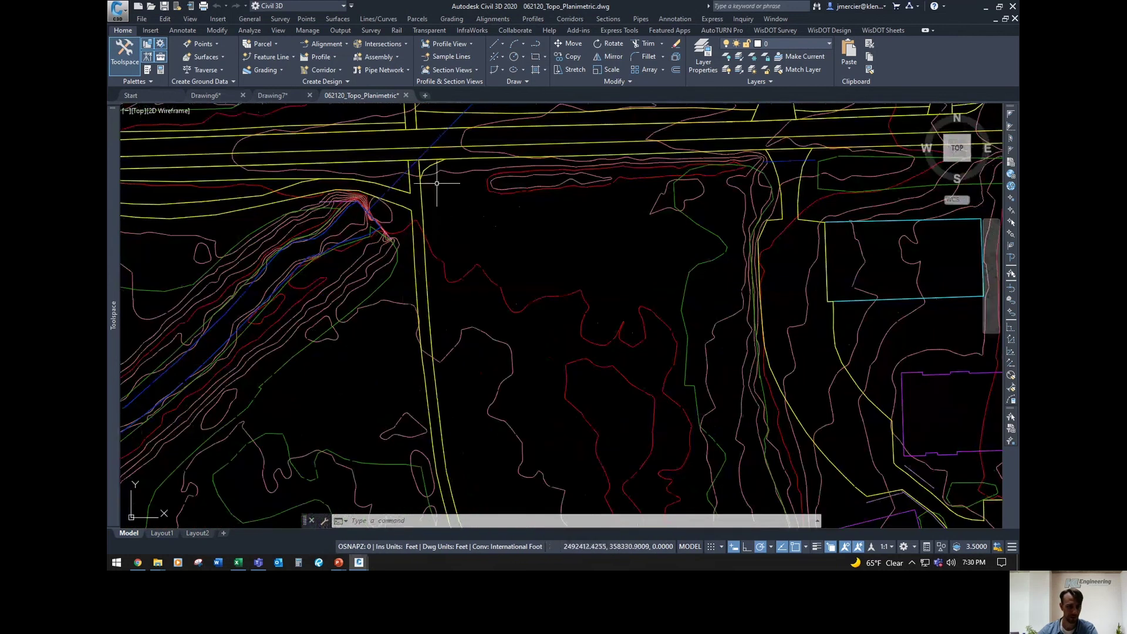
{"action": "middle_click_drag", "start_coordinate": [523, 129], "coordinate": [551, 281]}
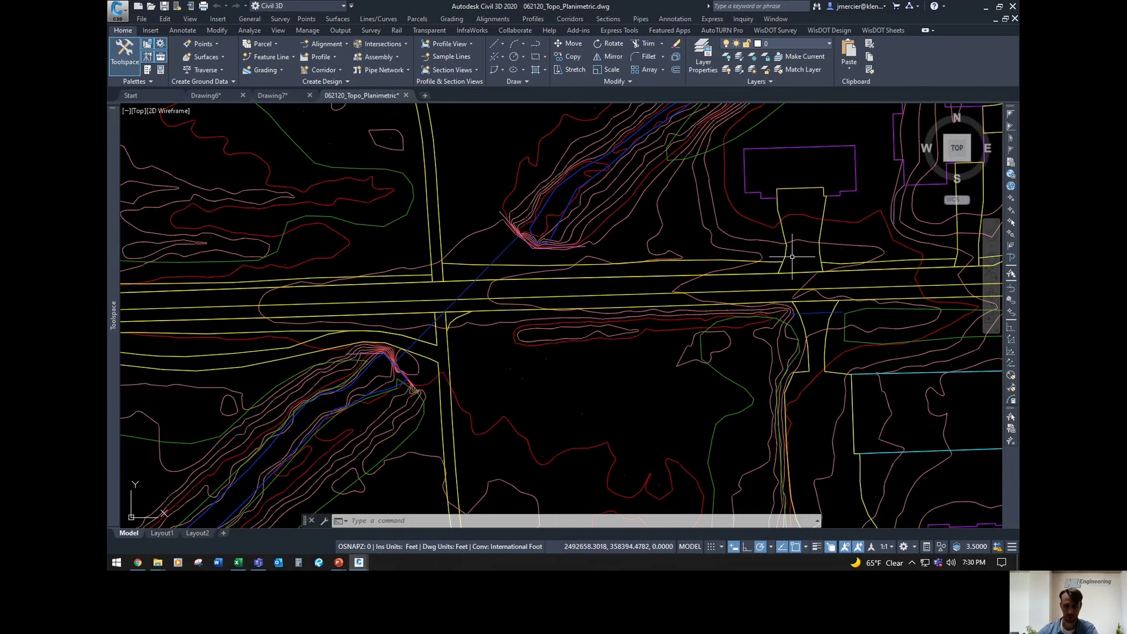
{"action": "middle_click_drag", "start_coordinate": [790, 248], "coordinate": [316, 177]}
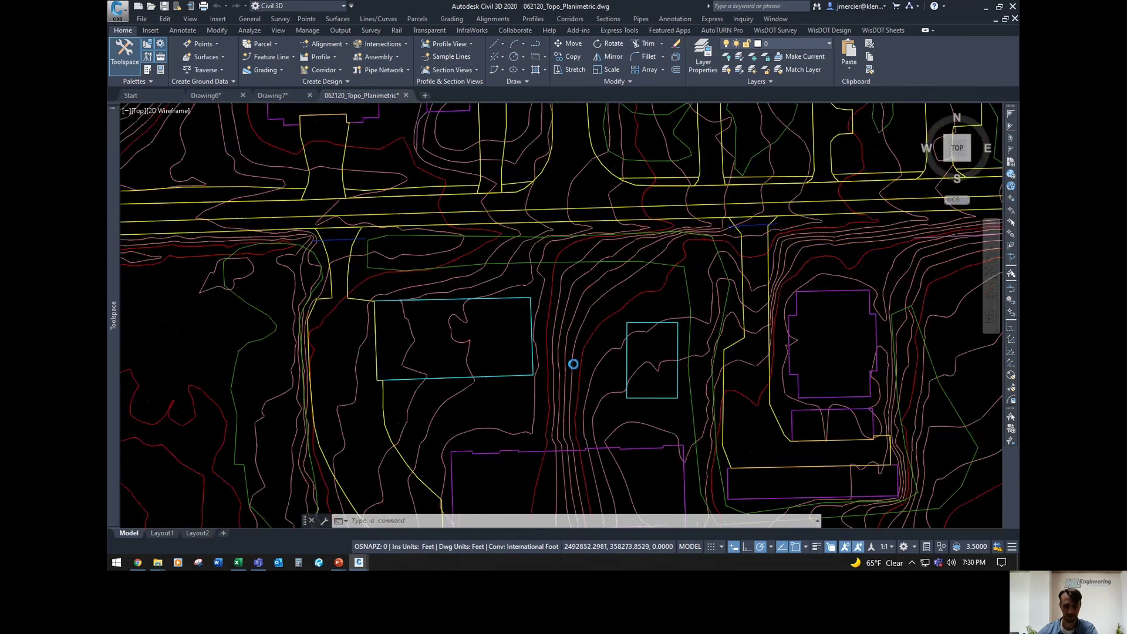
{"action": "scroll", "coordinate": [573, 364], "scroll_direction": "down", "scroll_amount": 3}
{"action": "scroll", "coordinate": [564, 352], "scroll_direction": "down", "scroll_amount": 3}
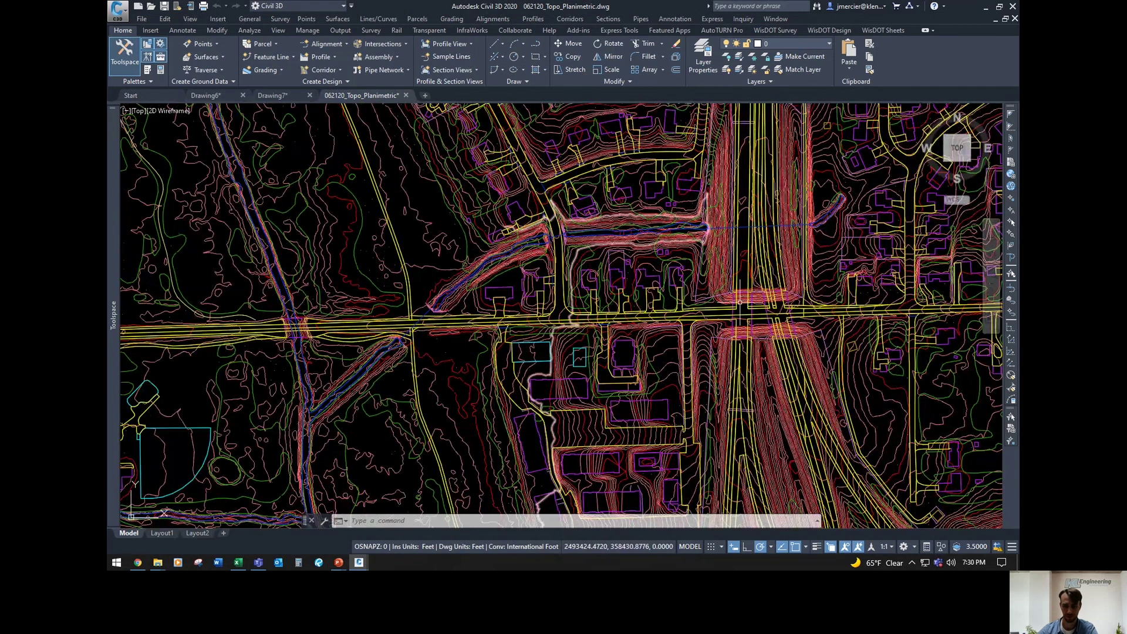
Step: Open the drawing settings for units and zone of the 062120_Topo_Planimetric drawing
{"action": "middle_click_drag", "start_coordinate": [435, 243], "coordinate": [452, 234]}
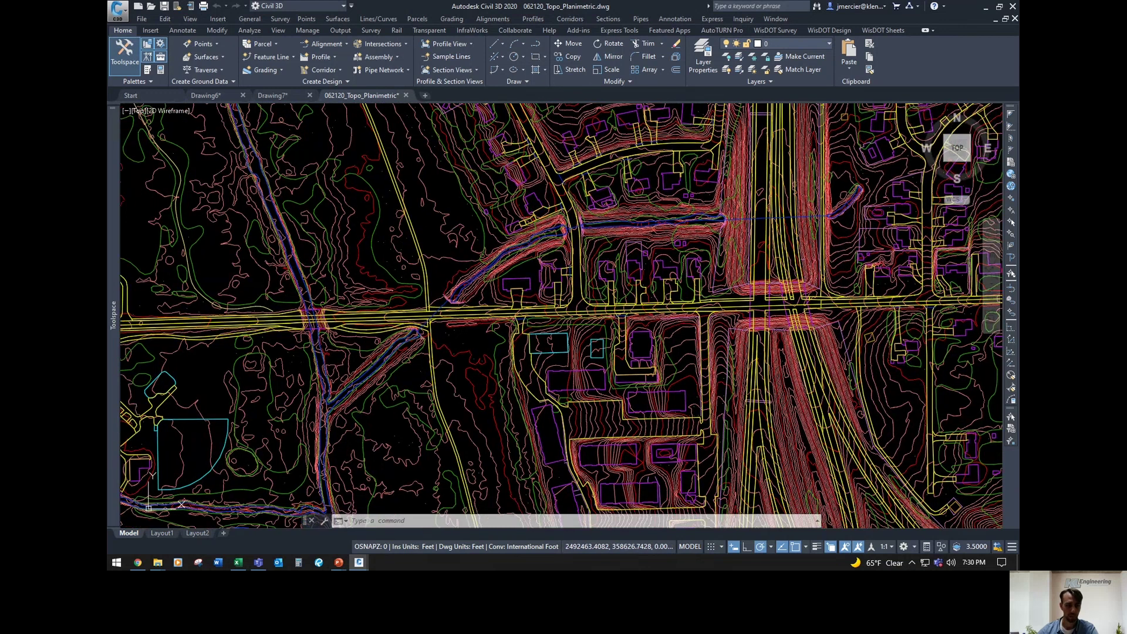
{"action": "scroll", "coordinate": [640, 194], "scroll_direction": "down", "scroll_amount": 2}
{"action": "scroll", "coordinate": [435, 203], "scroll_direction": "down", "scroll_amount": 2}
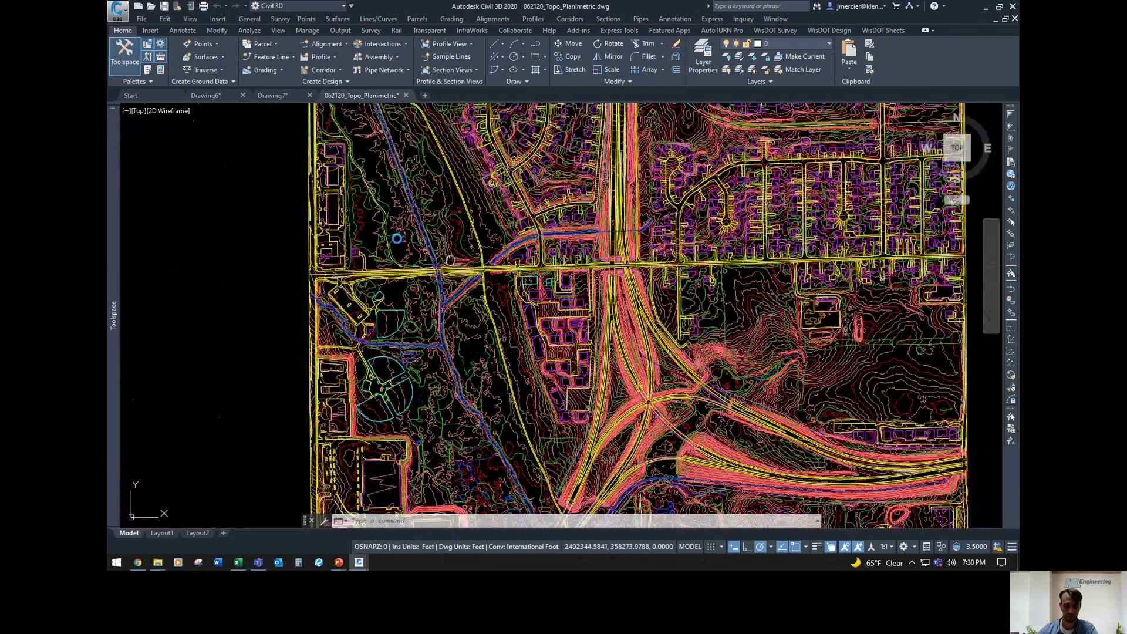
{"action": "mouse_move", "coordinate": [294, 164]}
{"action": "middle_mouse_down"}
{"action": "mouse_move", "coordinate": [239, 141]}
{"action": "mouse_move", "coordinate": [220, 167]}
{"action": "mouse_move", "coordinate": [233, 243]}
{"action": "middle_mouse_up"}
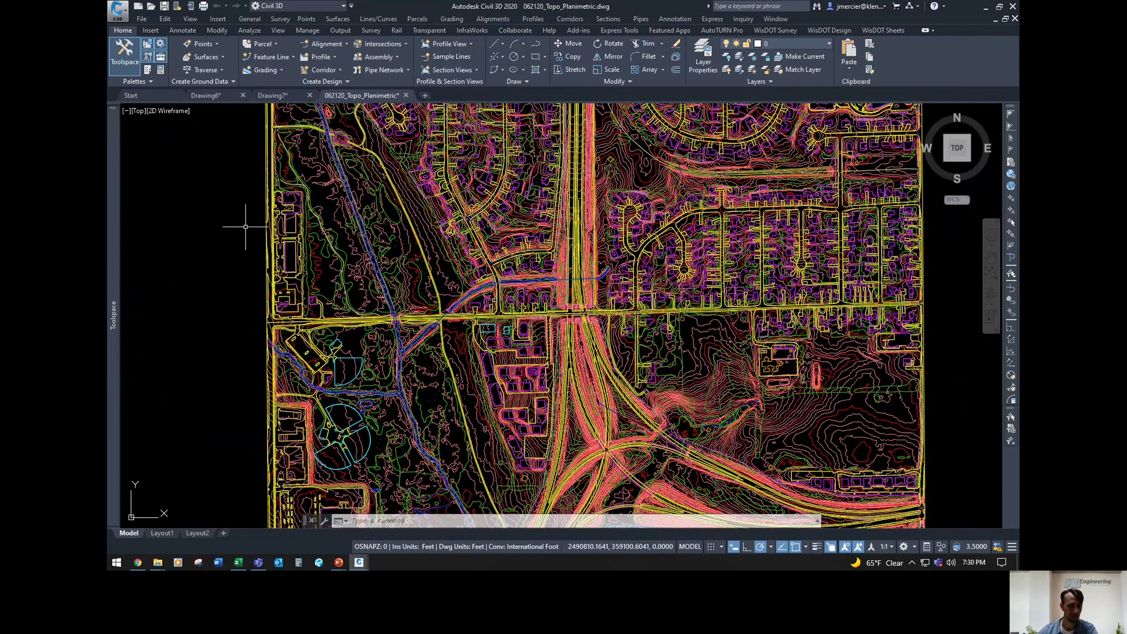
{"action": "left_click", "coordinate": [119, 10]}
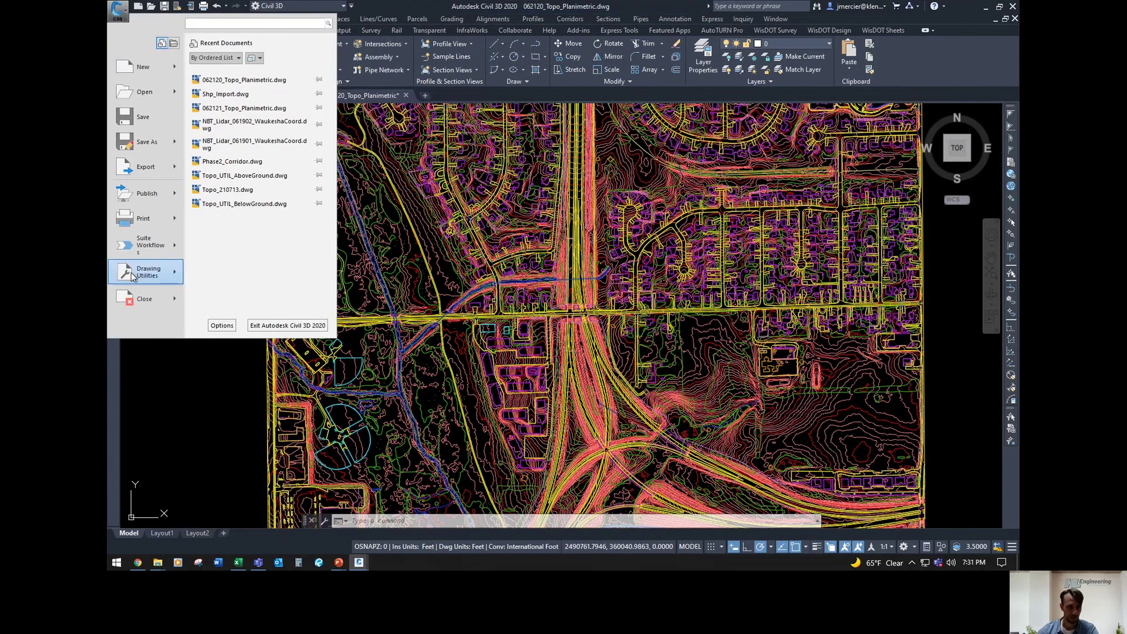
{"action": "mouse_move", "coordinate": [152, 248]}
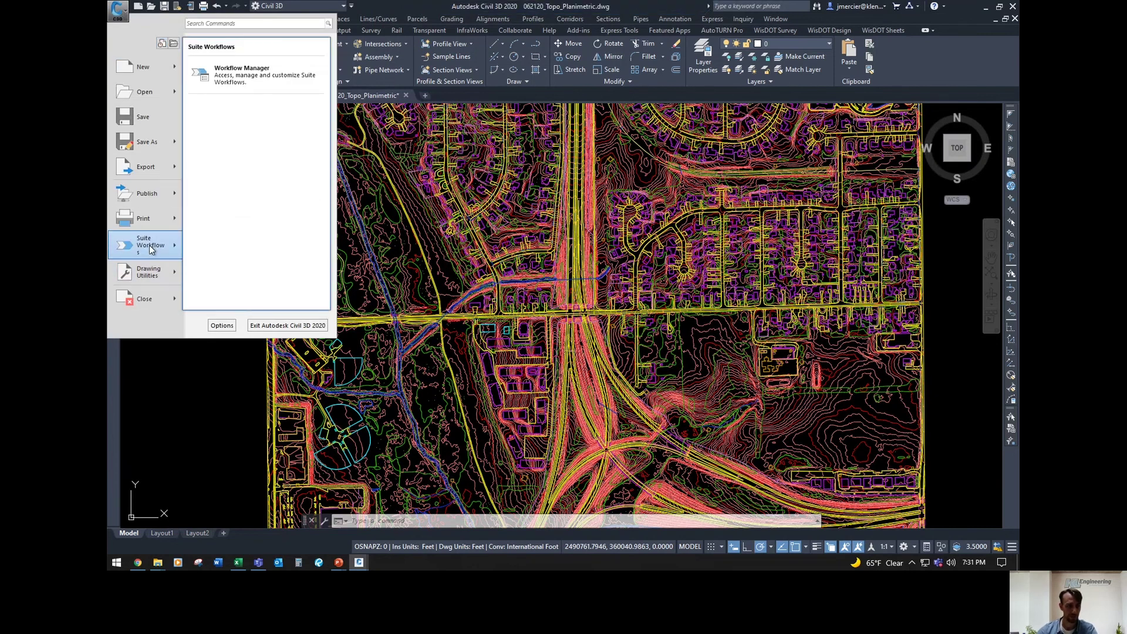
{"action": "mouse_move", "coordinate": [156, 272]}
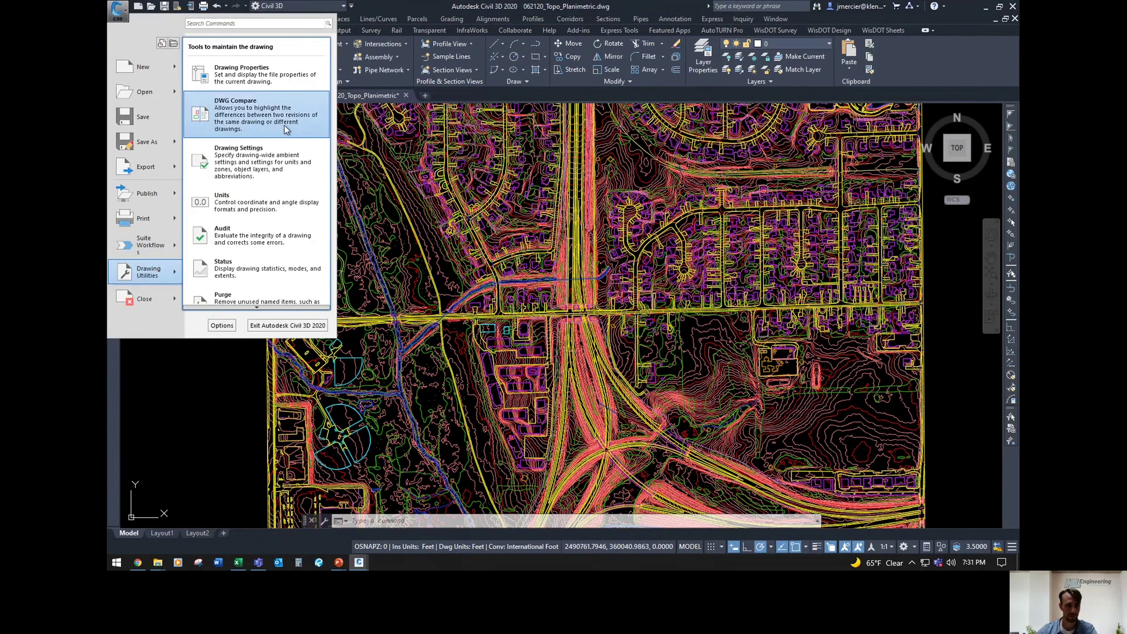
{"action": "left_click", "coordinate": [247, 158]}
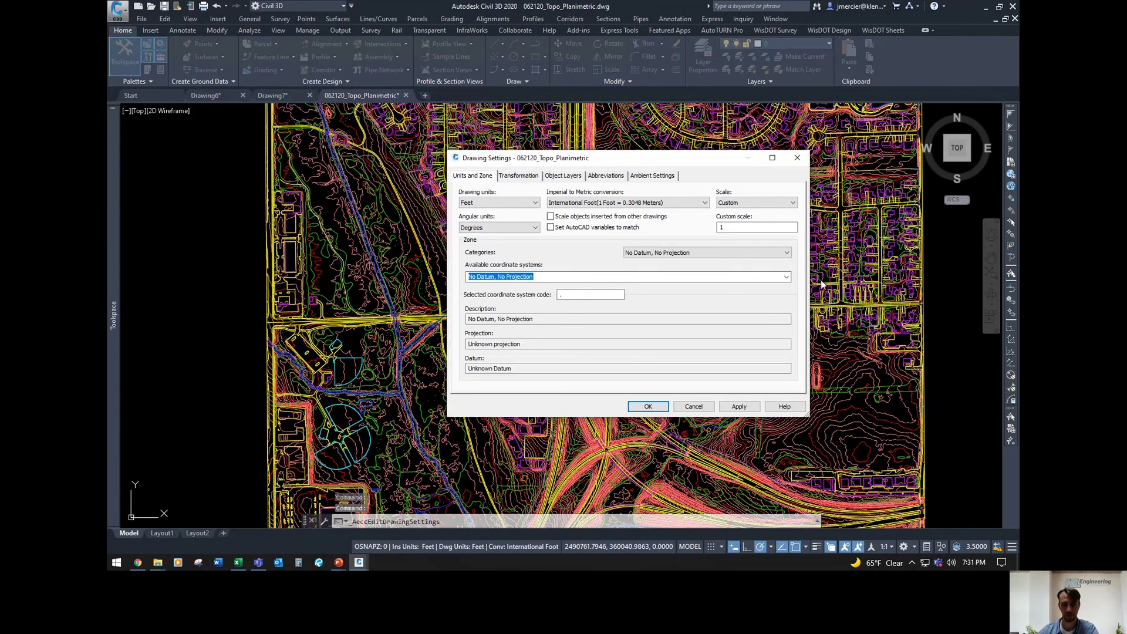
Step: Assign the WisDOT coordinate system SPCS-Wisconsin South Zone NAD 83 (1991)-USF to the topo drawing and save it
{"action": "left_click", "coordinate": [786, 279]}
{"action": "left_click", "coordinate": [786, 279]}
{"action": "left_click", "coordinate": [762, 254]}
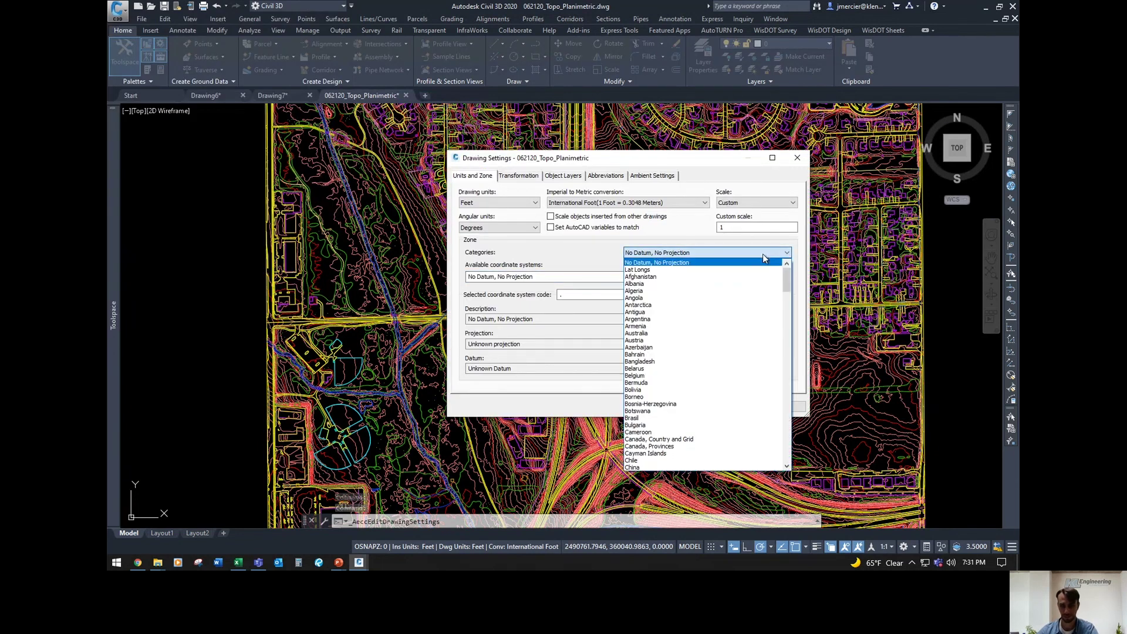
{"action": "left_click_drag", "start_coordinate": [788, 282], "coordinate": [788, 457]}
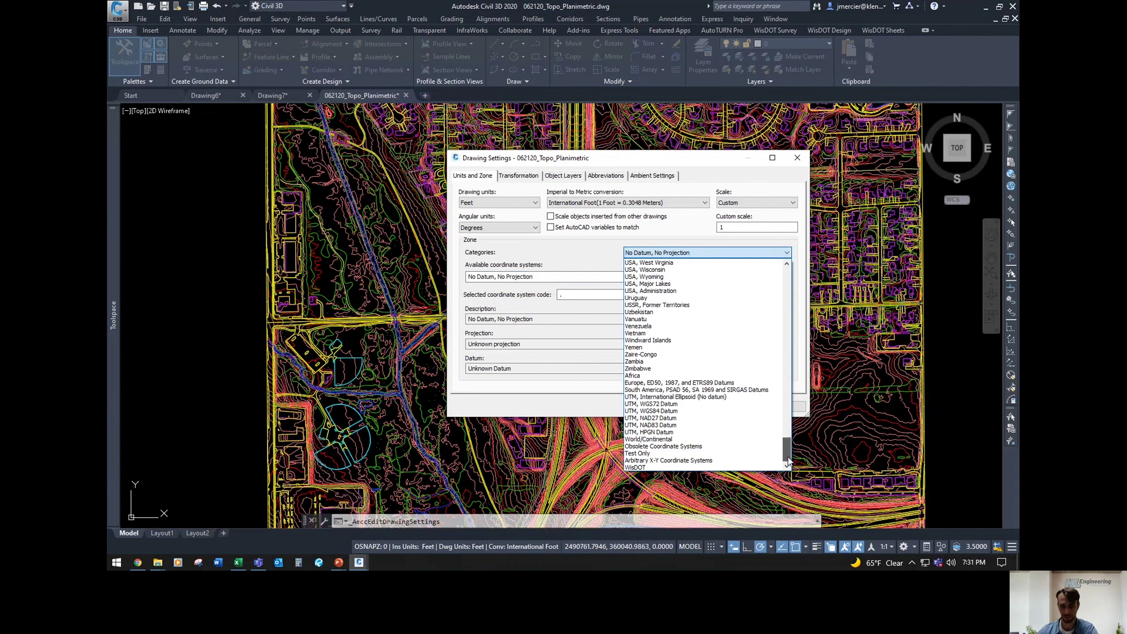
{"action": "left_click", "coordinate": [637, 467]}
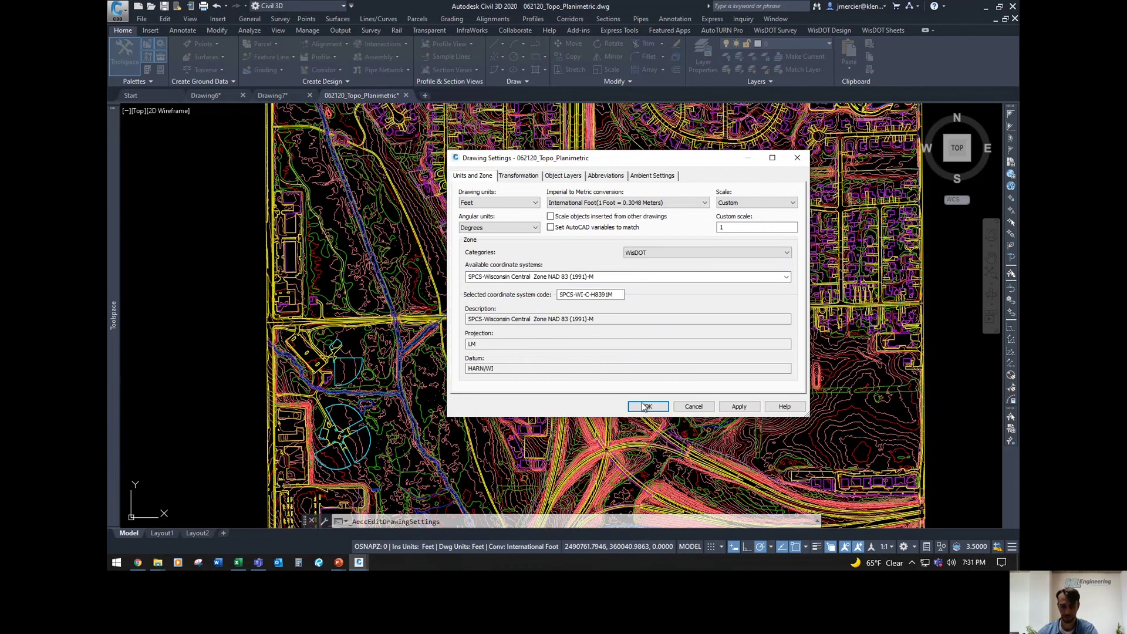
{"action": "left_click", "coordinate": [790, 277]}
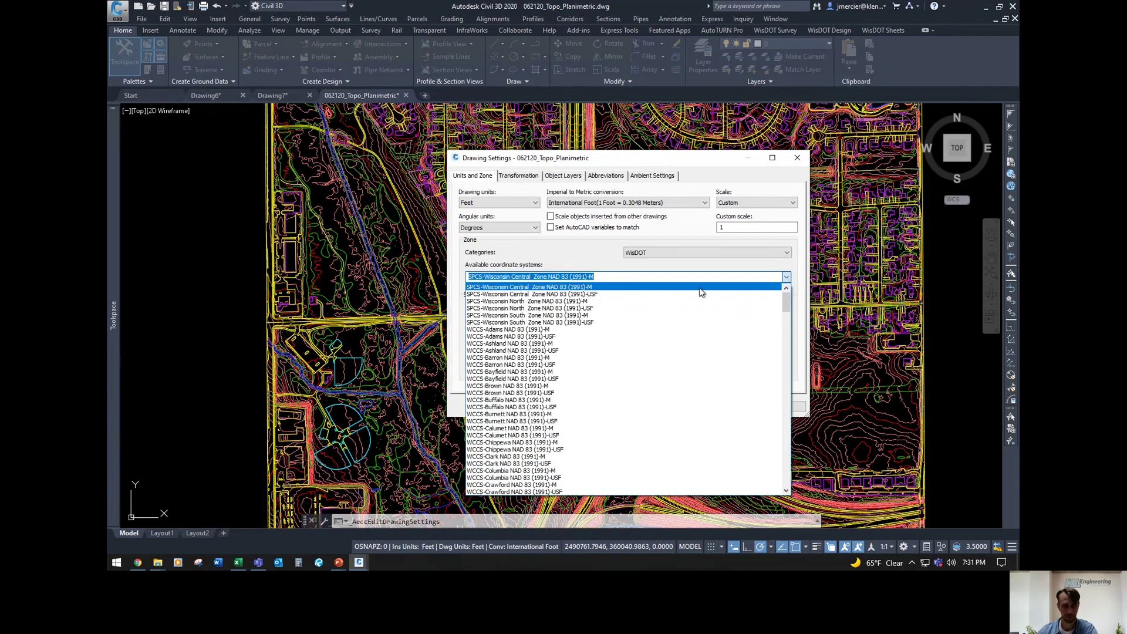
{"action": "left_click", "coordinate": [512, 323]}
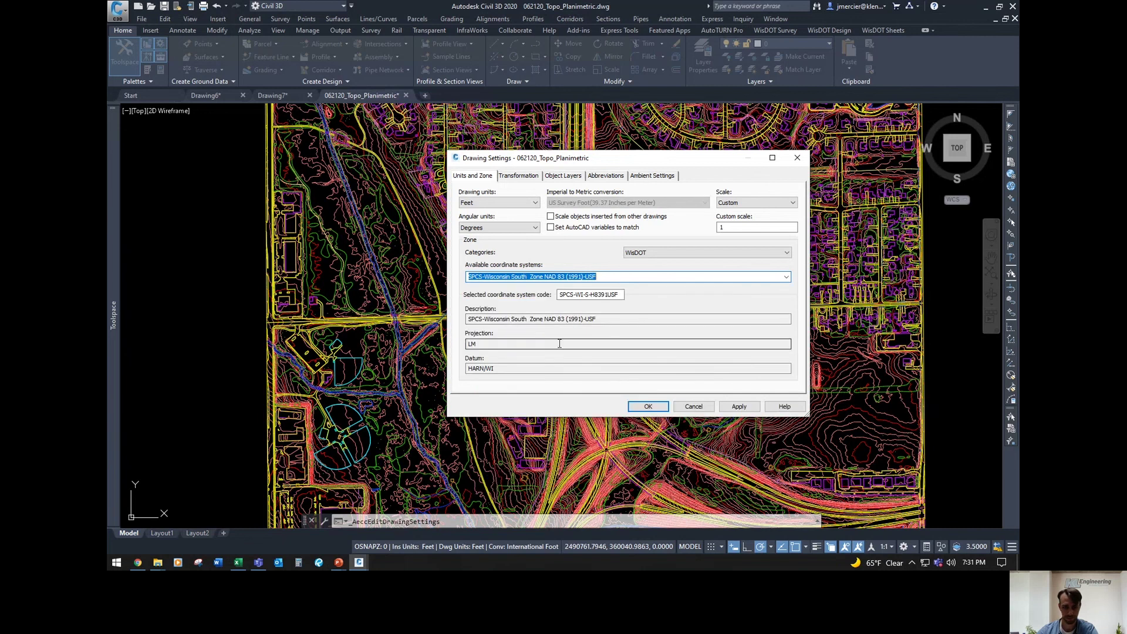
{"action": "left_click", "coordinate": [648, 406]}
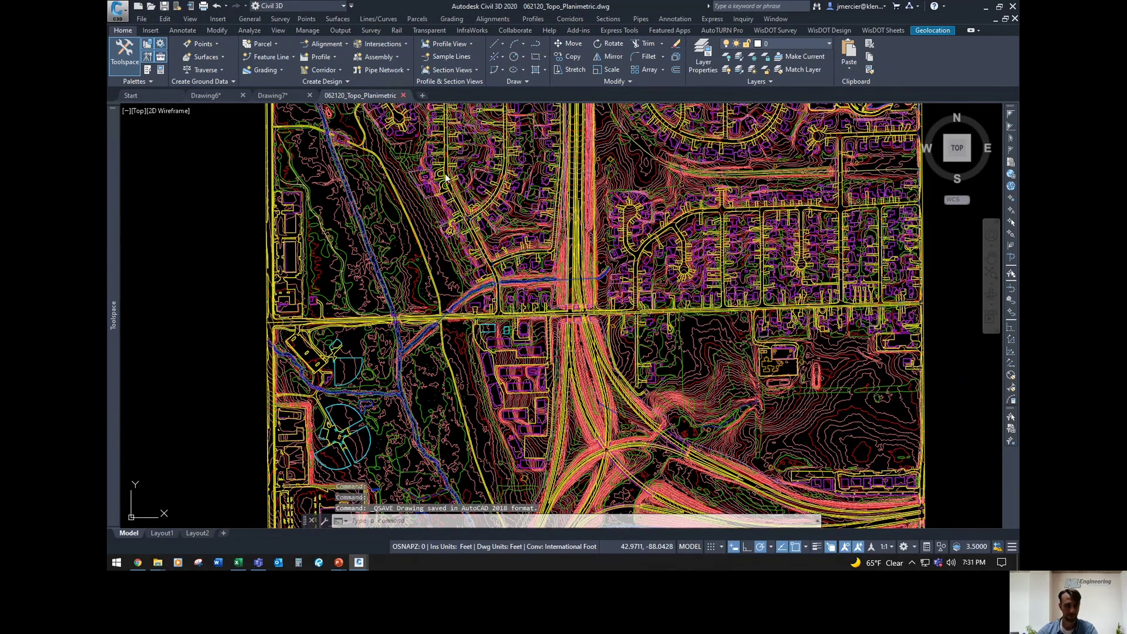
Step: Close the topo drawing and open the drawing settings of a new blank drawing
{"action": "left_click", "coordinate": [404, 95]}
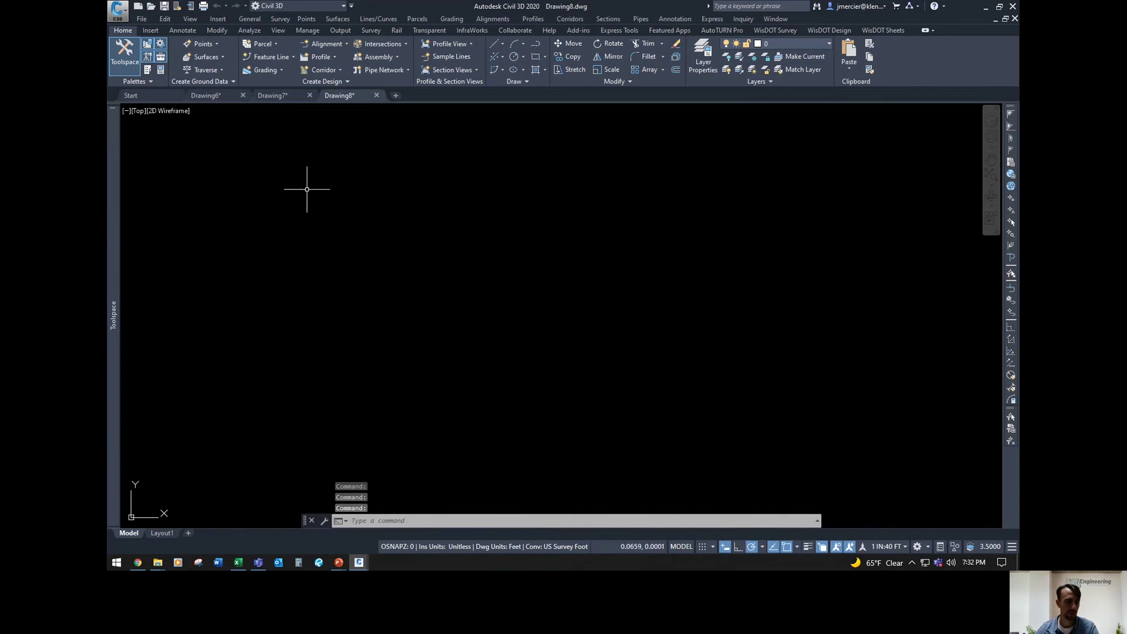
{"action": "left_click", "coordinate": [119, 11]}
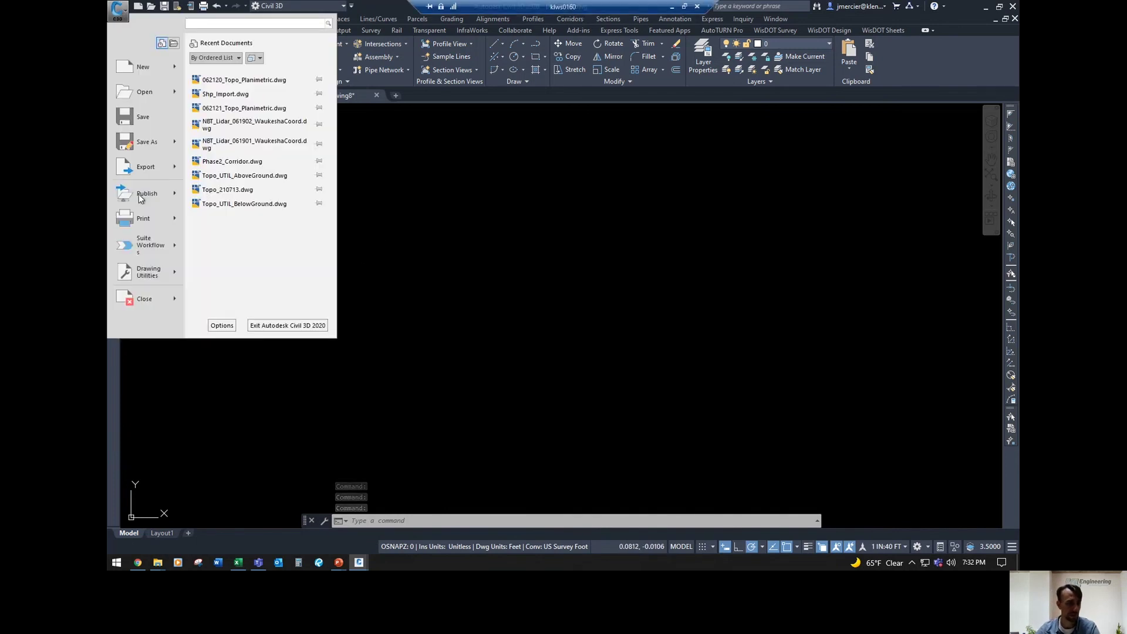
{"action": "mouse_move", "coordinate": [143, 277]}
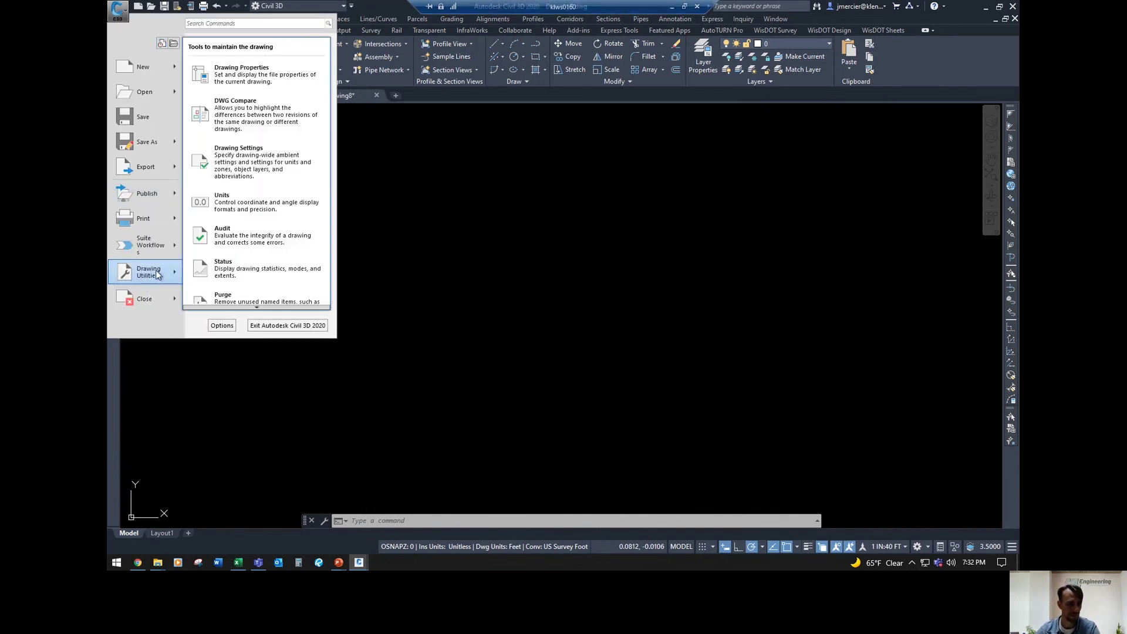
{"action": "left_click", "coordinate": [263, 156]}
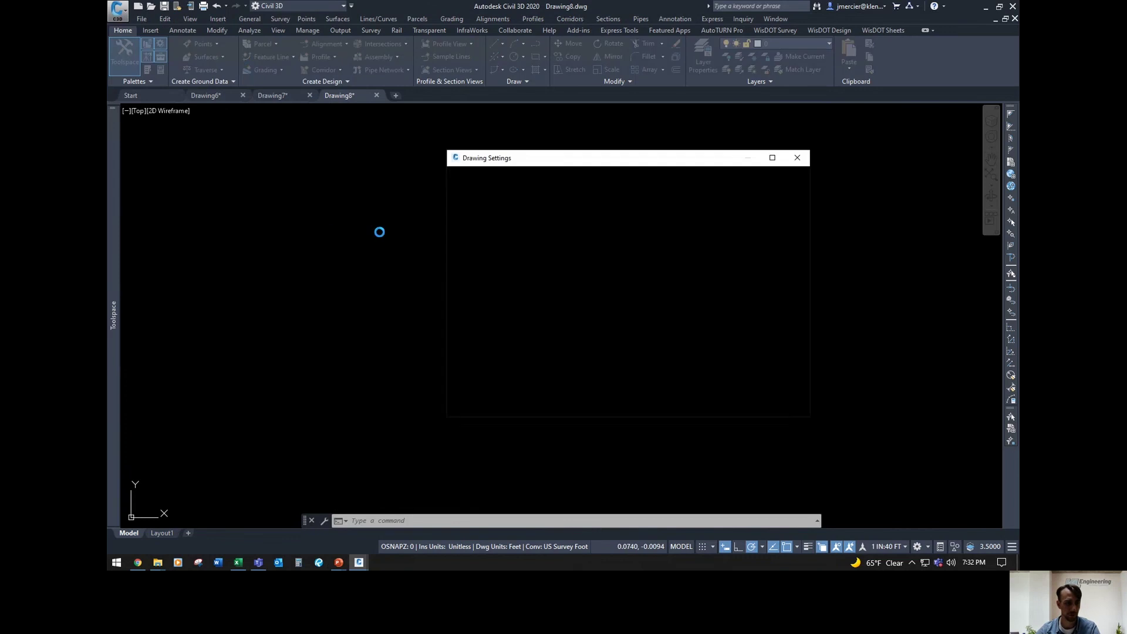
Step: Assign the WisDOT coordinate system WISCRS-Milwaukee NAD 83 (1991)-USF to the new drawing
{"action": "left_click", "coordinate": [694, 253]}
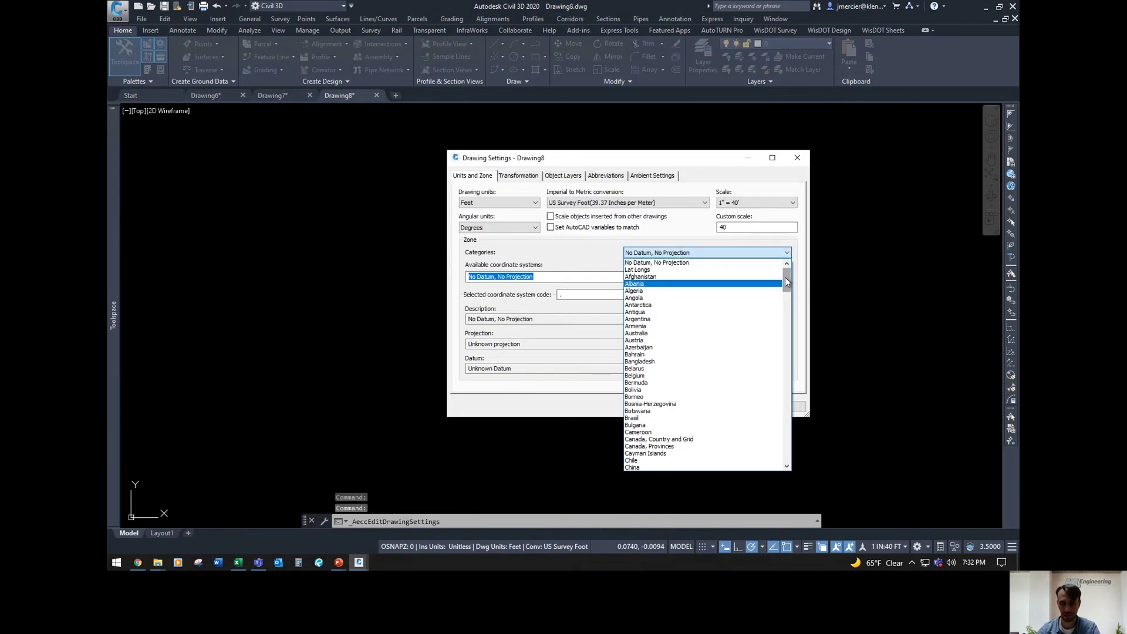
{"action": "left_click_drag", "start_coordinate": [788, 281], "coordinate": [789, 464]}
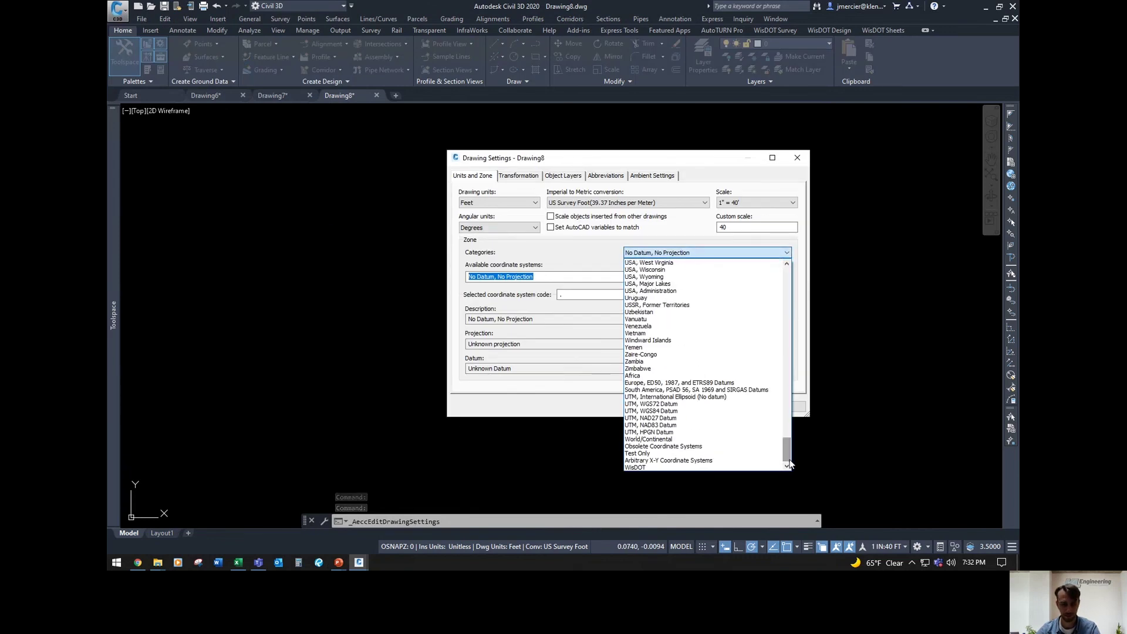
{"action": "left_click", "coordinate": [640, 466]}
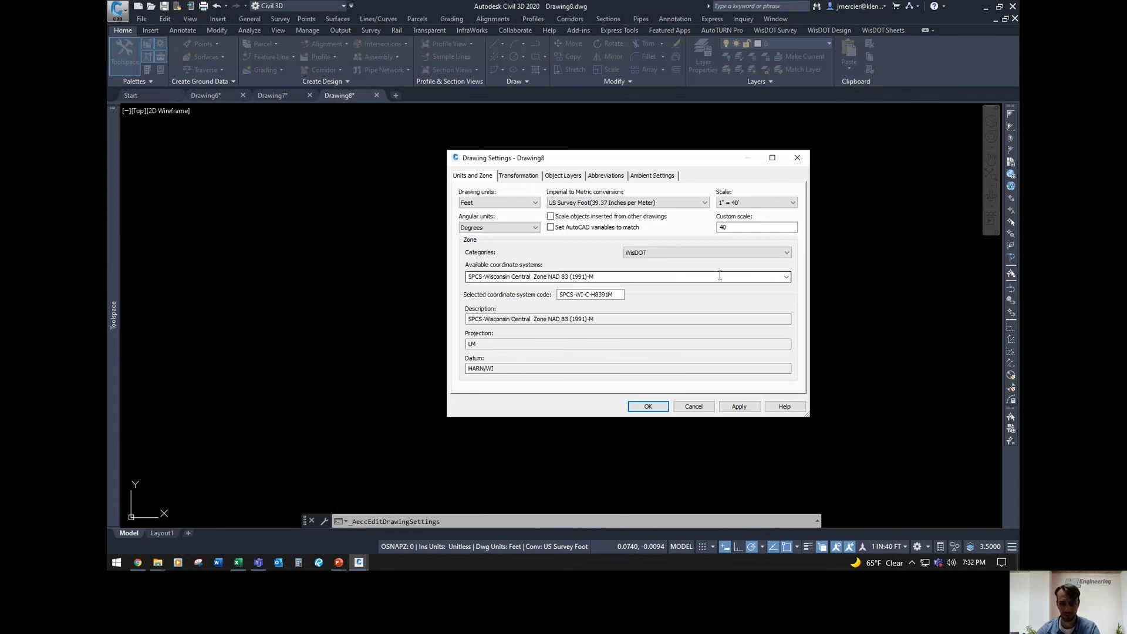
{"action": "left_click", "coordinate": [786, 276]}
{"action": "left_click_drag", "start_coordinate": [786, 293], "coordinate": [786, 423]}
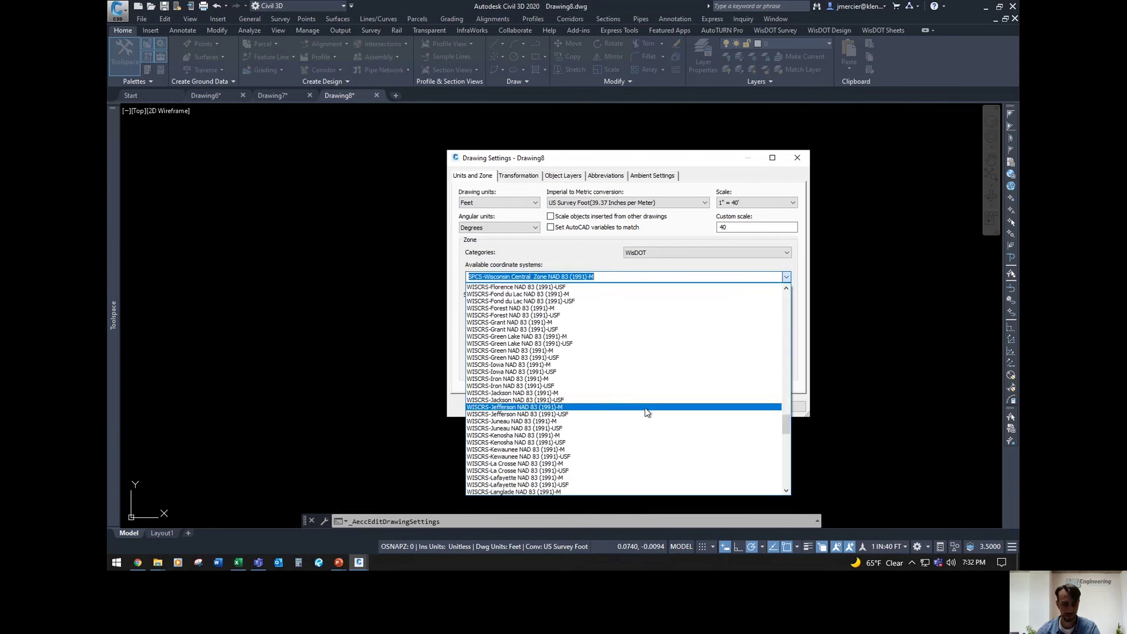
{"action": "scroll", "coordinate": [645, 414], "scroll_direction": "down", "scroll_amount": 7}
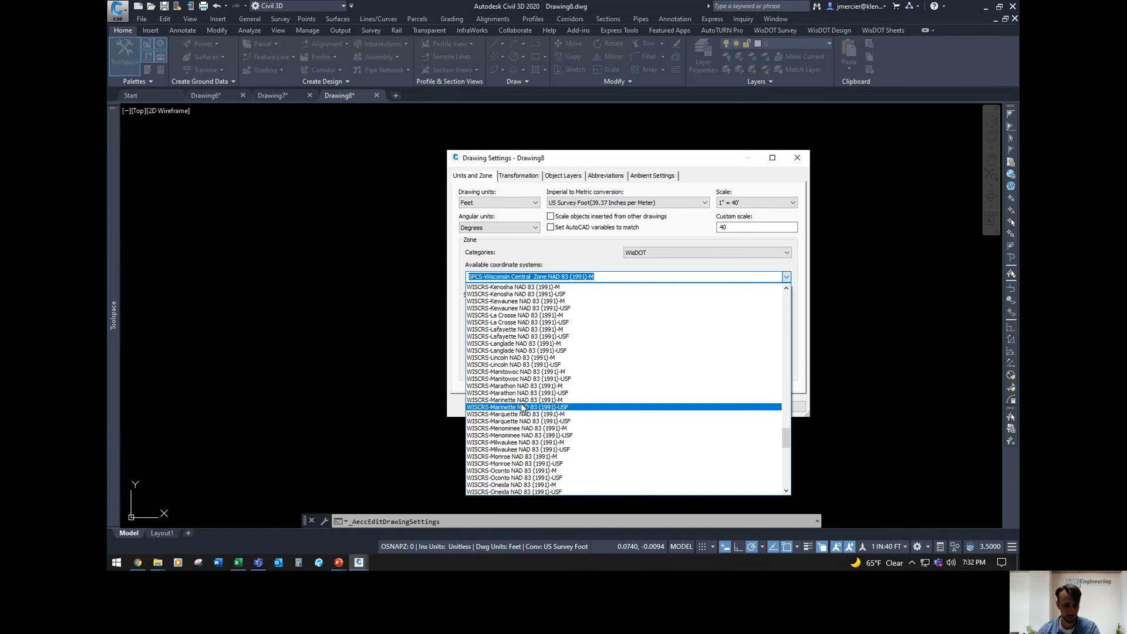
{"action": "left_click", "coordinate": [497, 449]}
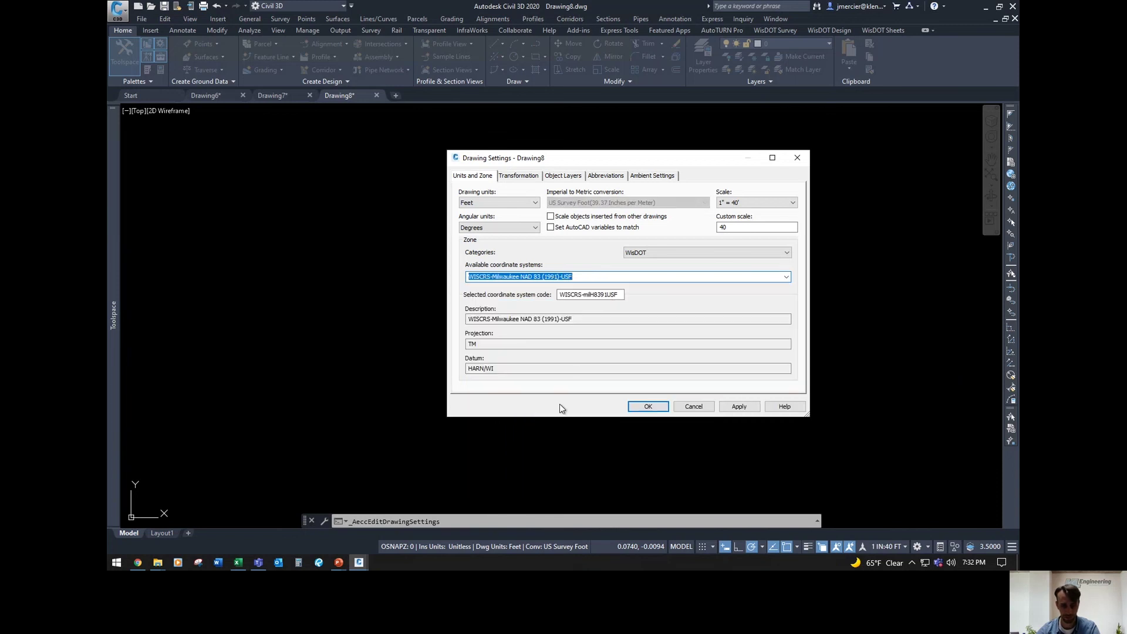
{"action": "left_click", "coordinate": [648, 406]}
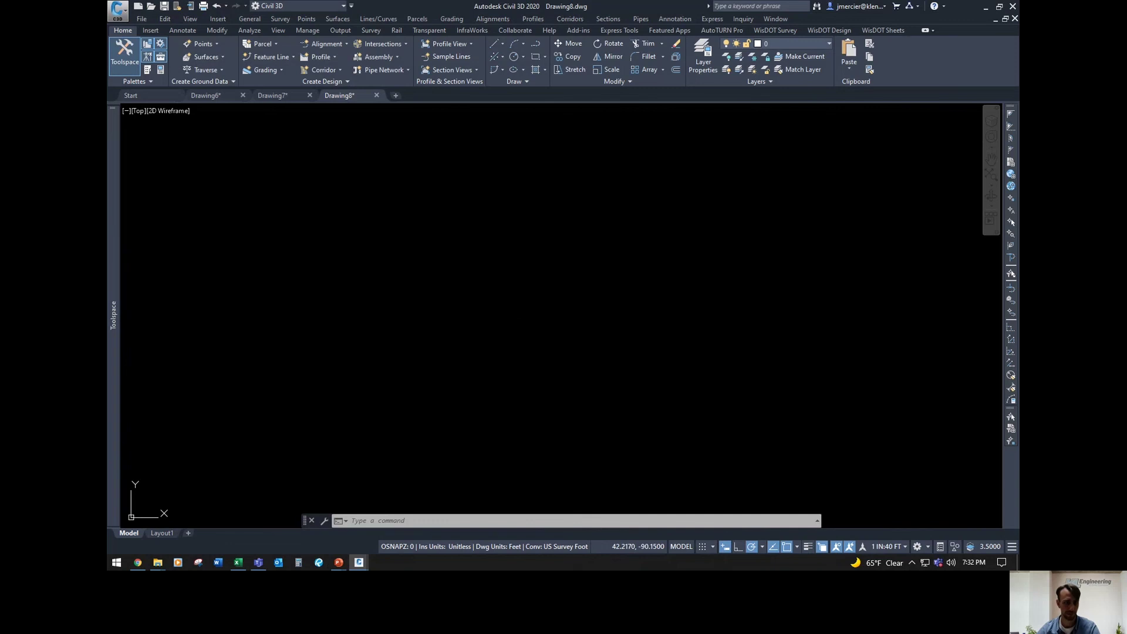
Step: Turn on the Map task pane with the MAPWSPACE command
{"action": "type", "text": "ma"}
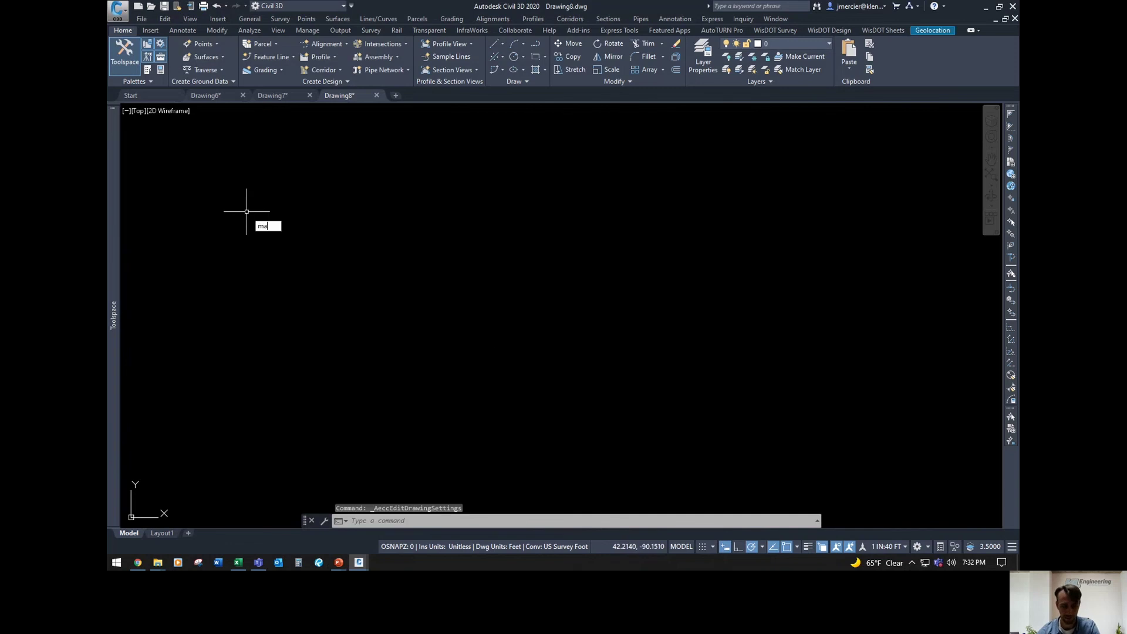
{"action": "type", "text": "pw"}
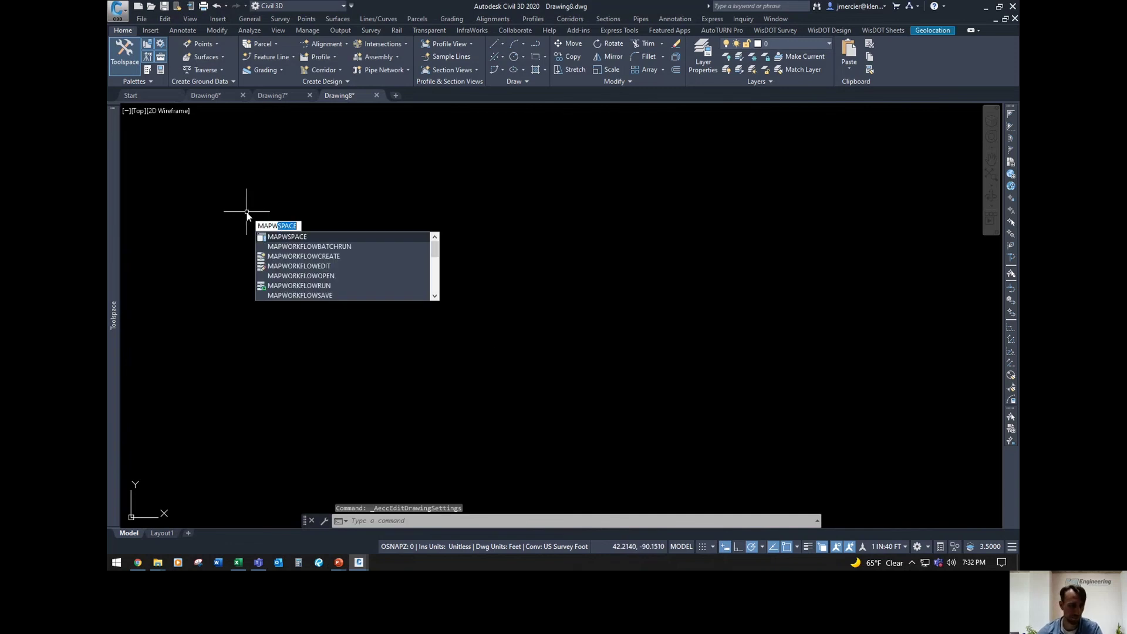
{"action": "key", "text": "Return"}
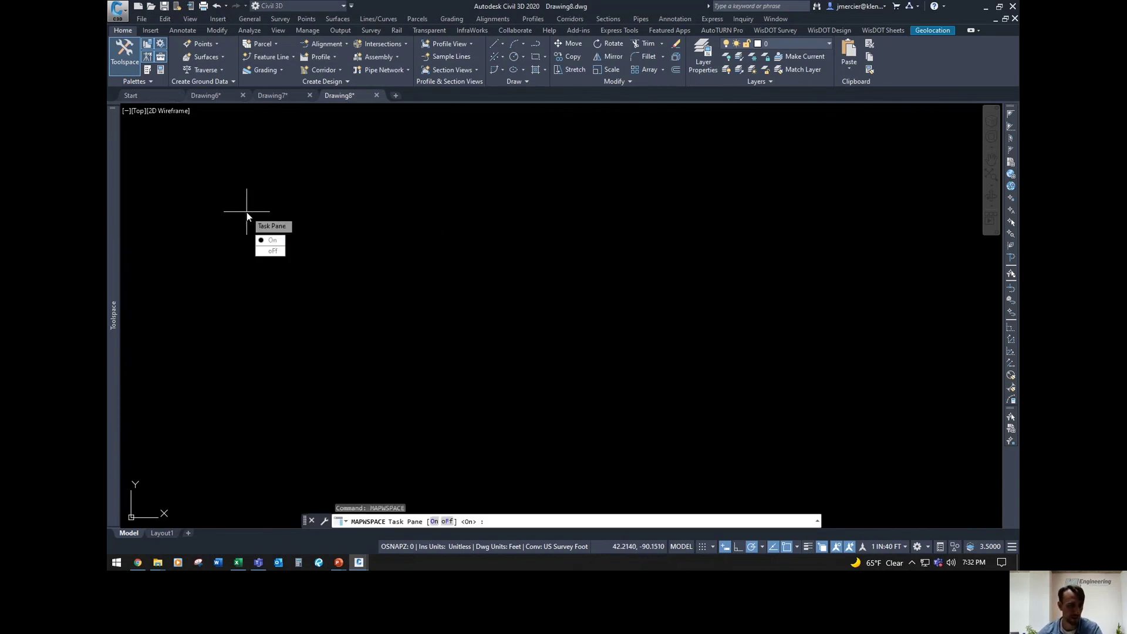
{"action": "key", "text": "Return"}
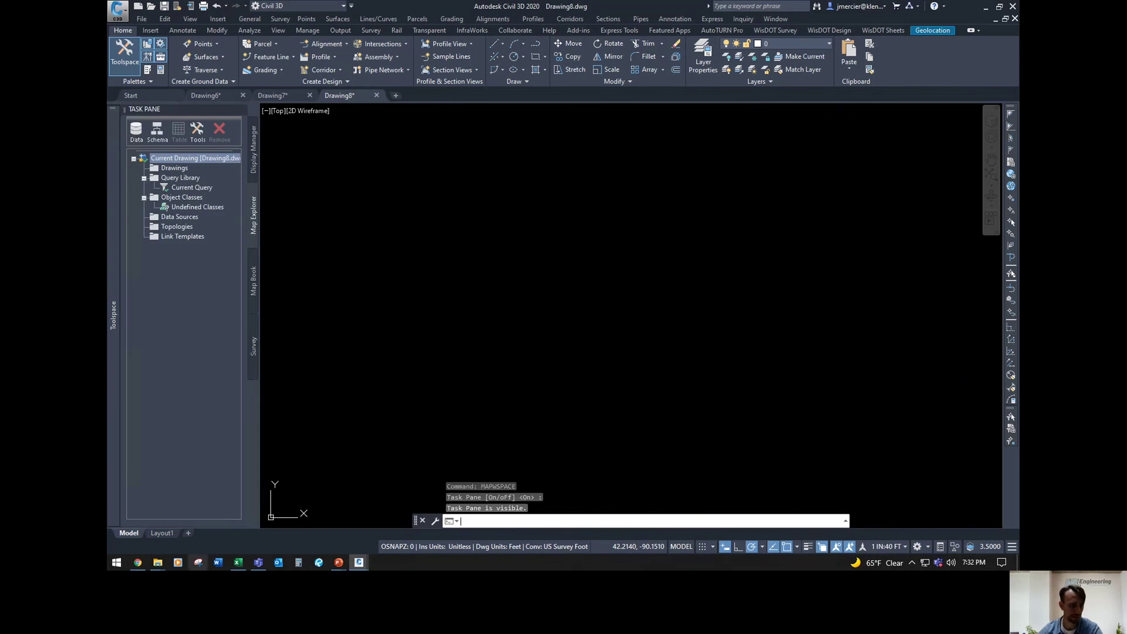
Step: Attach 062120_Topo_Planimetric.dwg from its File Explorer folder to the new drawing's Drawings list in Map Explorer
{"action": "mouse_move", "coordinate": [157, 563]}
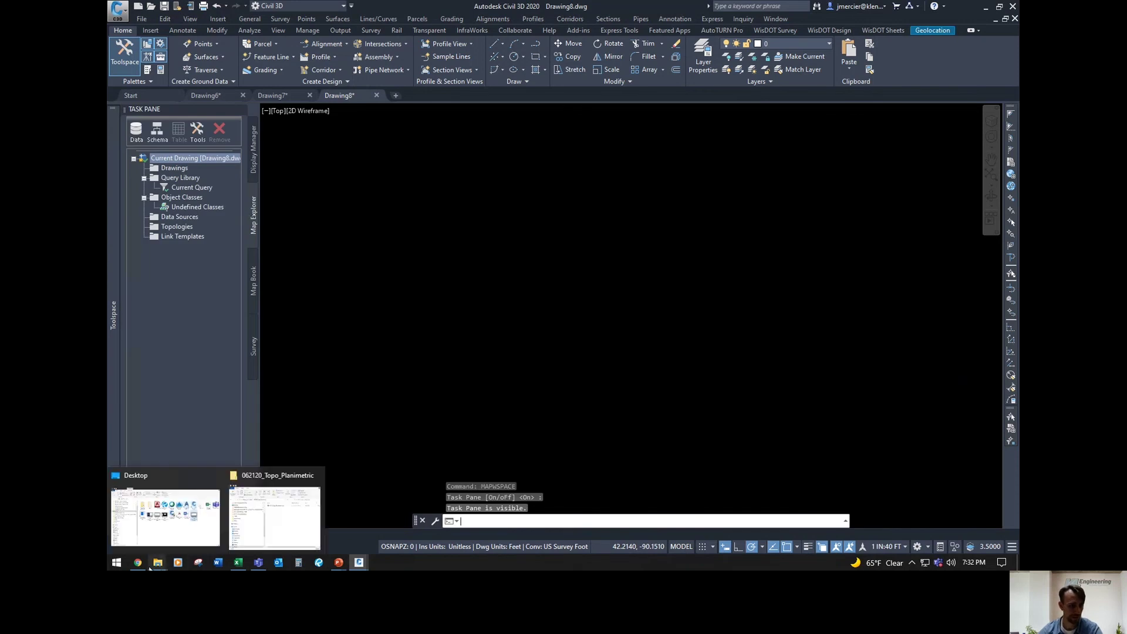
{"action": "left_click", "coordinate": [311, 531]}
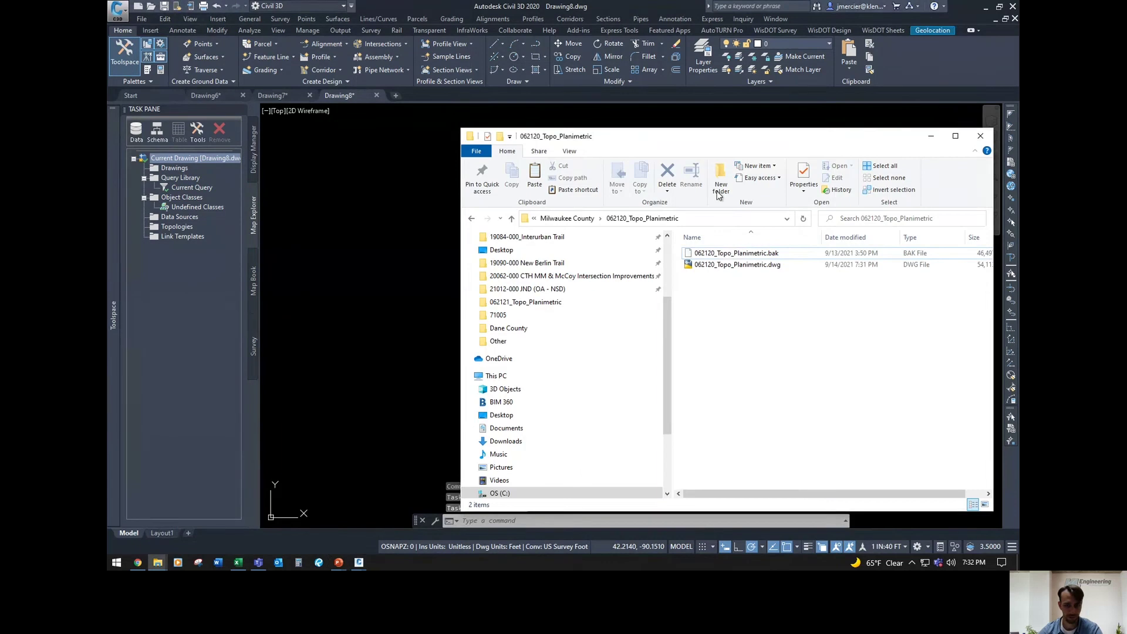
{"action": "left_click", "coordinate": [714, 266]}
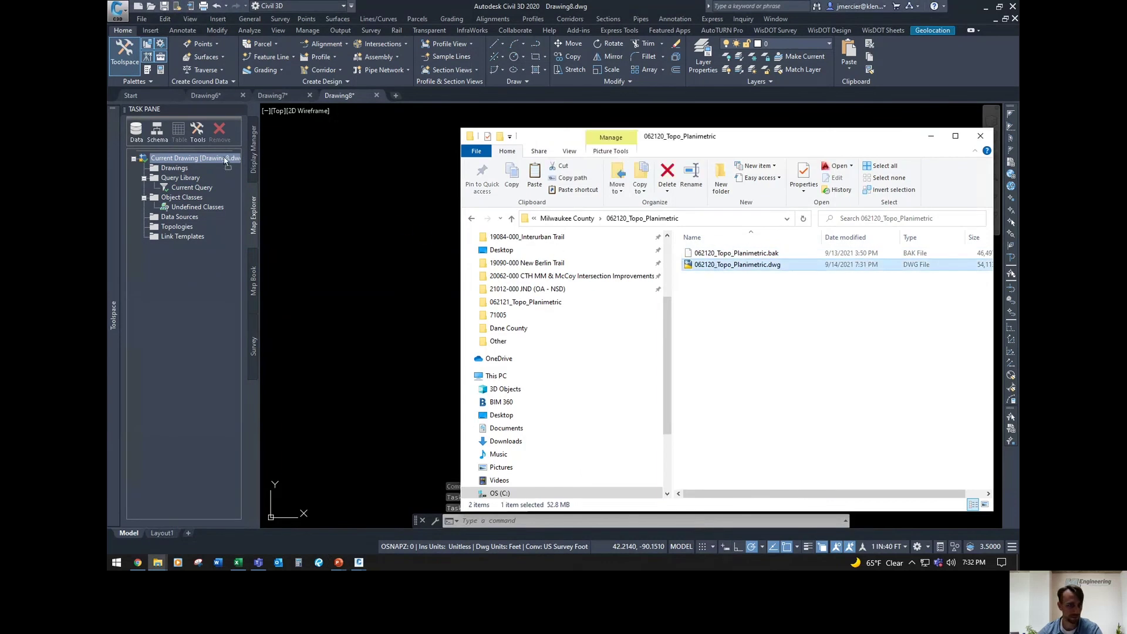
{"action": "left_click_drag", "start_coordinate": [172, 171], "coordinate": [173, 169]}
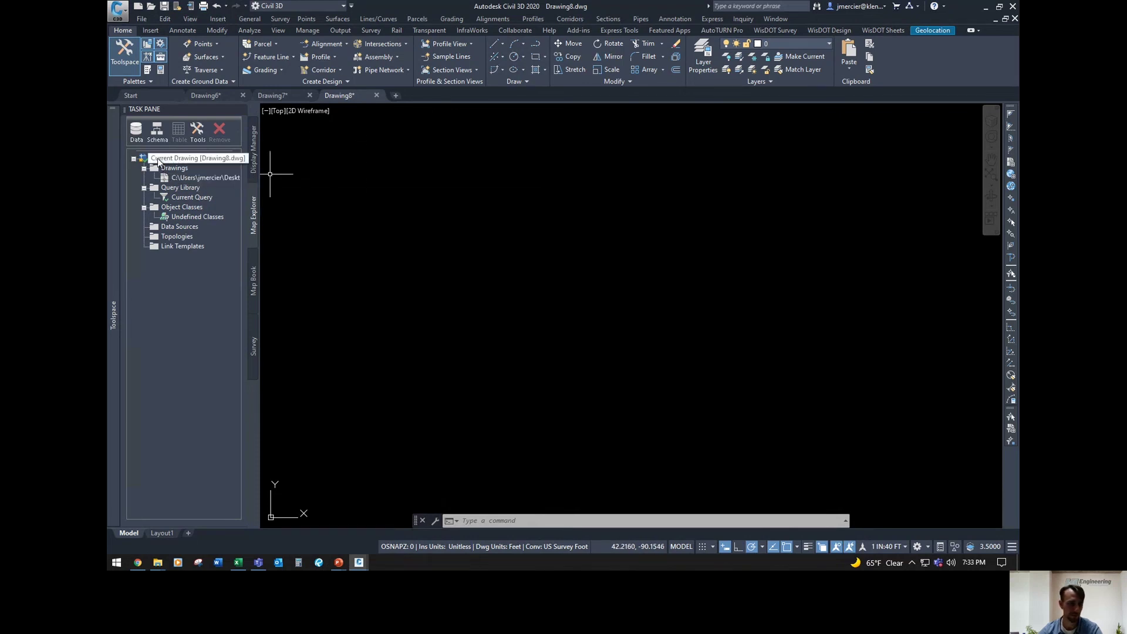
Step: Define the current query of the attached drawing with a Location condition of All in Draw mode and execute it
{"action": "left_click", "coordinate": [181, 160]}
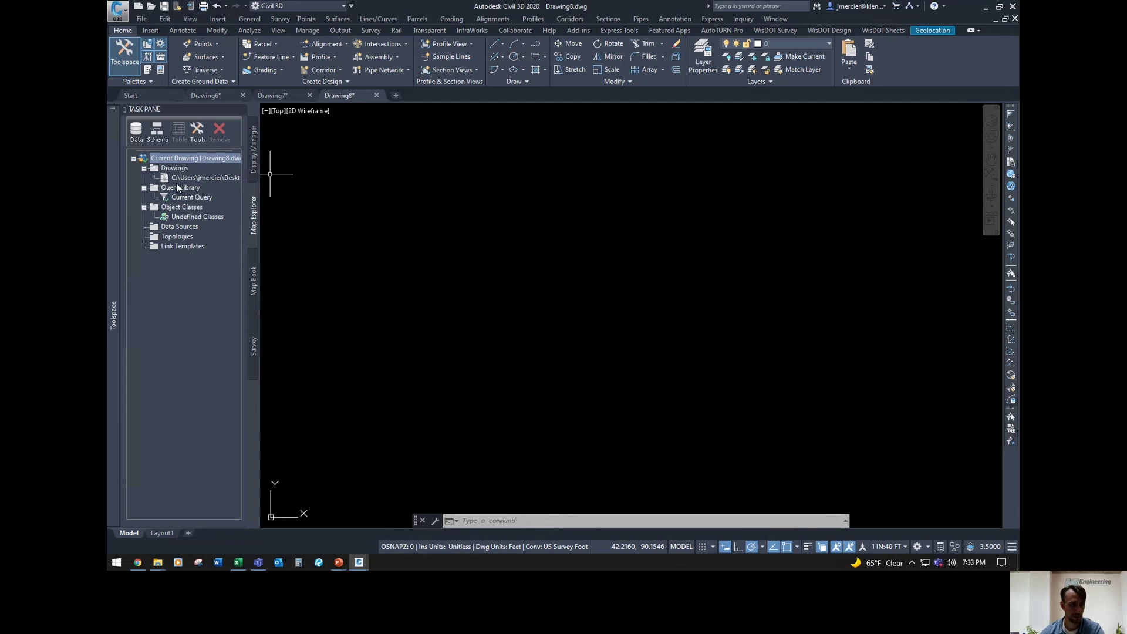
{"action": "right_click", "coordinate": [190, 199]}
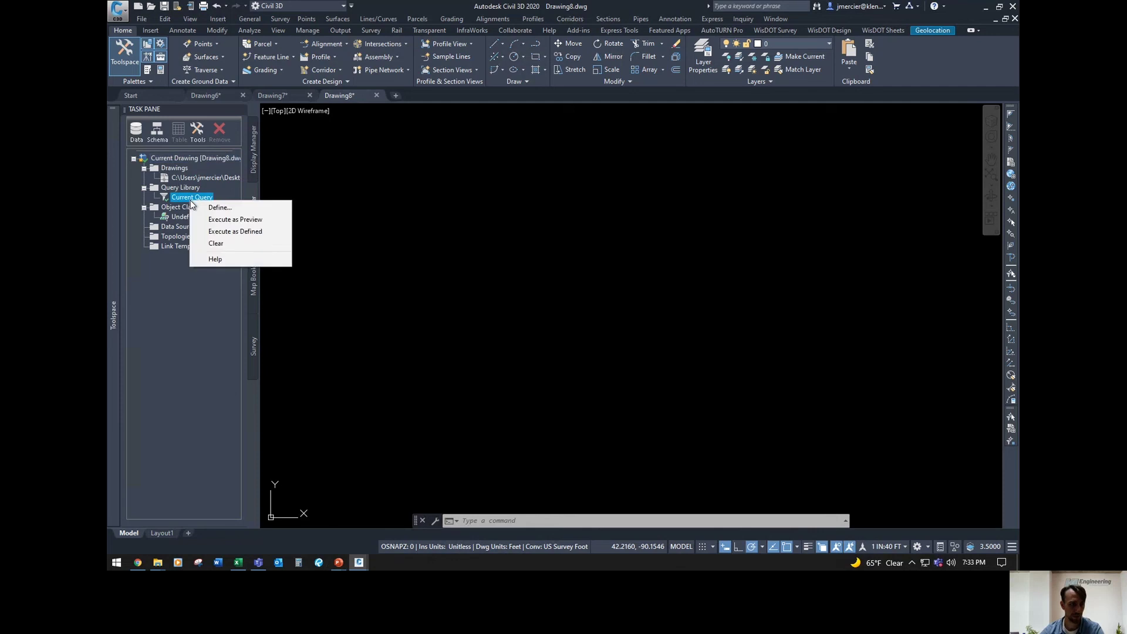
{"action": "left_click", "coordinate": [217, 209]}
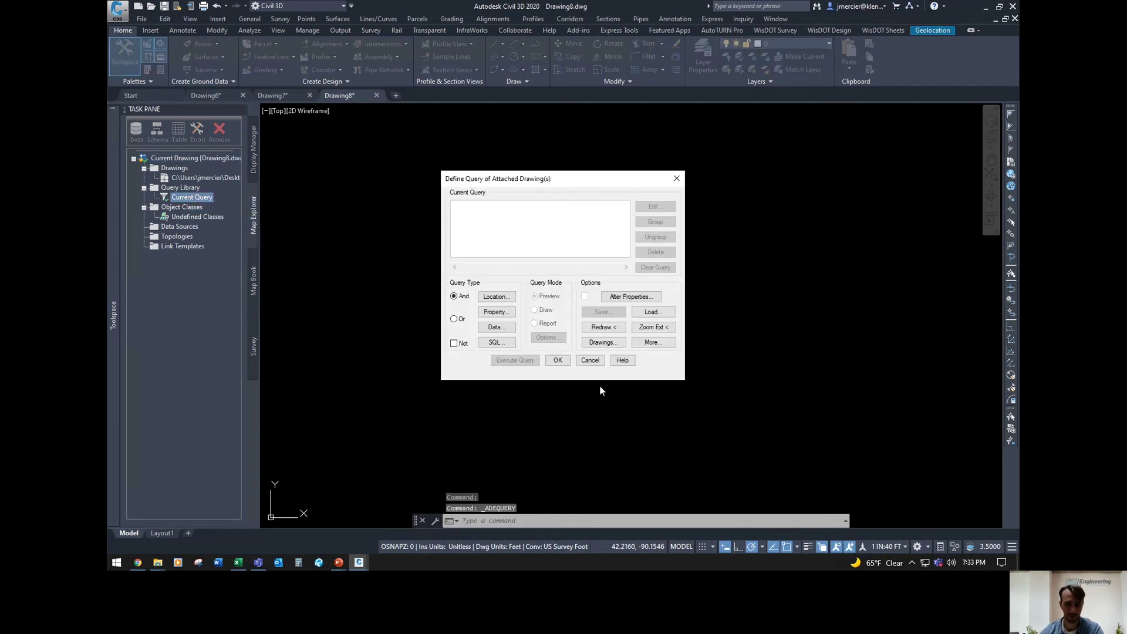
{"action": "left_click", "coordinate": [493, 298]}
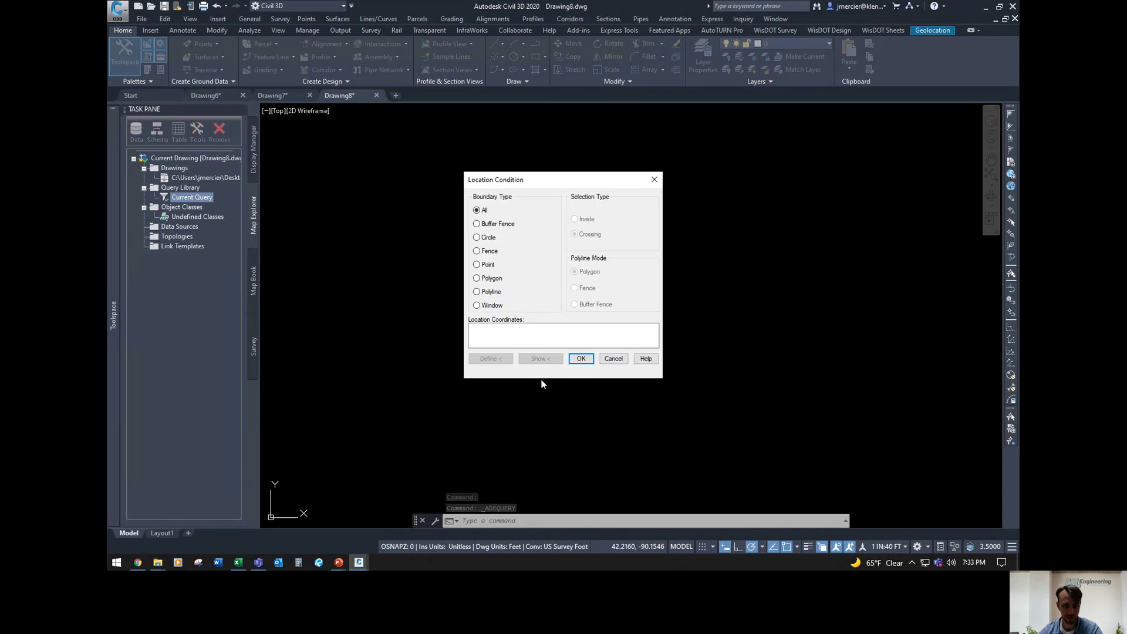
{"action": "left_click", "coordinate": [583, 359]}
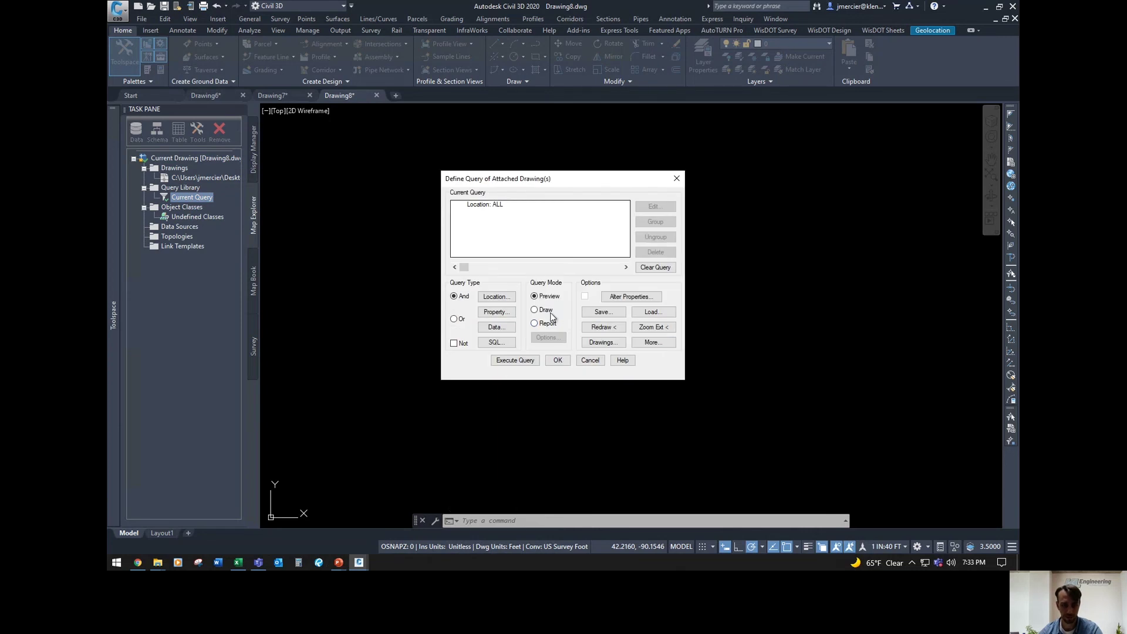
{"action": "left_click", "coordinate": [535, 311]}
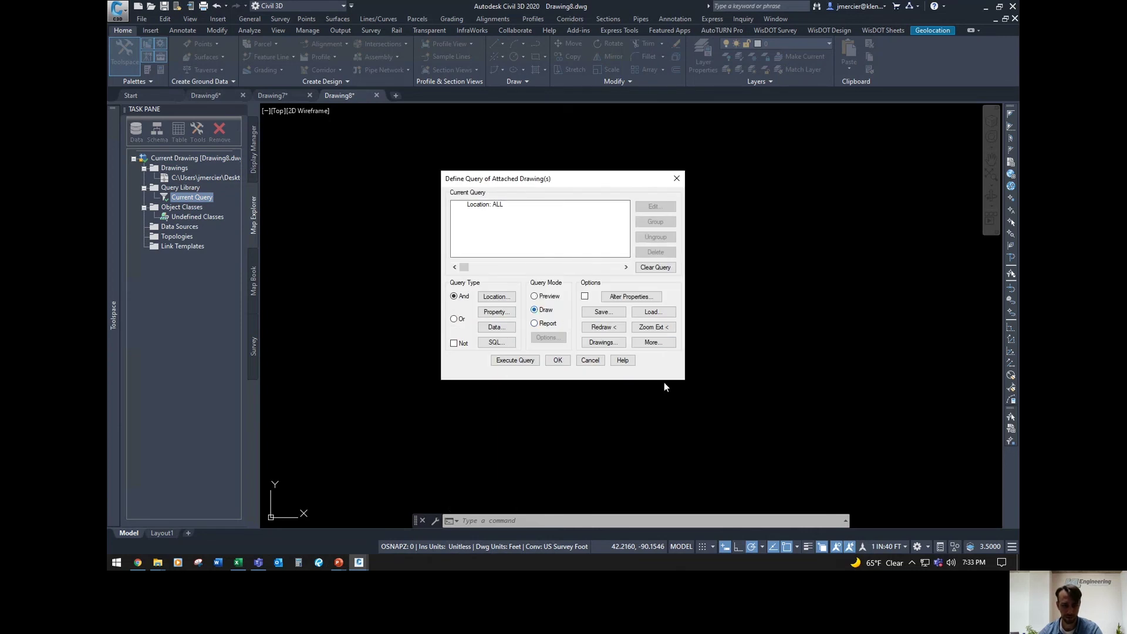
{"action": "left_click", "coordinate": [508, 359]}
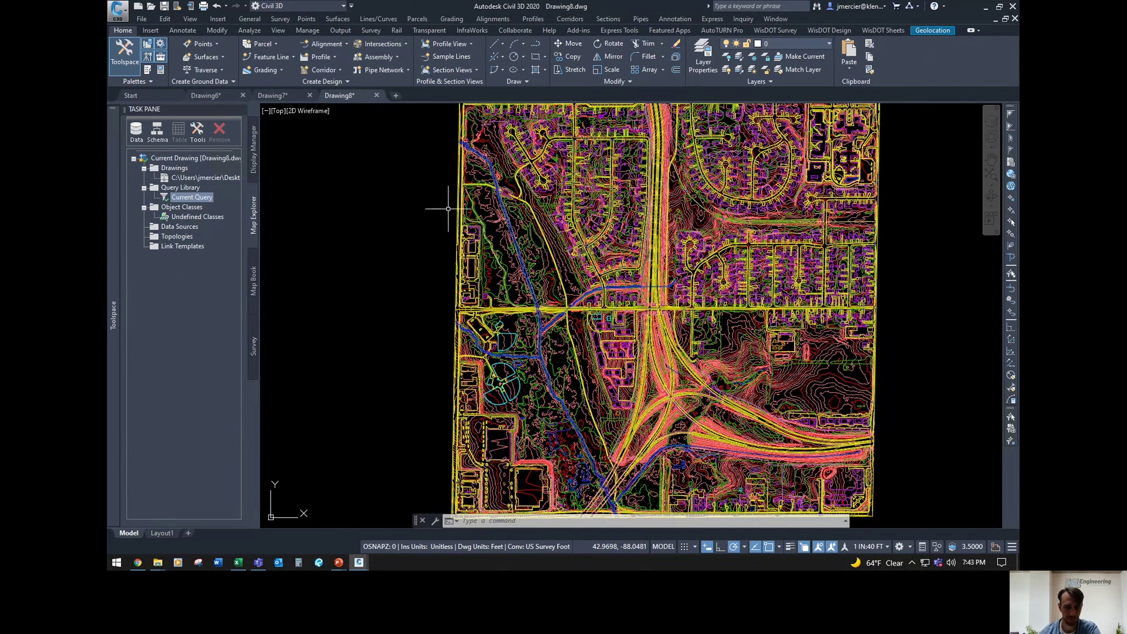
Step: Reload the Topo external reference in the new drawing
{"action": "scroll", "coordinate": [448, 206], "scroll_direction": "down", "scroll_amount": 1}
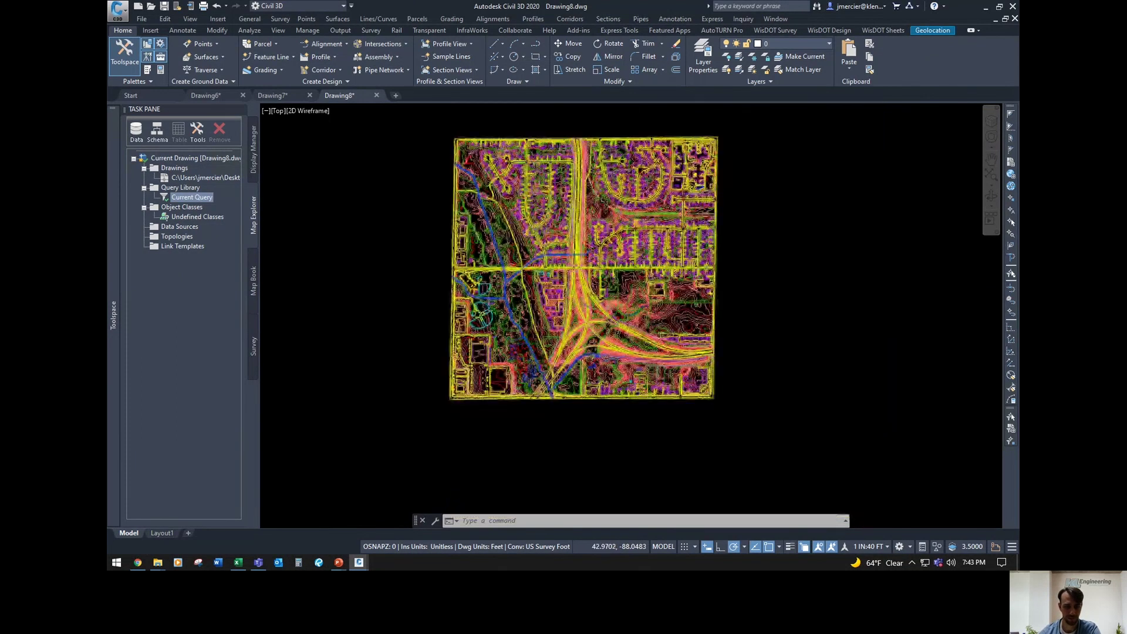
{"action": "scroll", "coordinate": [442, 203], "scroll_direction": "up", "scroll_amount": 1}
{"action": "scroll", "coordinate": [442, 202], "scroll_direction": "down", "scroll_amount": 1}
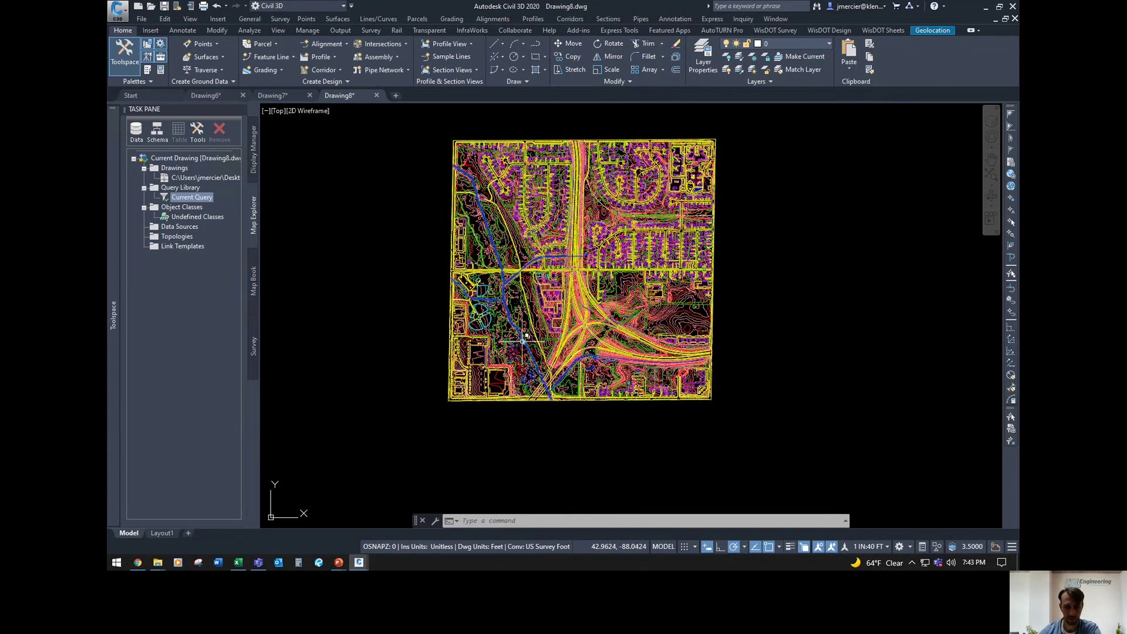
{"action": "scroll", "coordinate": [530, 211], "scroll_direction": "up", "scroll_amount": 3}
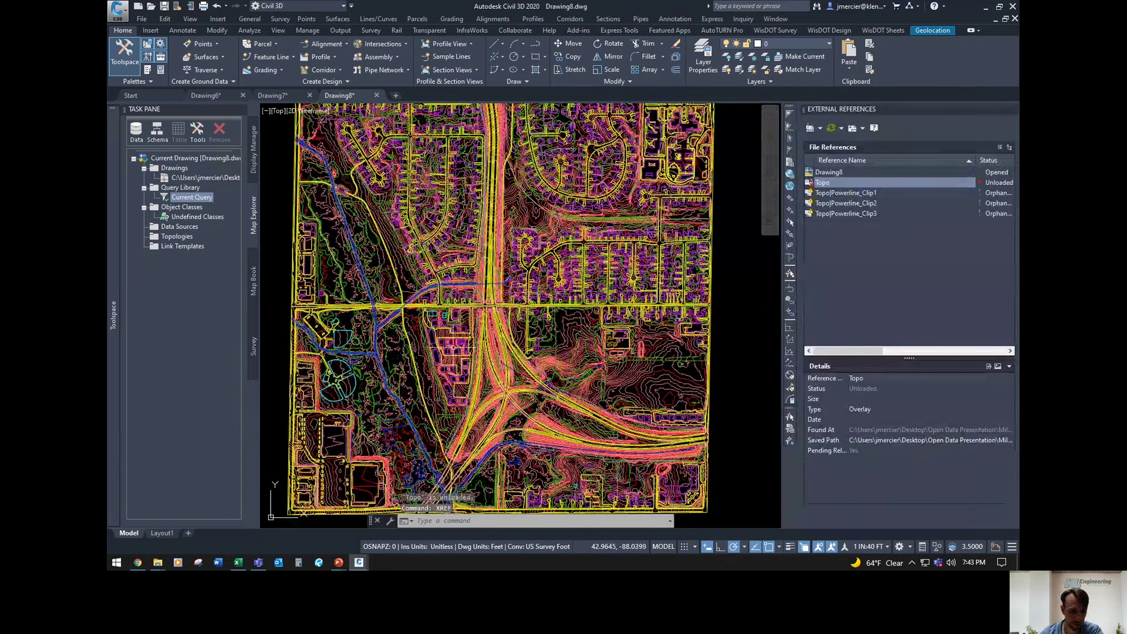
{"action": "scroll", "coordinate": [387, 290], "scroll_direction": "up", "scroll_amount": 3}
{"action": "scroll", "coordinate": [387, 290], "scroll_direction": "up", "scroll_amount": 2}
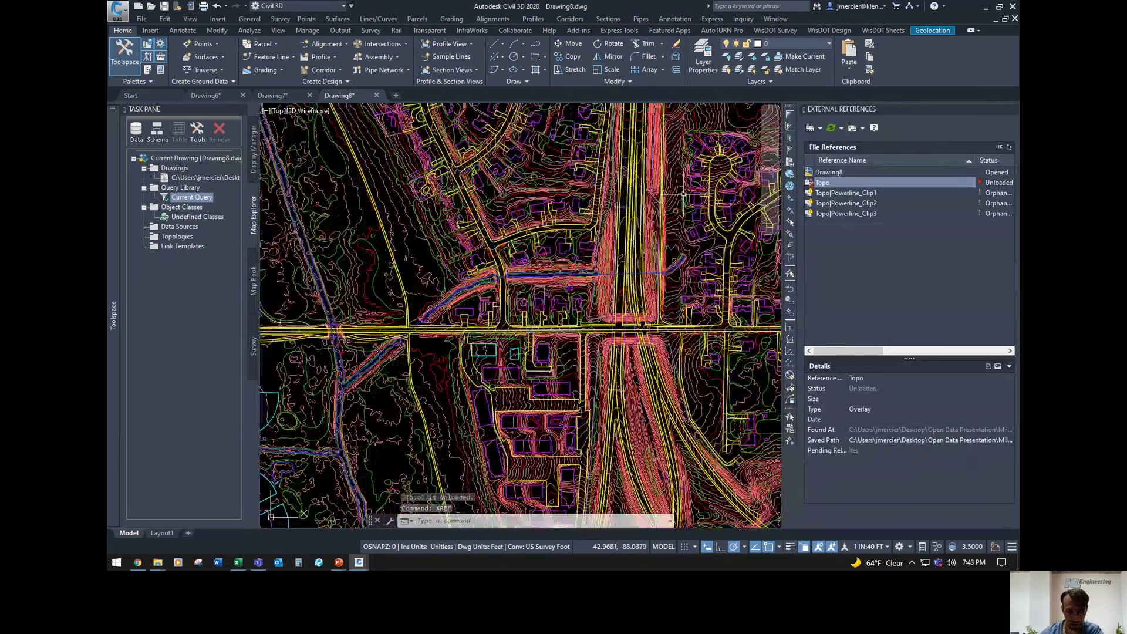
{"action": "right_click", "coordinate": [829, 185]}
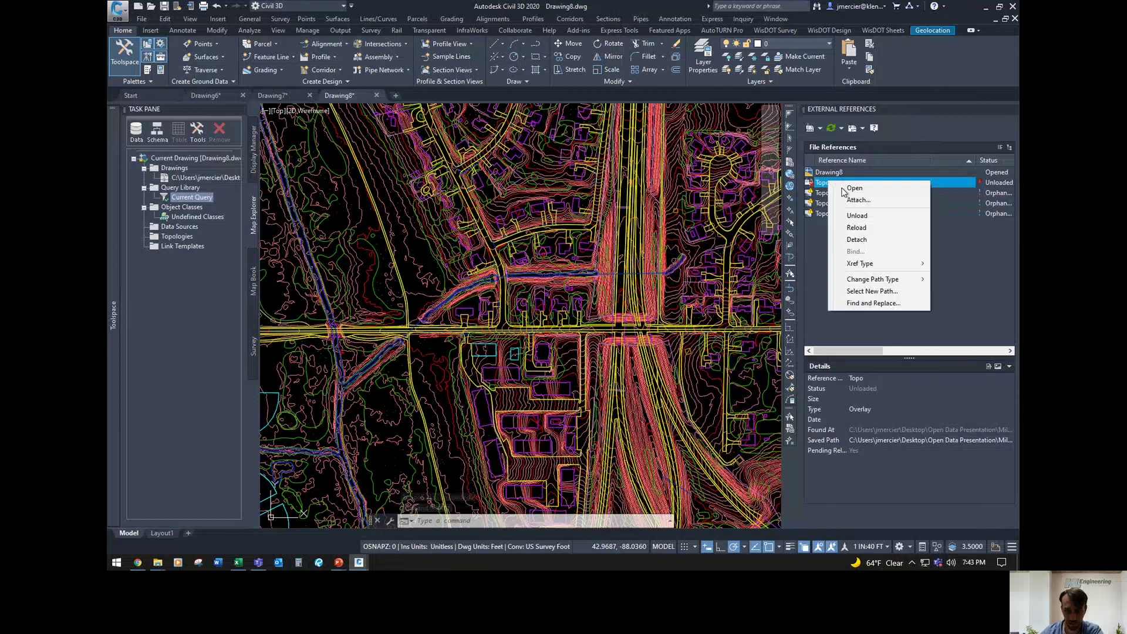
{"action": "left_click", "coordinate": [858, 229]}
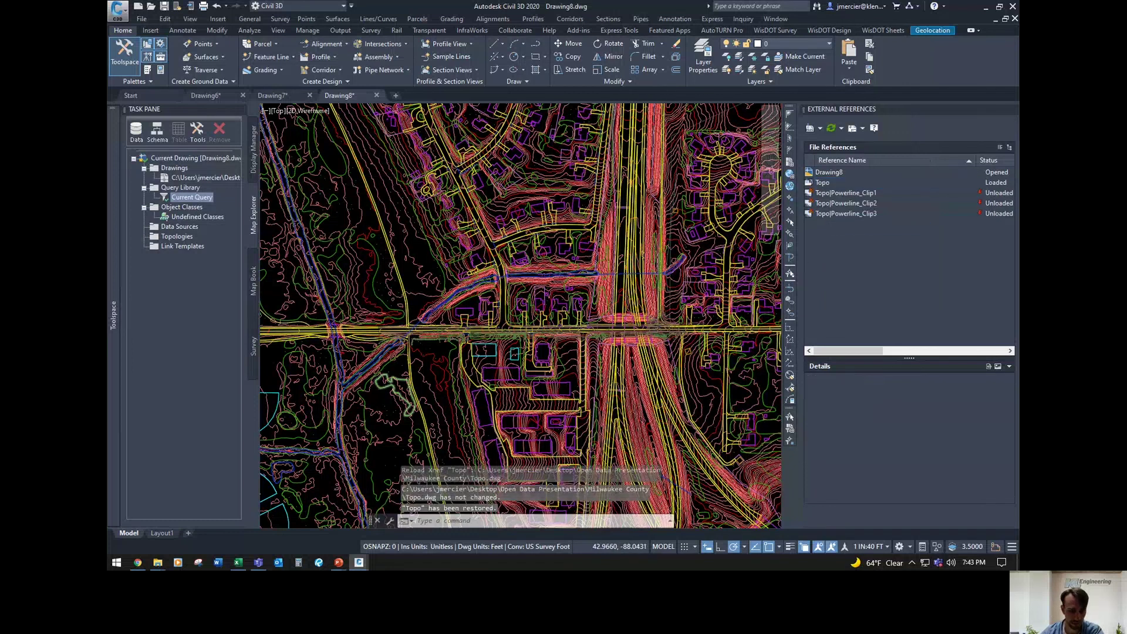
Step: Examine how the Topo reference's survey linework lines up with the queried planimetric data along the east-west road
{"action": "scroll", "coordinate": [401, 367], "scroll_direction": "up", "scroll_amount": 4}
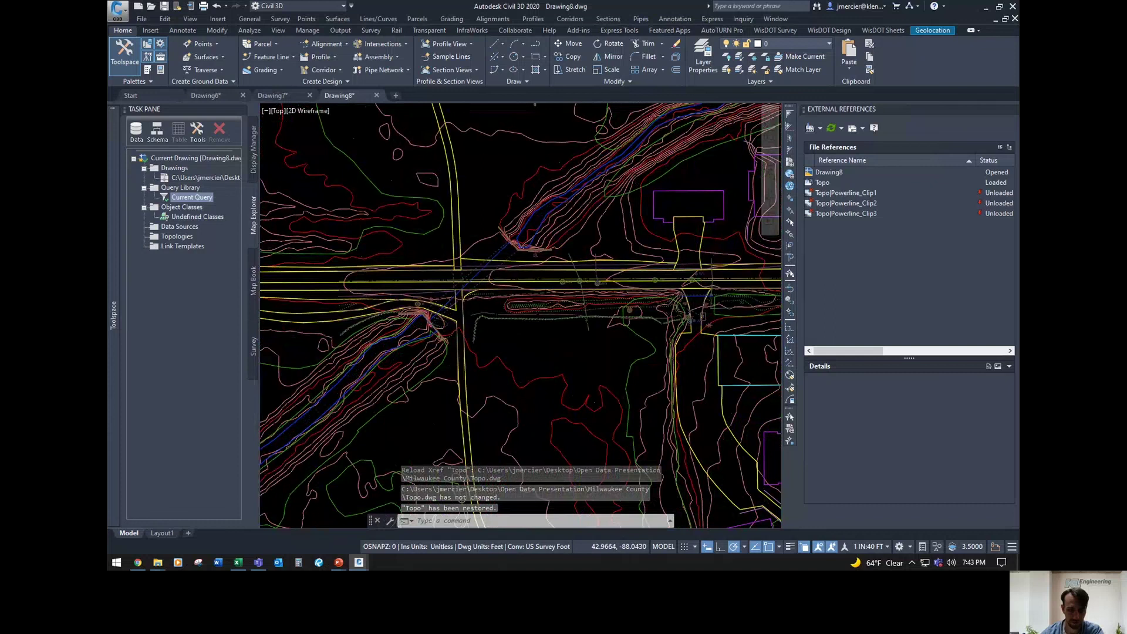
{"action": "scroll", "coordinate": [671, 252], "scroll_direction": "up", "scroll_amount": 4}
{"action": "middle_click_drag", "start_coordinate": [637, 284], "coordinate": [535, 316]}
{"action": "scroll", "coordinate": [534, 316], "scroll_direction": "down", "scroll_amount": 2}
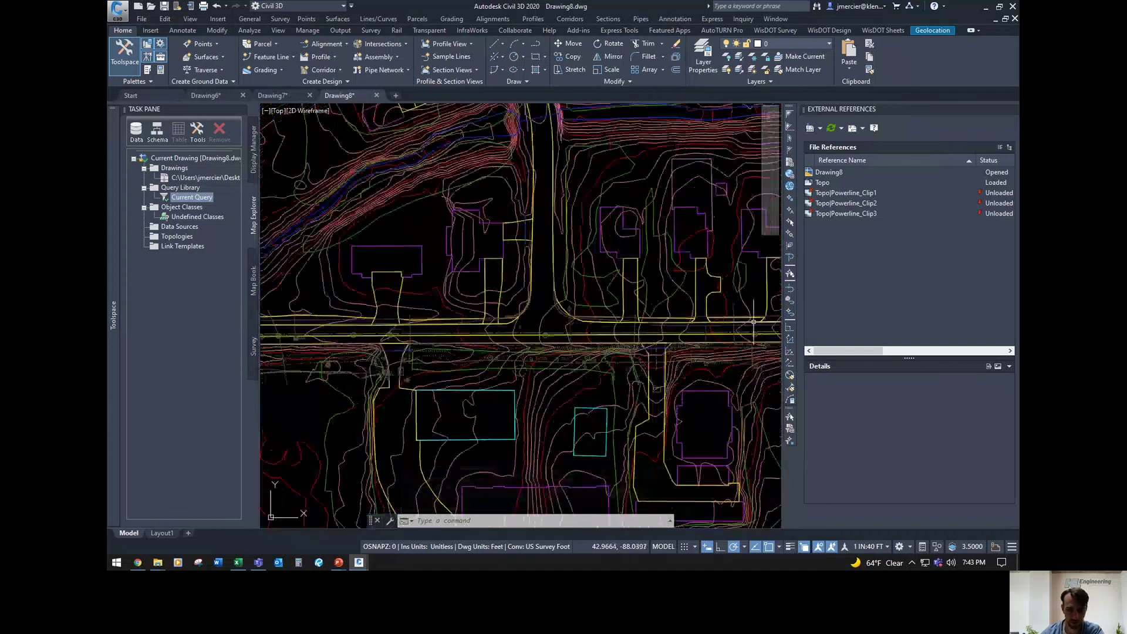
{"action": "middle_click_drag", "start_coordinate": [705, 322], "coordinate": [497, 328]}
{"action": "scroll", "coordinate": [604, 309], "scroll_direction": "up", "scroll_amount": 6}
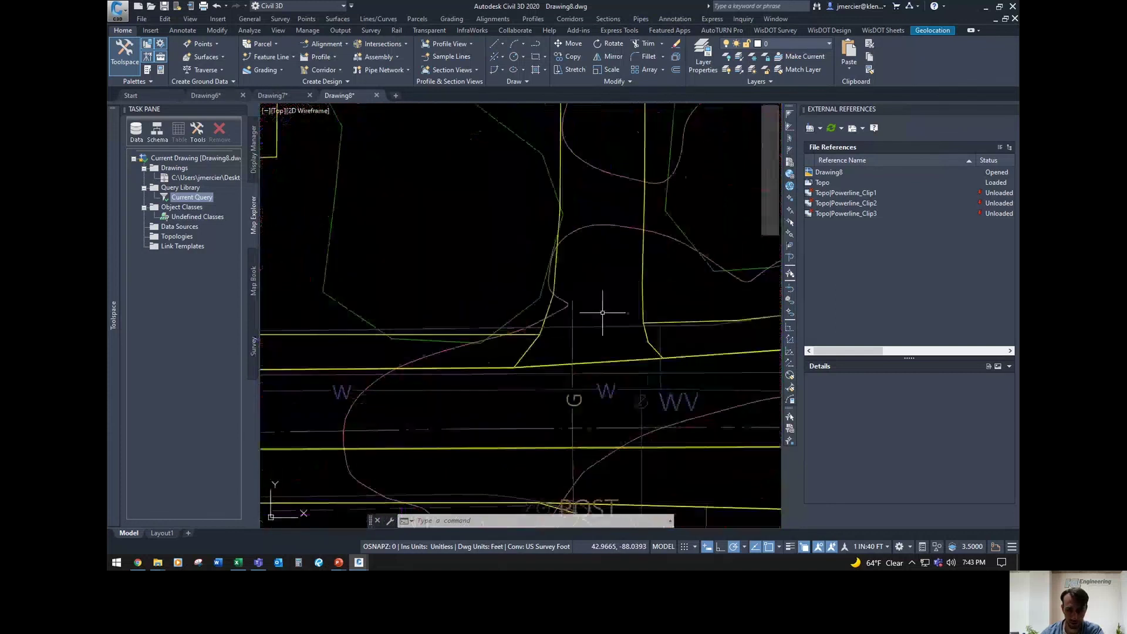
{"action": "scroll", "coordinate": [600, 313], "scroll_direction": "down", "scroll_amount": 6}
{"action": "middle_click_drag", "start_coordinate": [601, 315], "coordinate": [502, 324]}
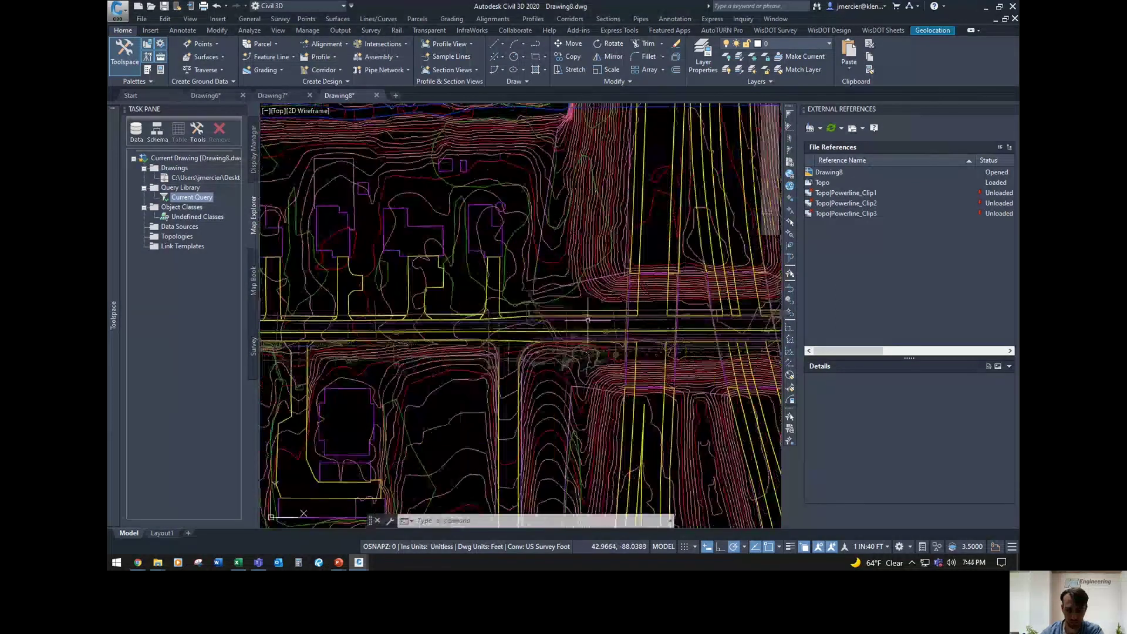
{"action": "scroll", "coordinate": [587, 320], "scroll_direction": "up", "scroll_amount": 6}
{"action": "middle_click_drag", "start_coordinate": [404, 371], "coordinate": [649, 325]}
{"action": "scroll", "coordinate": [646, 326], "scroll_direction": "down", "scroll_amount": 5}
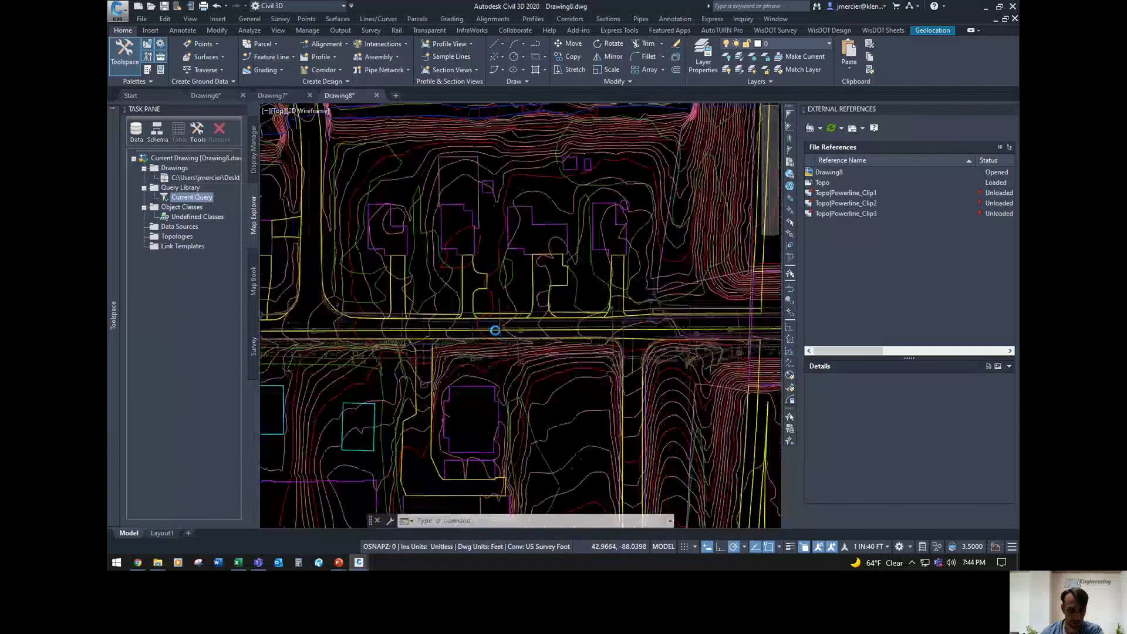
{"action": "scroll", "coordinate": [504, 332], "scroll_direction": "down", "scroll_amount": 5}
{"action": "mouse_move", "coordinate": [514, 338]}
{"action": "middle_mouse_down"}
{"action": "mouse_move", "coordinate": [424, 333]}
{"action": "mouse_move", "coordinate": [514, 338]}
{"action": "middle_mouse_up"}
{"action": "scroll", "coordinate": [514, 320], "scroll_direction": "down", "scroll_amount": 2}
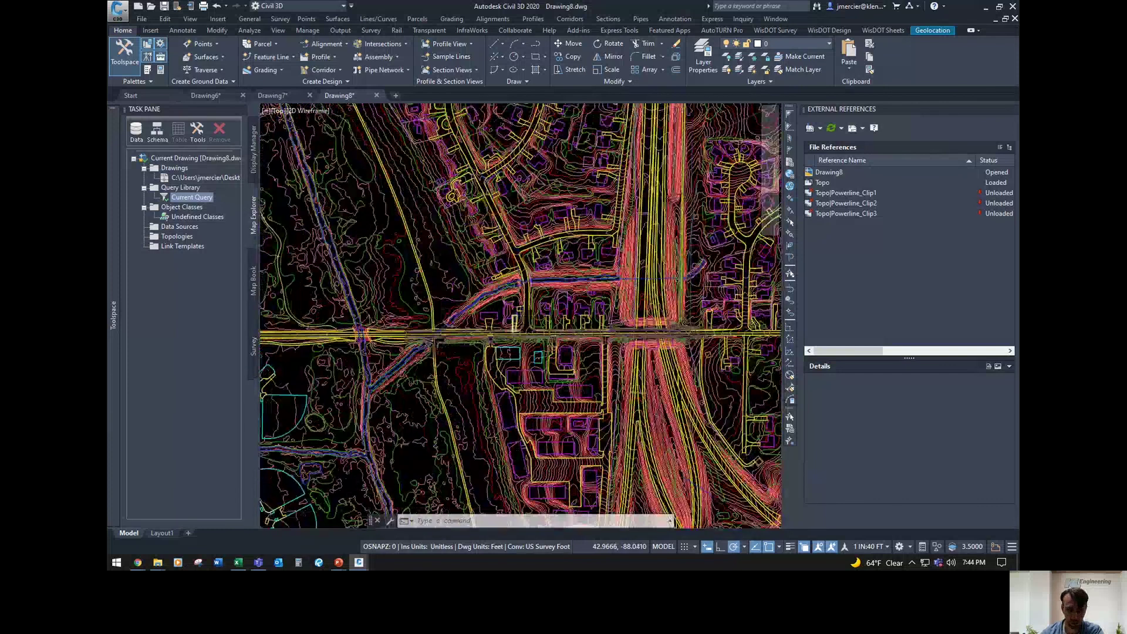
{"action": "scroll", "coordinate": [503, 306], "scroll_direction": "down", "scroll_amount": 3}
{"action": "scroll", "coordinate": [499, 308], "scroll_direction": "up", "scroll_amount": 2}
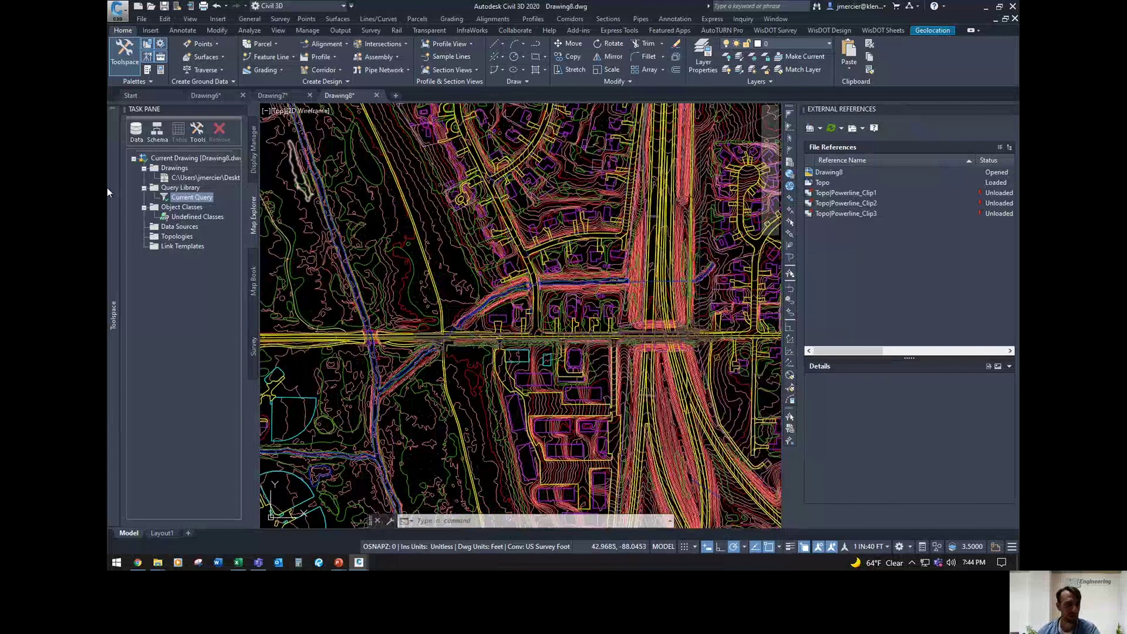
Step: Detach the queried source drawing from the Drawings list in Map Explorer
{"action": "mouse_move", "coordinate": [113, 188]}
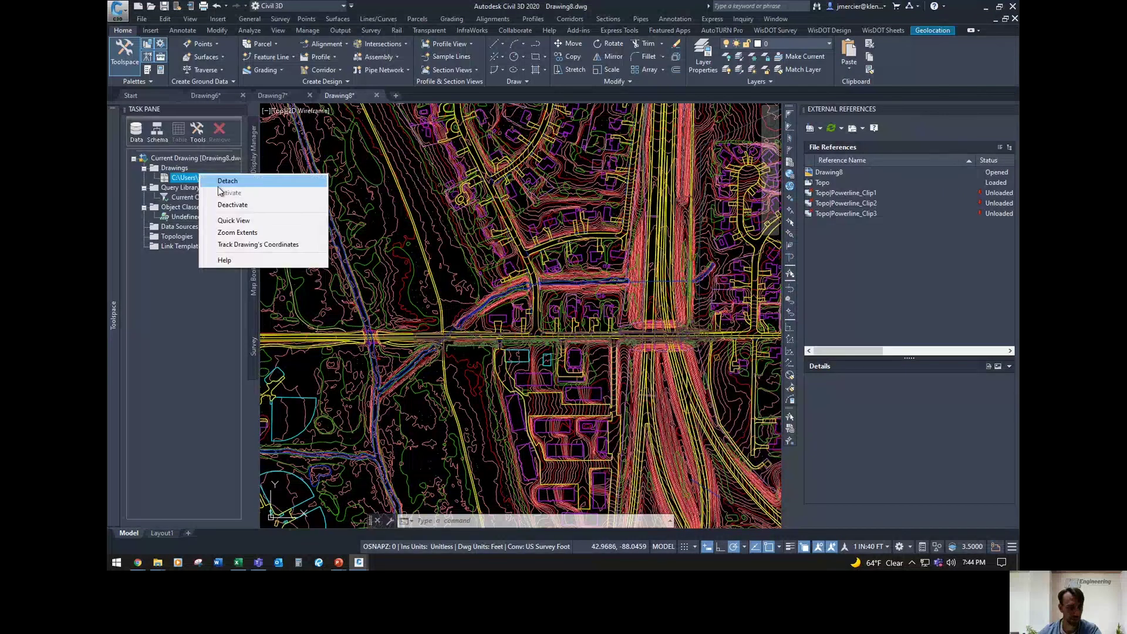
{"action": "key", "text": "Escape"}
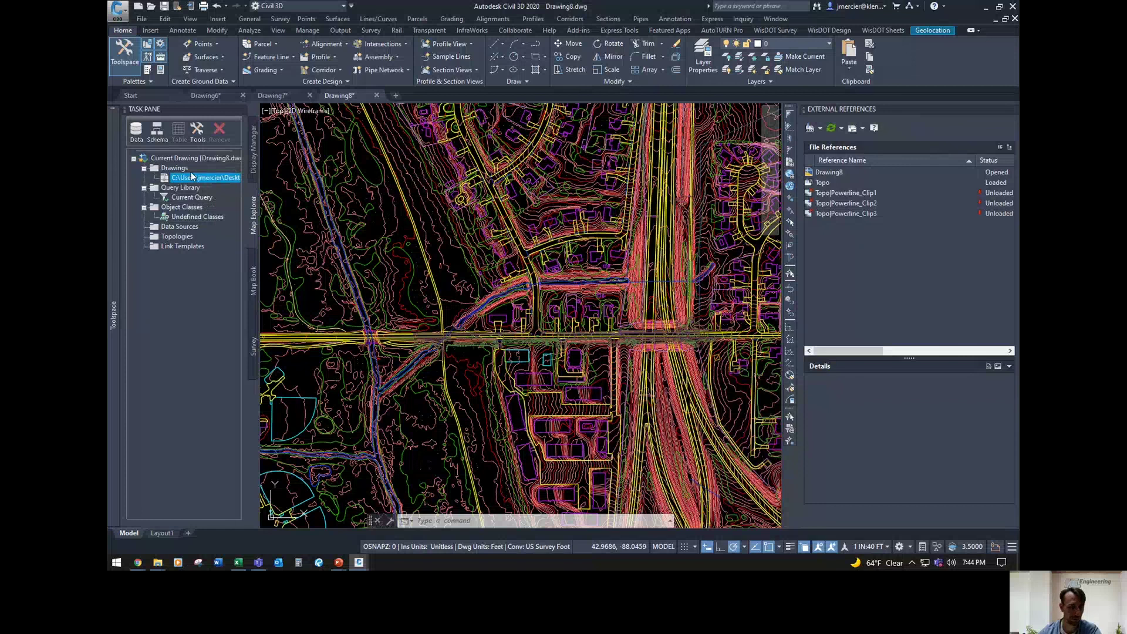
{"action": "left_click", "coordinate": [448, 243]}
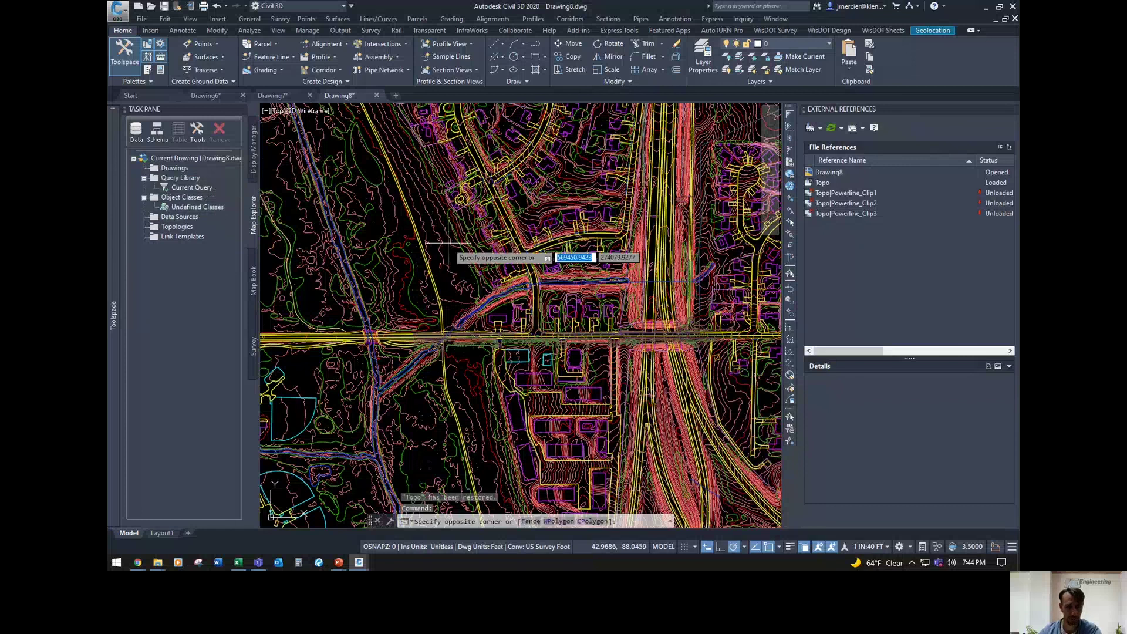
{"action": "key", "text": "Escape"}
{"action": "left_click", "coordinate": [140, 19]}
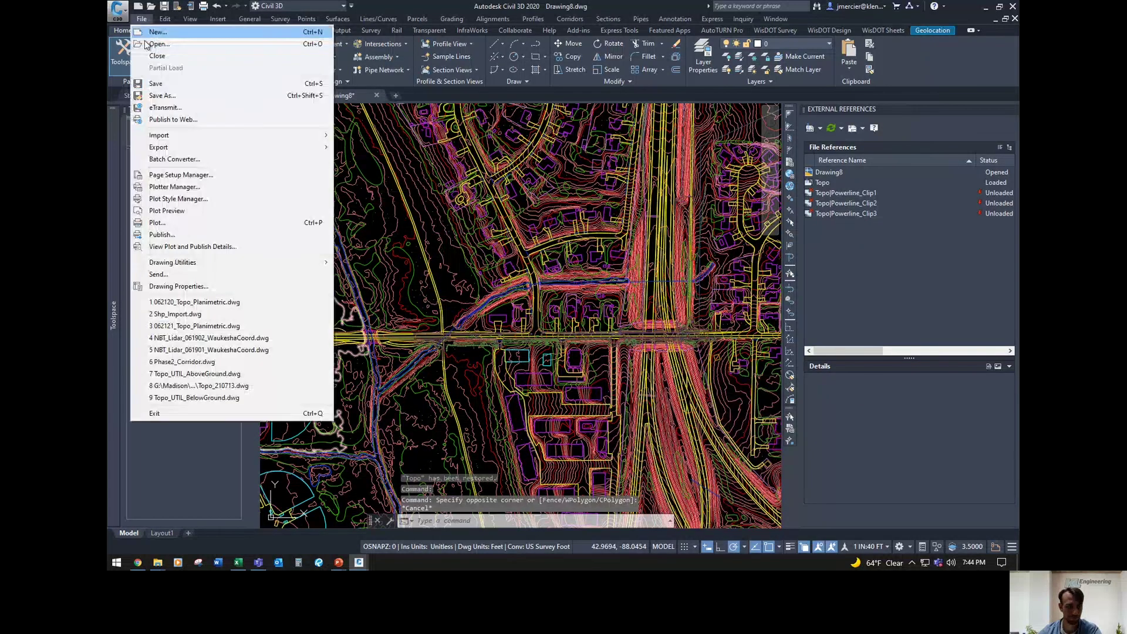
{"action": "left_click", "coordinate": [162, 96]}
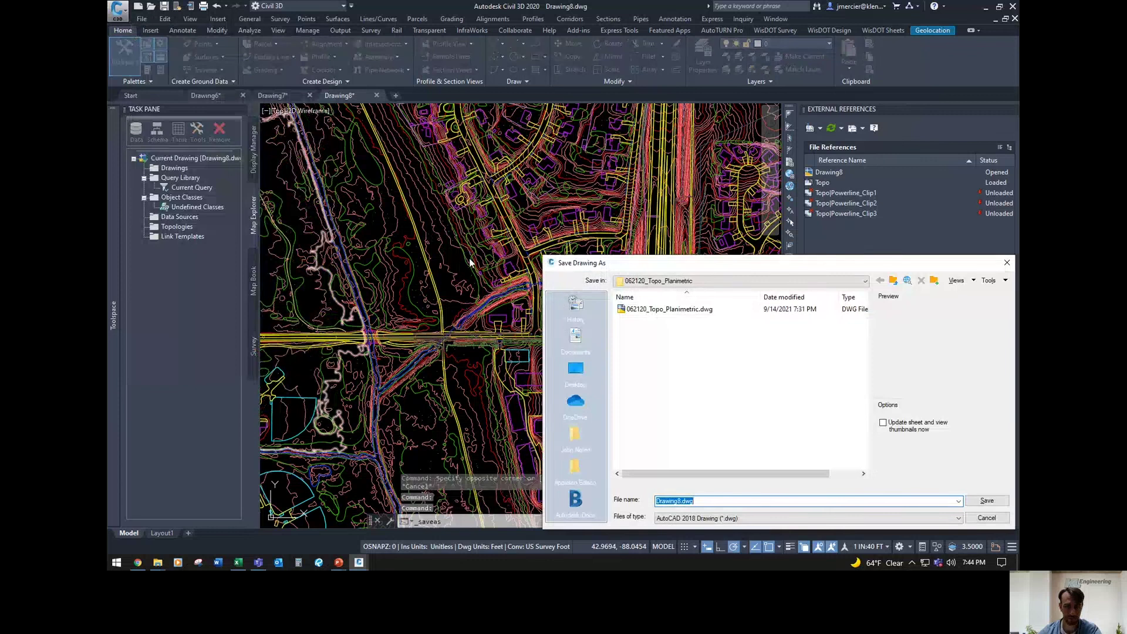
{"action": "key", "text": "Escape"}
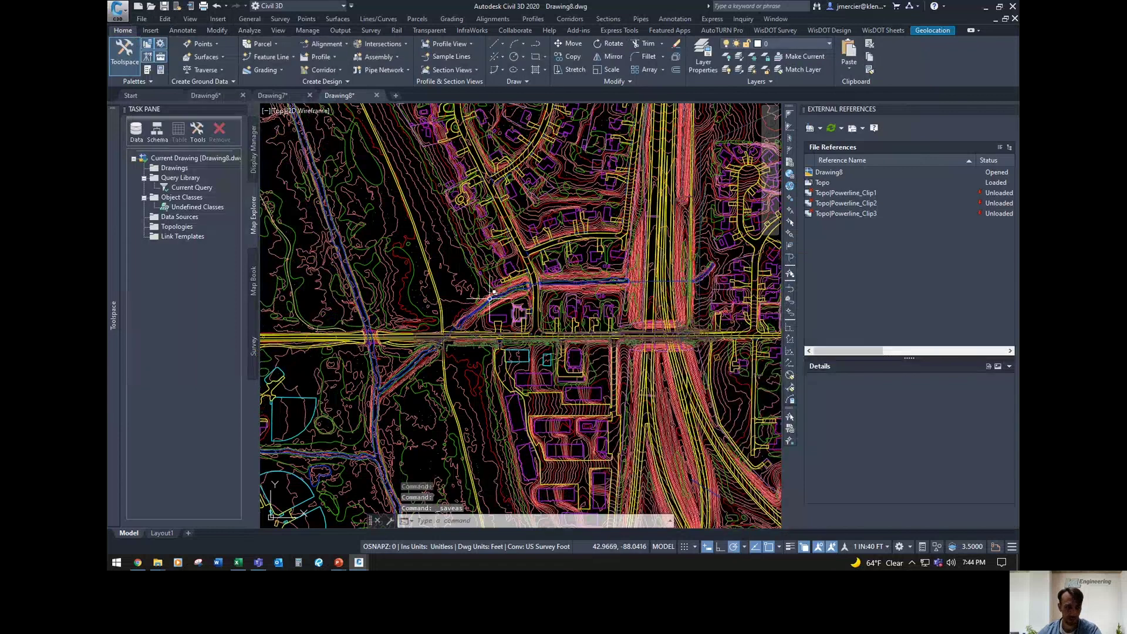
{"action": "scroll", "coordinate": [476, 303], "scroll_direction": "down", "scroll_amount": 2}
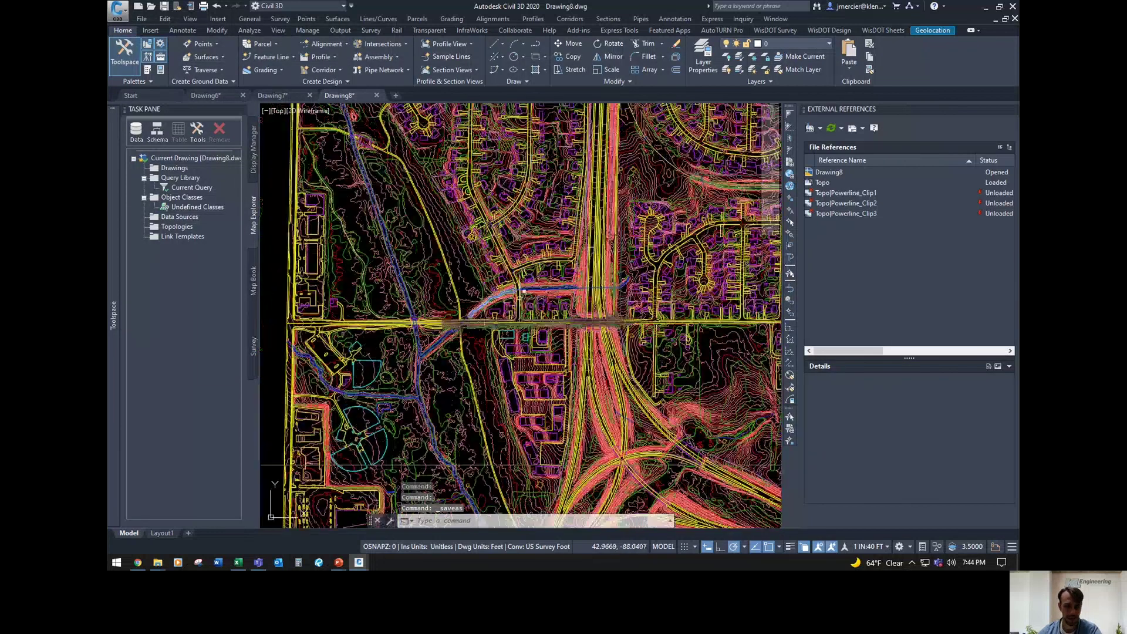
{"action": "scroll", "coordinate": [477, 302], "scroll_direction": "up", "scroll_amount": 4}
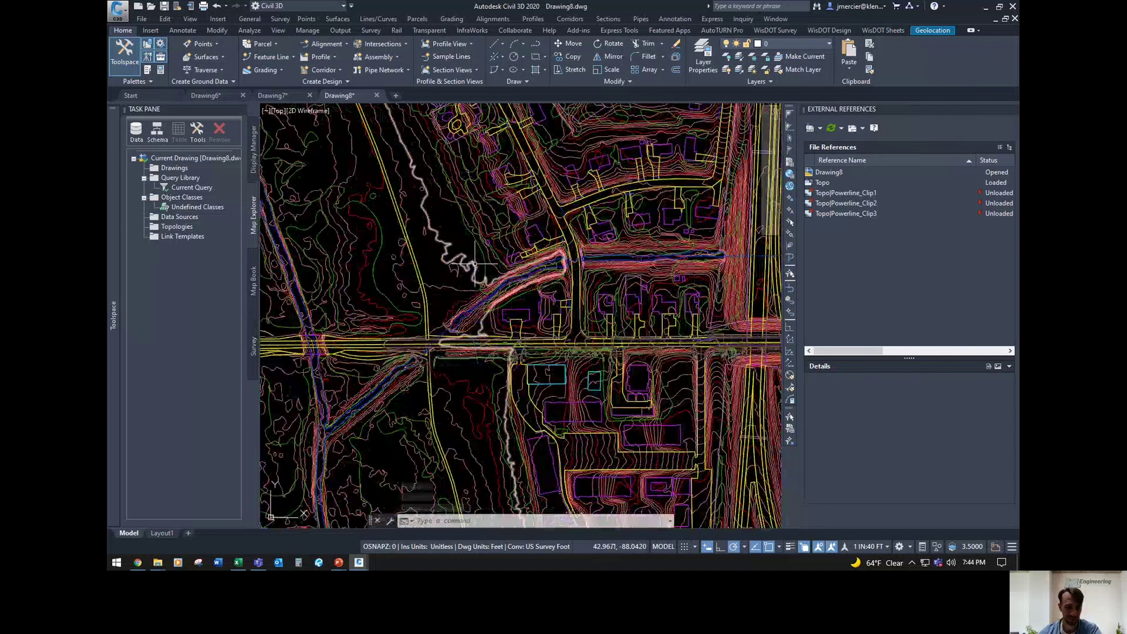
{"action": "scroll", "coordinate": [490, 255], "scroll_direction": "down", "scroll_amount": 2}
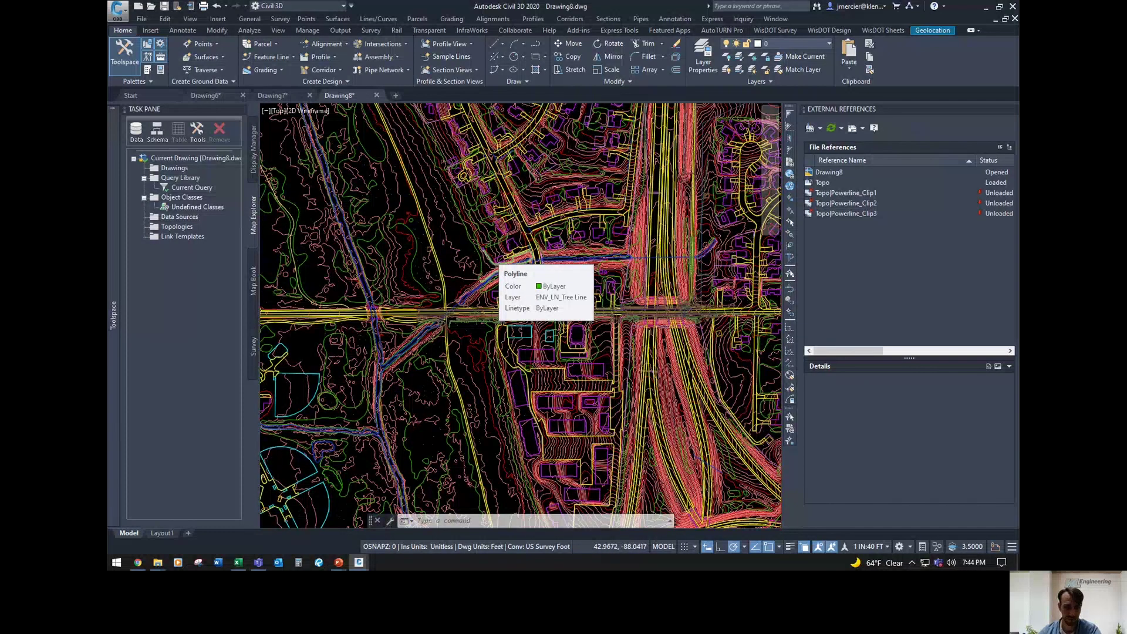
{"action": "scroll", "coordinate": [472, 264], "scroll_direction": "down", "scroll_amount": 6}
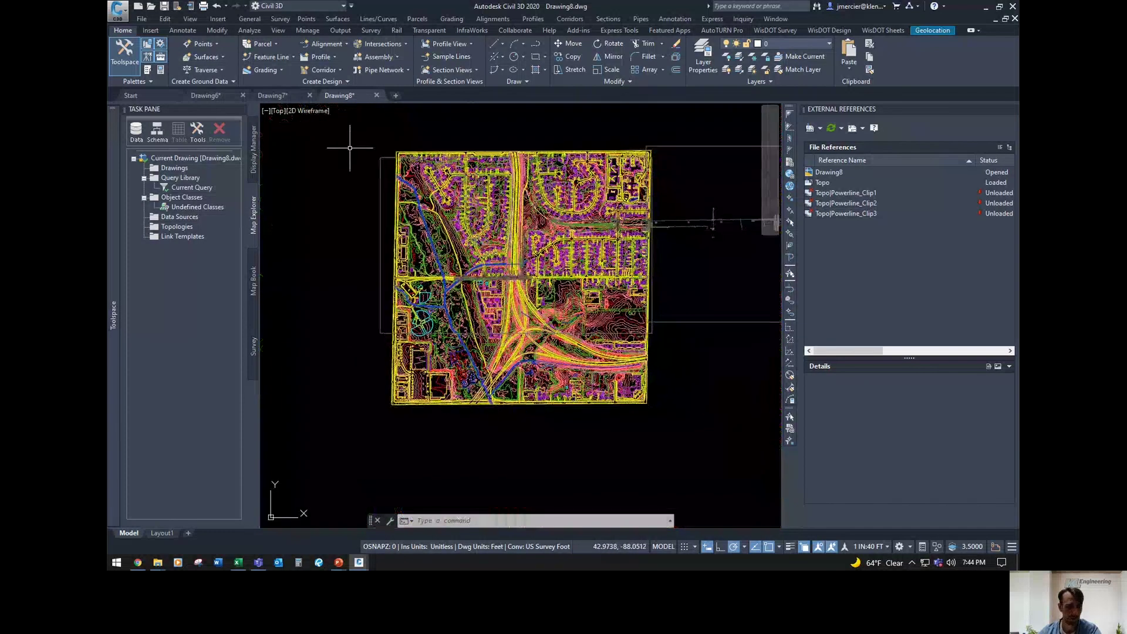